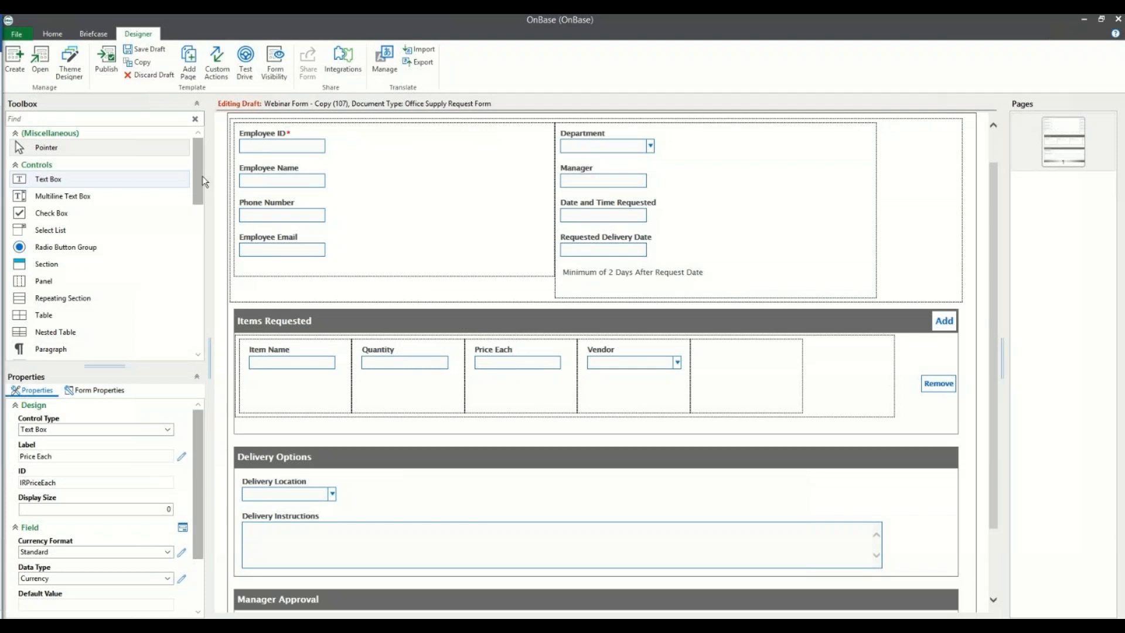
# Step: Add a calculated field to the empty column after Vendor in the Items Requested section
pyautogui.moveTo(199, 205); pyautogui.dragTo(200, 252)
pyautogui.click(92, 237)
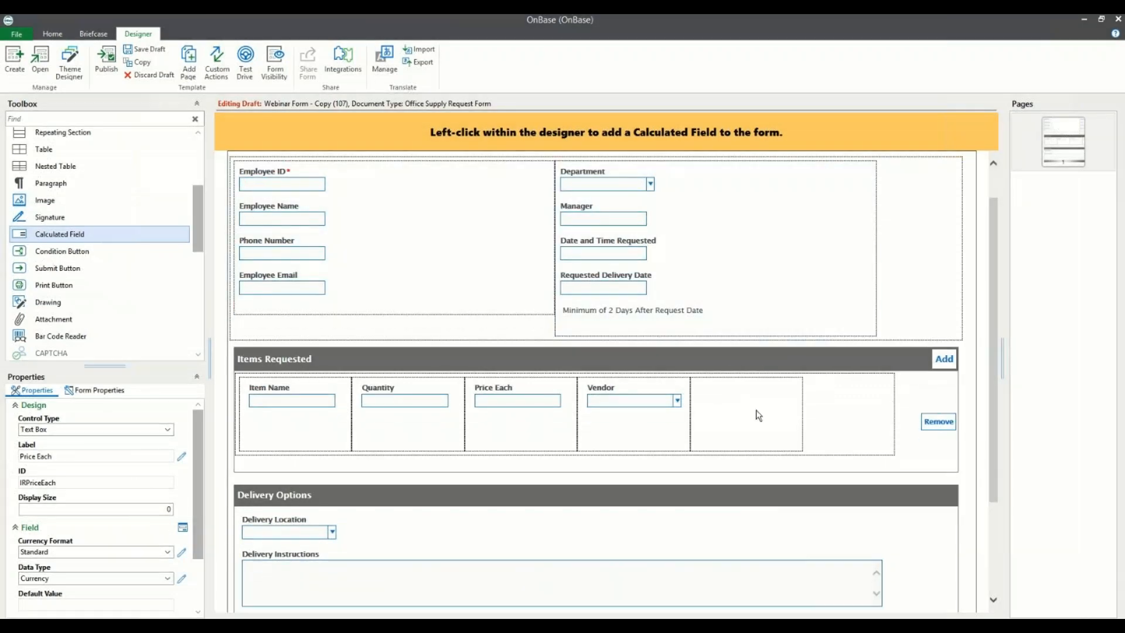
pyautogui.click(758, 415)
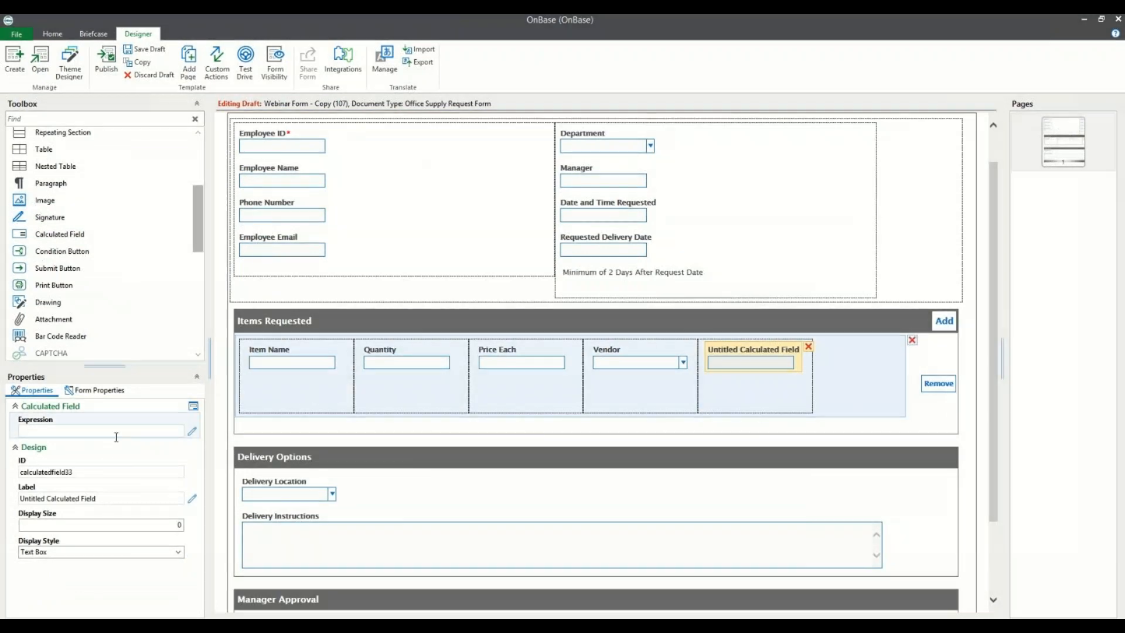
# Step: Label the new calculated field SubTotal and set its ID to CFSubTotal
pyautogui.moveTo(99, 498); pyautogui.dragTo(8, 479)
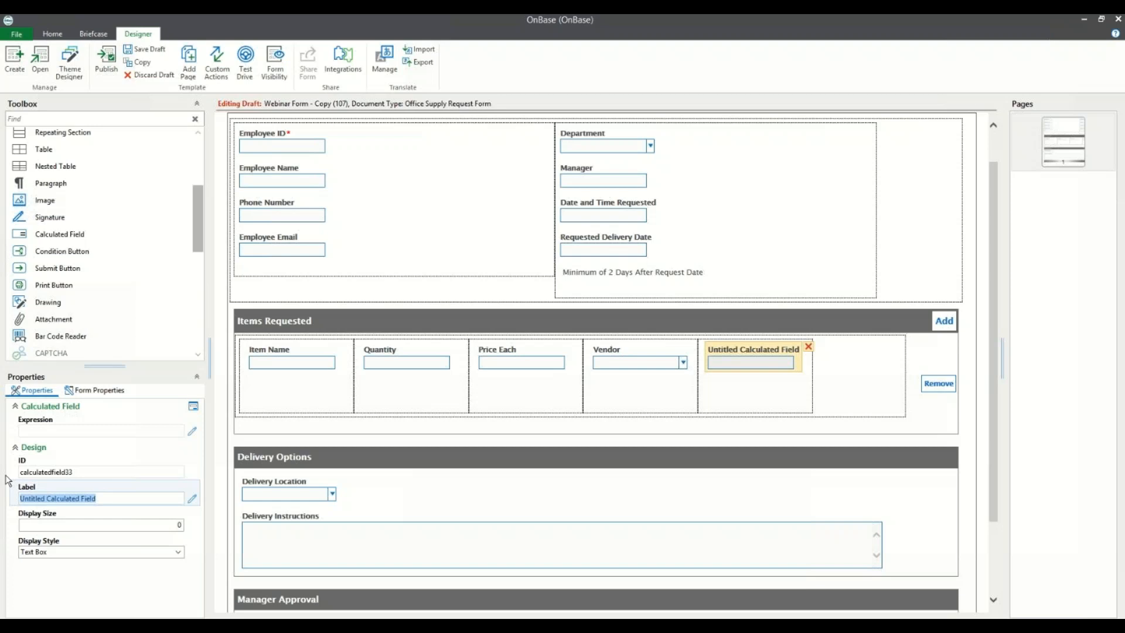
pyautogui.write('SubTotal')
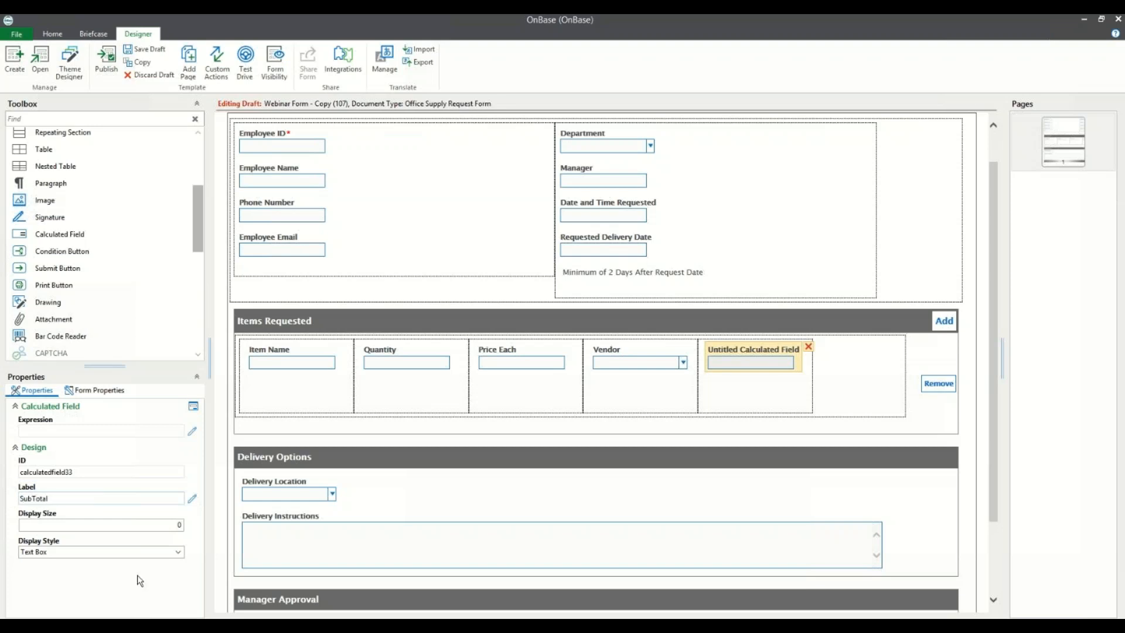
pyautogui.click(19, 477)
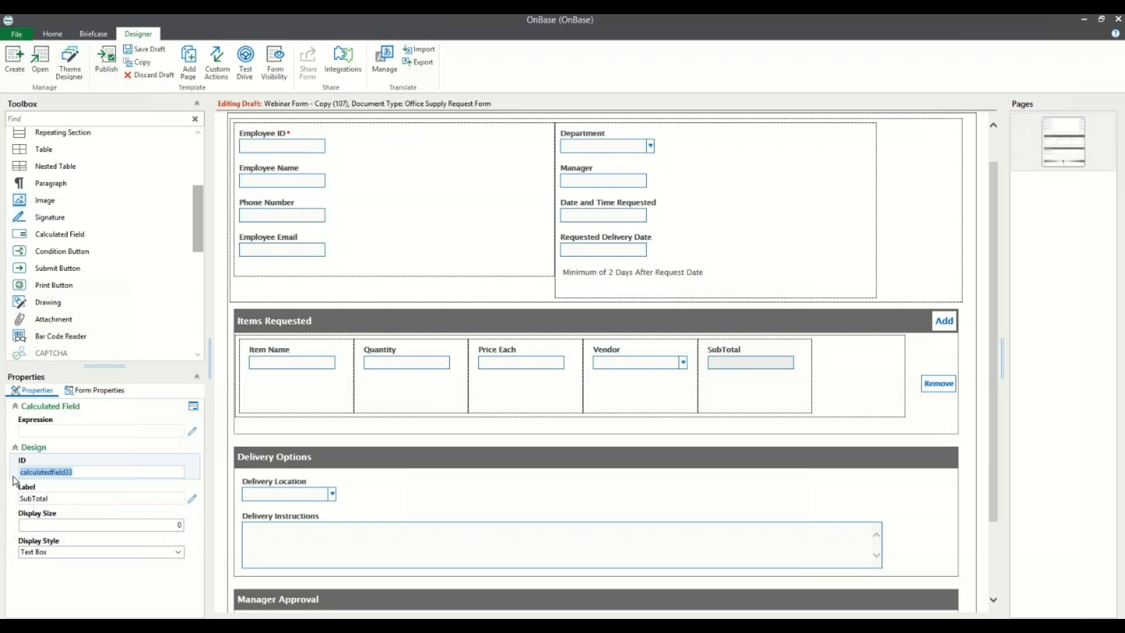
pyautogui.write('CFSubTotal')
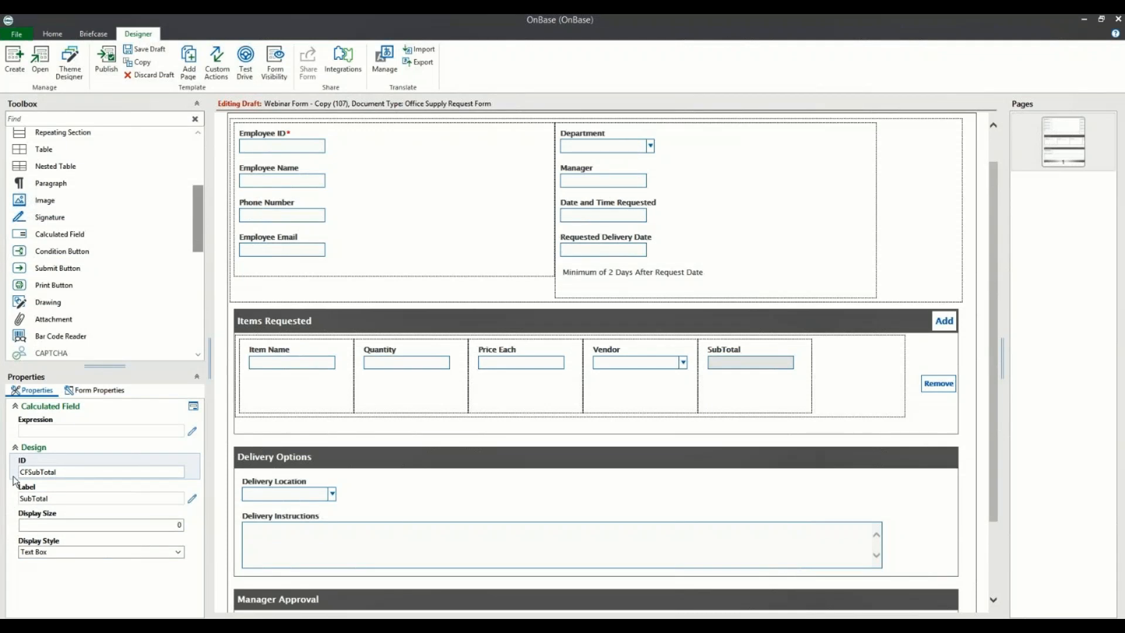
# Step: Build and validate the SubTotal field's expression as [IRQuantity]*[IRPriceEach], then save it
pyautogui.click(194, 436)
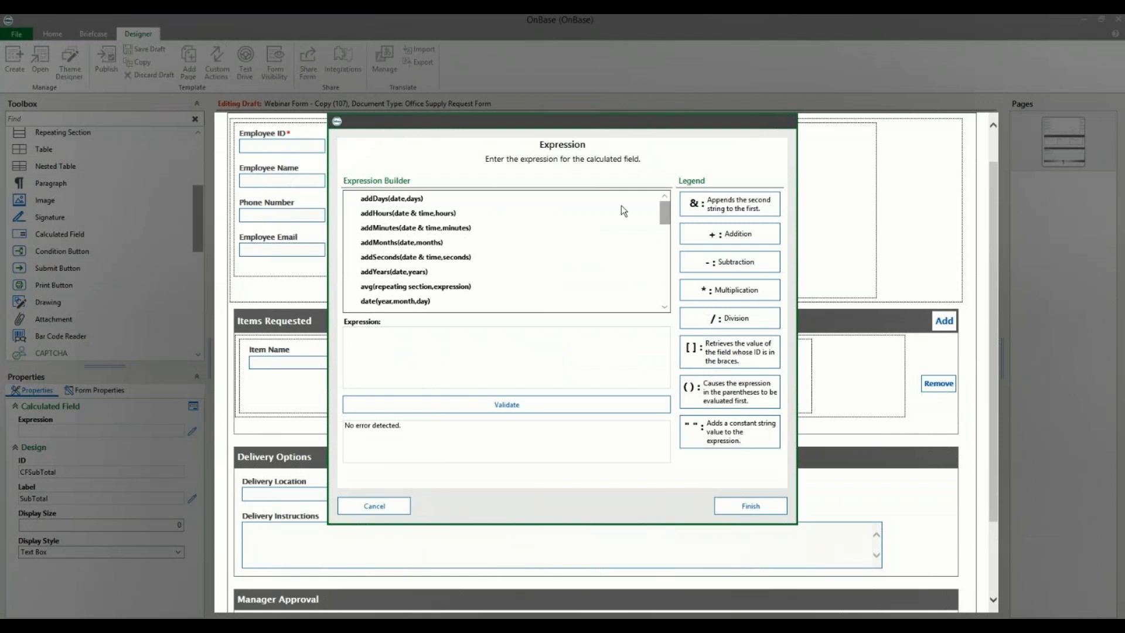
pyautogui.moveTo(663, 209); pyautogui.dragTo(678, 263)
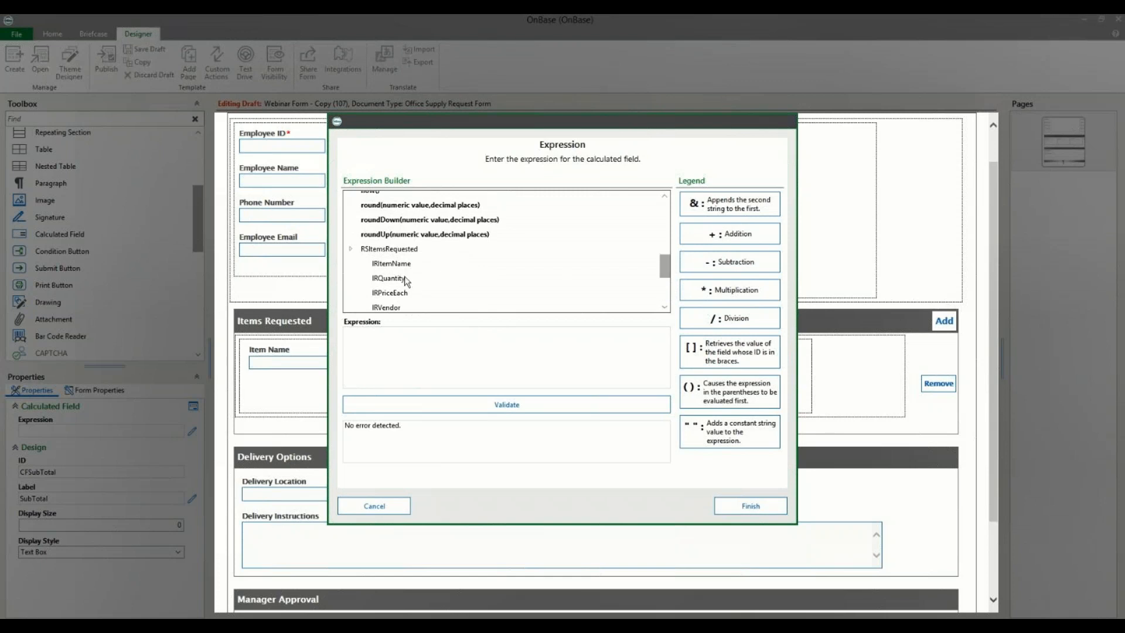
pyautogui.click(388, 278)
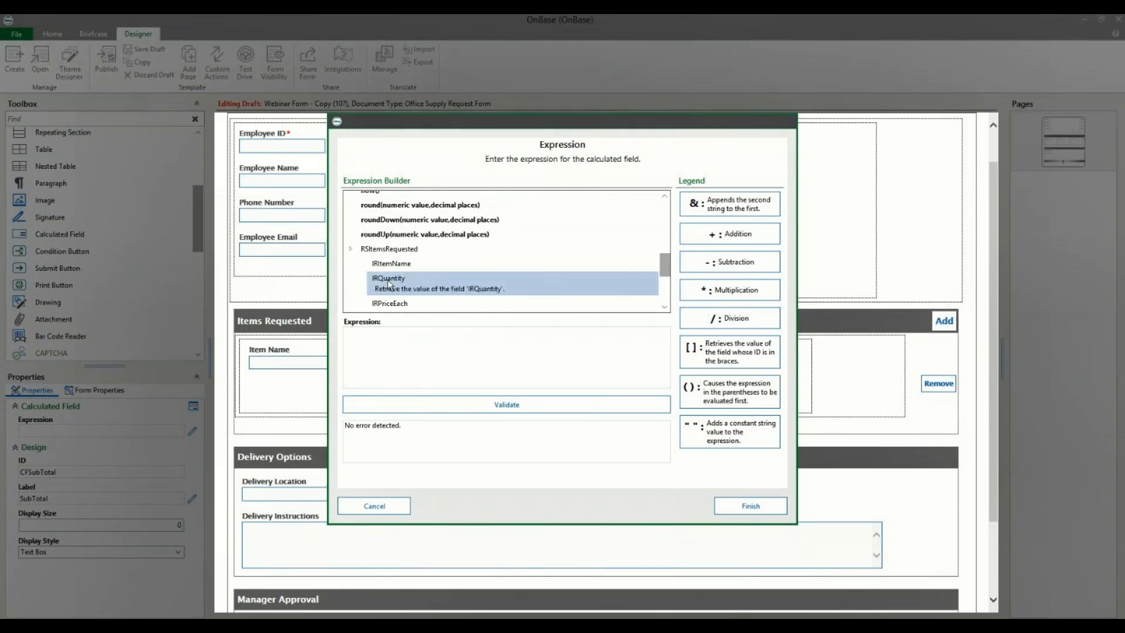
pyautogui.doubleClick(388, 283)
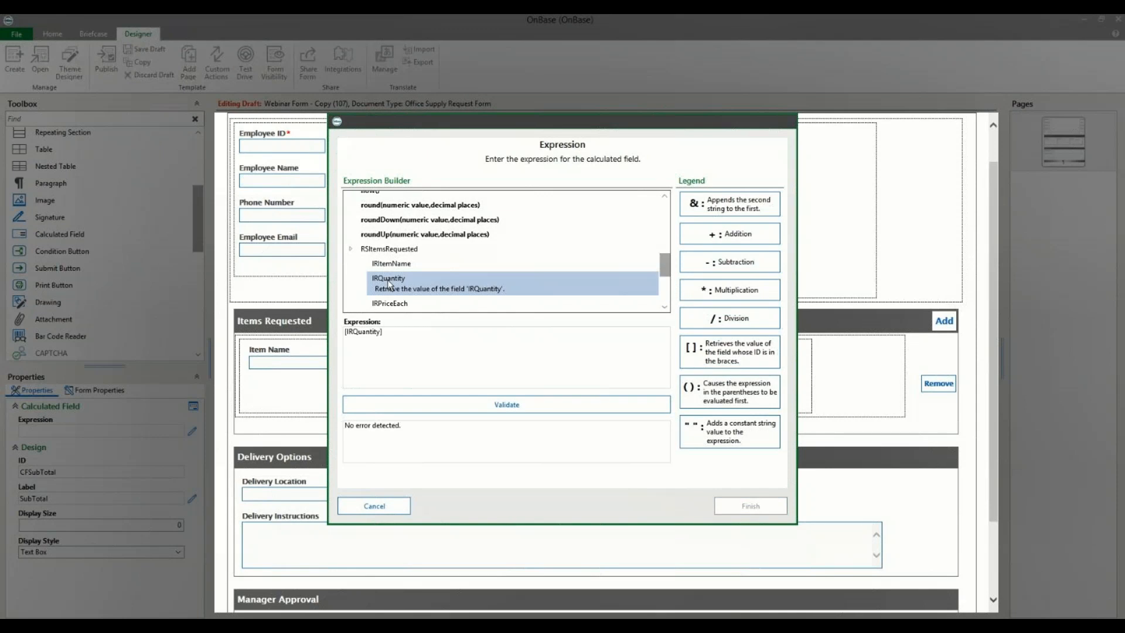
pyautogui.click(721, 289)
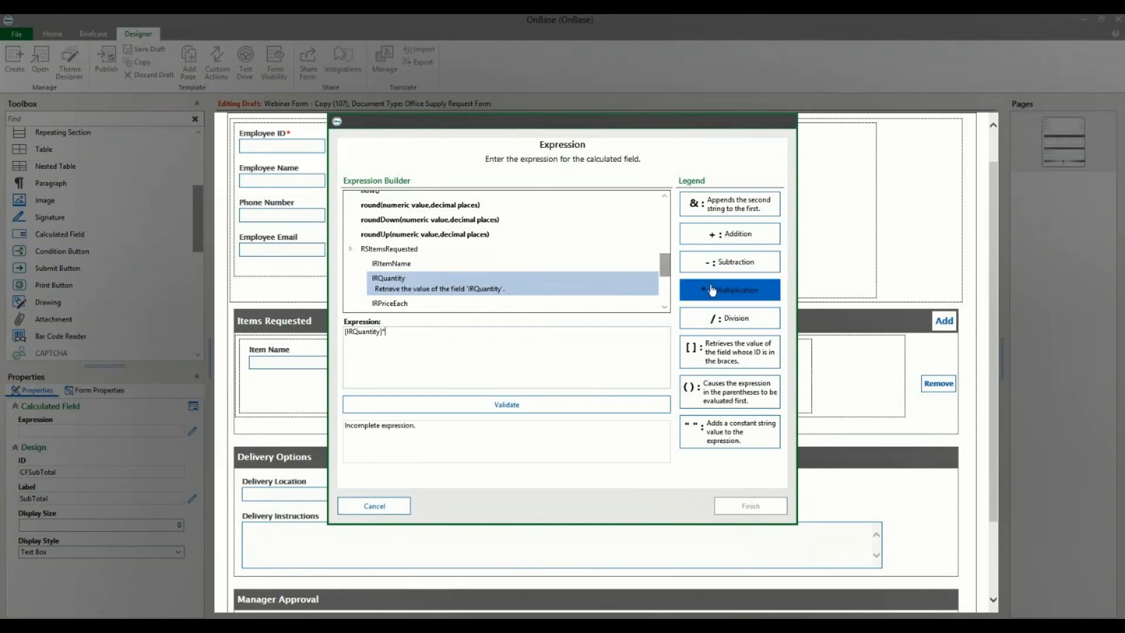
pyautogui.click(391, 305)
pyautogui.doubleClick(390, 306)
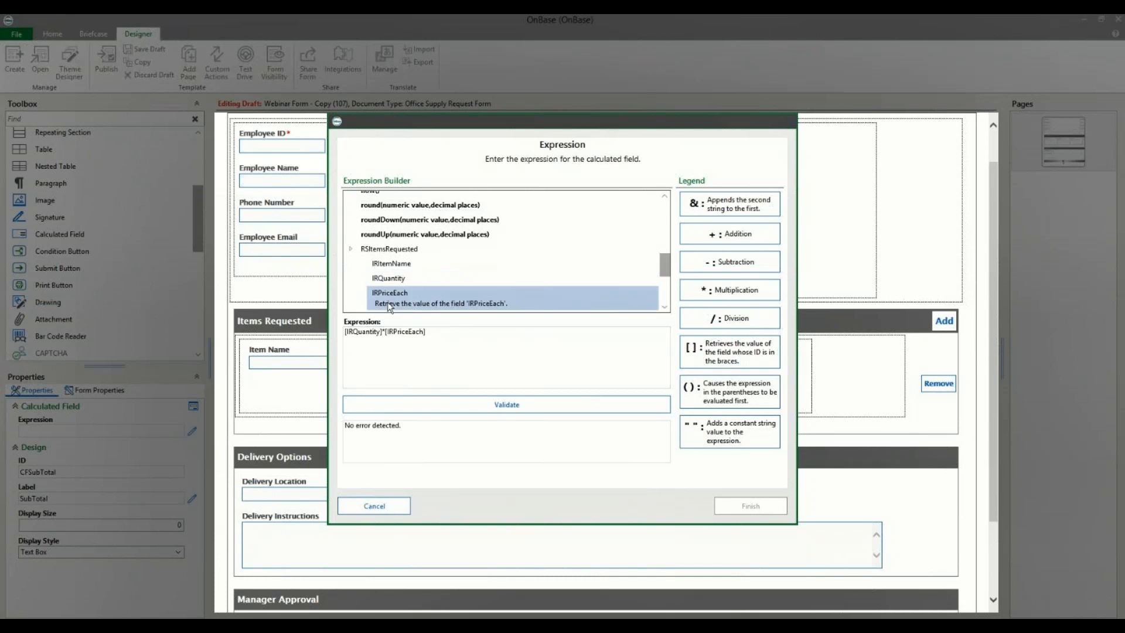
pyautogui.click(480, 408)
pyautogui.click(736, 507)
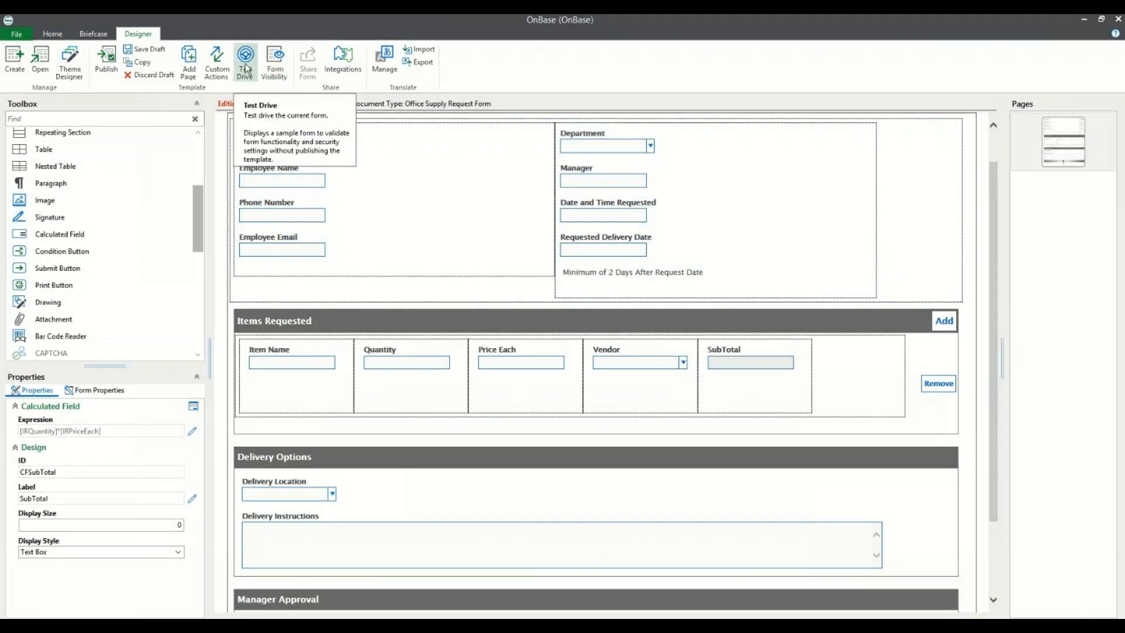
# Step: Test drive the form and fill in the first requested item as Sticky Notes, quantity 5, price 5.00
pyautogui.click(246, 69)
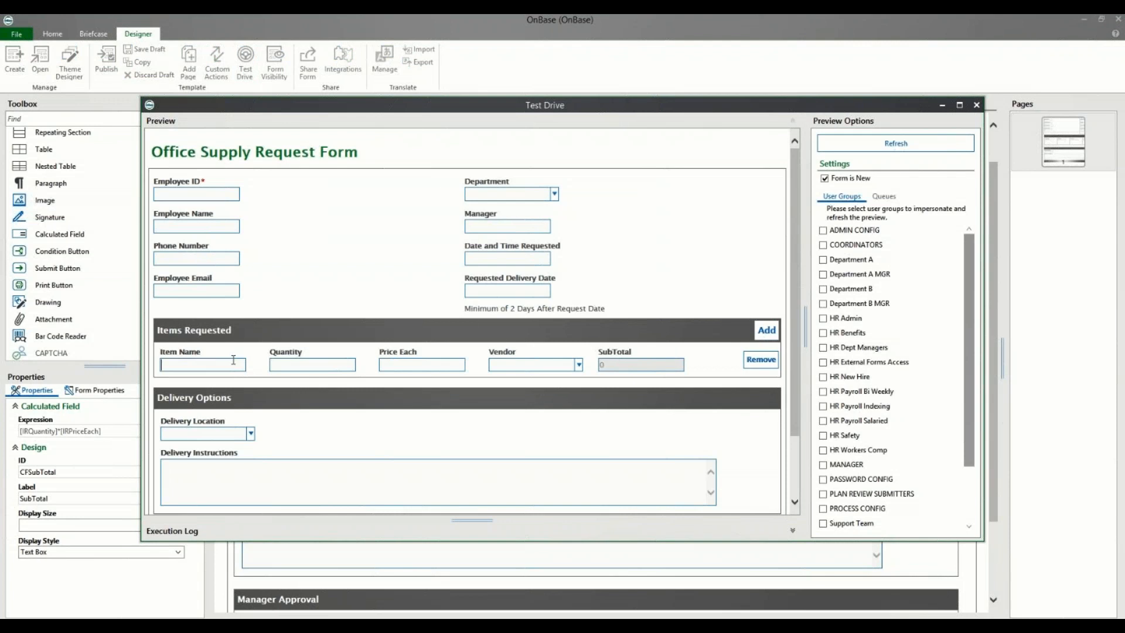
pyautogui.write('Sticky Notes')
pyautogui.press('Tab')
pyautogui.write('5')
pyautogui.press('Tab')
pyautogui.write('5.00')
pyautogui.press('Tab')
# Step: Add a second test item row for Pens with quantity 20 and price 2.00, and close the test drive
pyautogui.click(765, 332)
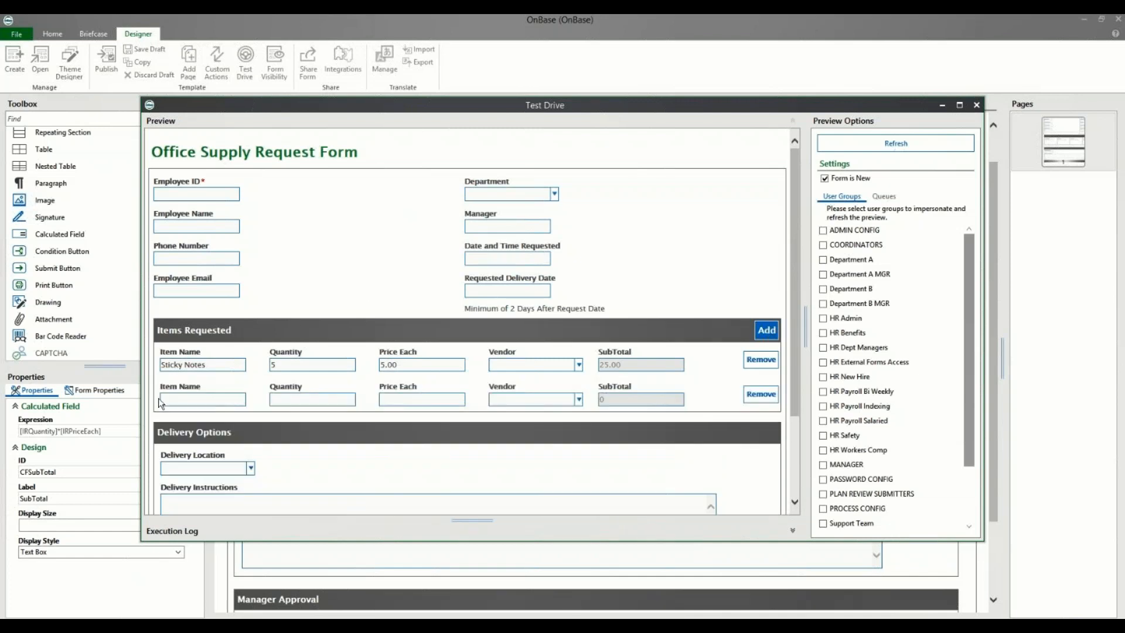
pyautogui.click(172, 396)
pyautogui.write('Pens')
pyautogui.press('Tab')
pyautogui.write('20')
pyautogui.press('Tab')
pyautogui.write('2.00')
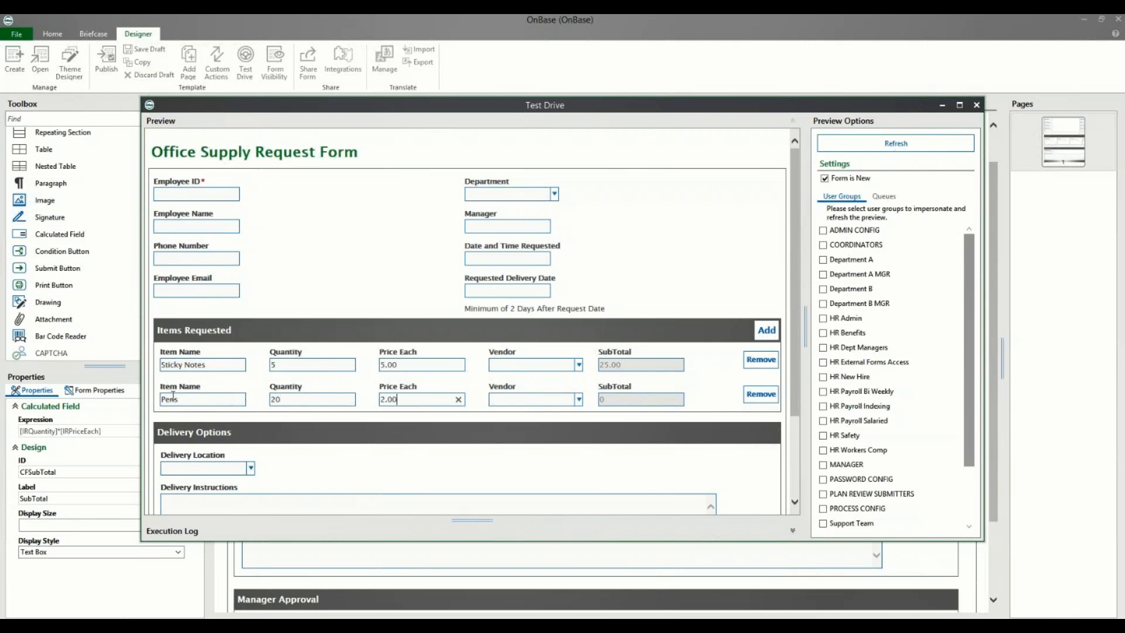
pyautogui.press('Tab')
pyautogui.click(975, 104)
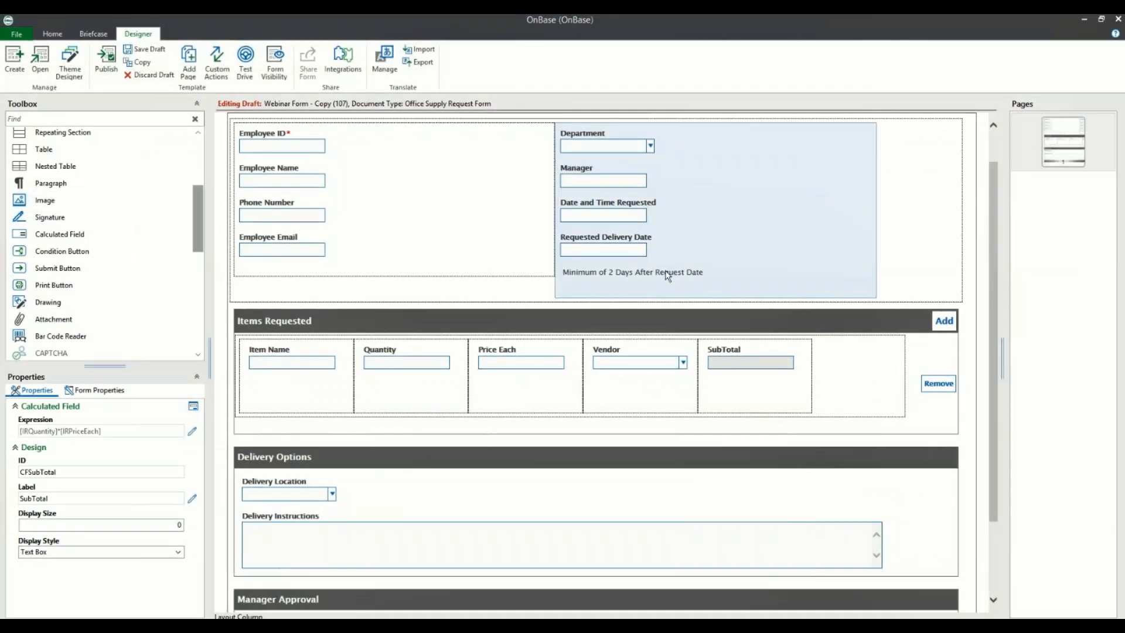
# Step: Place another calculated field between the Items Requested and Delivery Options sections, outside the repeating section
pyautogui.moveTo(197, 230); pyautogui.dragTo(194, 244)
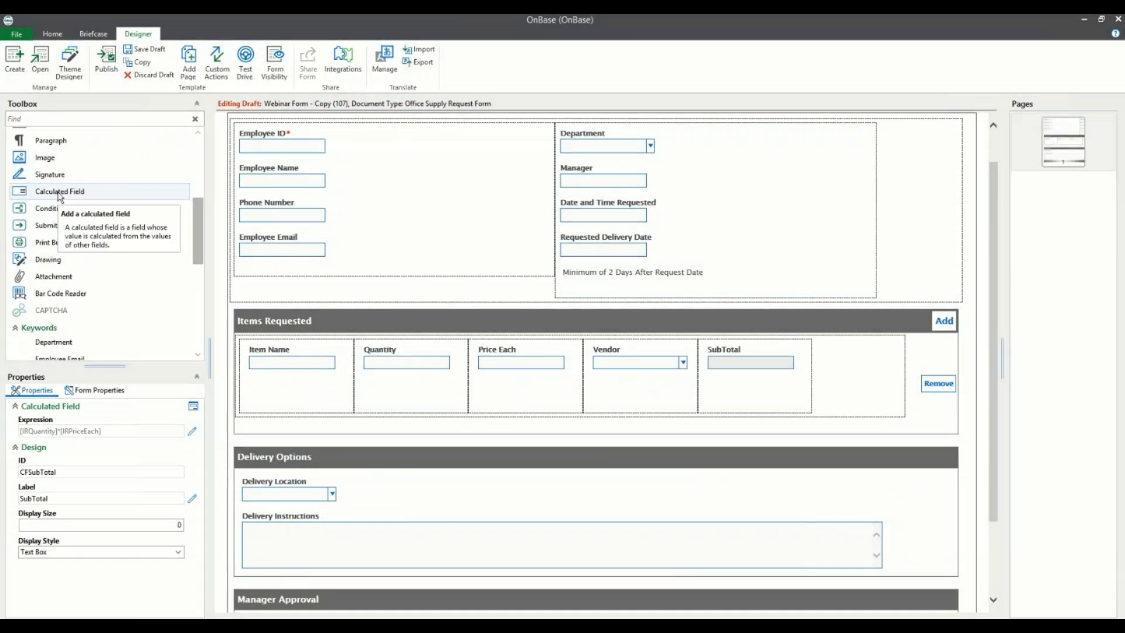
pyautogui.click(59, 194)
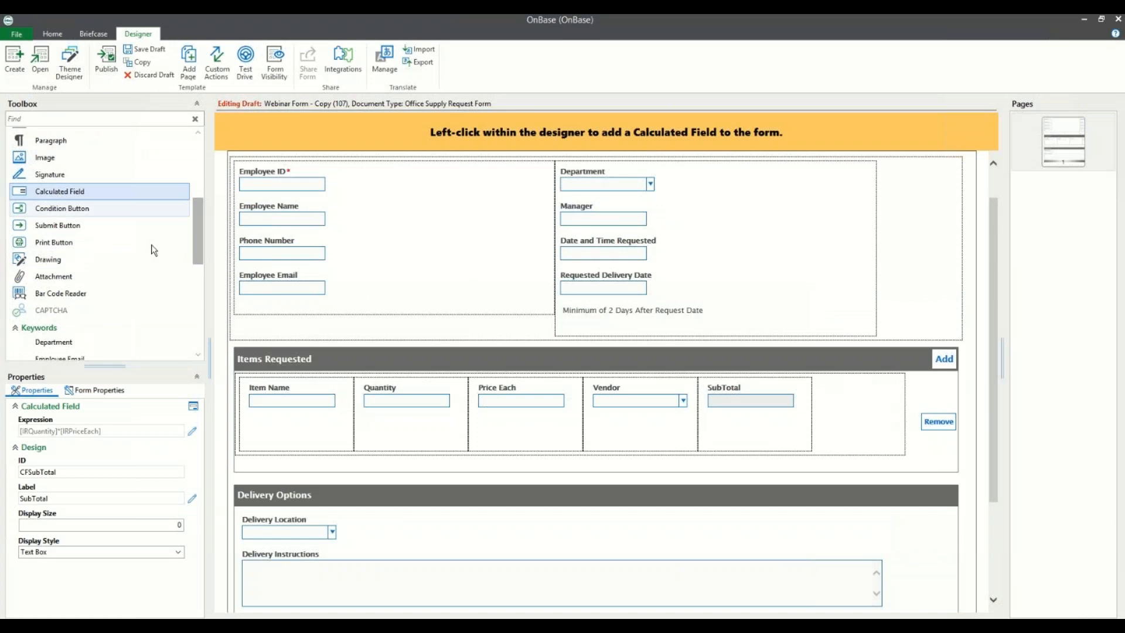
pyautogui.click(252, 478)
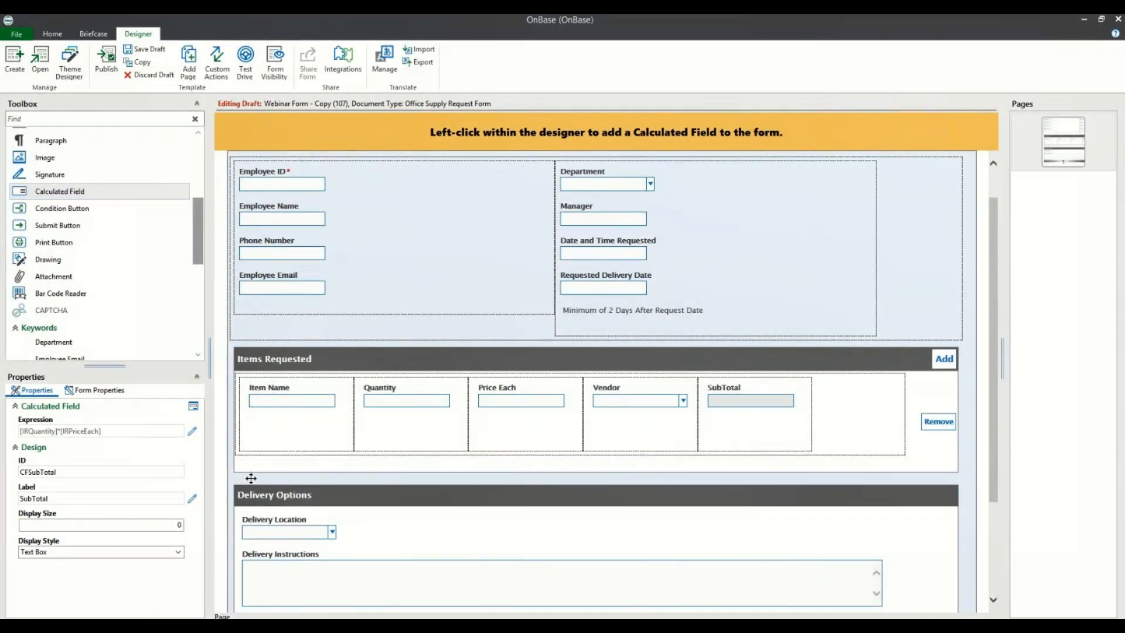
pyautogui.moveTo(267, 527); pyautogui.dragTo(276, 365)
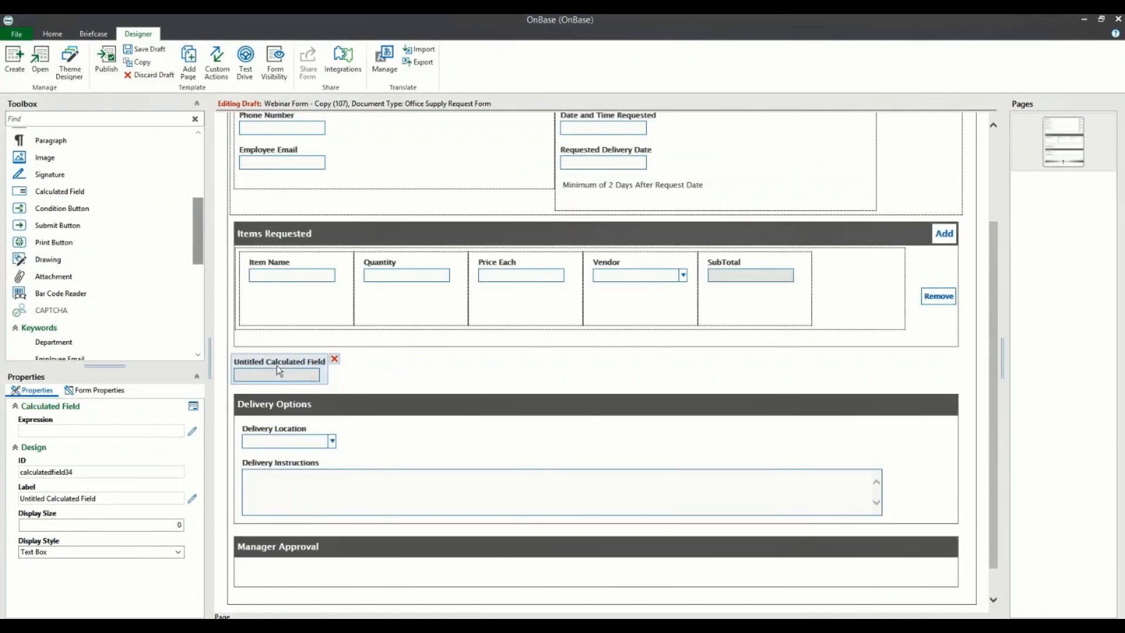
# Step: Label the calculated field below Items Requested Grand Total and set its ID to CFGrandTotal
pyautogui.moveTo(101, 498); pyautogui.dragTo(20, 498)
pyautogui.write('Grand Total')
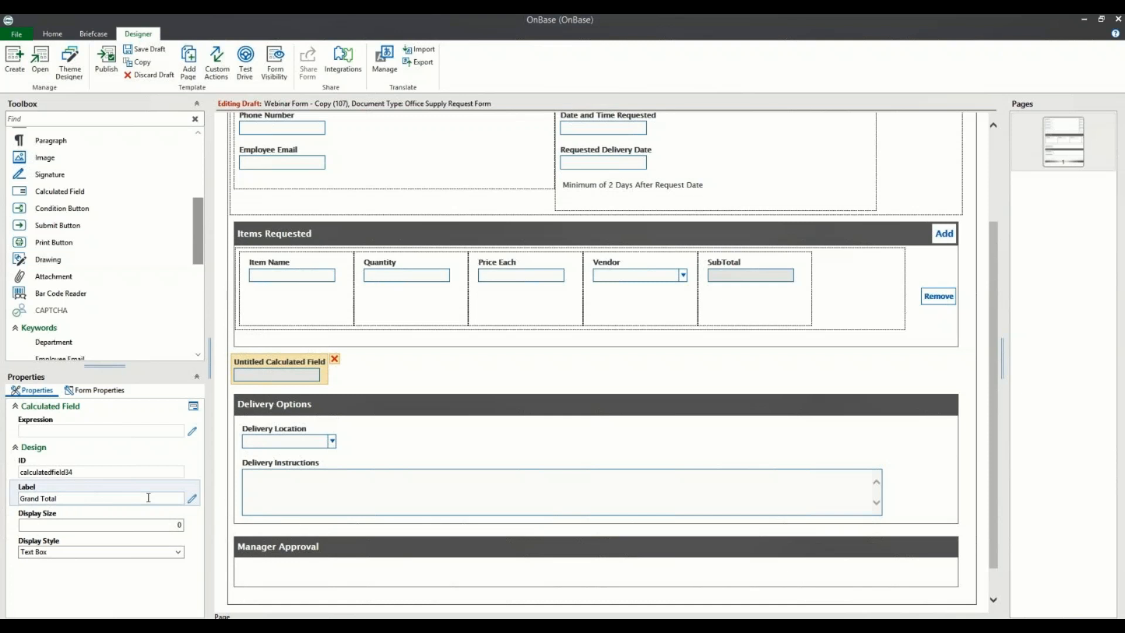
pyautogui.moveTo(101, 472); pyautogui.dragTo(21, 470)
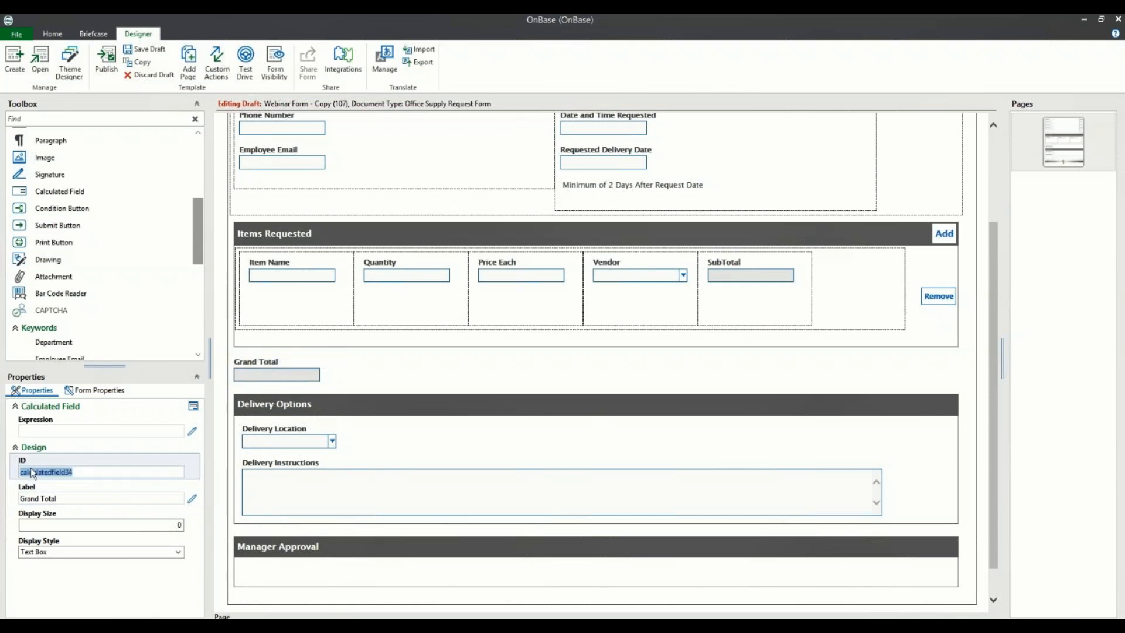
pyautogui.write('CFGra')
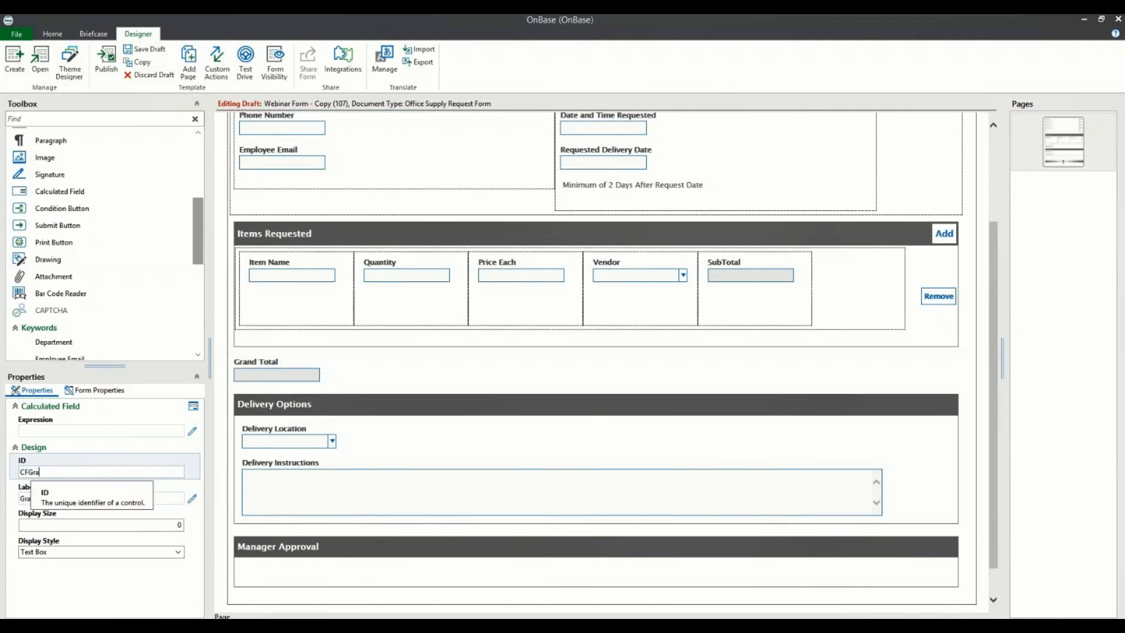
pyautogui.write('ndTotal')
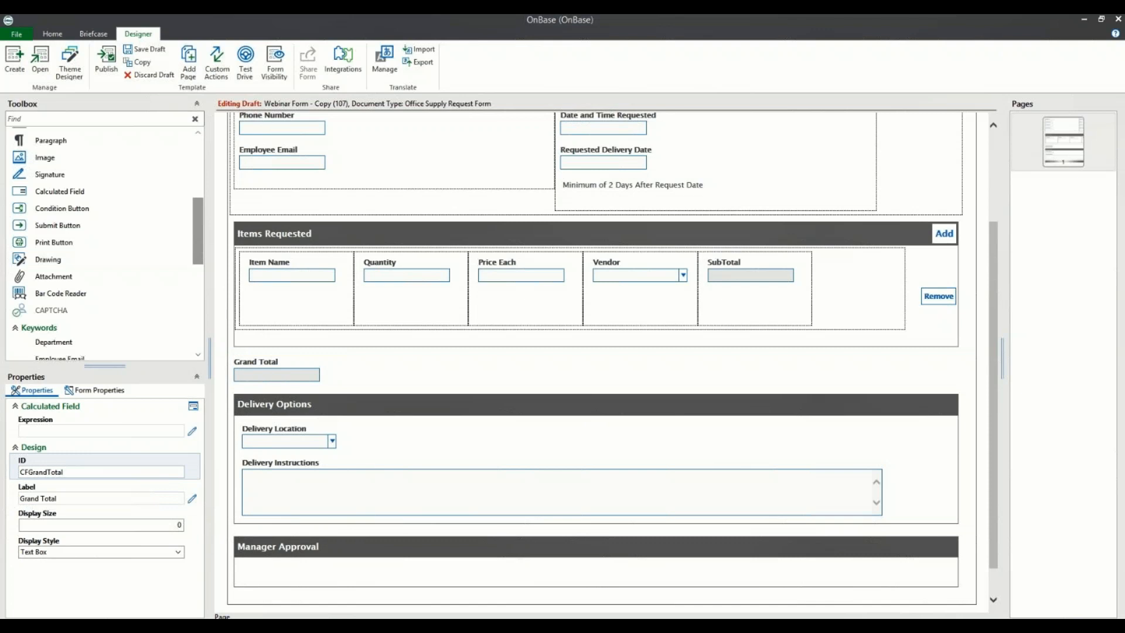
# Step: Build and validate the Grand Total field's expression as sum([RSItemsRequested],[CFSubTotal]), then save it
pyautogui.click(193, 432)
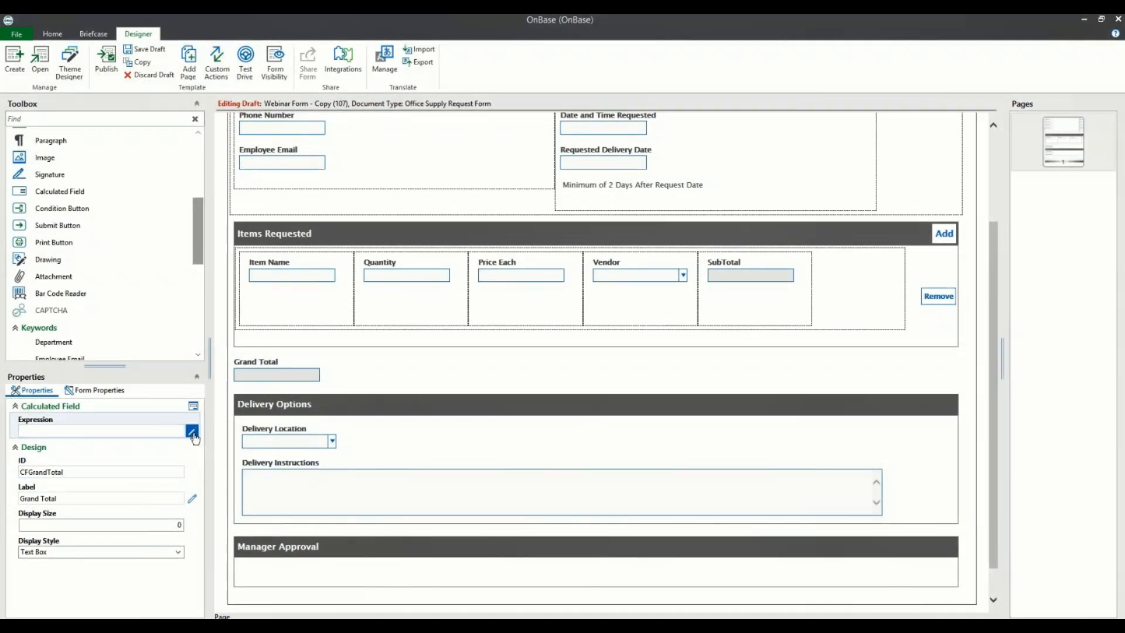
pyautogui.click(192, 432)
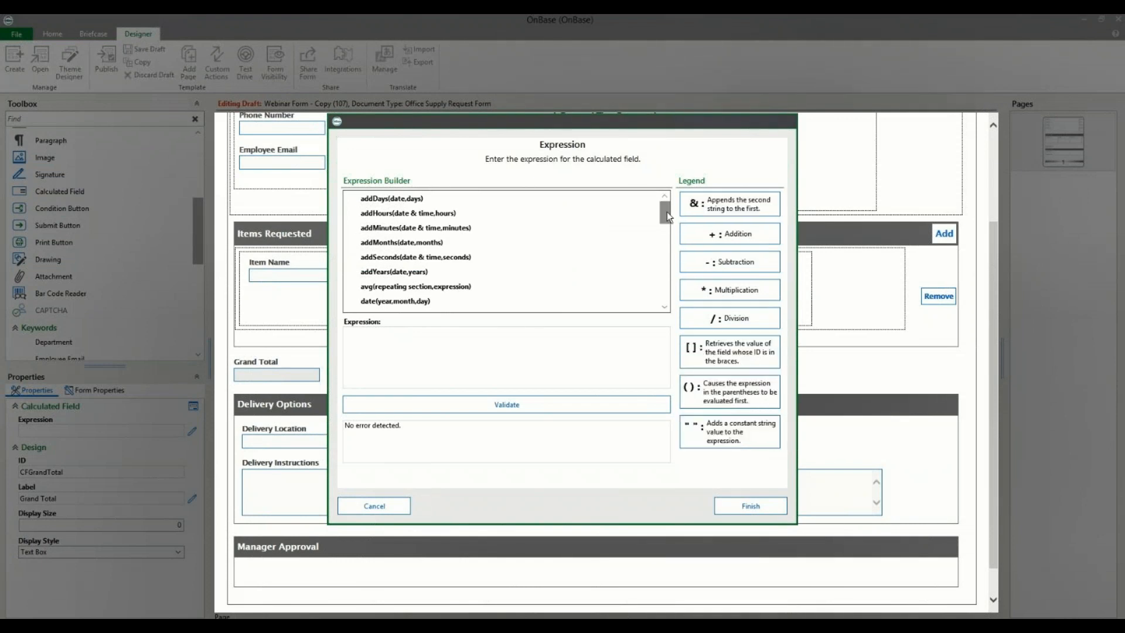
pyautogui.moveTo(667, 212); pyautogui.dragTo(674, 280)
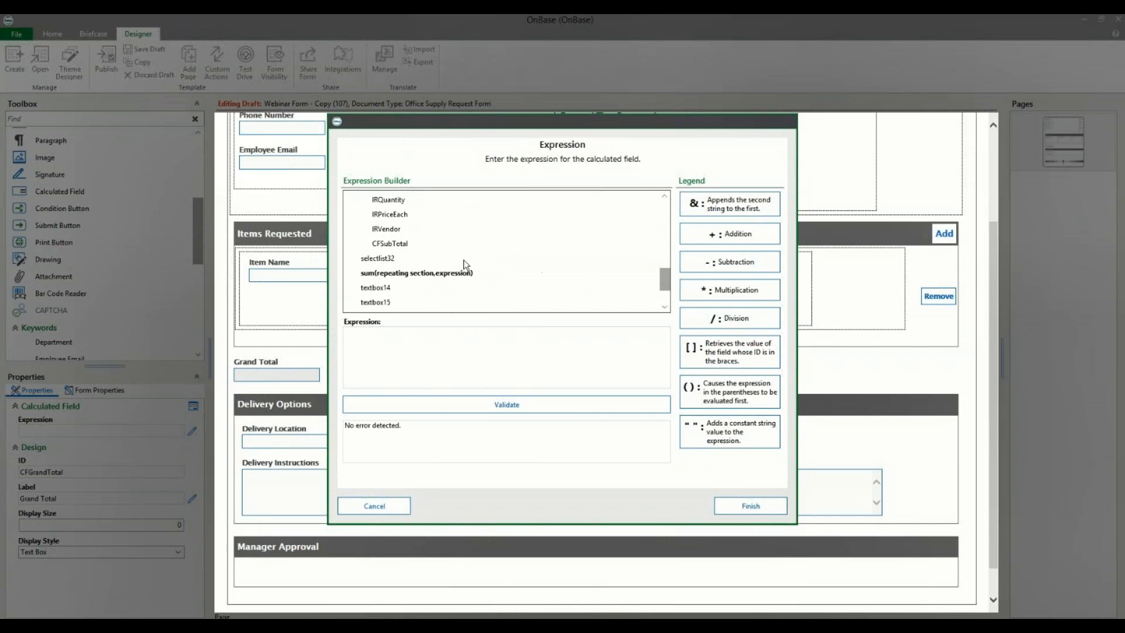
pyautogui.doubleClick(420, 273)
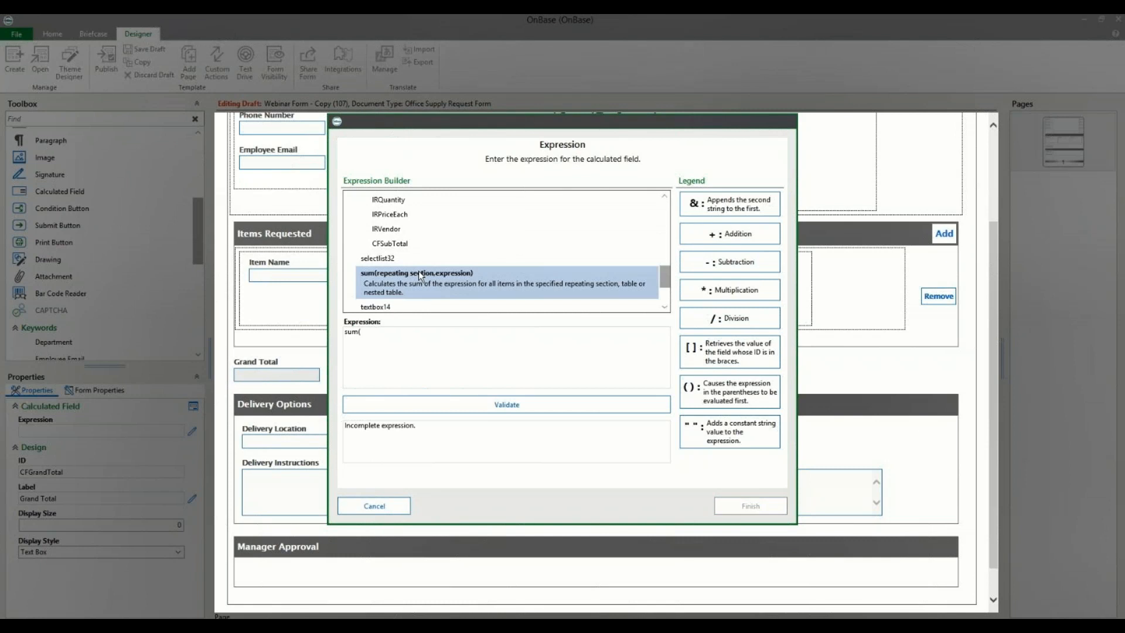
pyautogui.scroll(3, 417, 271)
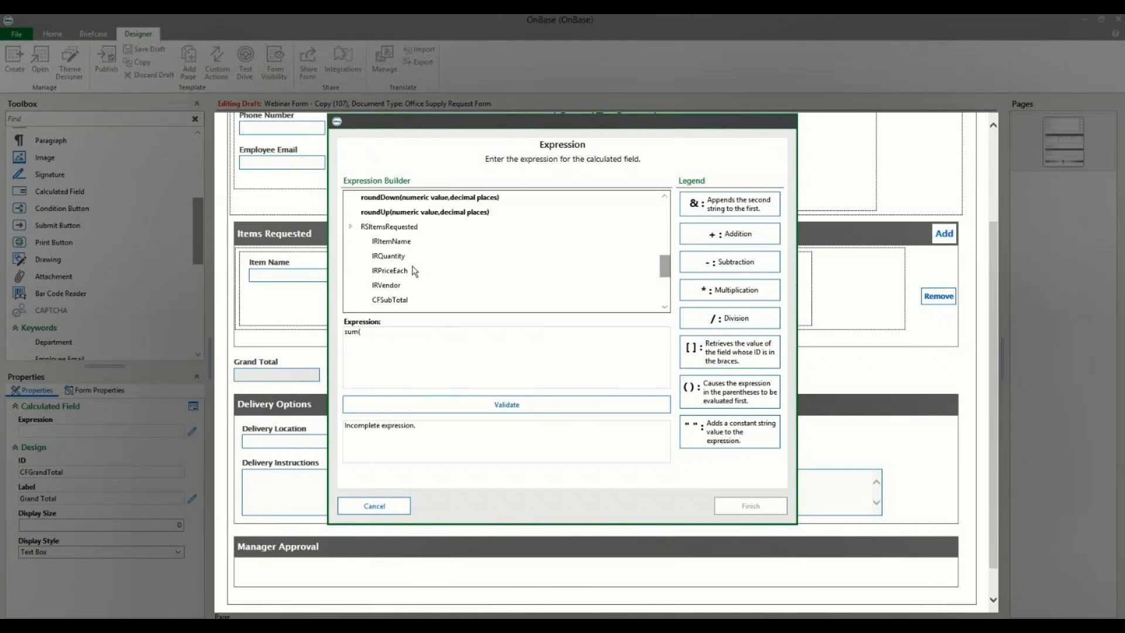
pyautogui.doubleClick(397, 256)
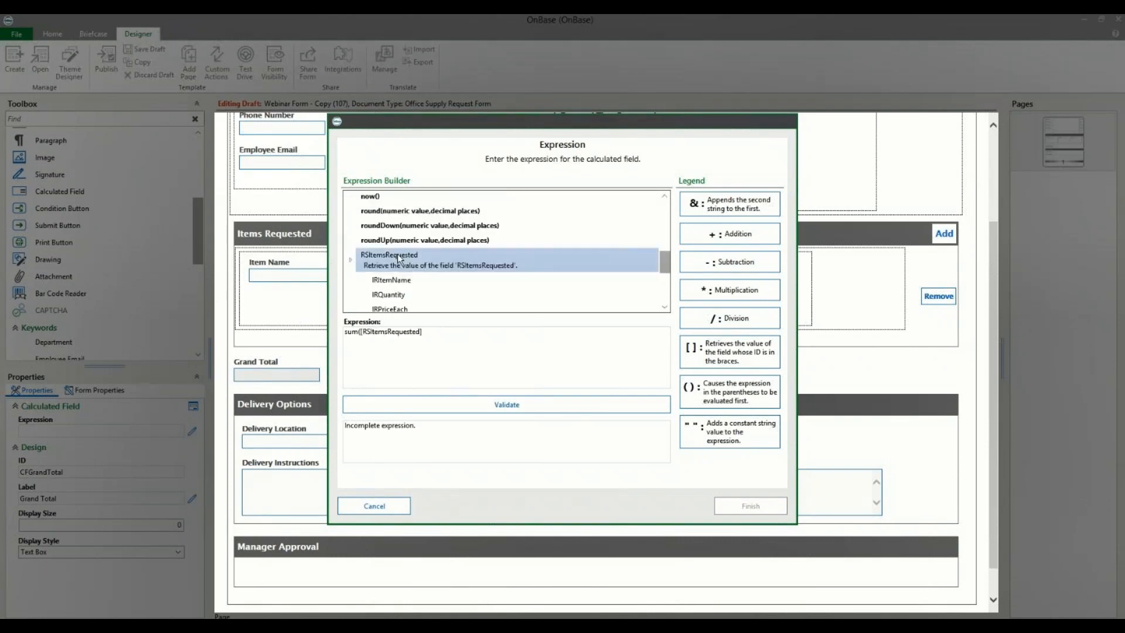
pyautogui.write(',')
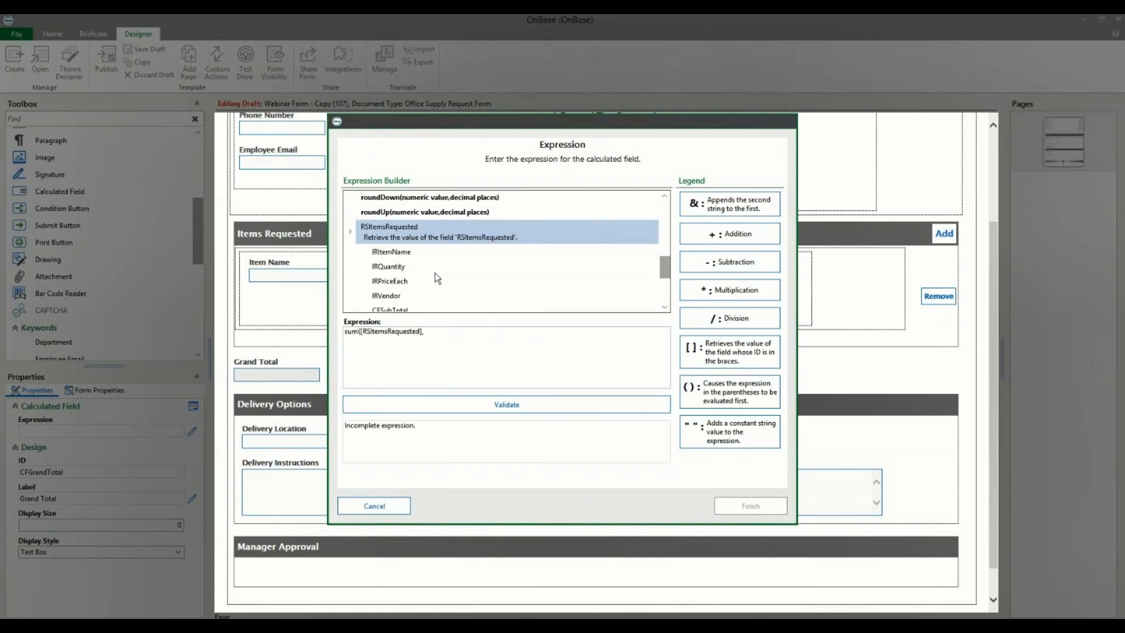
pyautogui.scroll(-1, 435, 272)
pyautogui.doubleClick(398, 285)
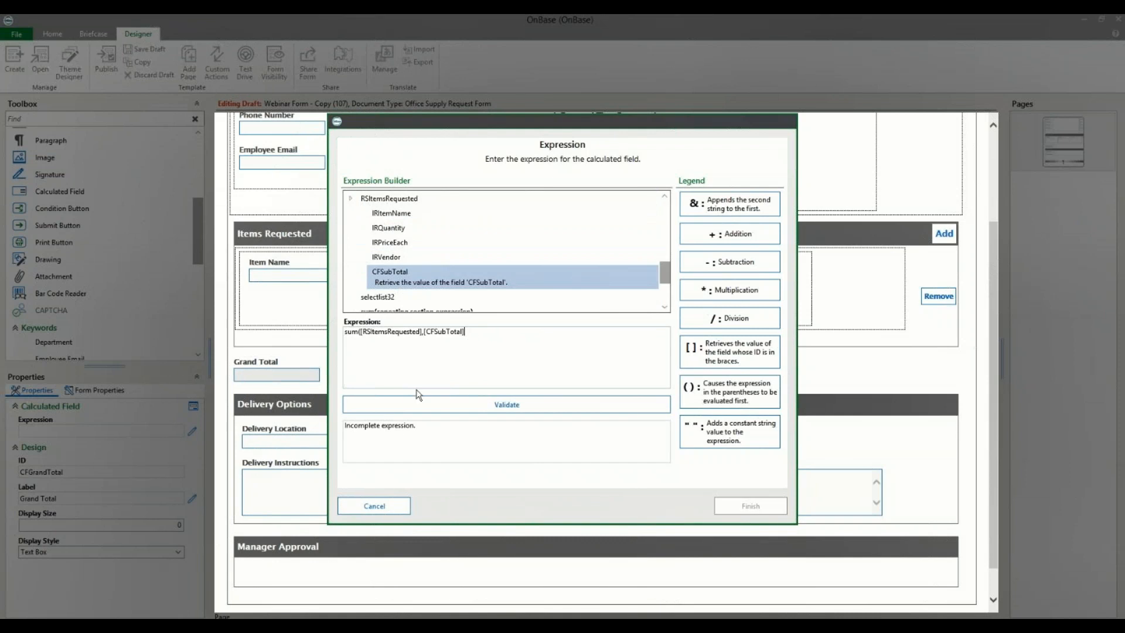
pyautogui.write(')')
pyautogui.click(477, 405)
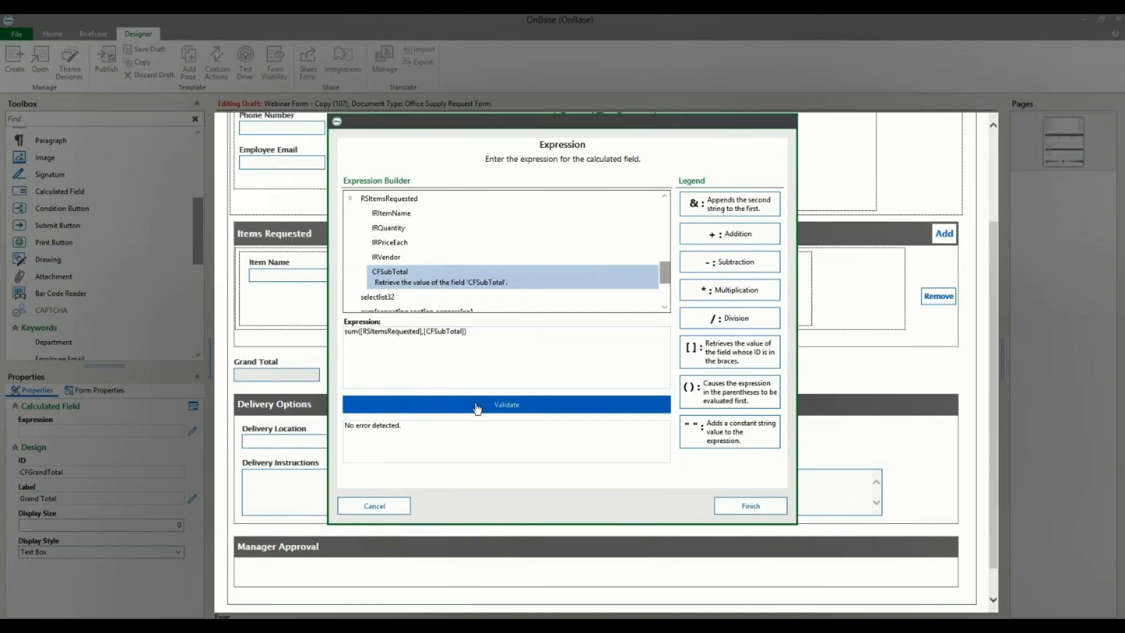
pyautogui.click(765, 505)
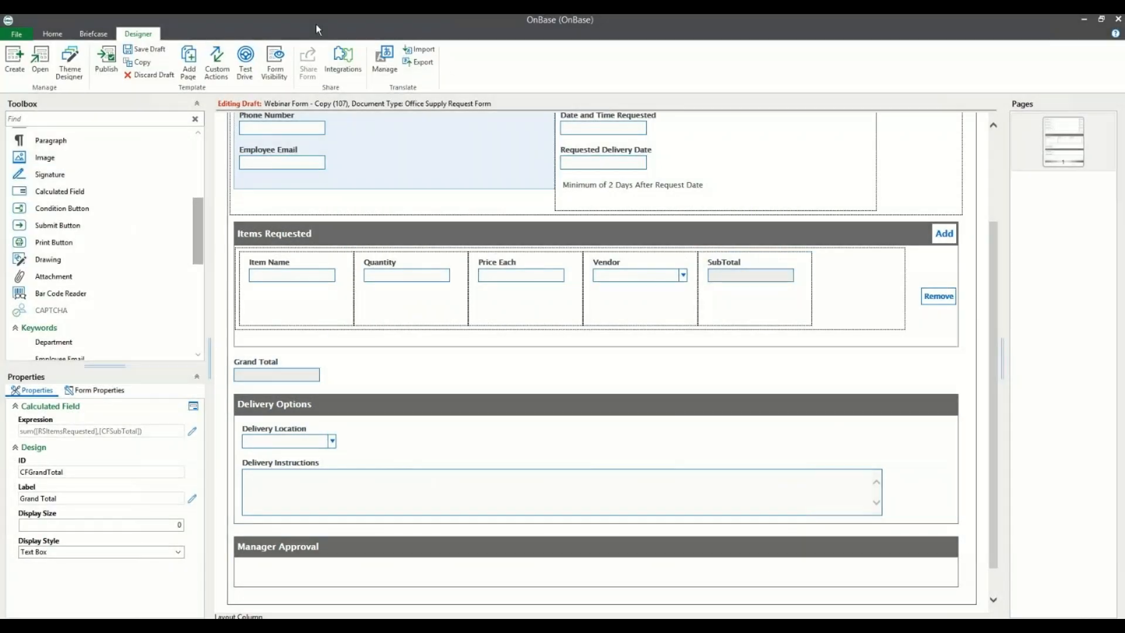
# Step: Test drive the form with a first requested item, Sticky Notes, at quantity 6 and price 5.00
pyautogui.click(240, 59)
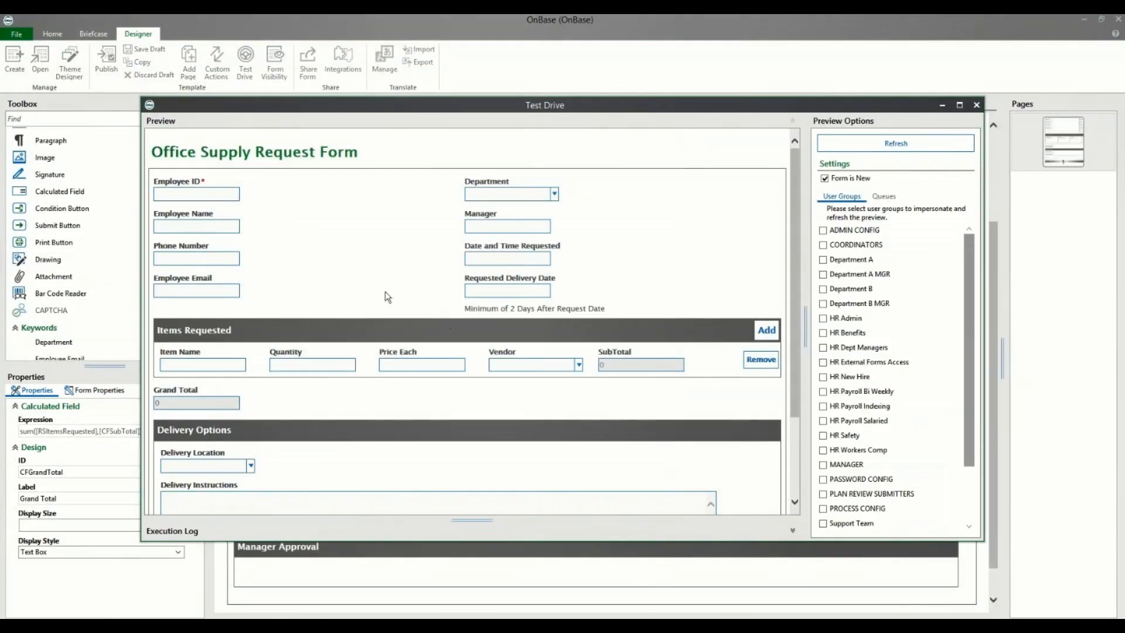
pyautogui.click(208, 366)
pyautogui.write('Sticky Notes')
pyautogui.press('Tab')
pyautogui.write('6')
pyautogui.press('Tab')
pyautogui.write('5.00')
pyautogui.press('Tab')
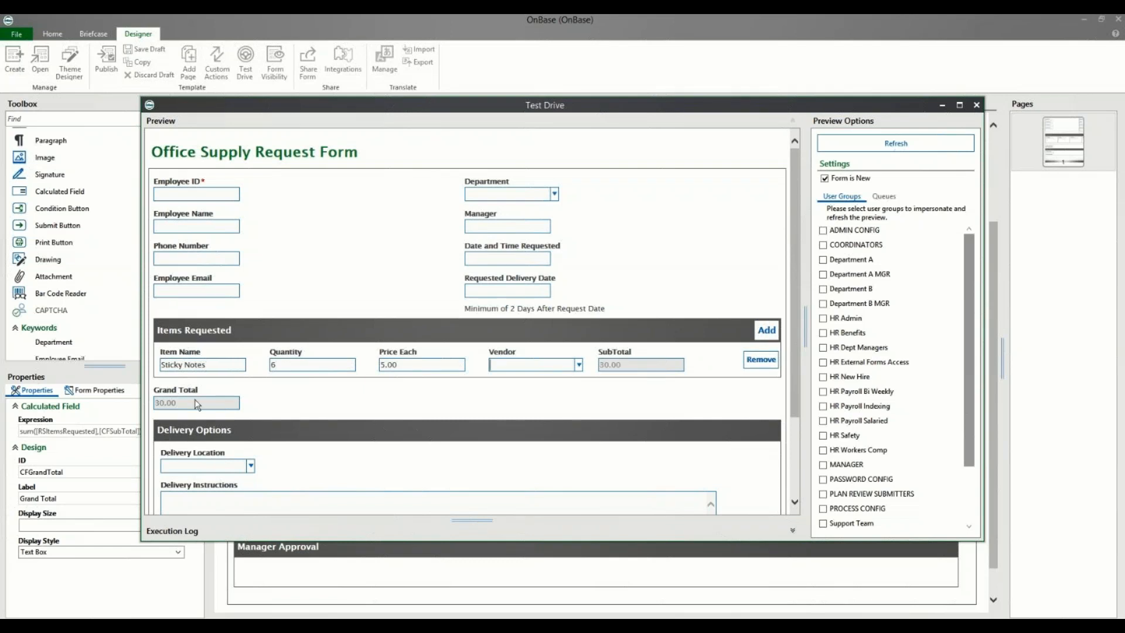
# Step: Add a second row to Items Requested for Pens with quantity 20 and price 2.00
pyautogui.click(773, 332)
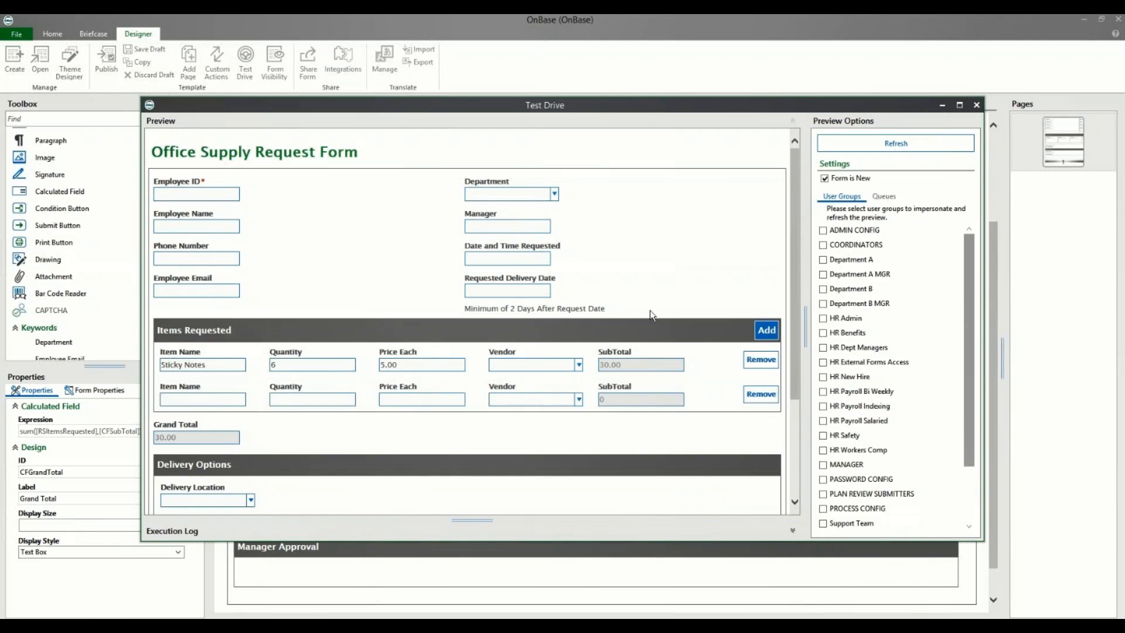
pyautogui.write('Pens')
pyautogui.press('Tab')
pyautogui.write('20')
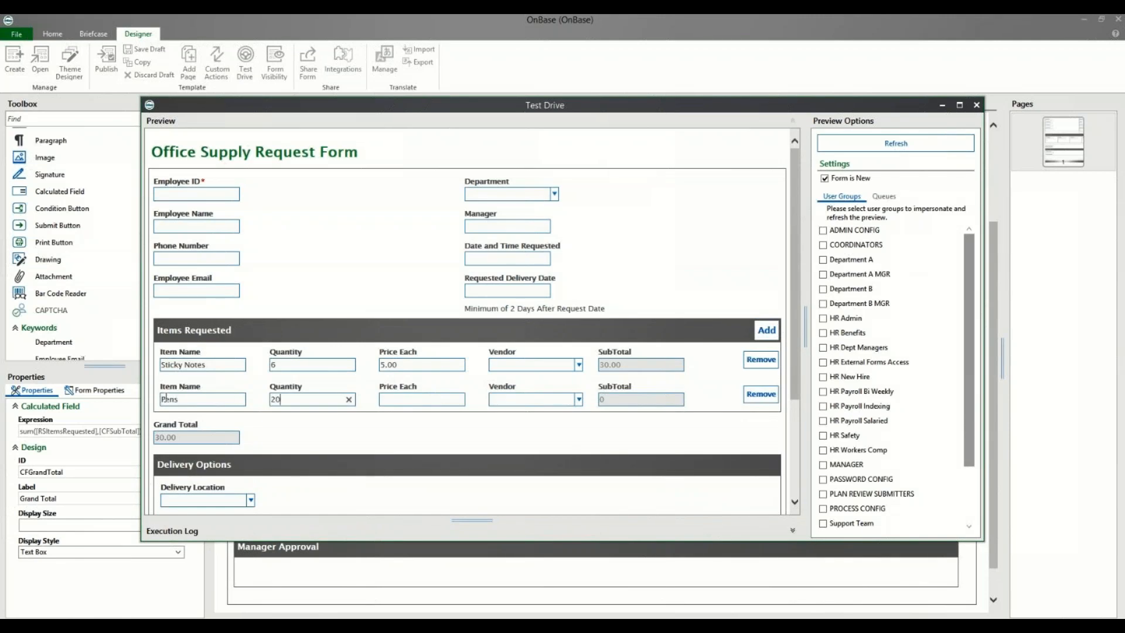
pyautogui.press('Tab')
pyautogui.write('2.00')
pyautogui.press('Tab')
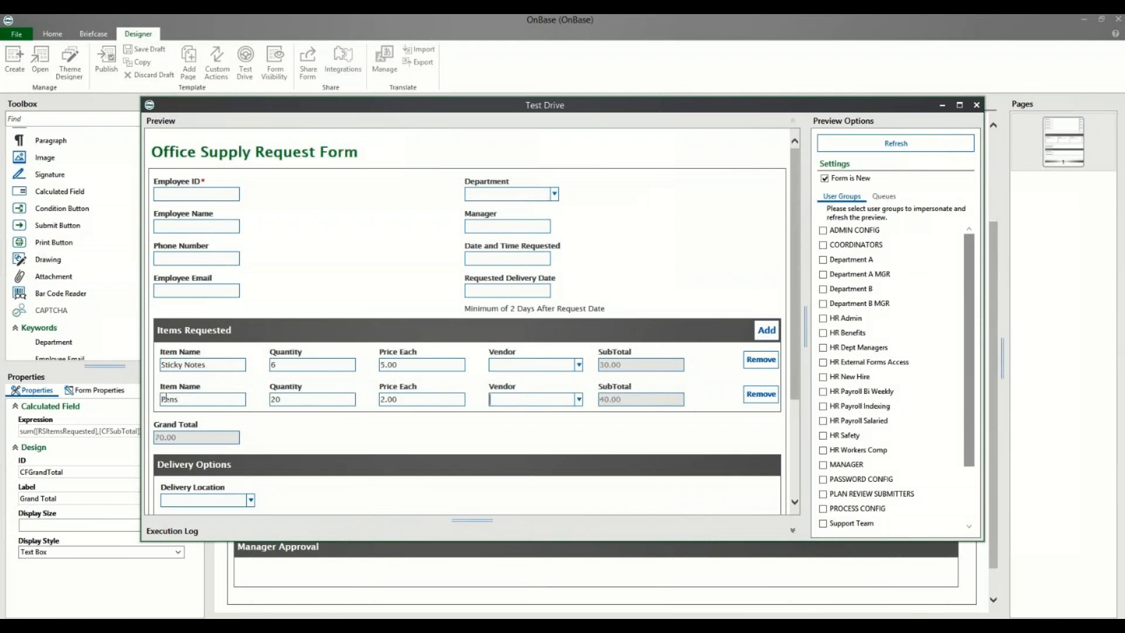
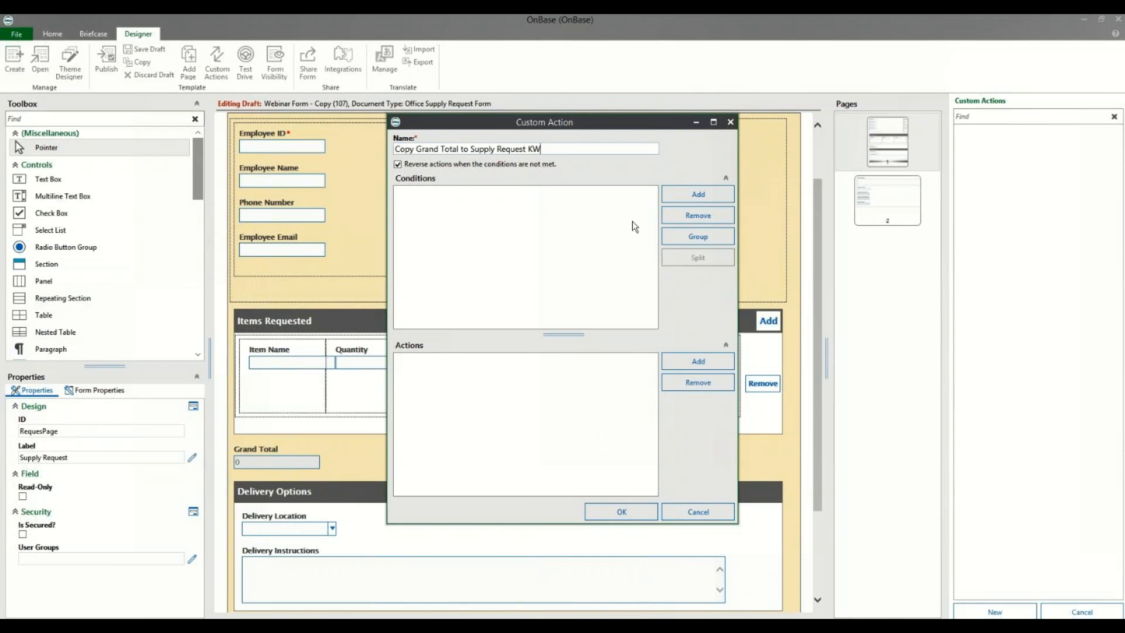
# Step: Add an Expression is True condition to the Copy Grand Total to Supply Request KW custom action
pyautogui.click(681, 195)
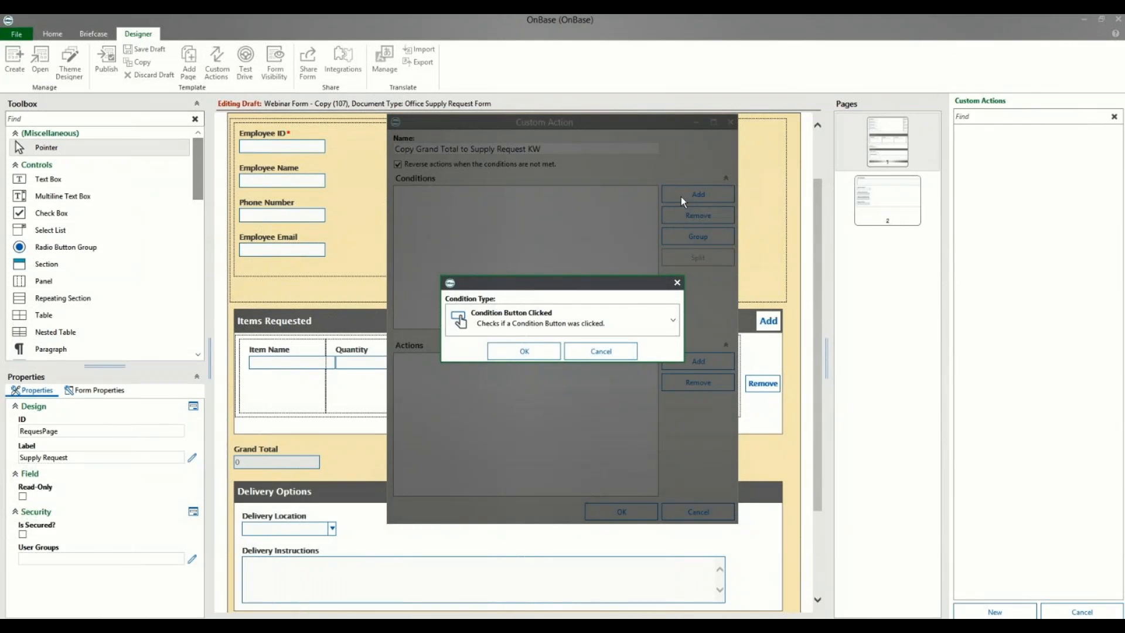
pyautogui.click(667, 323)
pyautogui.scroll(-1, 563, 328)
pyautogui.scroll(1, 560, 334)
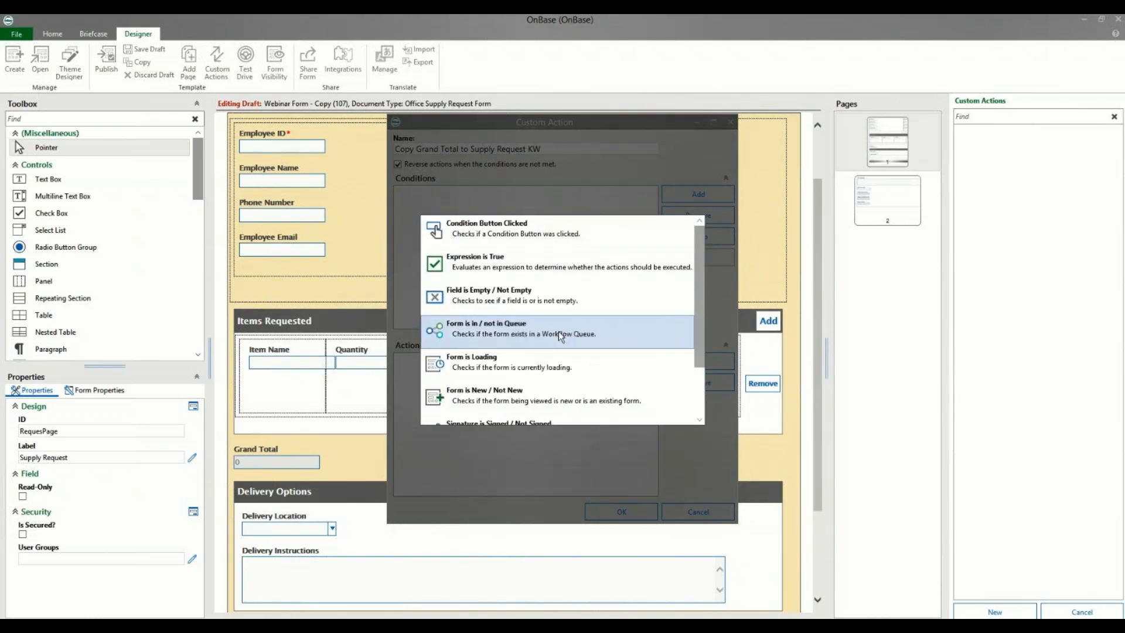
pyautogui.click(526, 264)
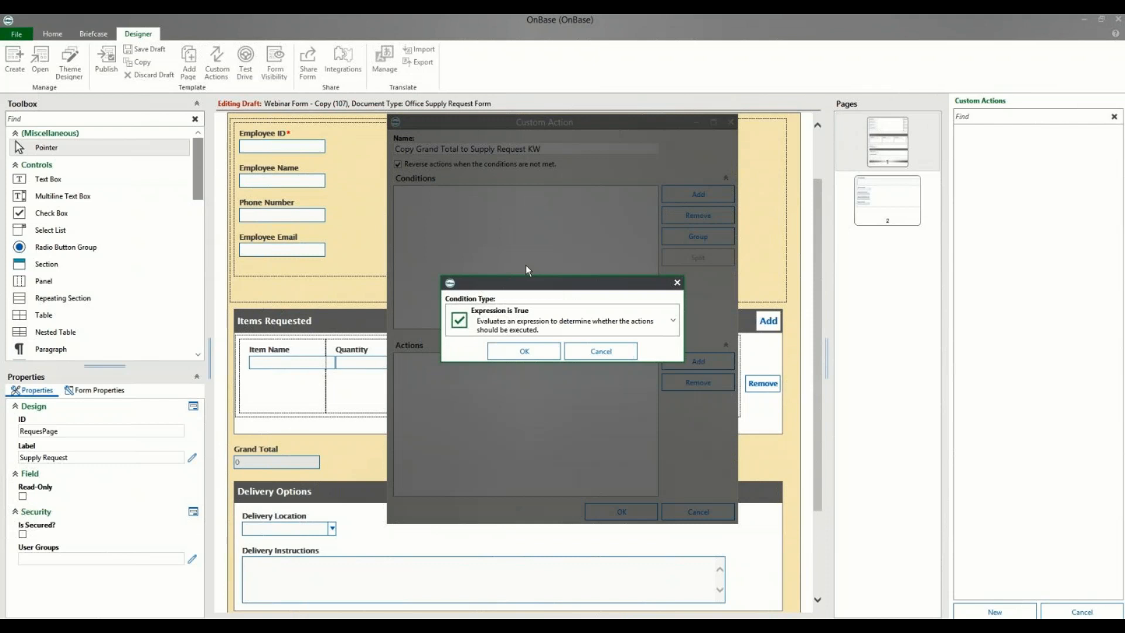
pyautogui.click(526, 352)
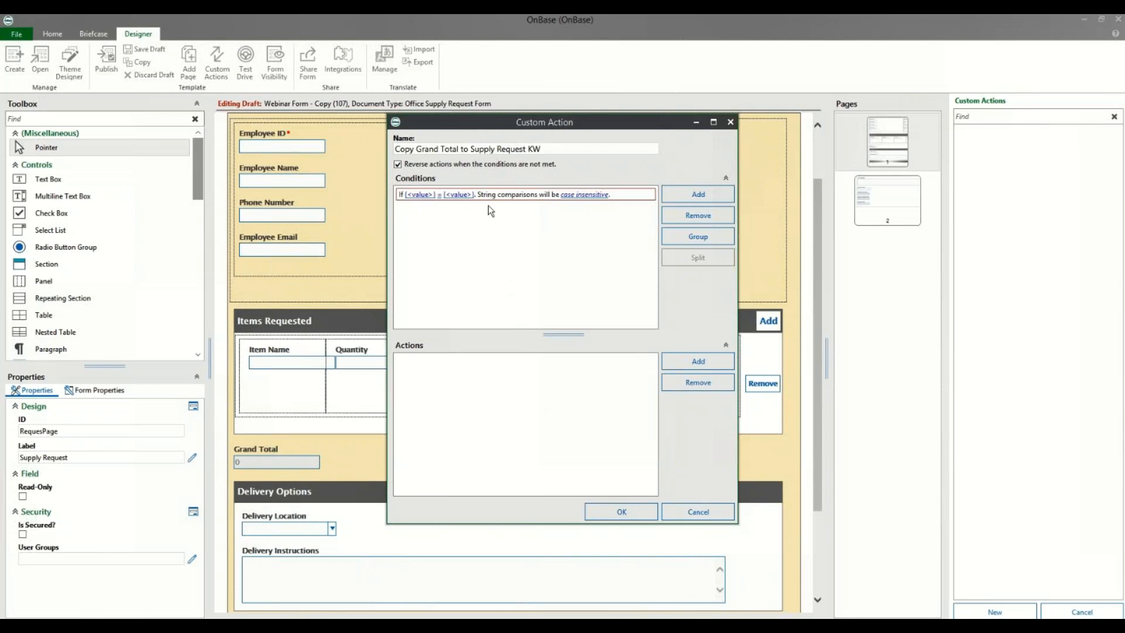
# Step: Set the first value of the condition's comparison to the [CFGrandTotal] field
pyautogui.click(418, 195)
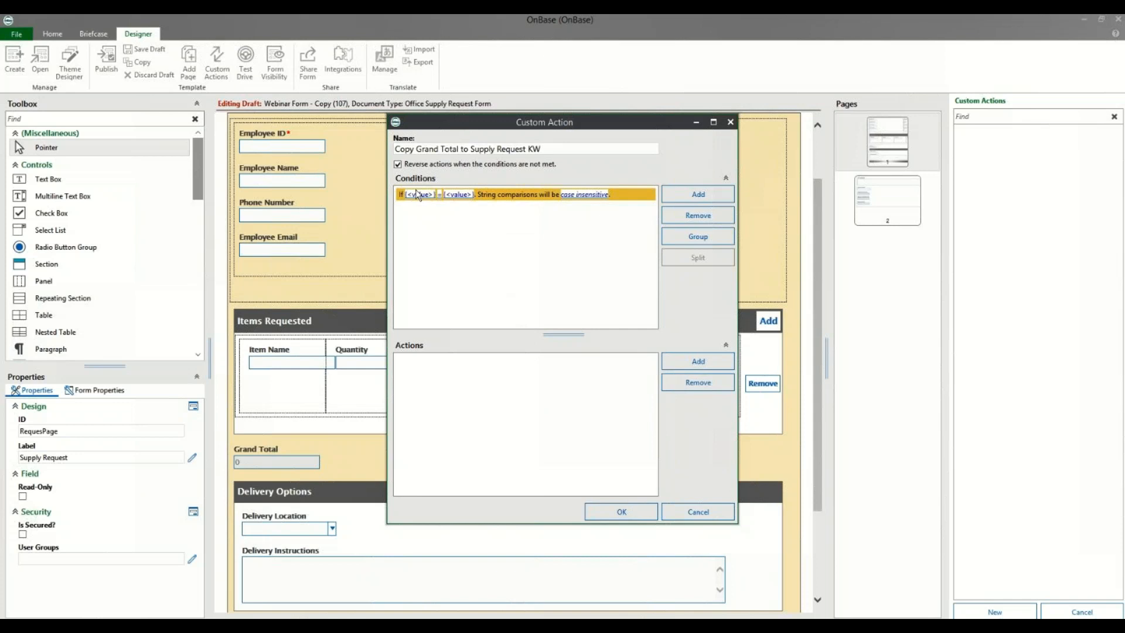
pyautogui.click(416, 194)
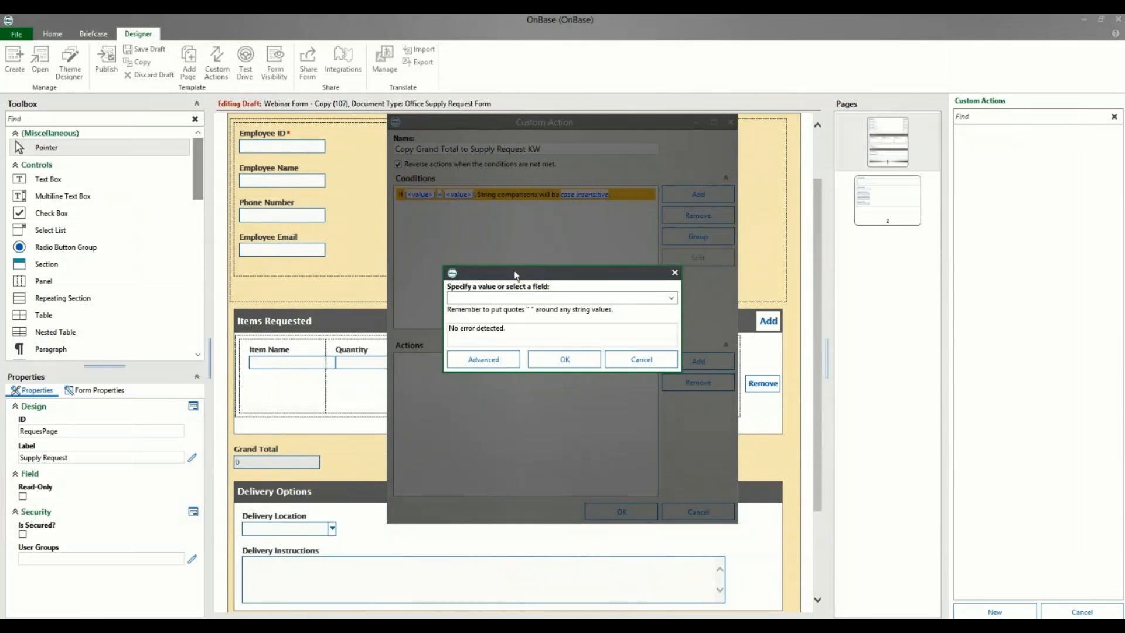
pyautogui.click(671, 298)
pyautogui.click(608, 317)
pyautogui.click(564, 359)
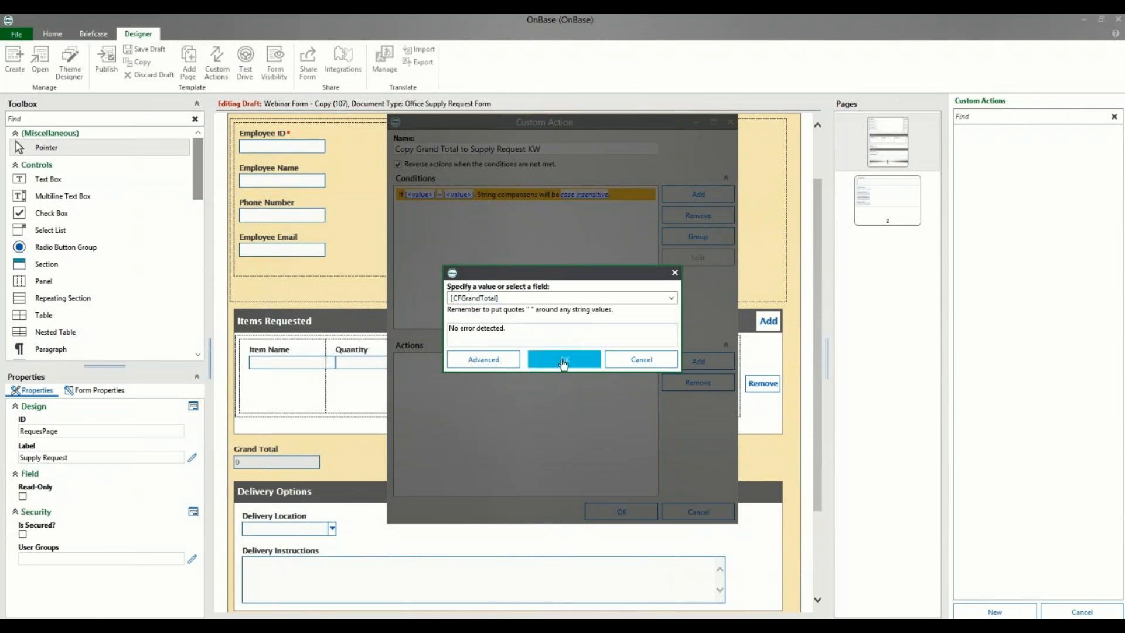
# Step: Change the condition's comparison operator to > and set its second value to 0
pyautogui.click(460, 195)
pyautogui.click(460, 195)
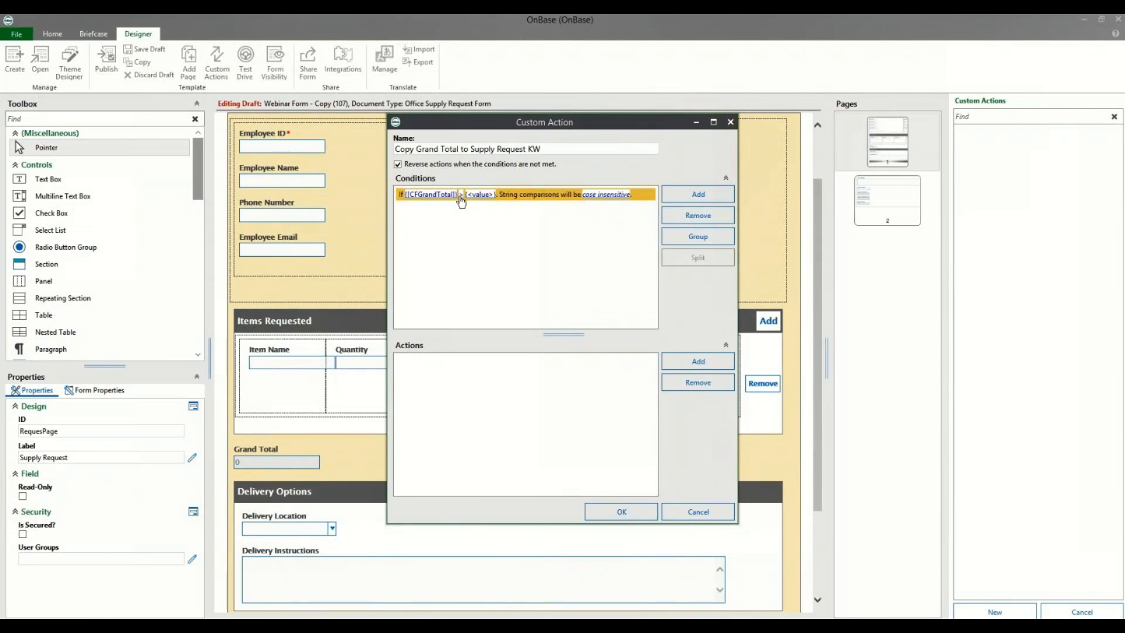
pyautogui.click(475, 195)
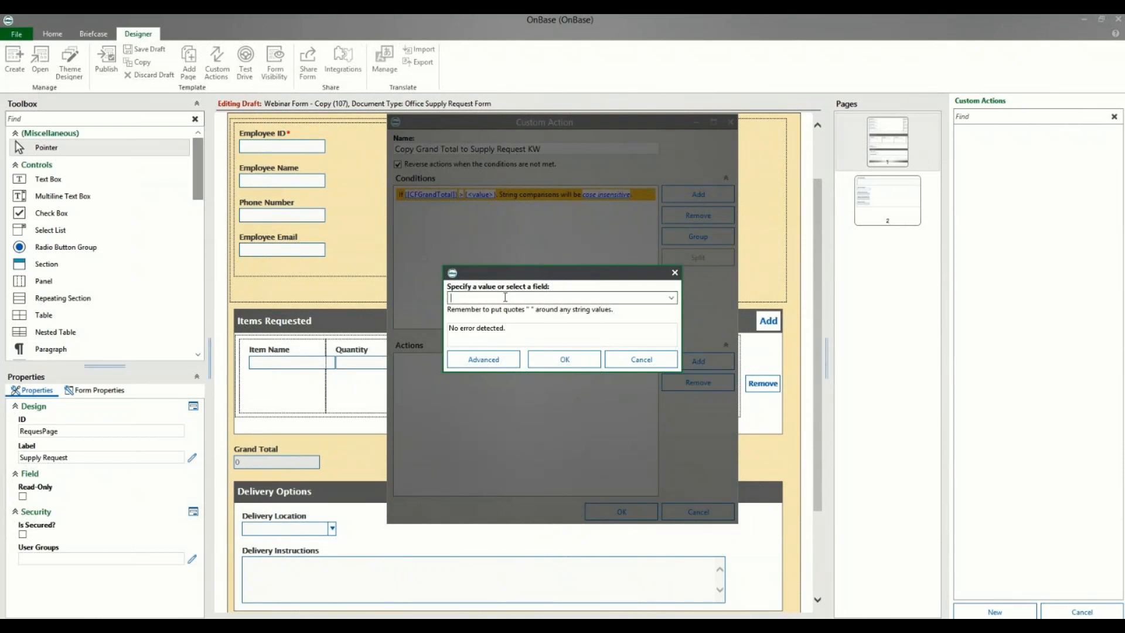
pyautogui.write('0')
pyautogui.click(544, 359)
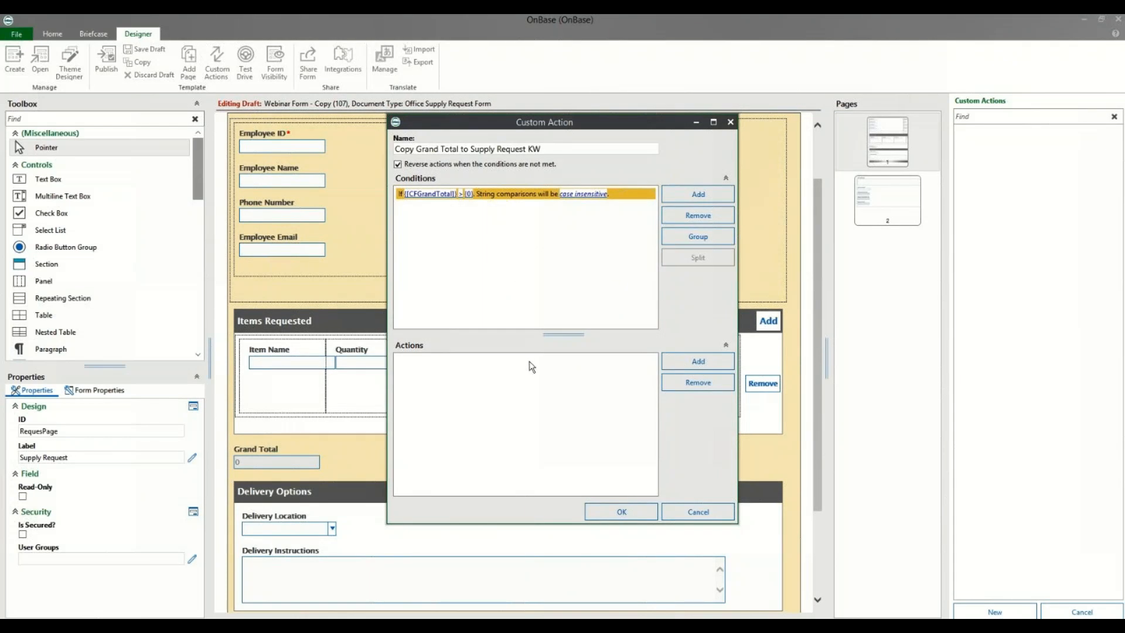
# Step: Add a Set Field Value action to the custom action
pyautogui.click(708, 360)
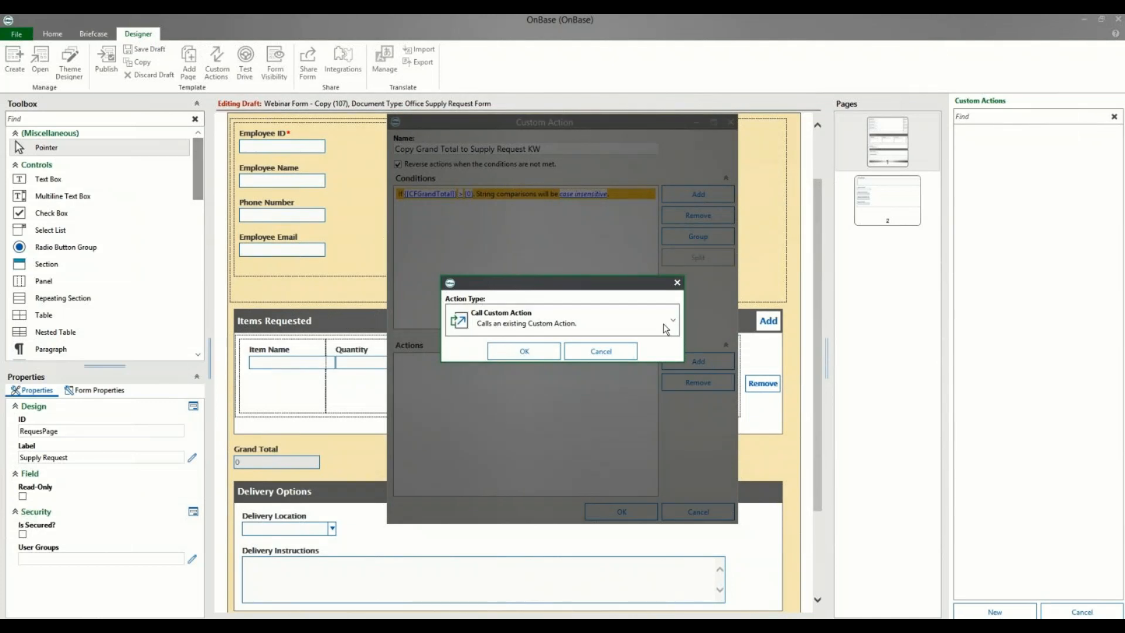
pyautogui.click(657, 322)
pyautogui.scroll(-3, 623, 325)
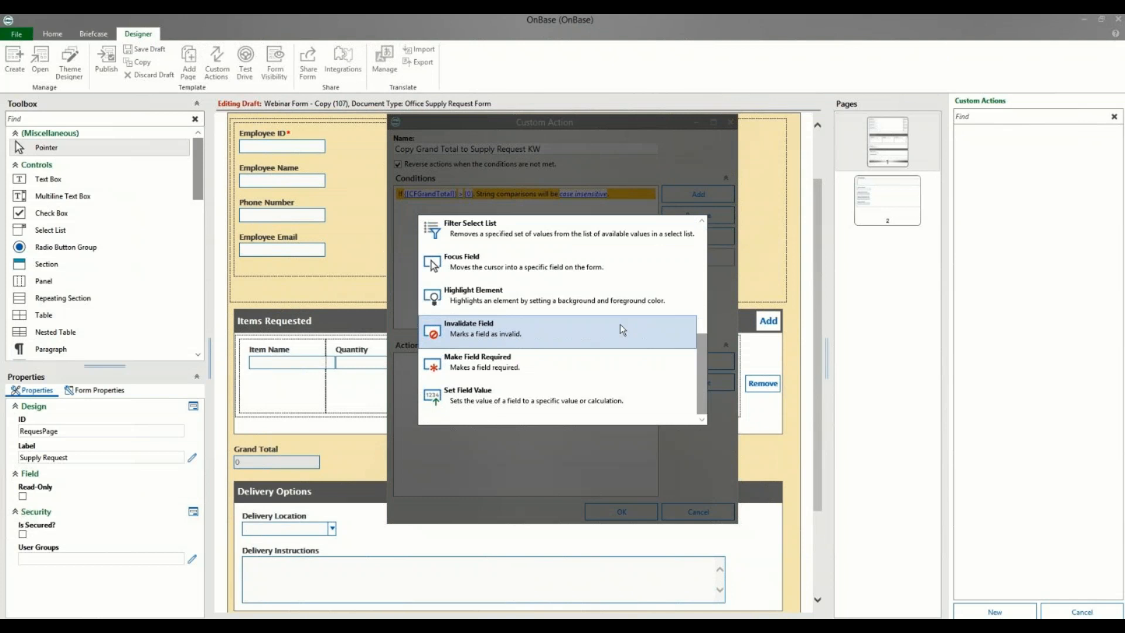
pyautogui.click(504, 399)
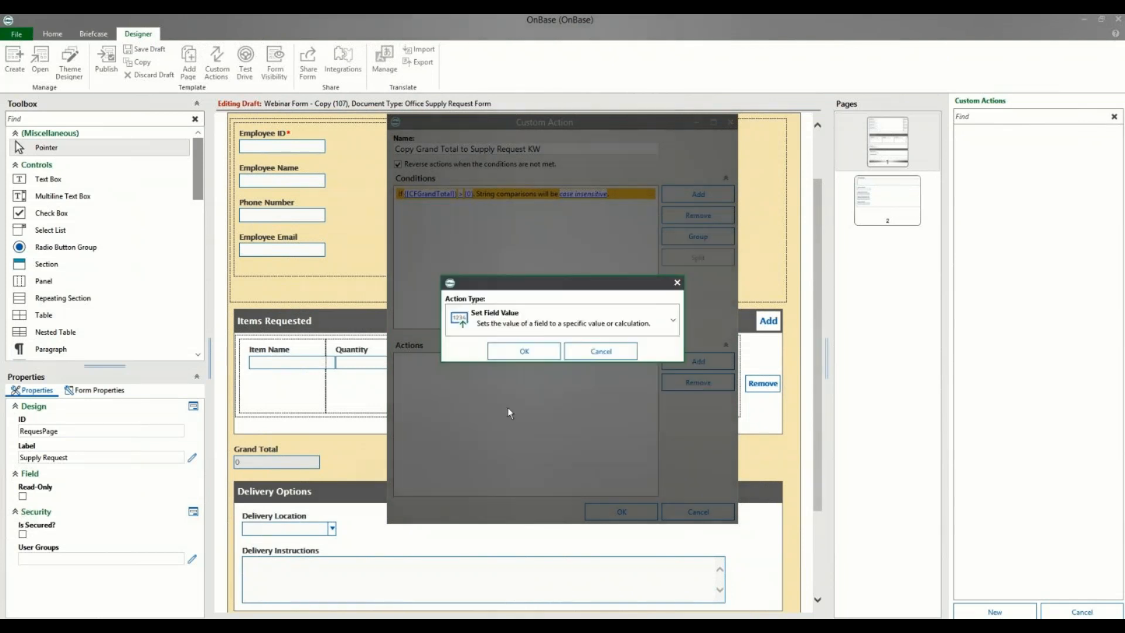
pyautogui.click(518, 353)
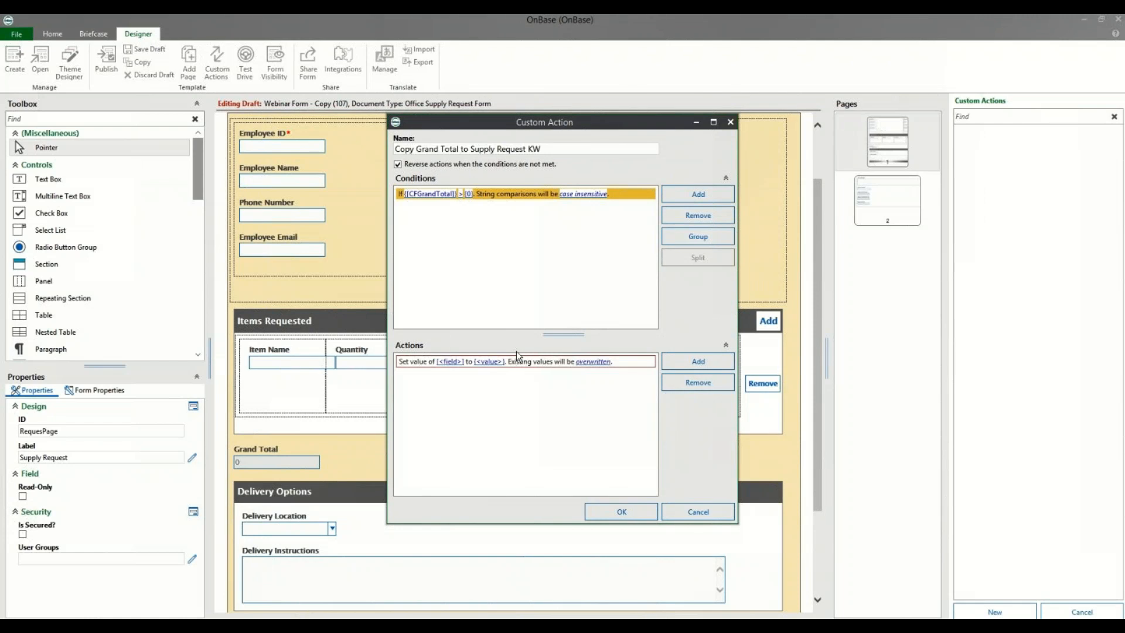
# Step: Set the value assigned by the Set Field Value action to [CFGrandTotal]
pyautogui.click(497, 362)
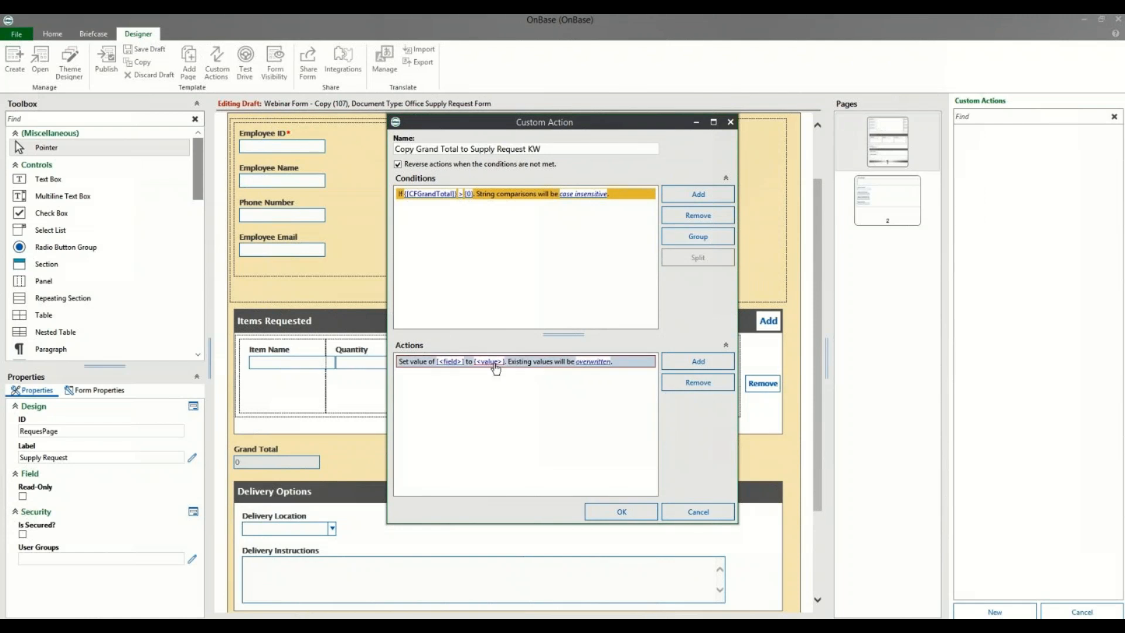
pyautogui.click(495, 363)
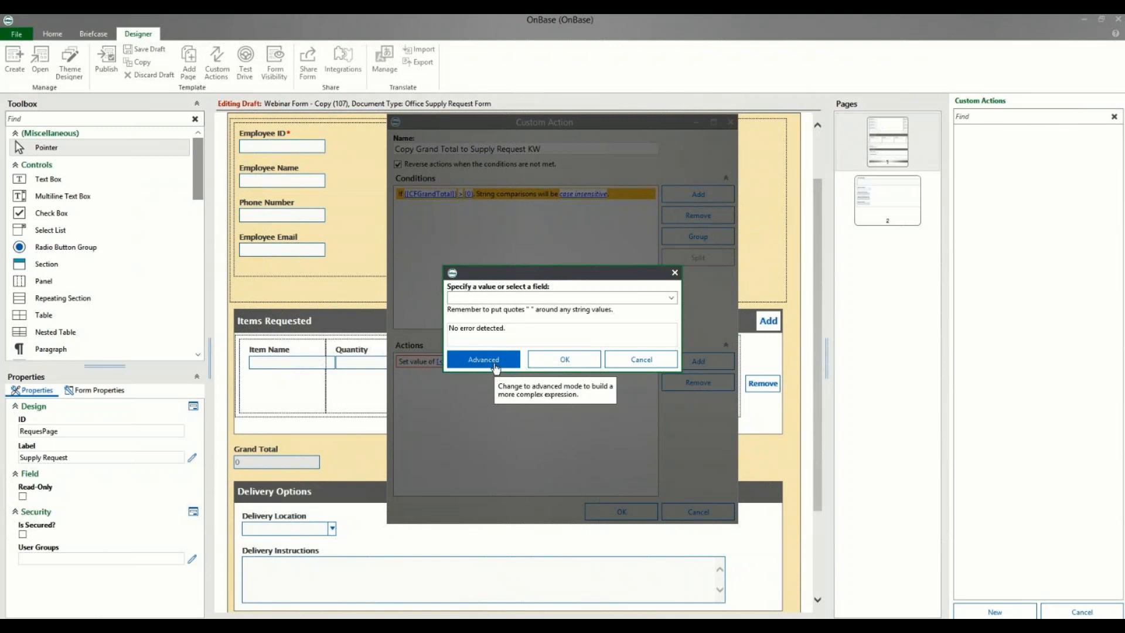
pyautogui.click(666, 298)
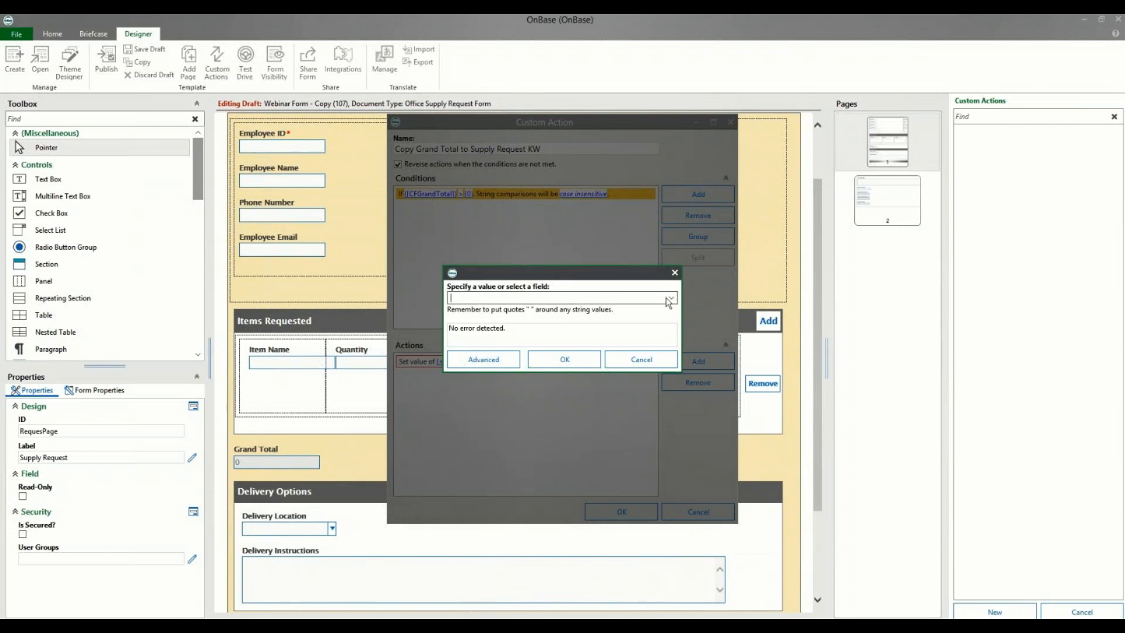
pyautogui.click(670, 297)
pyautogui.click(606, 316)
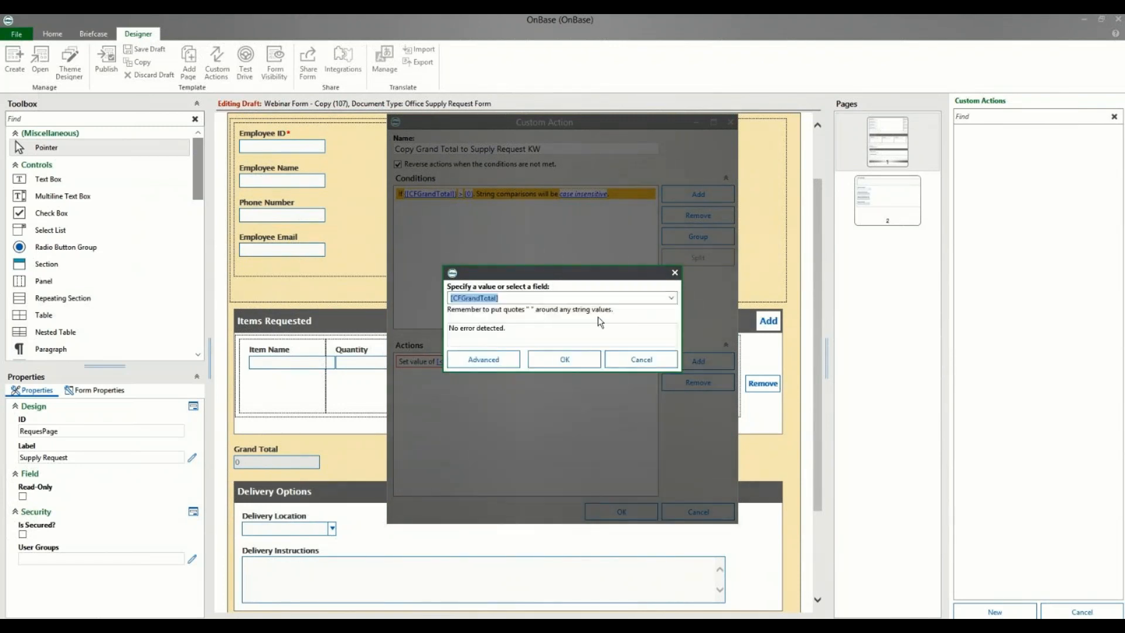
pyautogui.click(561, 364)
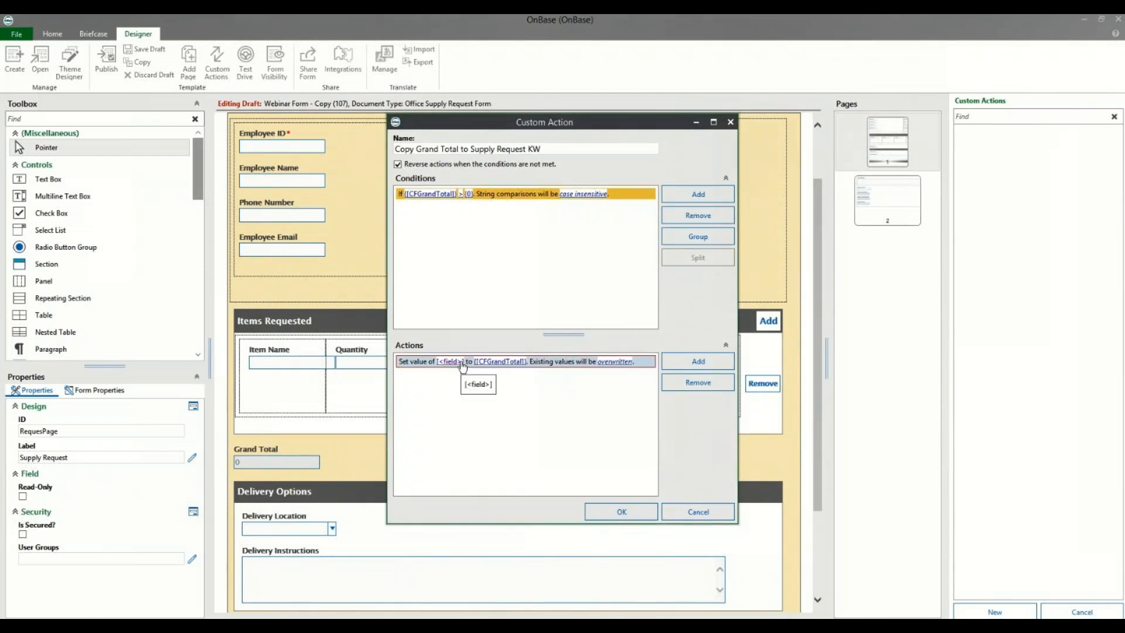
# Step: Choose requesttotal37 as the field the action sets, and save the custom action
pyautogui.click(461, 361)
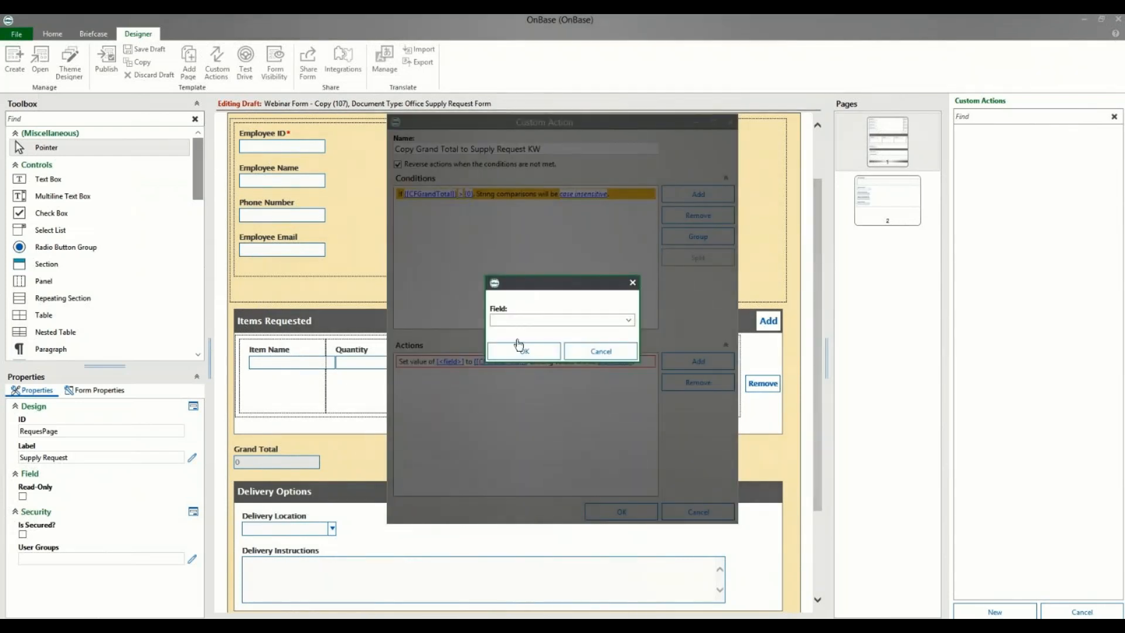
pyautogui.click(629, 321)
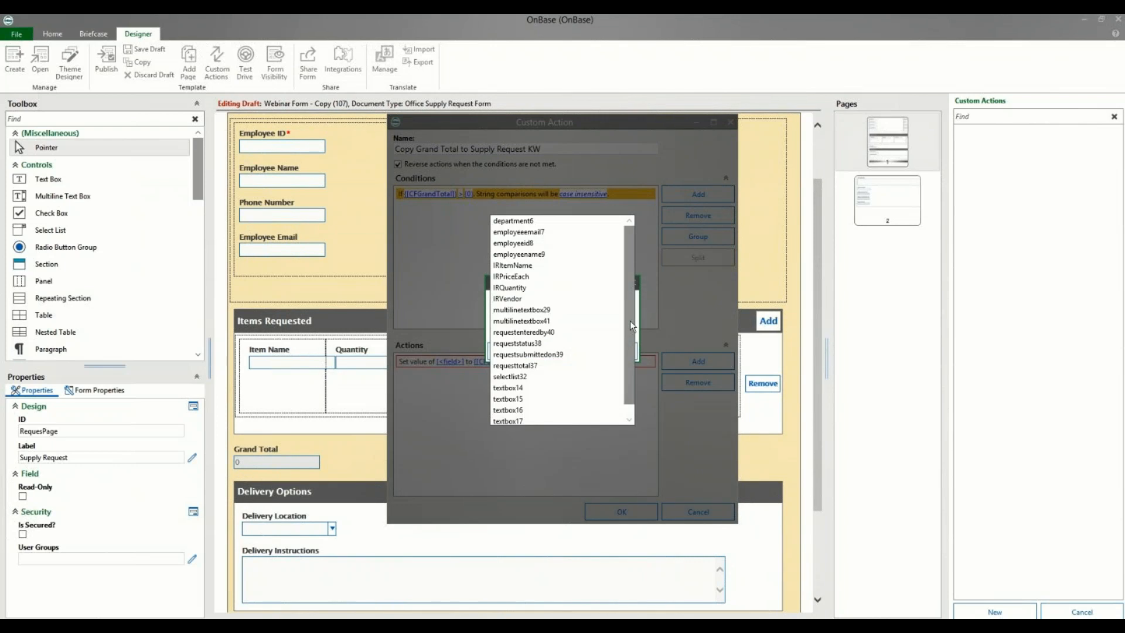
pyautogui.click(521, 364)
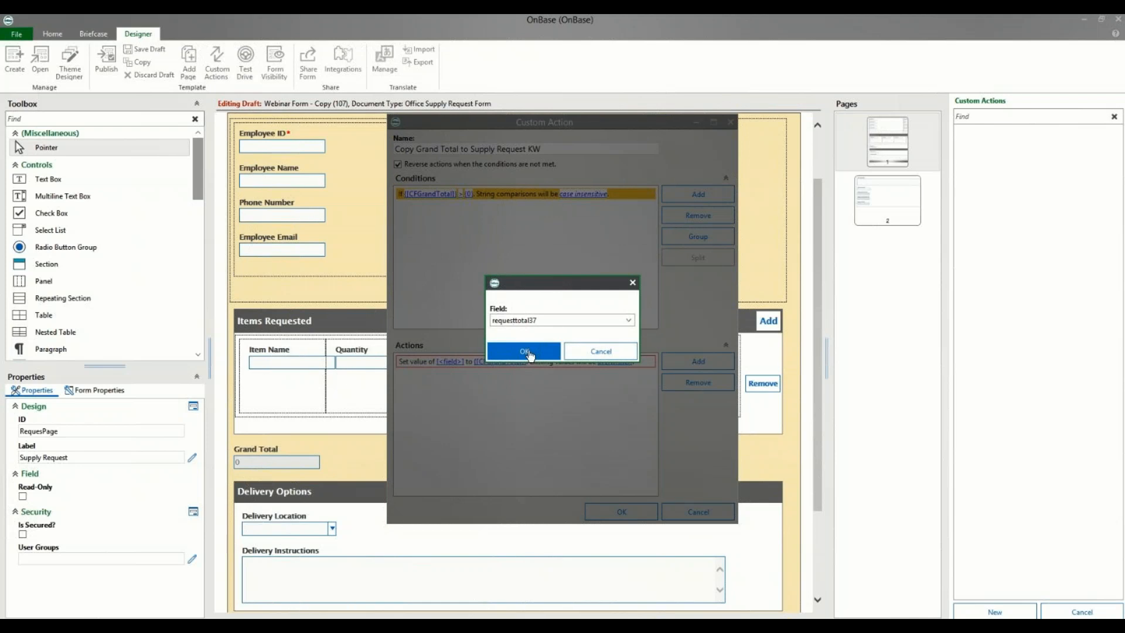
pyautogui.click(527, 353)
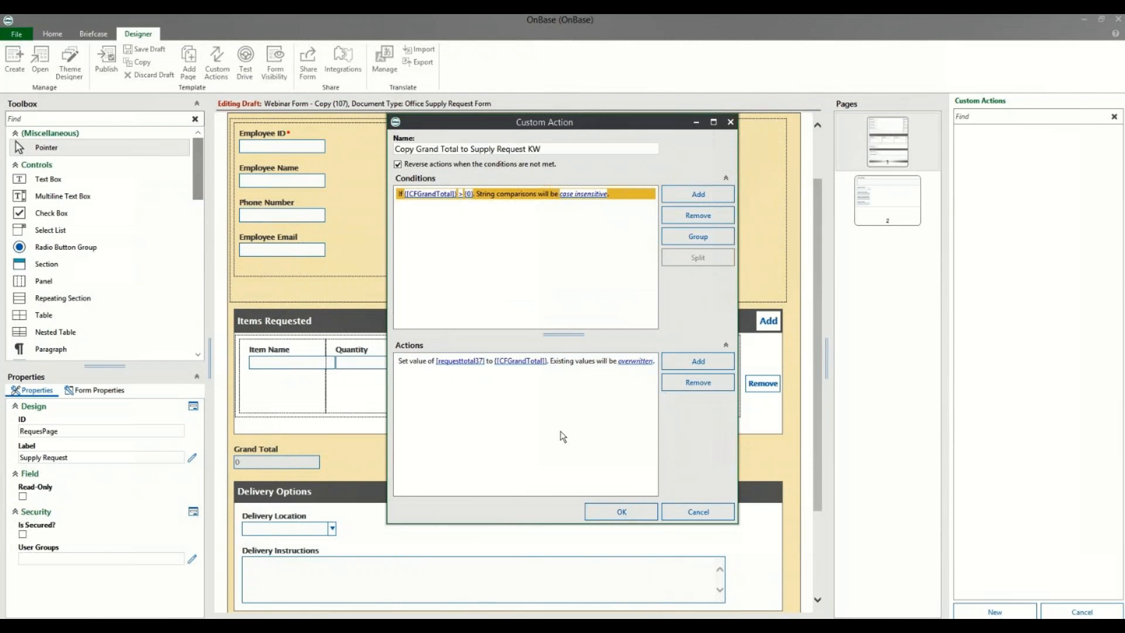
pyautogui.click(614, 513)
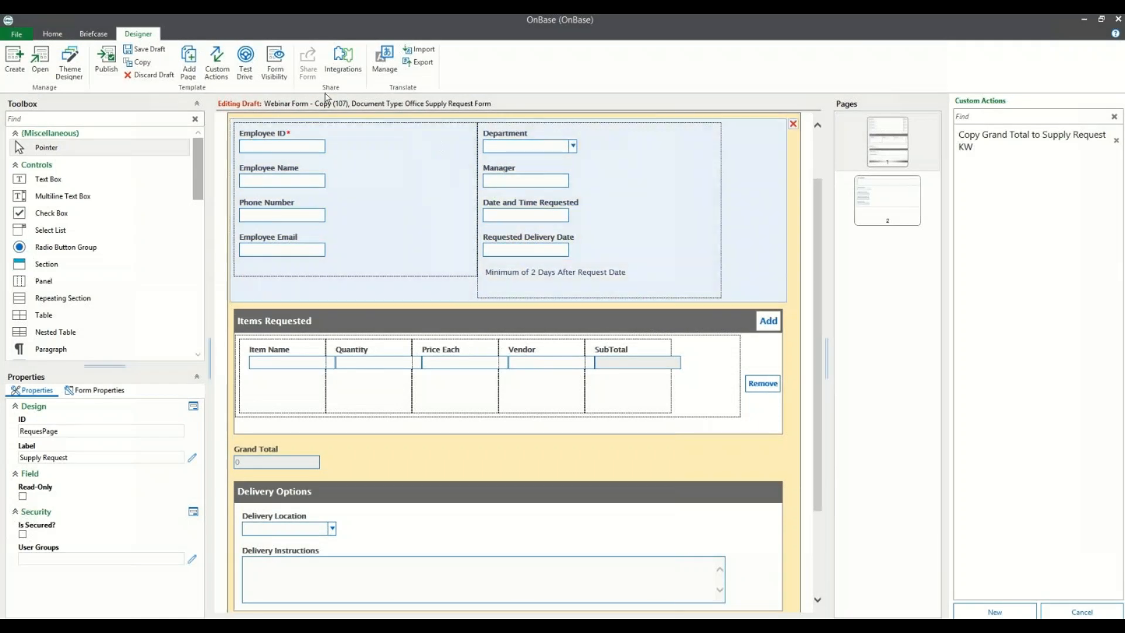
# Step: Test drive the form and check the Request Total field on the Administration page, then return to the Supply Request page
pyautogui.click(245, 68)
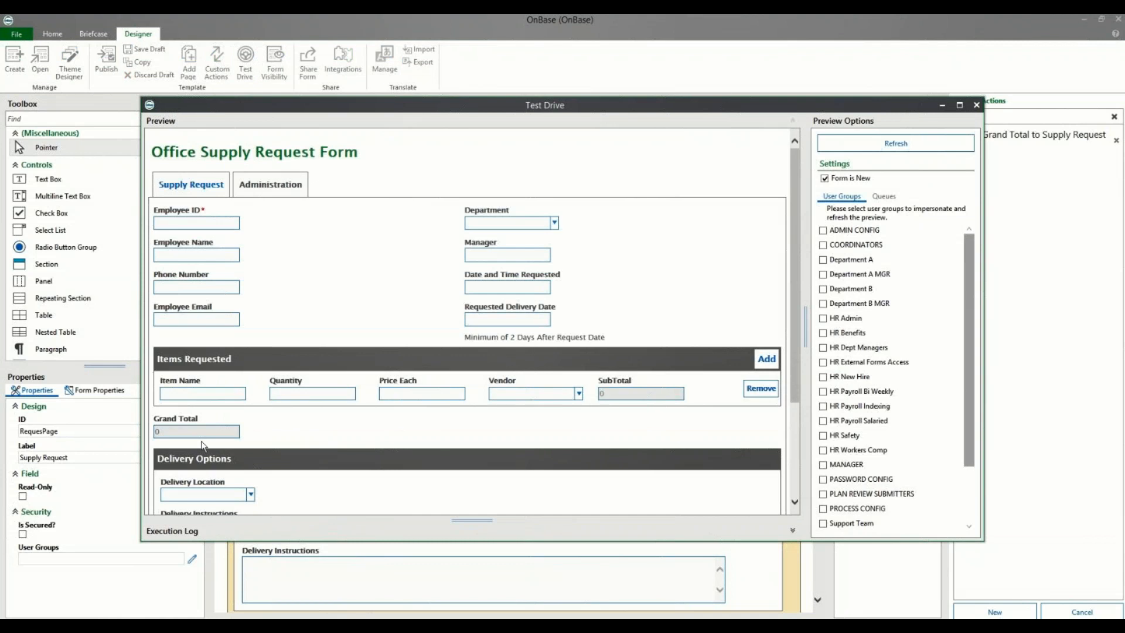
pyautogui.click(251, 185)
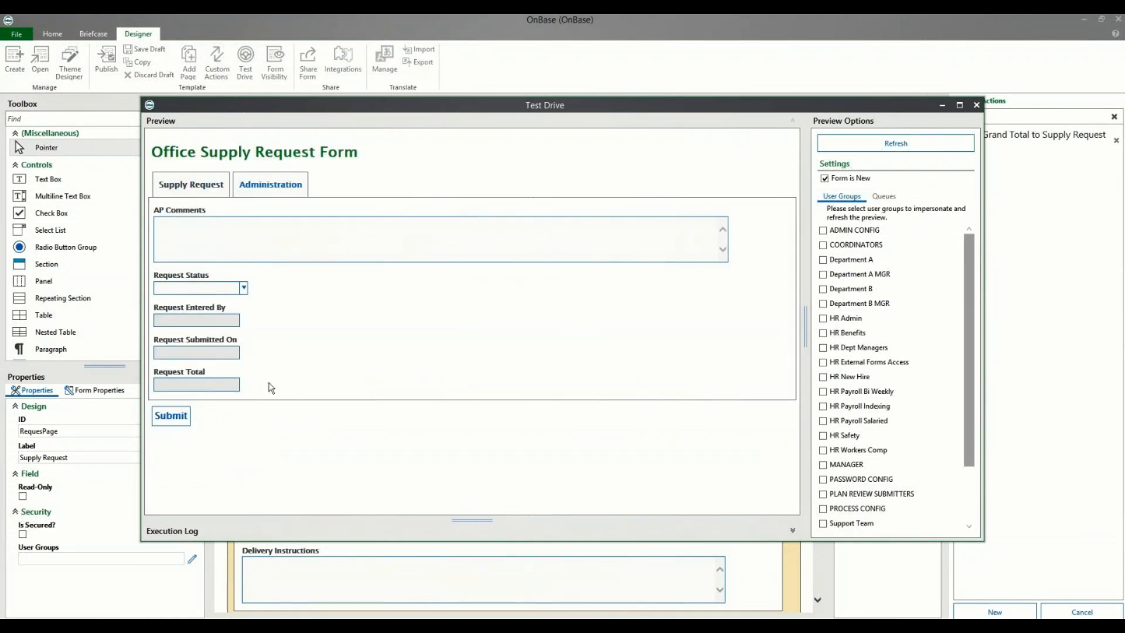
pyautogui.click(187, 186)
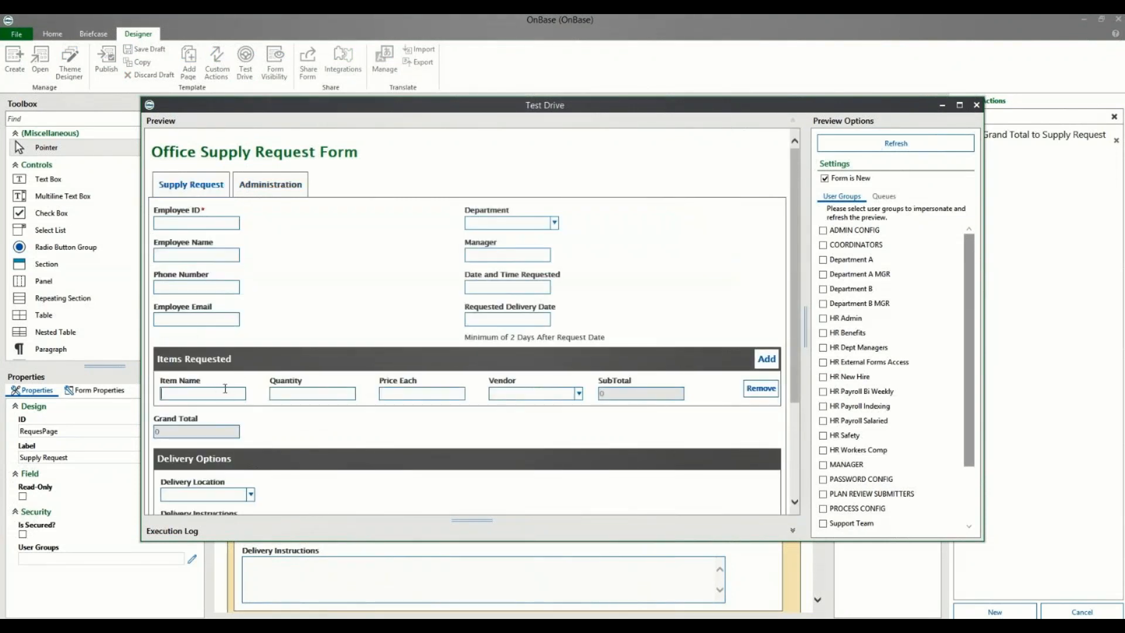
# Step: Enter a test item Pens with quantity 100 and price .50, and view the Administration page for the copied total
pyautogui.write('Pens')
pyautogui.press('Tab')
pyautogui.write('100')
pyautogui.write('.50')
pyautogui.press('Tab')
pyautogui.click(262, 186)
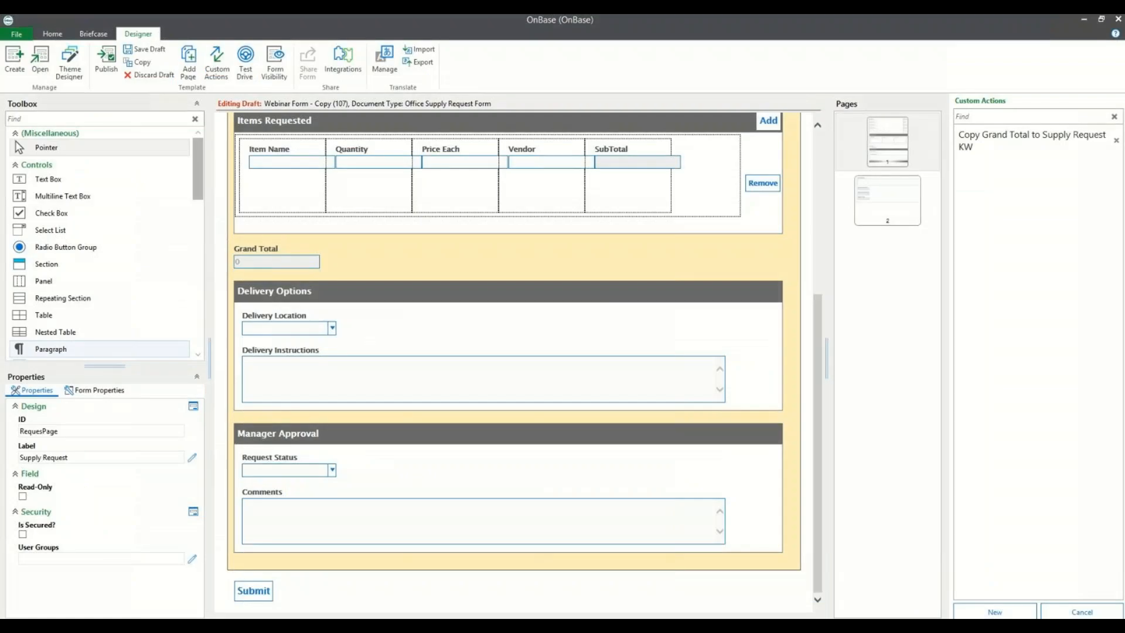
# Step: Create a custom action named Hide Manager Approval Section and add a condition that checks the user's group membership
pyautogui.click(977, 613)
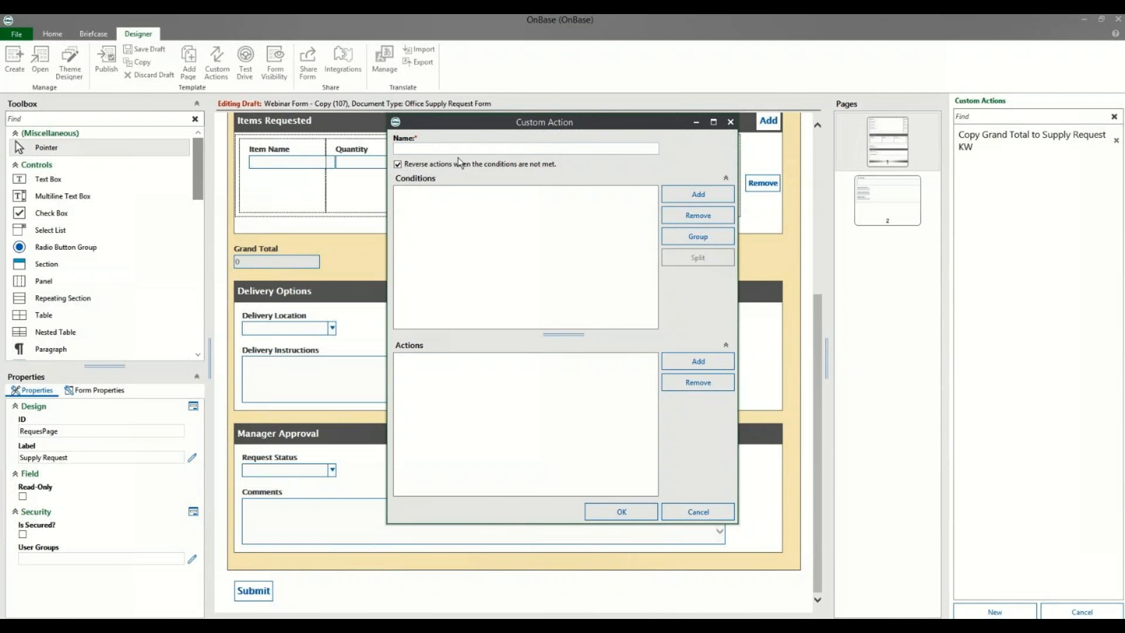
pyautogui.write('Hide Manager Approval Section')
pyautogui.click(678, 195)
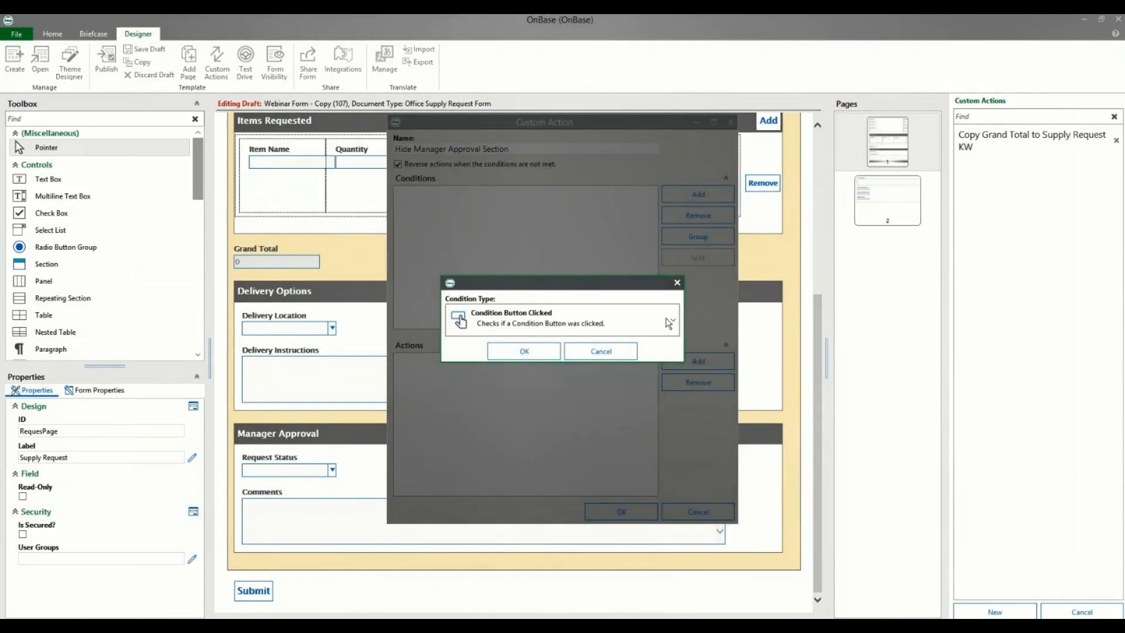
pyautogui.click(668, 323)
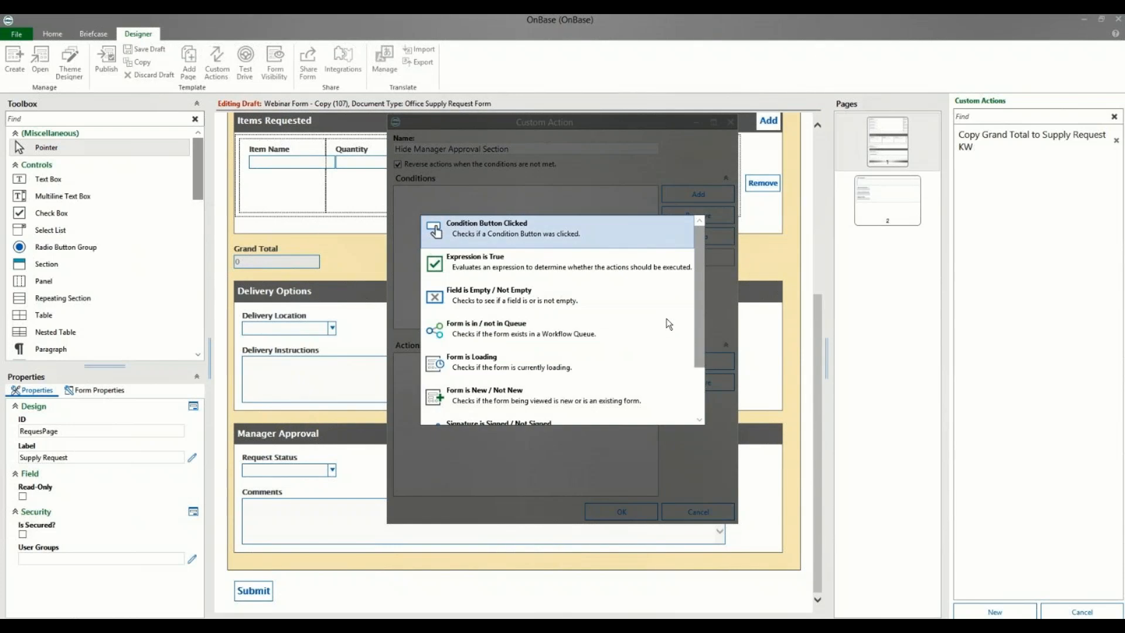
pyautogui.scroll(-1, 566, 346)
pyautogui.click(512, 403)
pyautogui.click(523, 349)
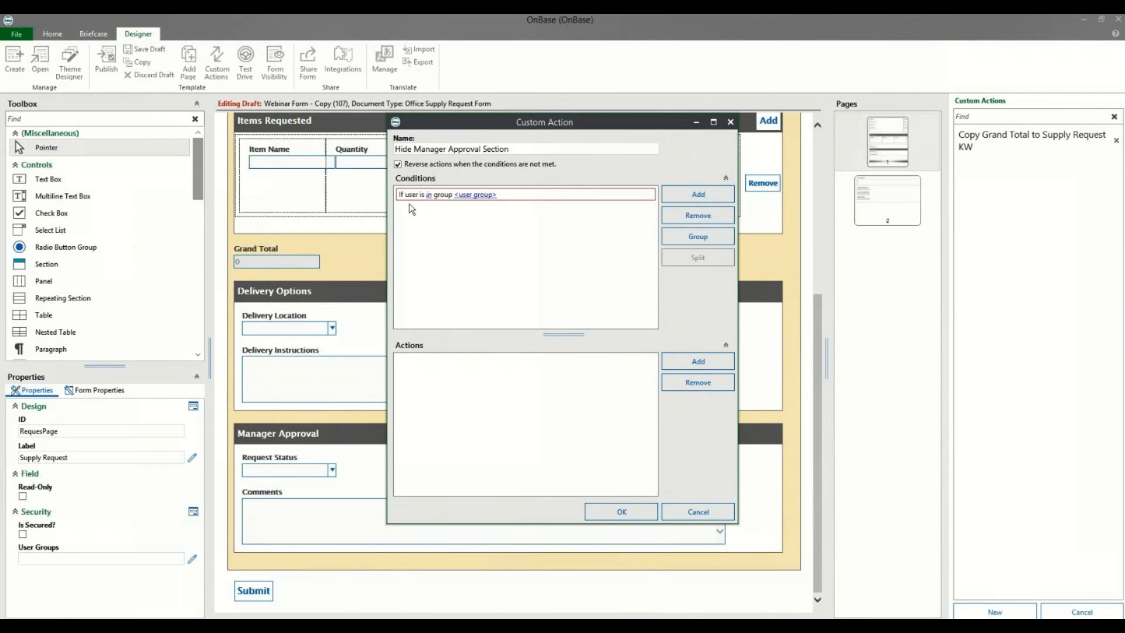
# Step: Configure the condition so that it applies if the user is not in group MANAGER
pyautogui.click(435, 196)
pyautogui.click(439, 221)
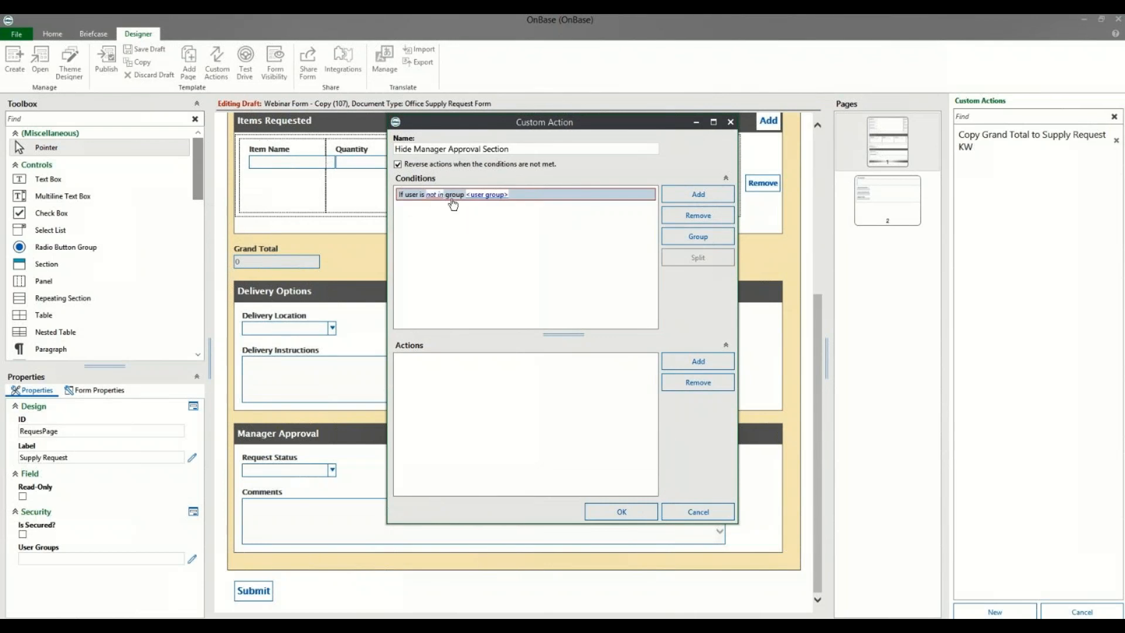
pyautogui.click(492, 196)
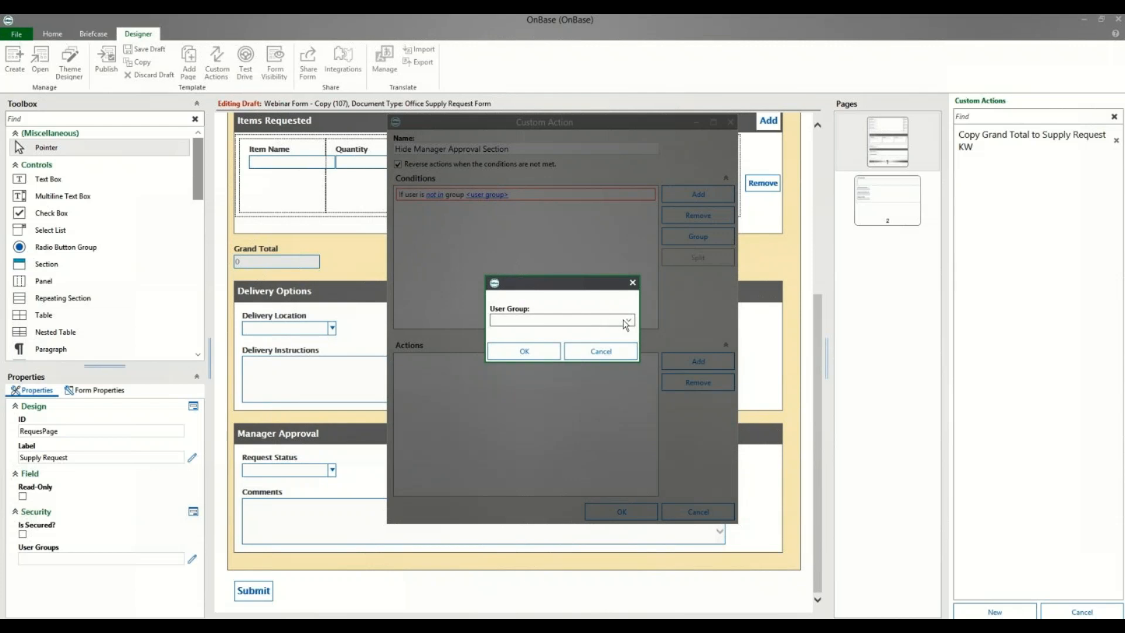
pyautogui.click(627, 322)
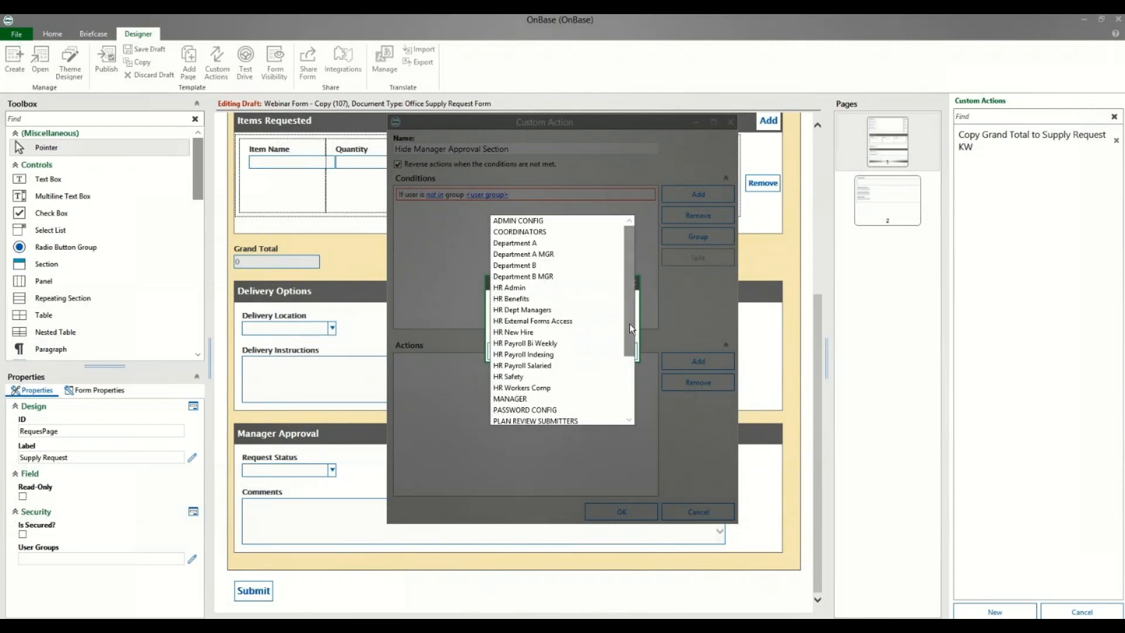
pyautogui.click(528, 398)
pyautogui.click(516, 349)
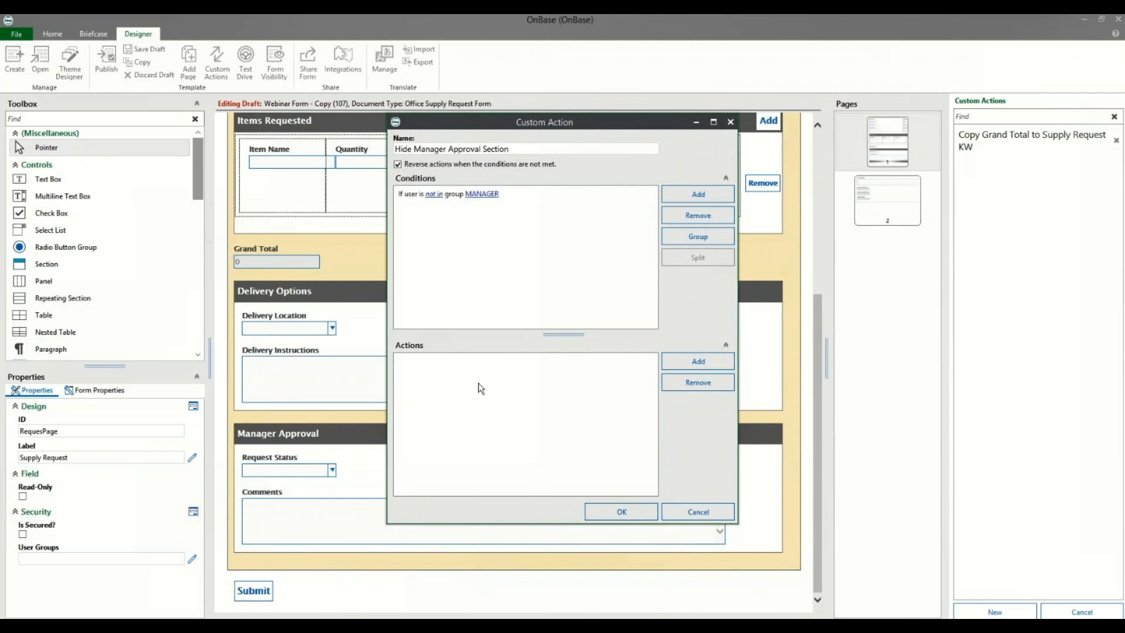
# Step: Add a Change Element Visibility action to the custom action
pyautogui.click(697, 361)
pyautogui.click(670, 322)
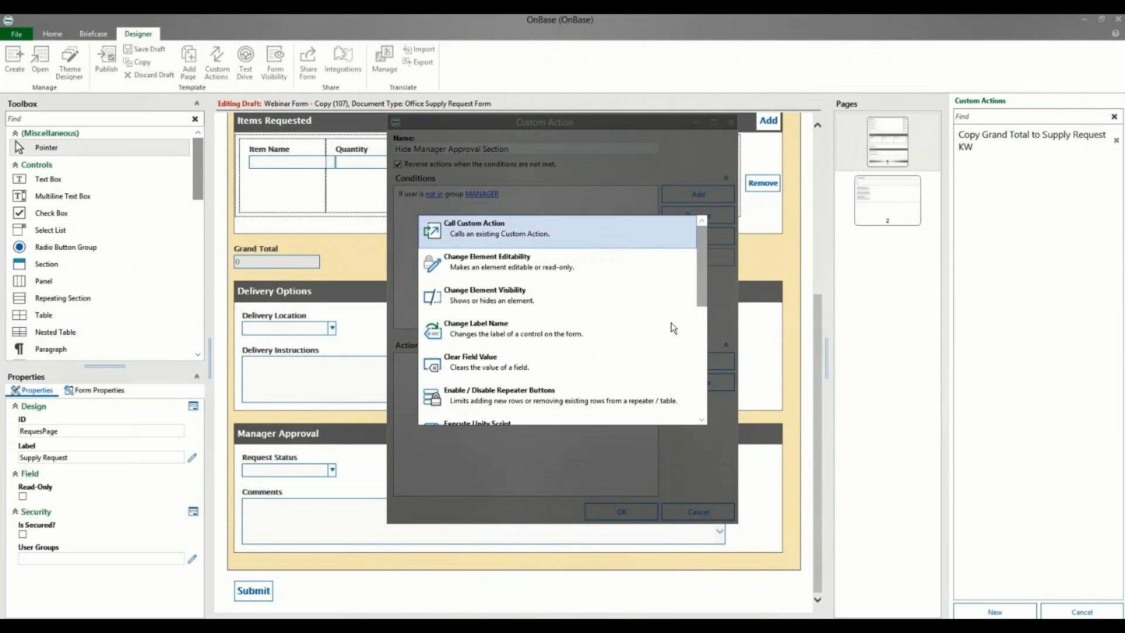
pyautogui.click(491, 294)
pyautogui.click(524, 351)
pyautogui.click(431, 365)
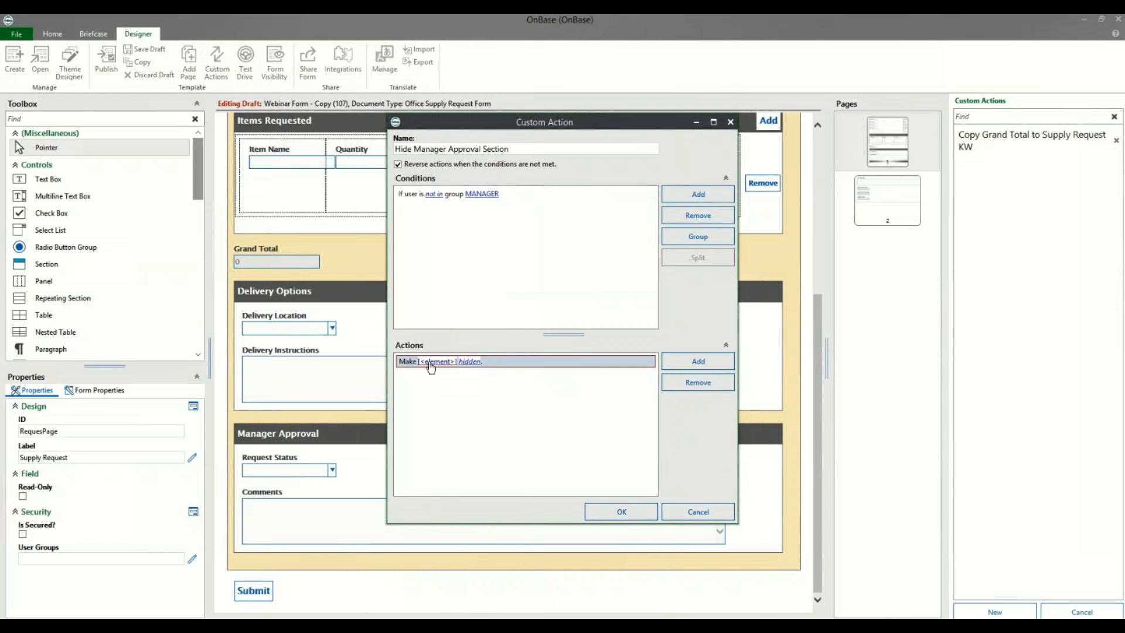
# Step: Choose managerapprovalsection as the element the action makes hidden, and save the custom action
pyautogui.click(431, 363)
pyautogui.click(625, 323)
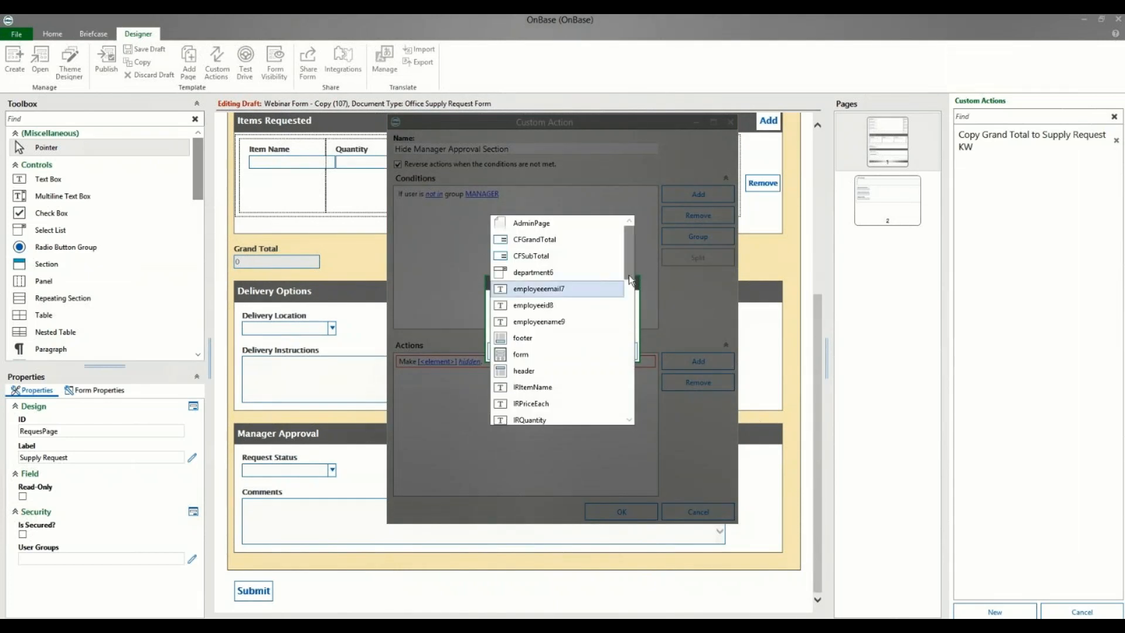
pyautogui.moveTo(629, 263); pyautogui.dragTo(632, 295)
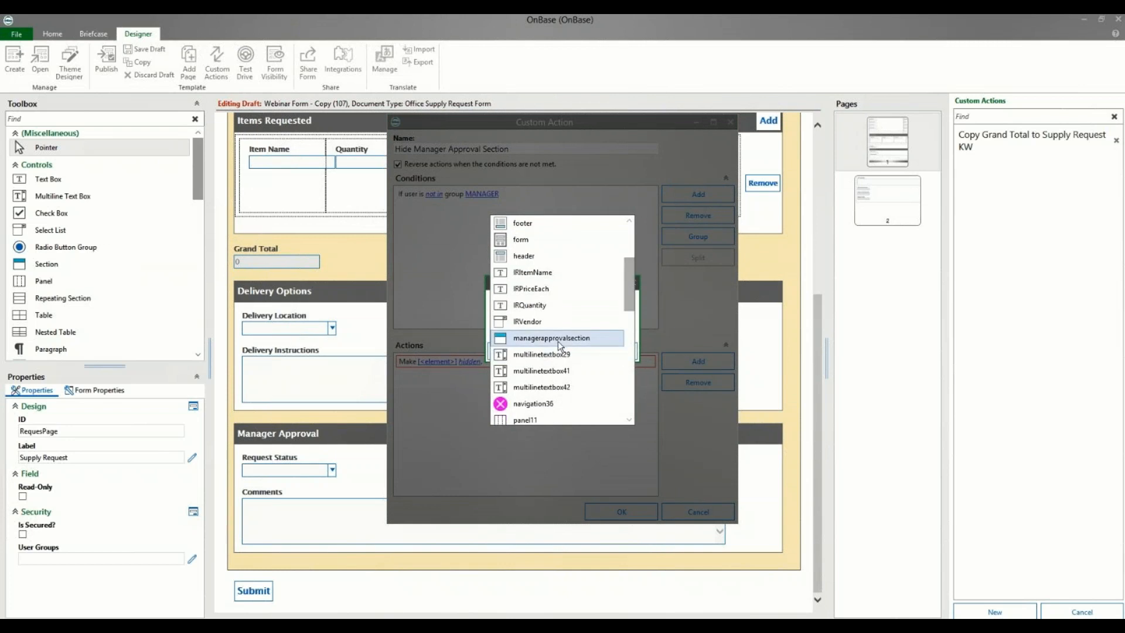
pyautogui.click(557, 341)
pyautogui.click(548, 350)
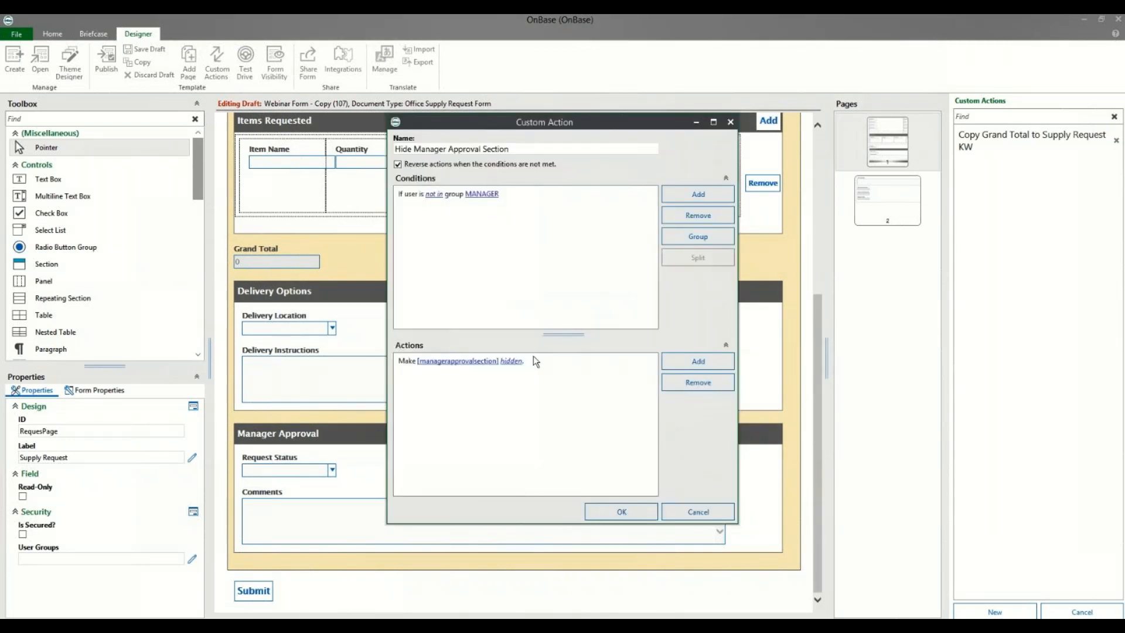
pyautogui.click(622, 510)
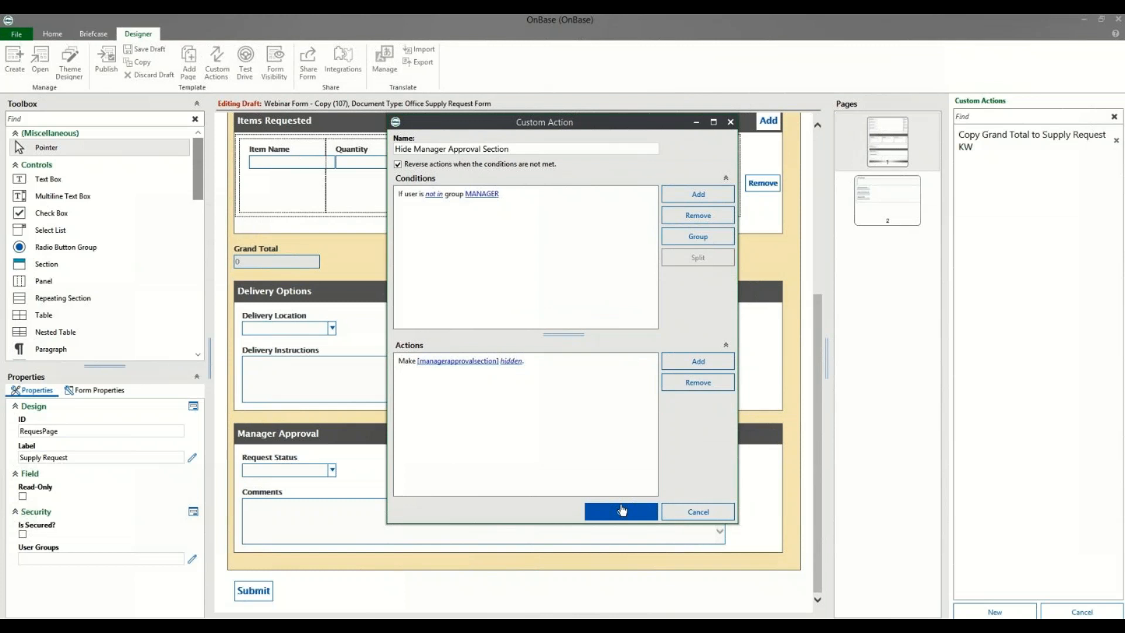
pyautogui.click(624, 512)
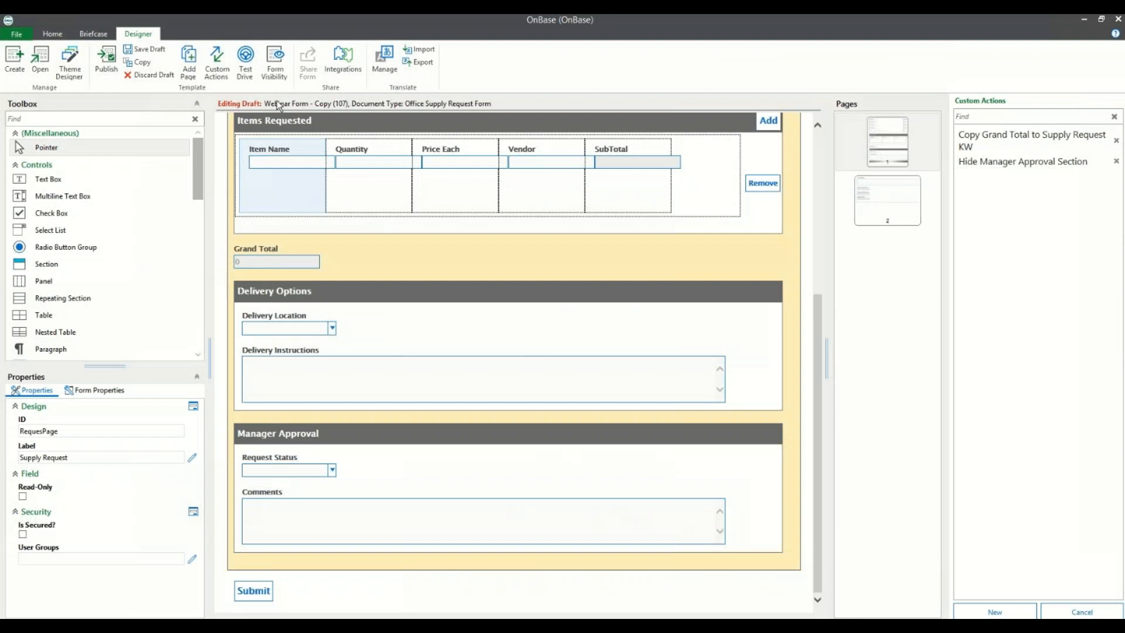
# Step: Test drive the form without a user group and again impersonating MANAGER, checking the form for the Manager Approval section
pyautogui.click(249, 69)
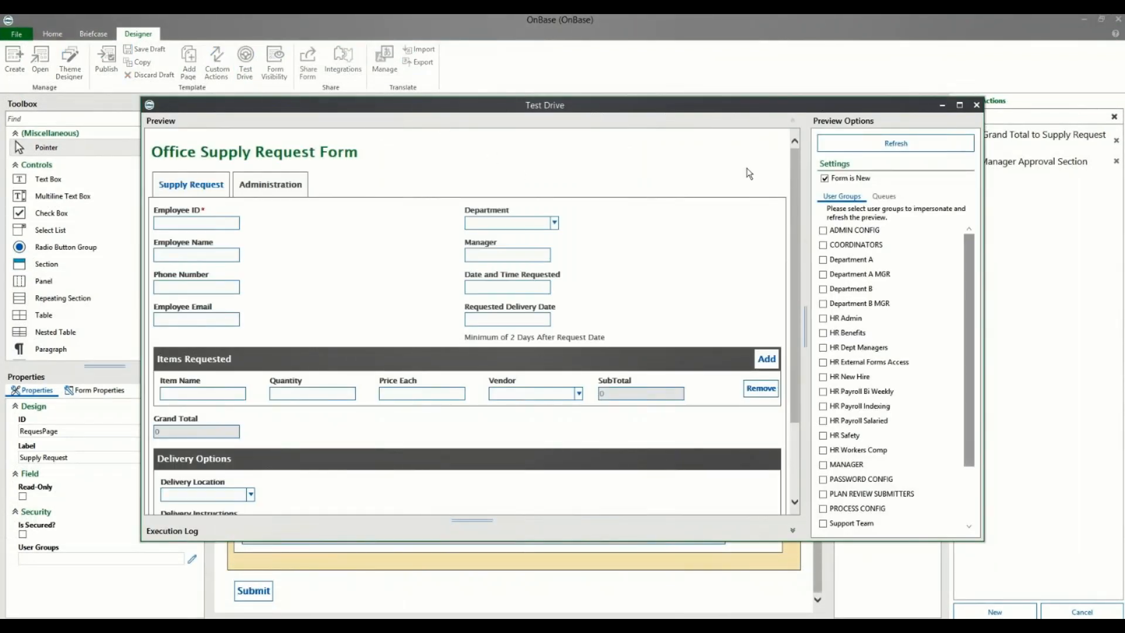
pyautogui.moveTo(793, 168)
pyautogui.mouseDown()
pyautogui.moveTo(805, 280)
pyautogui.moveTo(789, 171)
pyautogui.mouseUp()
pyautogui.click(823, 465)
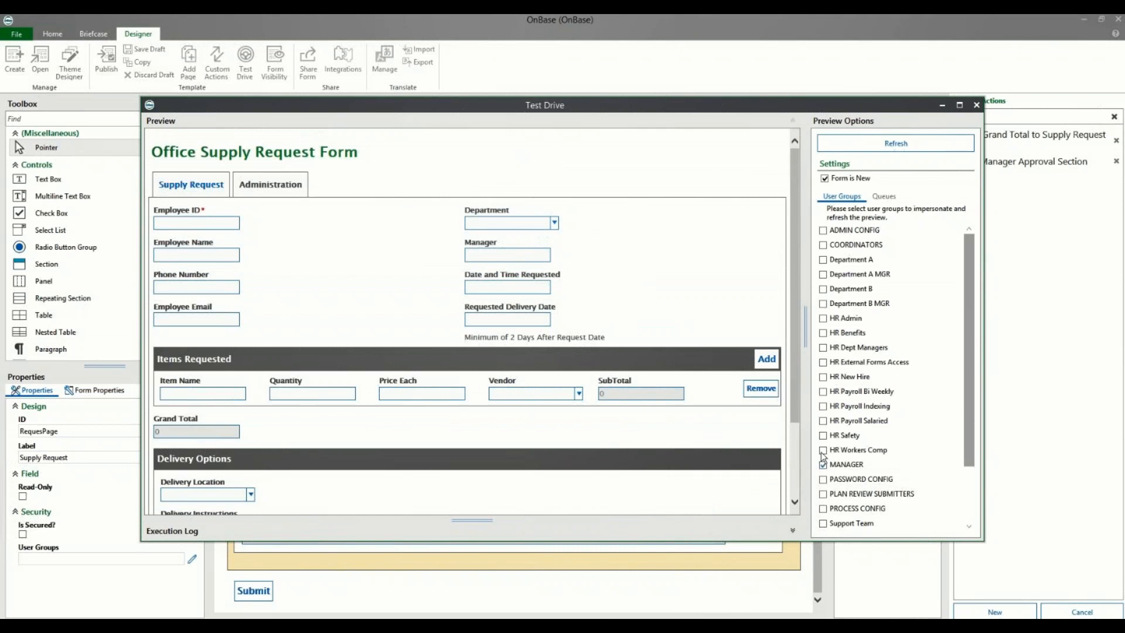
pyautogui.click(870, 146)
pyautogui.moveTo(796, 178); pyautogui.dragTo(816, 336)
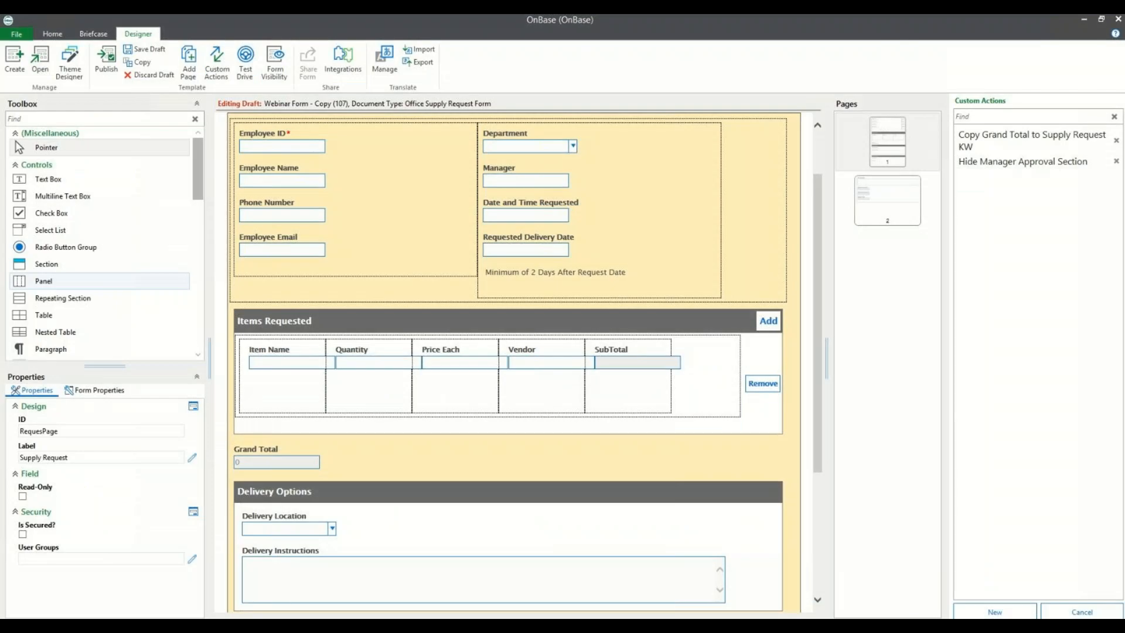
# Step: Create a custom action named Set Current Date and Time and add a Field is Empty / Not Empty condition
pyautogui.click(995, 612)
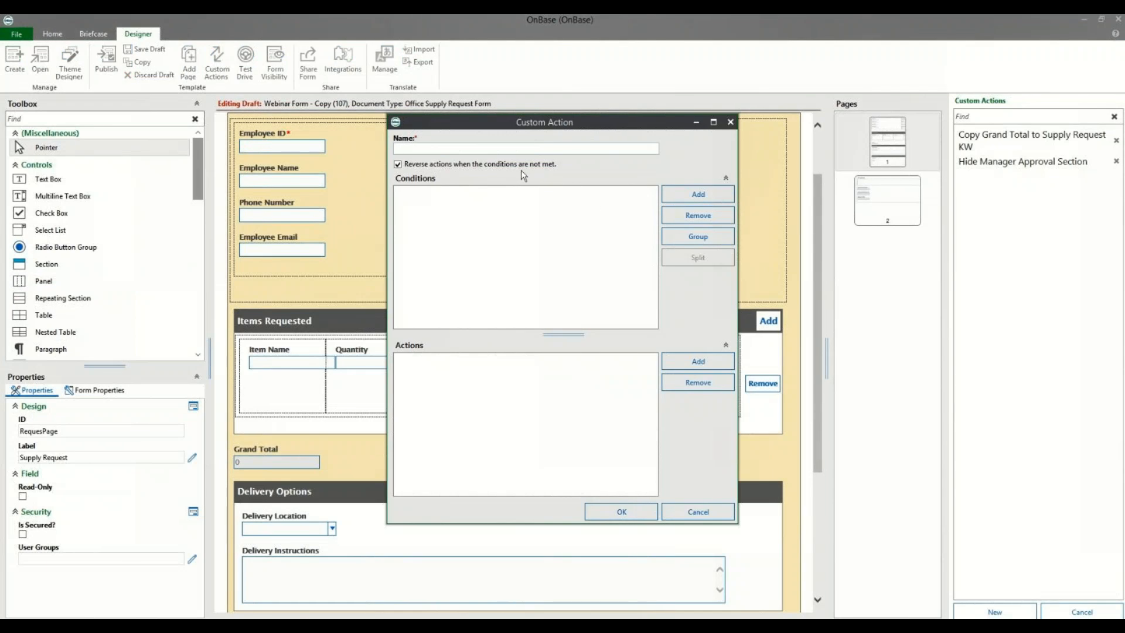
pyautogui.write('Set Current Date and Time')
pyautogui.click(709, 197)
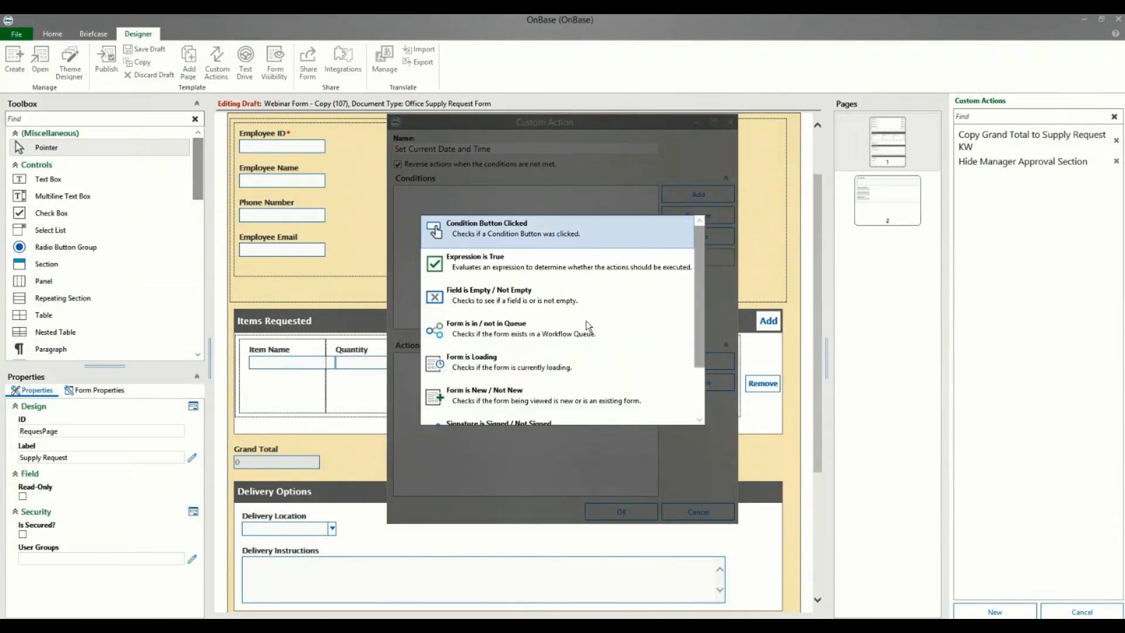
pyautogui.click(576, 305)
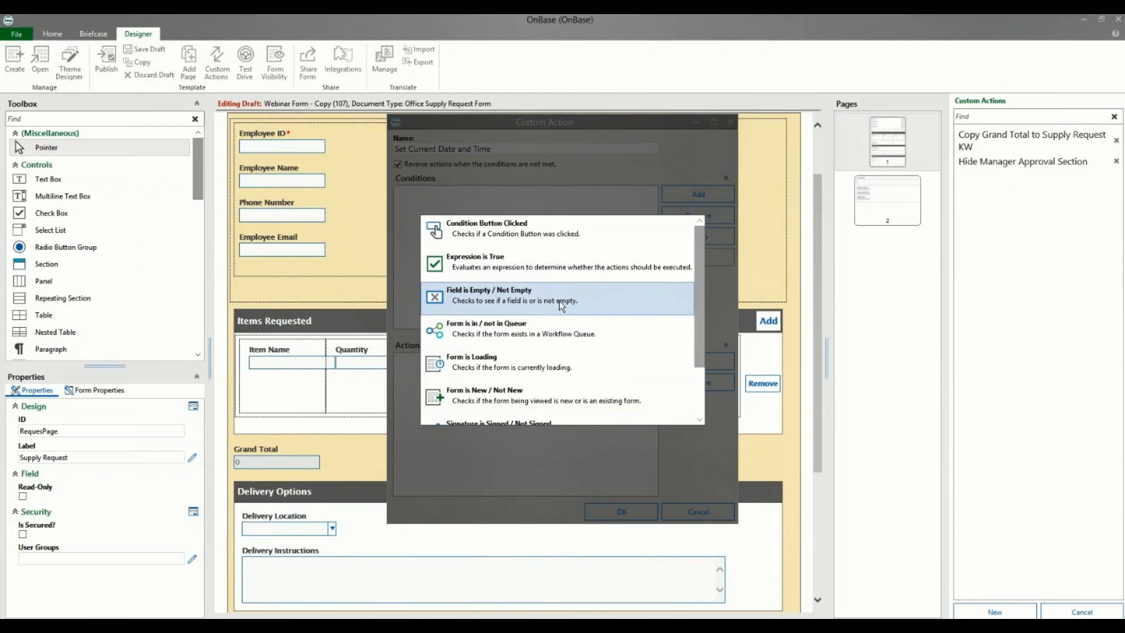
pyautogui.click(559, 303)
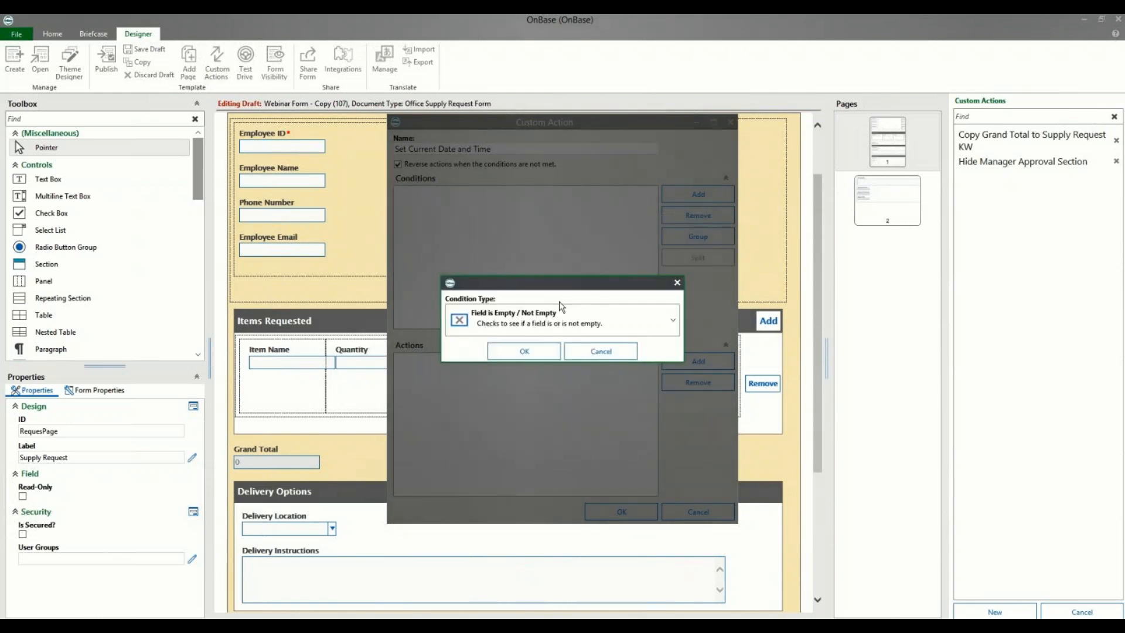
pyautogui.click(522, 350)
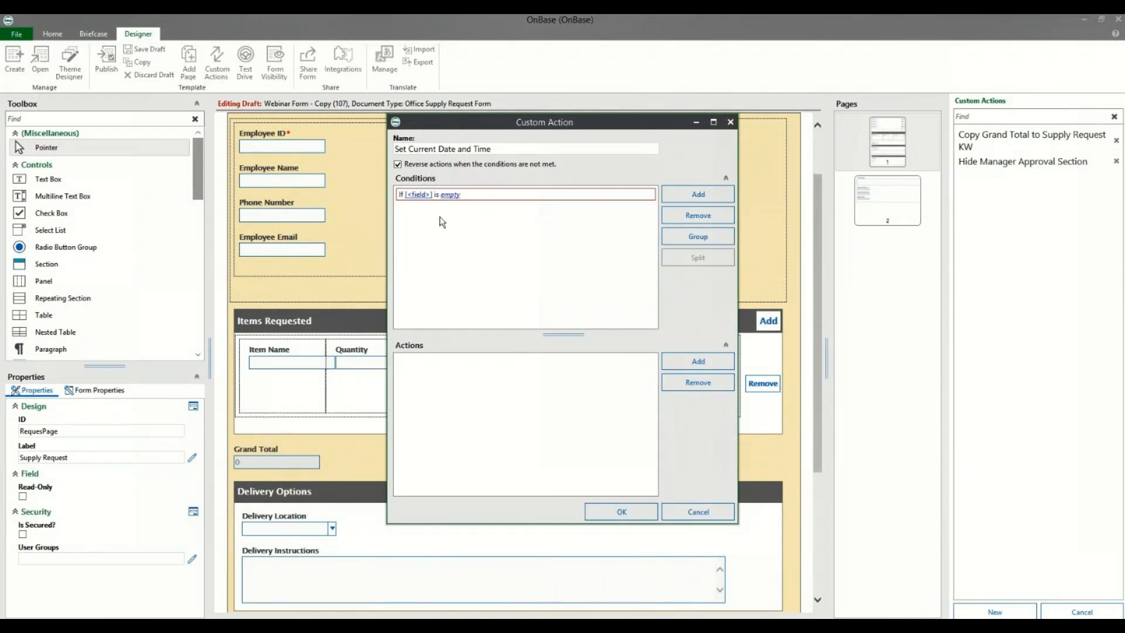
# Step: Choose dateandtime16 as the field that the condition checks for being empty
pyautogui.click(445, 195)
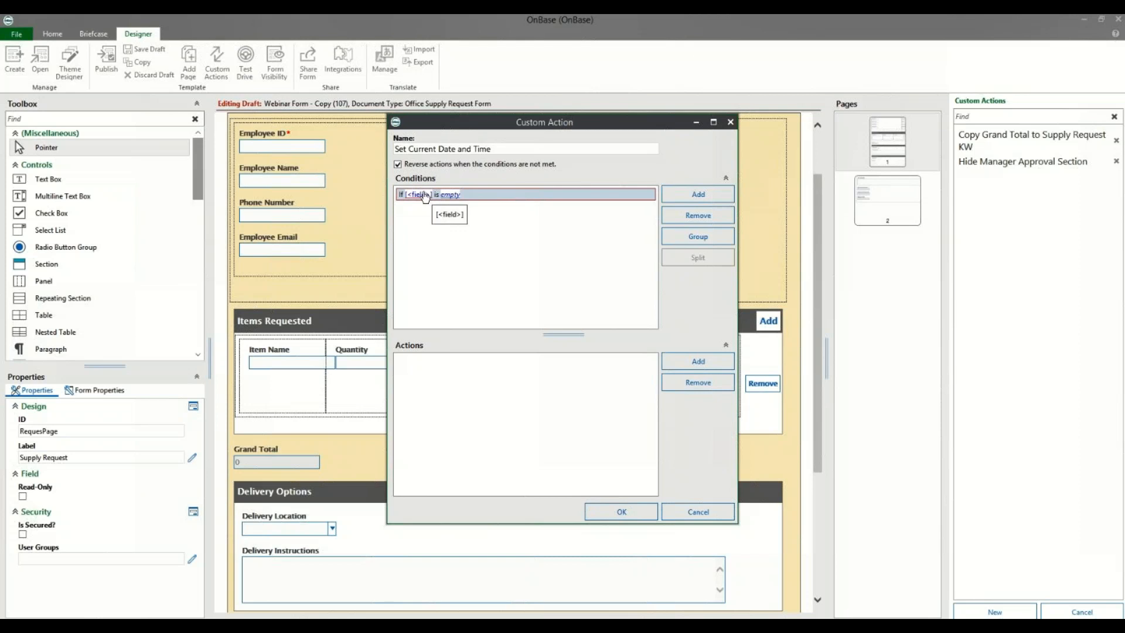
pyautogui.click(422, 194)
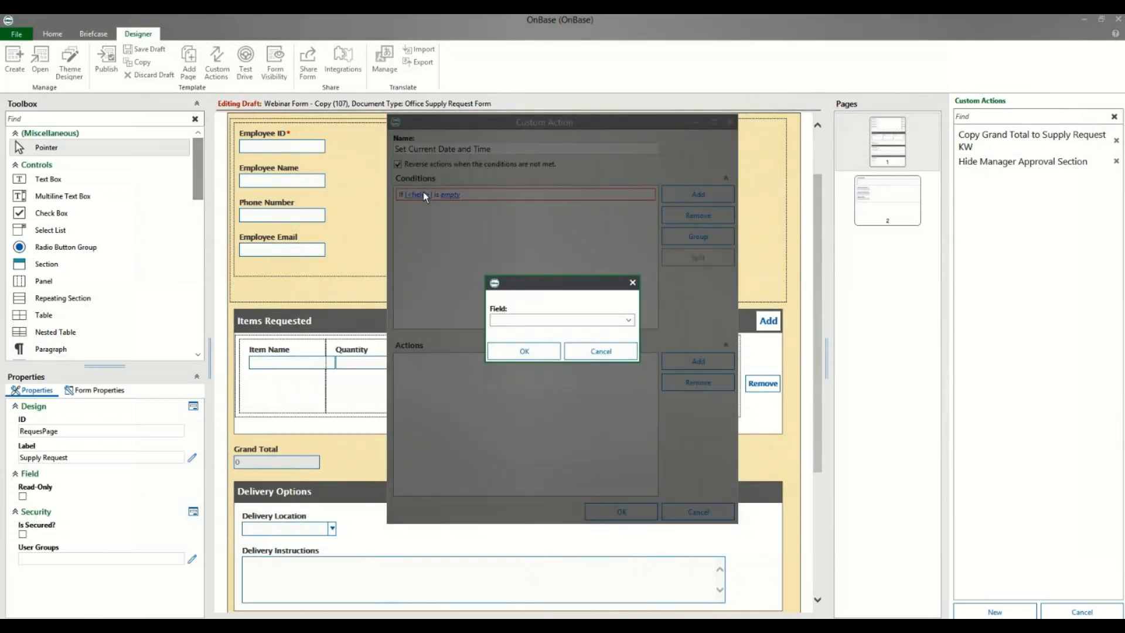
pyautogui.click(630, 321)
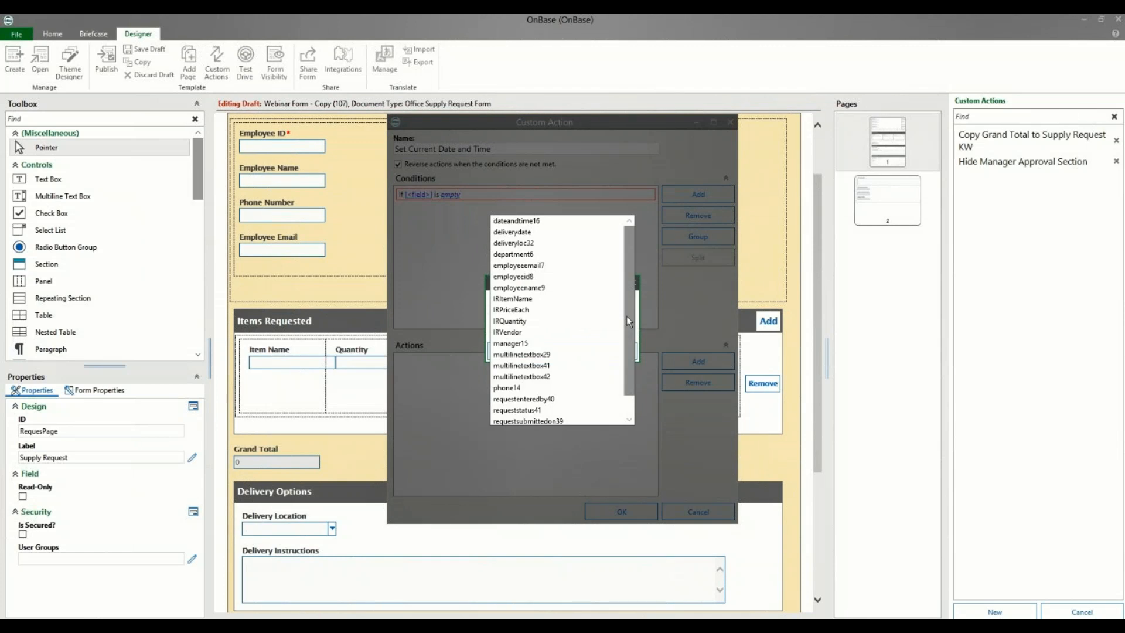
pyautogui.click(543, 221)
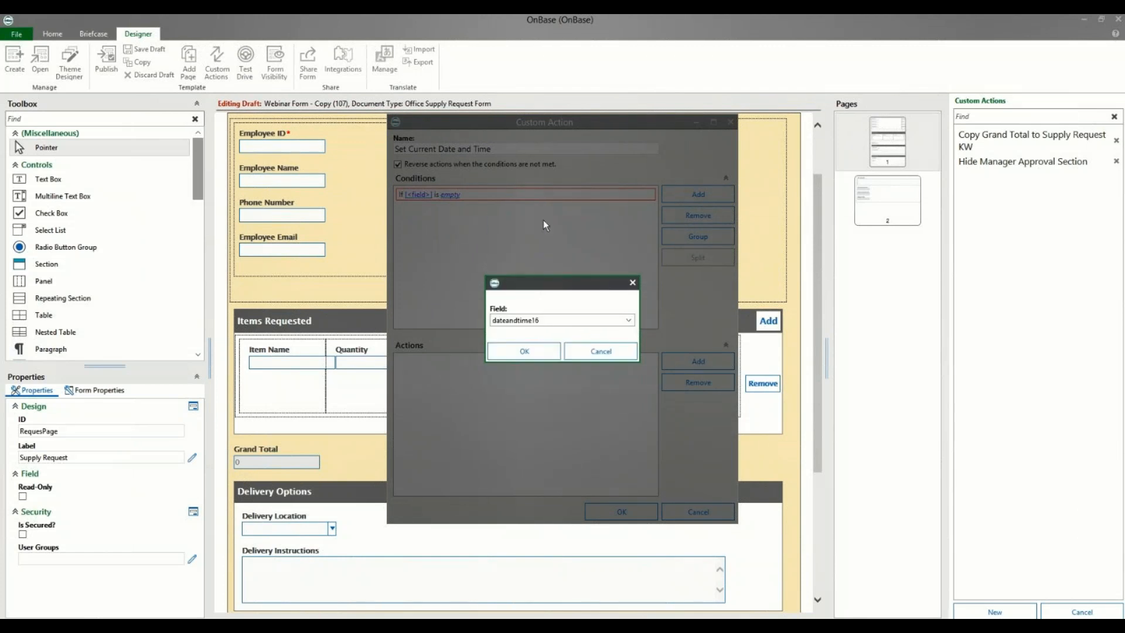
pyautogui.click(522, 349)
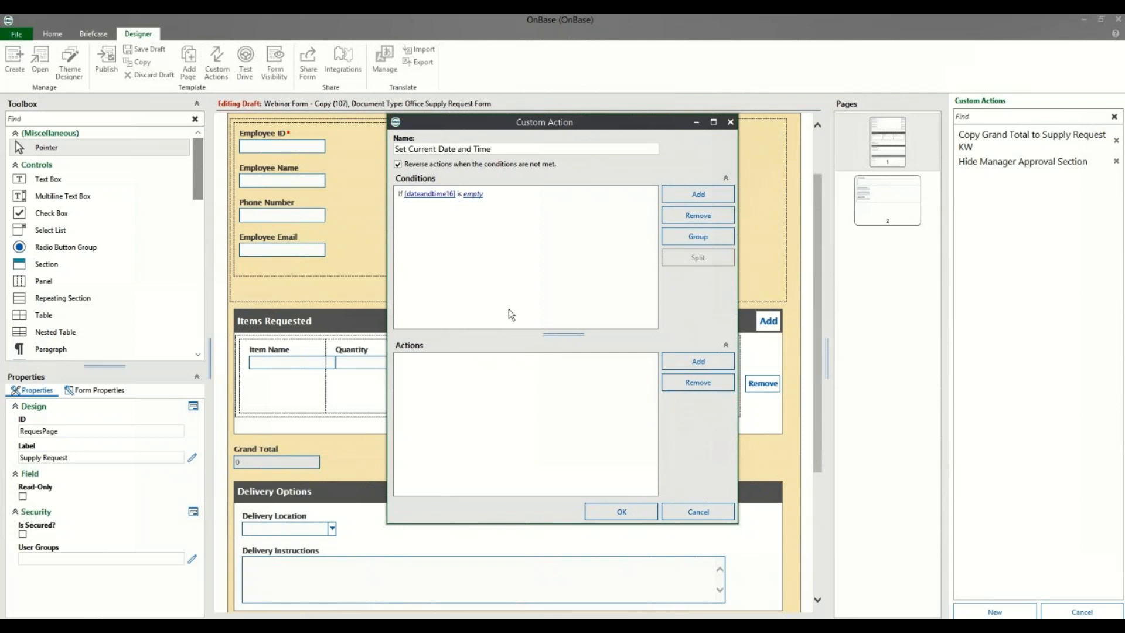
# Step: Add a Set Field Value action to the Set Current Date and Time custom action
pyautogui.click(698, 361)
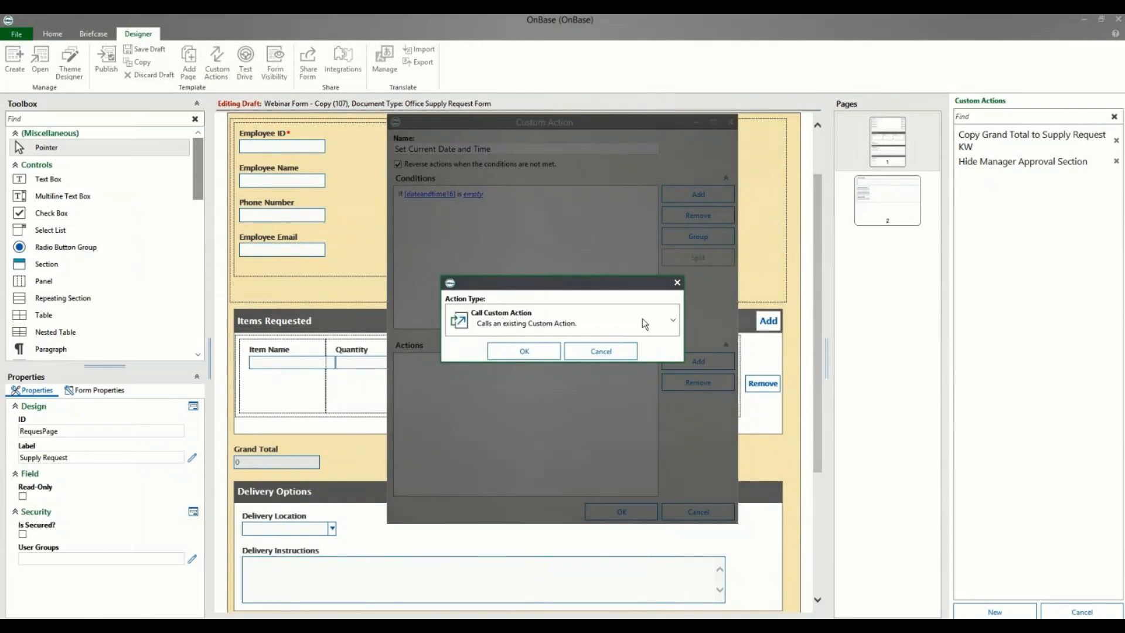
pyautogui.click(644, 323)
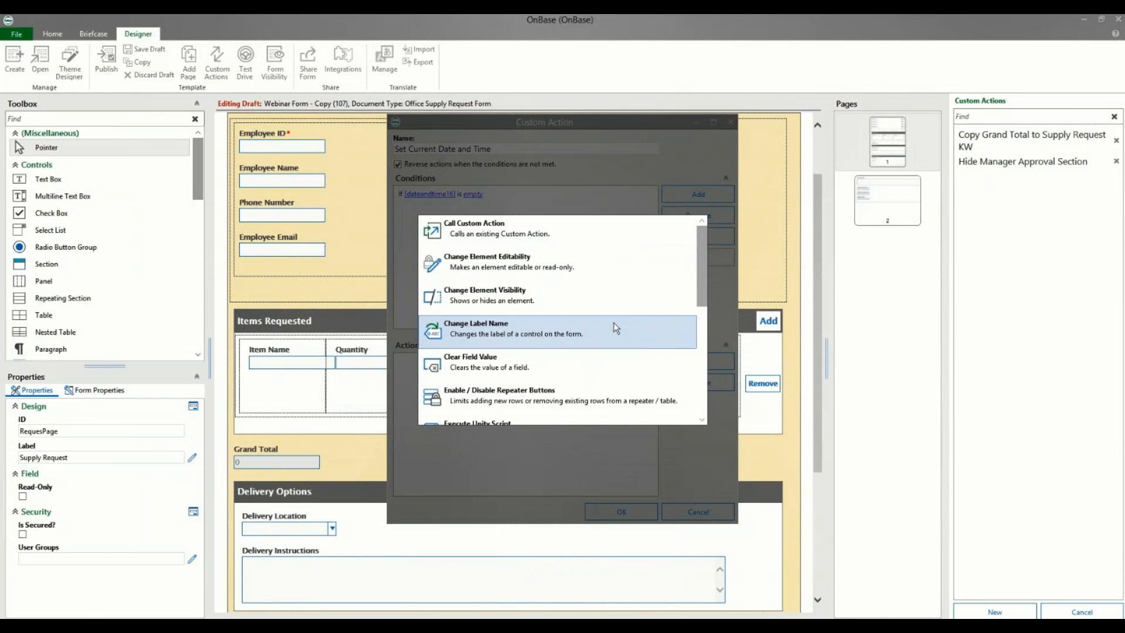
pyautogui.scroll(-5, 613, 323)
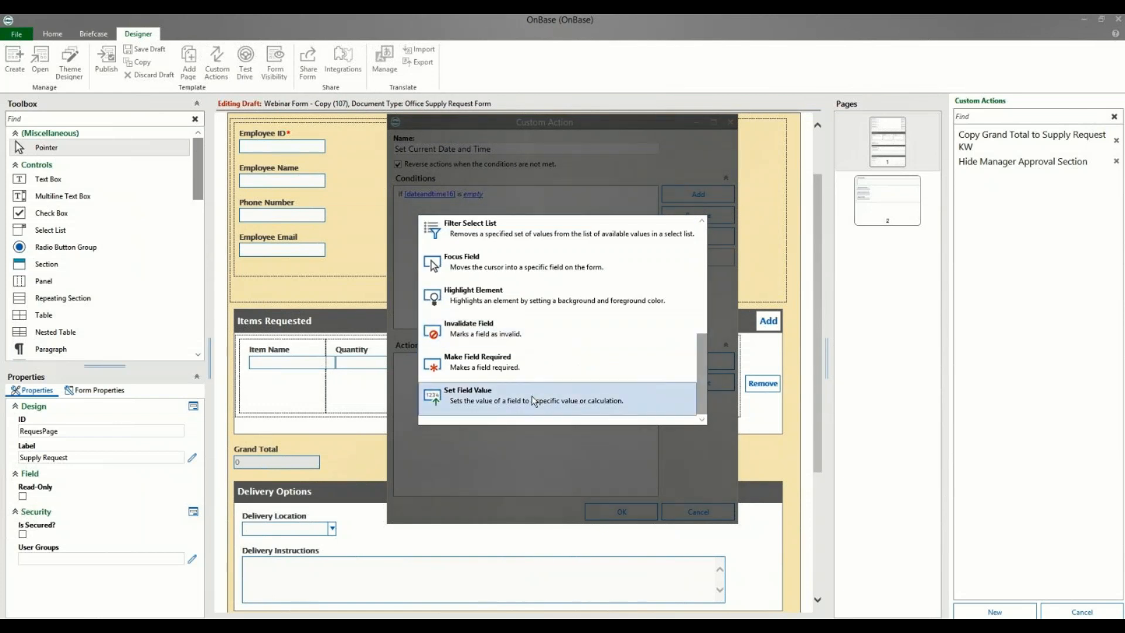
pyautogui.click(532, 396)
pyautogui.click(517, 352)
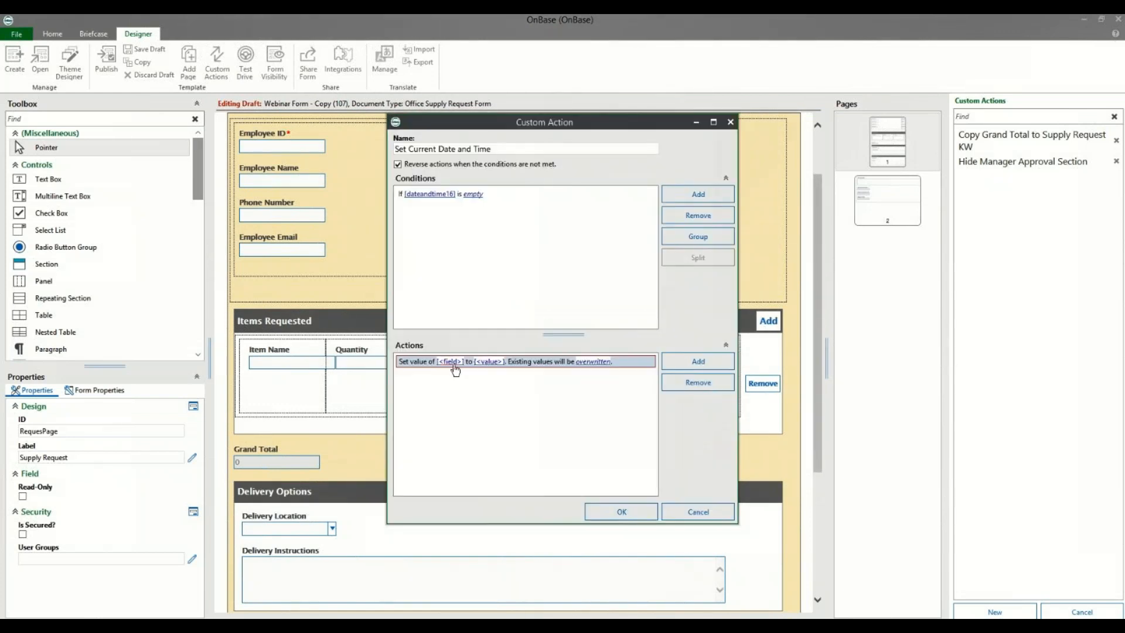
# Step: Choose dateandtime16 as the field whose value the action sets
pyautogui.click(454, 365)
pyautogui.click(518, 322)
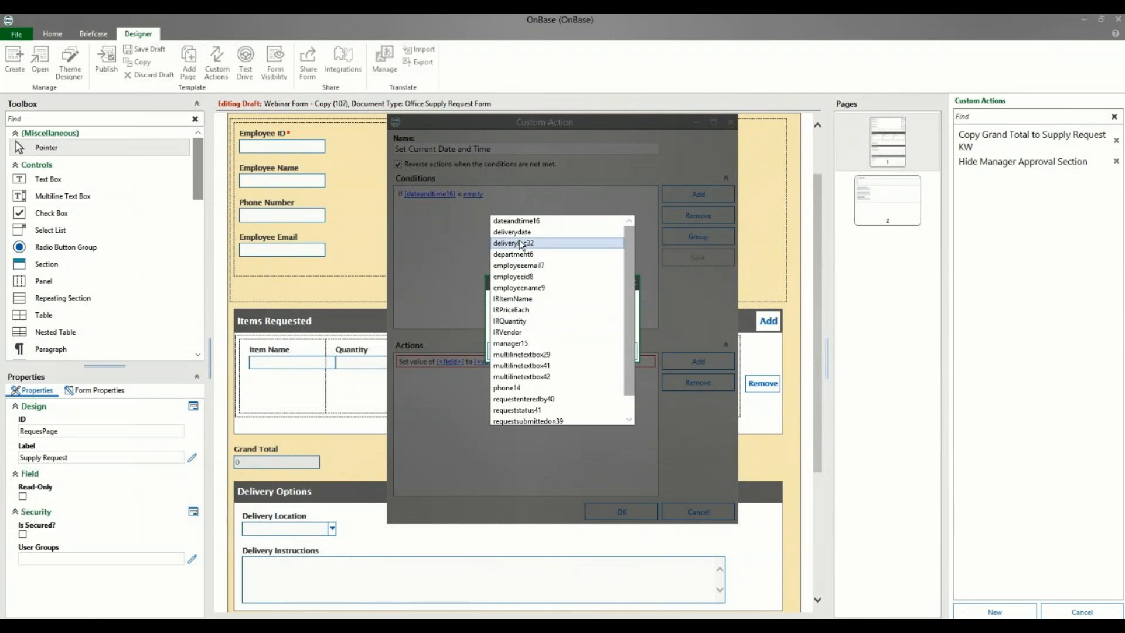
pyautogui.click(516, 221)
pyautogui.click(509, 351)
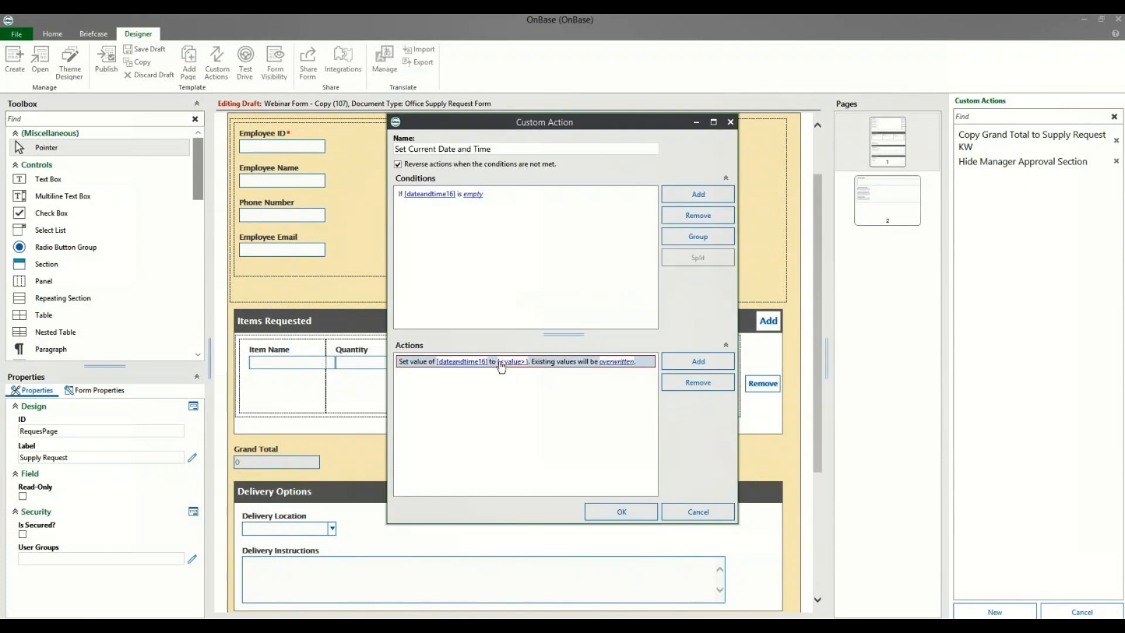
# Step: Set the value assigned to dateandtime16 to now() and save the Set Current Date and Time custom action
pyautogui.click(502, 363)
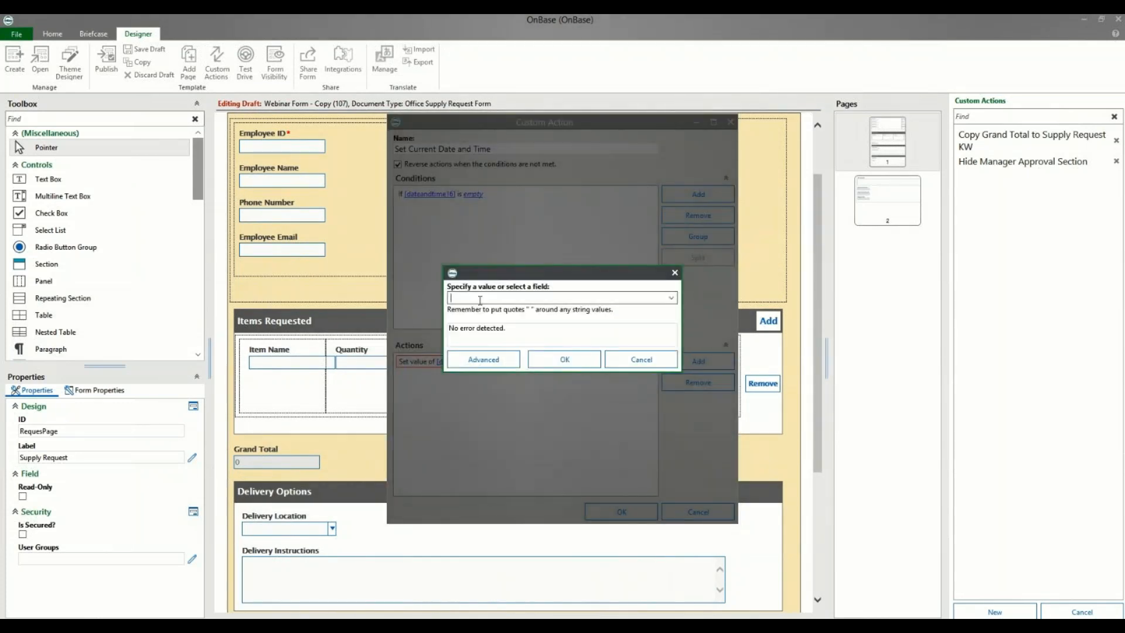
pyautogui.write('now()')
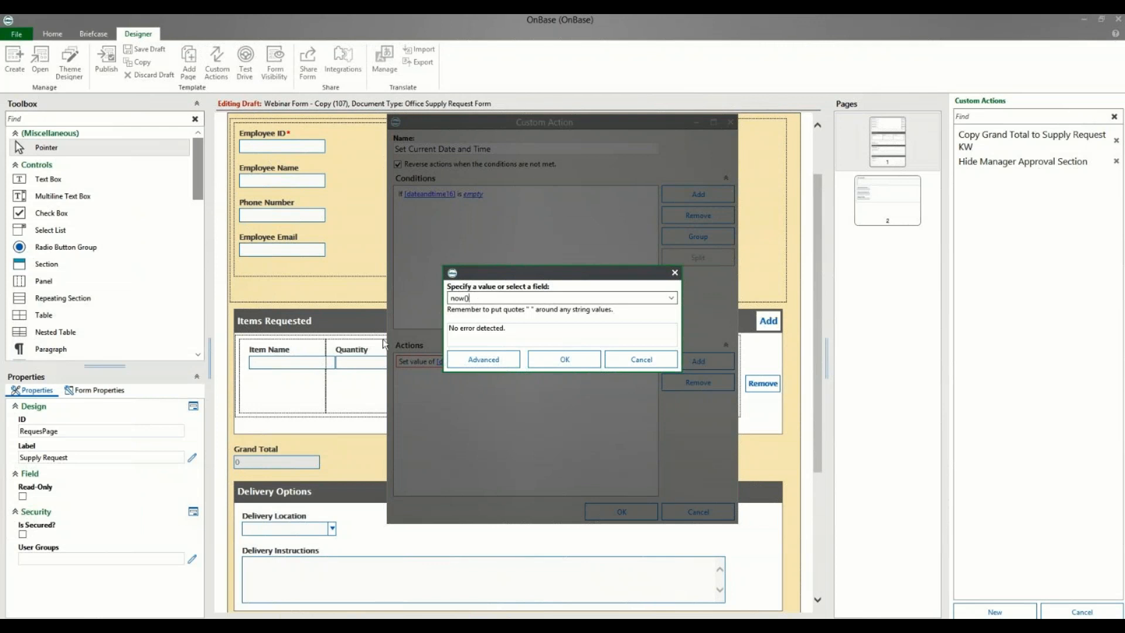
pyautogui.click(559, 364)
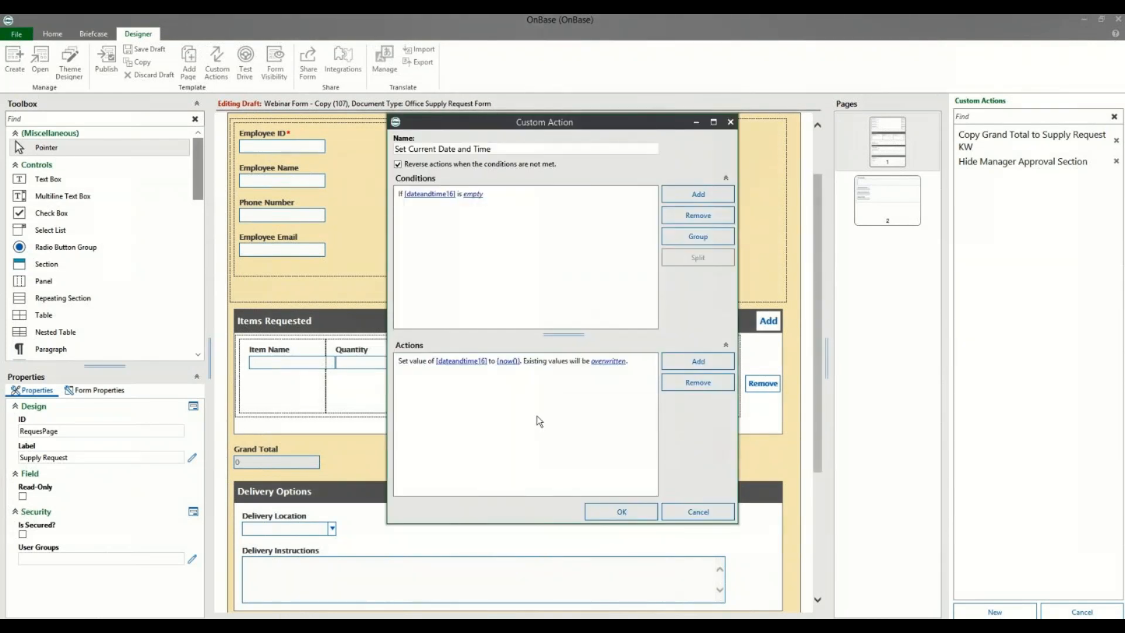
pyautogui.click(609, 514)
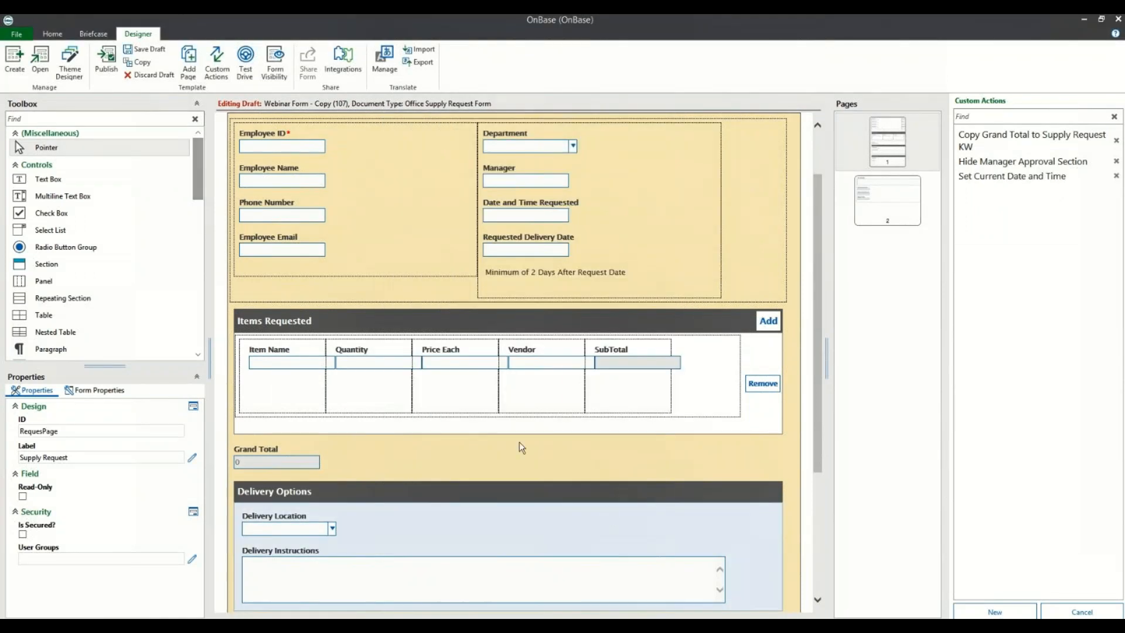
# Step: Test drive the form and check the date and time filled into the Date and Time Requested field
pyautogui.click(245, 68)
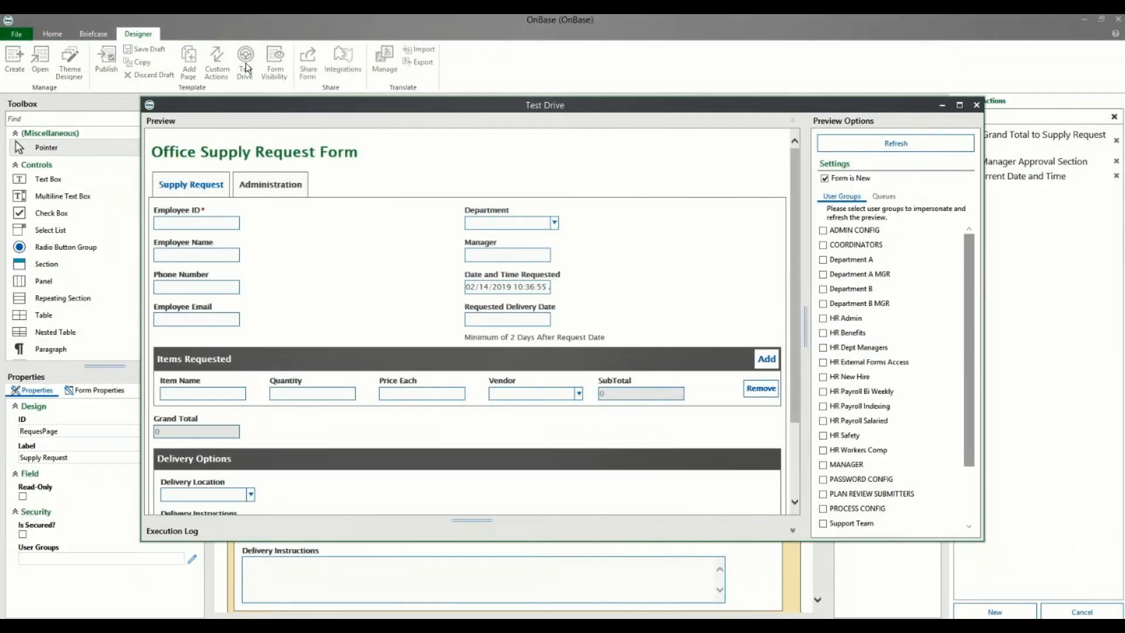
pyautogui.click(488, 290)
pyautogui.moveTo(536, 287); pyautogui.dragTo(606, 286)
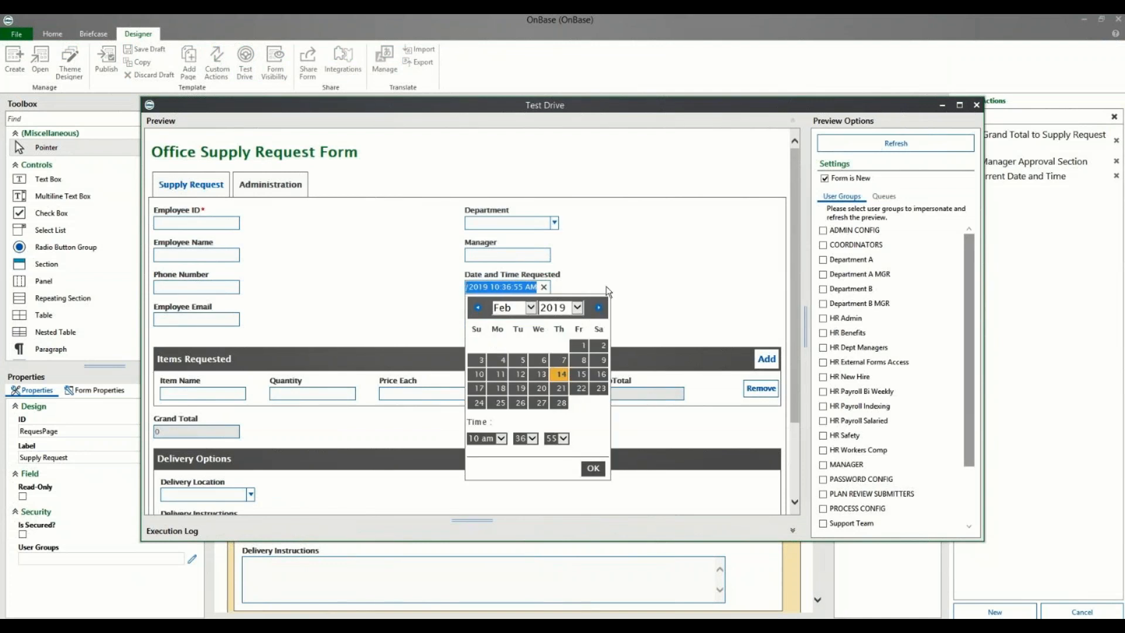
pyautogui.click(650, 254)
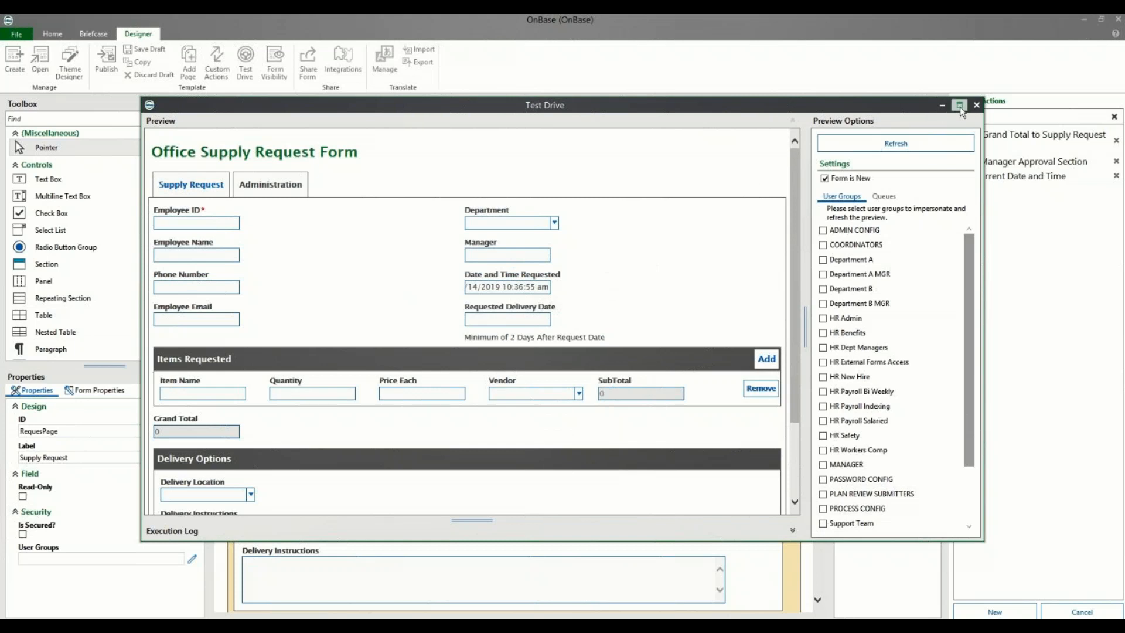
pyautogui.click(974, 105)
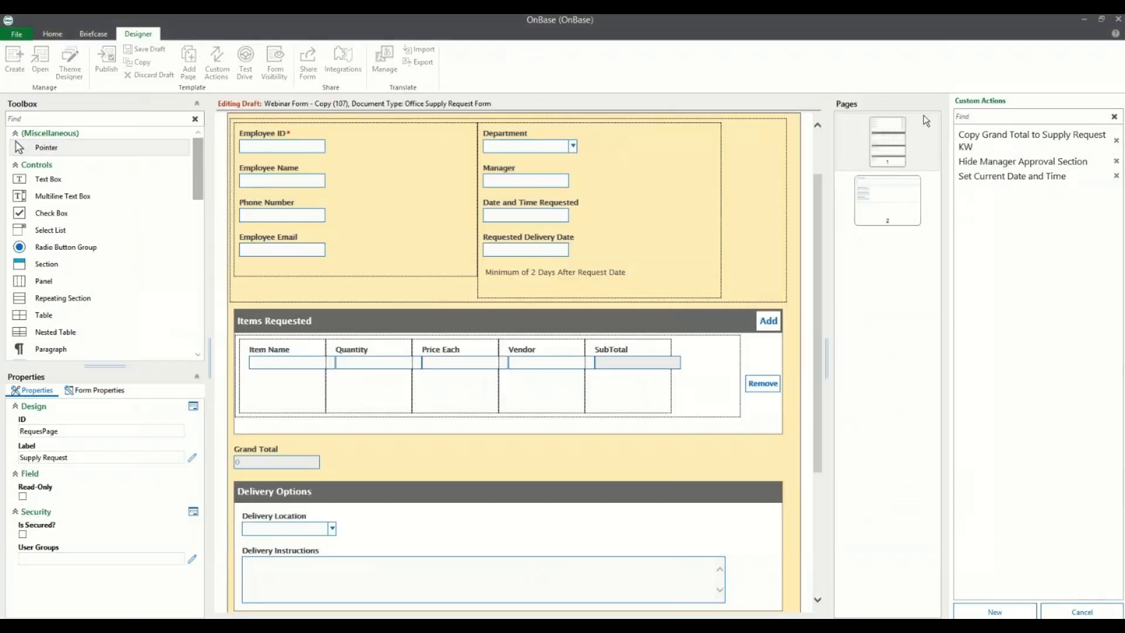
# Step: Make the Date and Time Requested field read-only and test drive the form
pyautogui.click(526, 217)
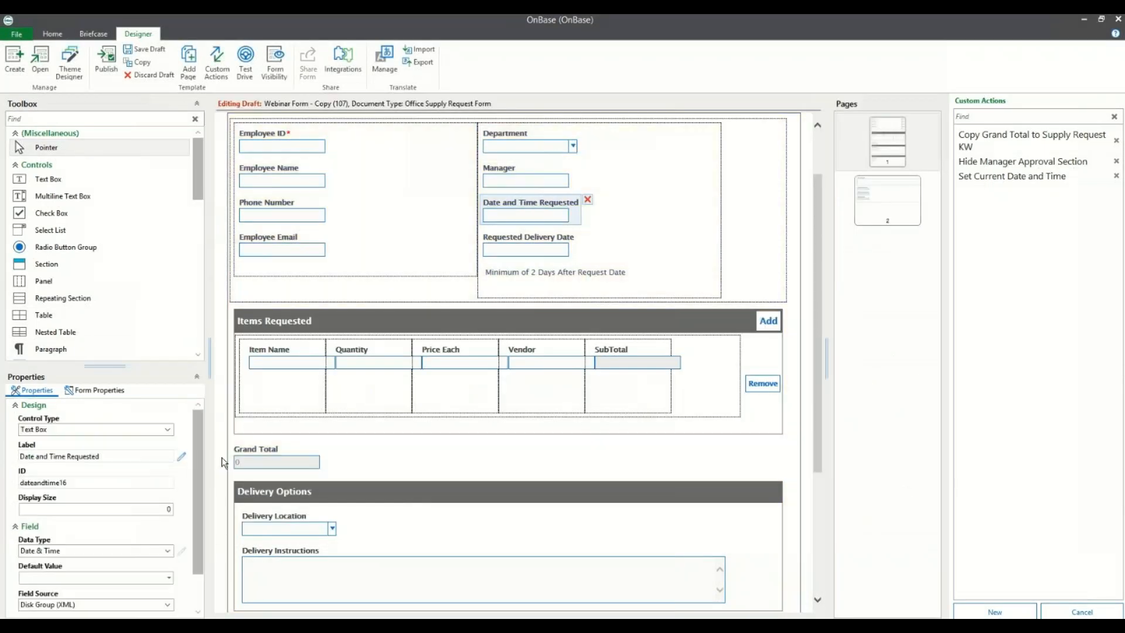
pyautogui.scroll(-3, 133, 436)
pyautogui.click(23, 586)
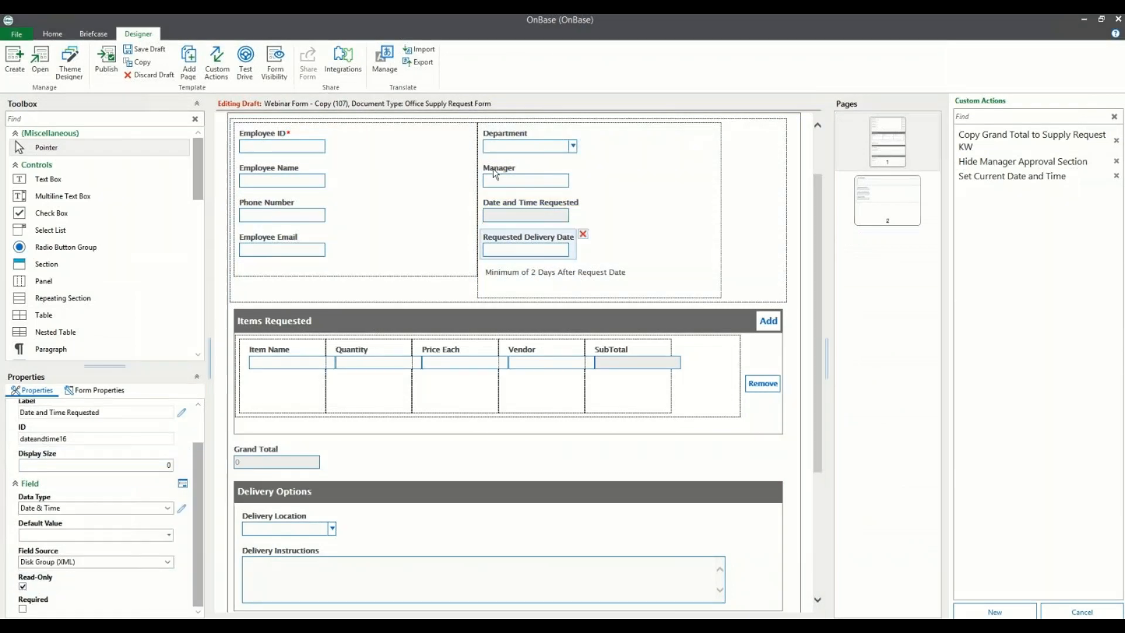
pyautogui.click(244, 61)
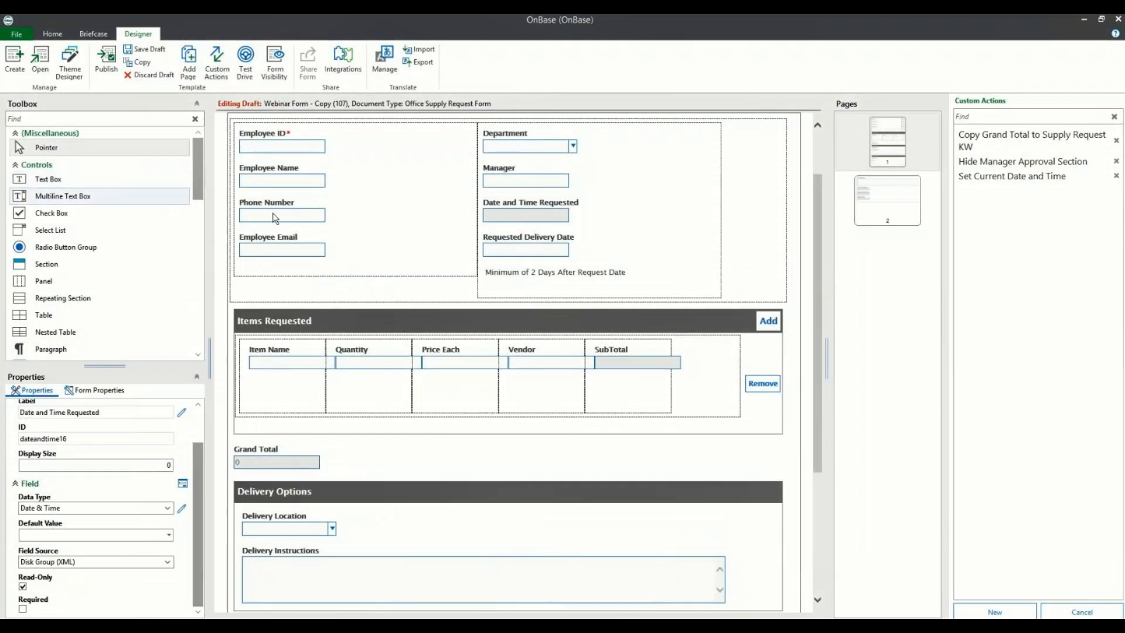
# Step: Create a custom action named Delivery Date Validation and add an Expression is True condition
pyautogui.click(533, 299)
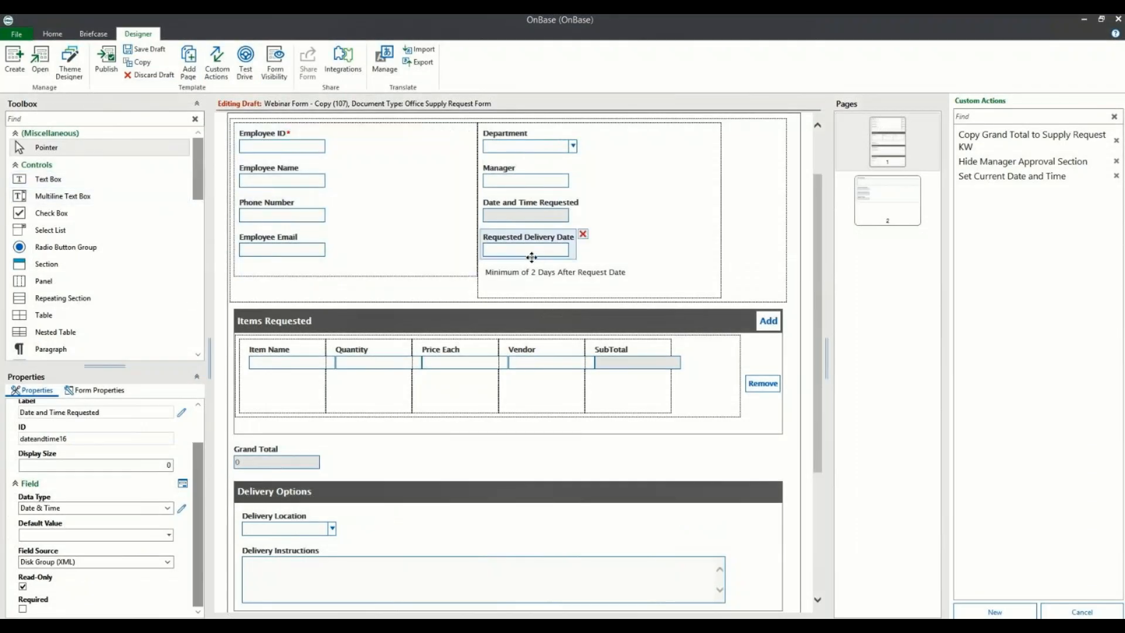
pyautogui.click(995, 611)
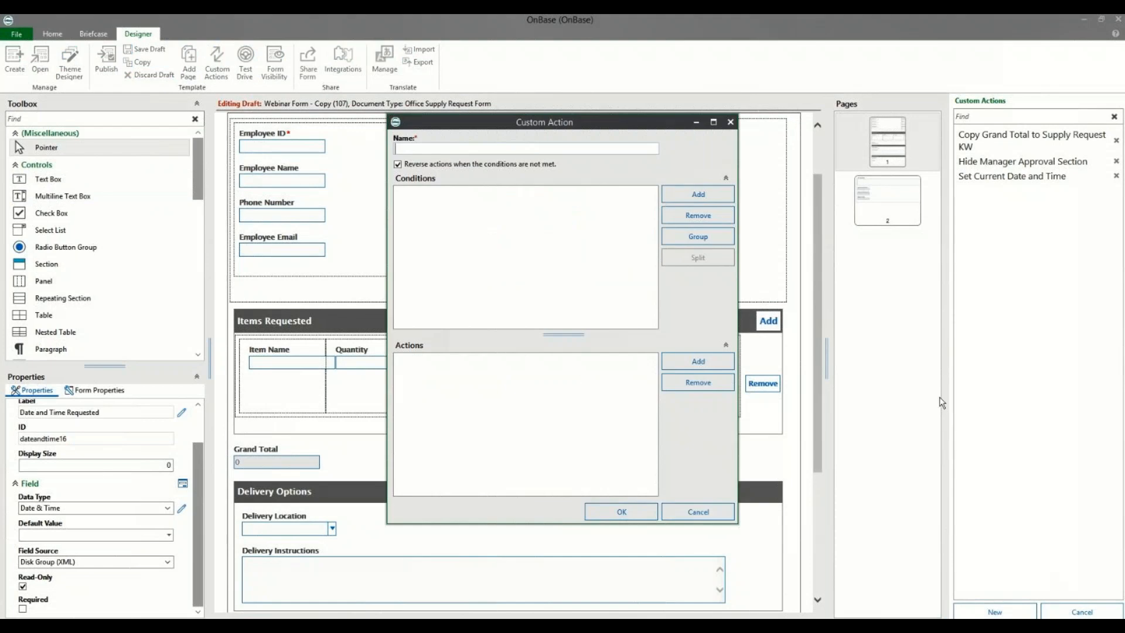
pyautogui.write('Delivery Date Validation')
pyautogui.click(680, 195)
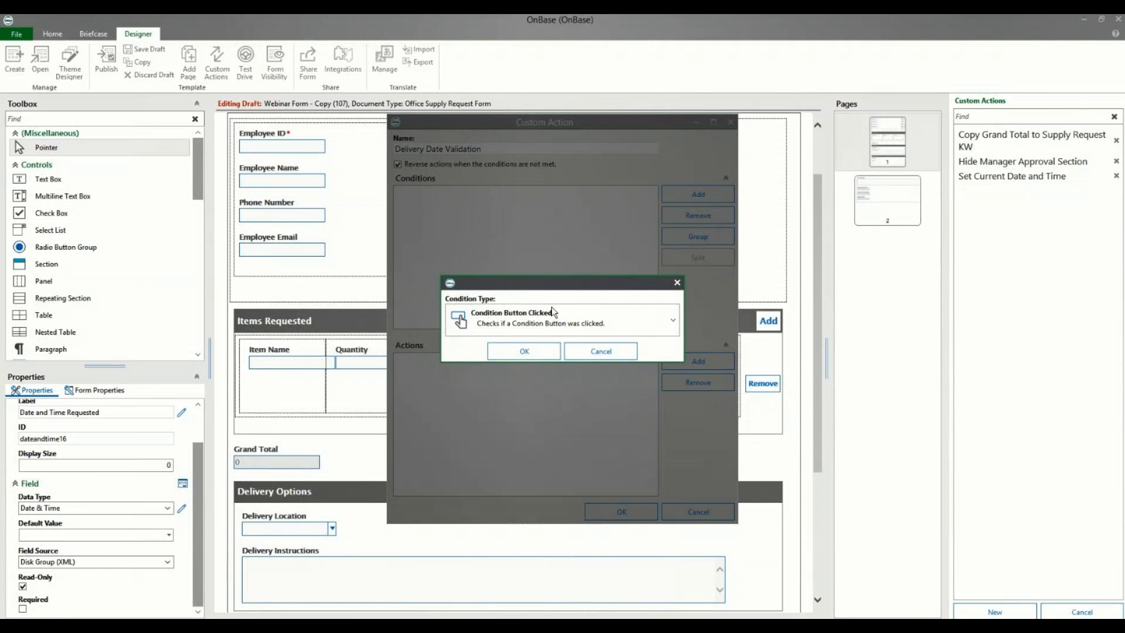
pyautogui.click(550, 312)
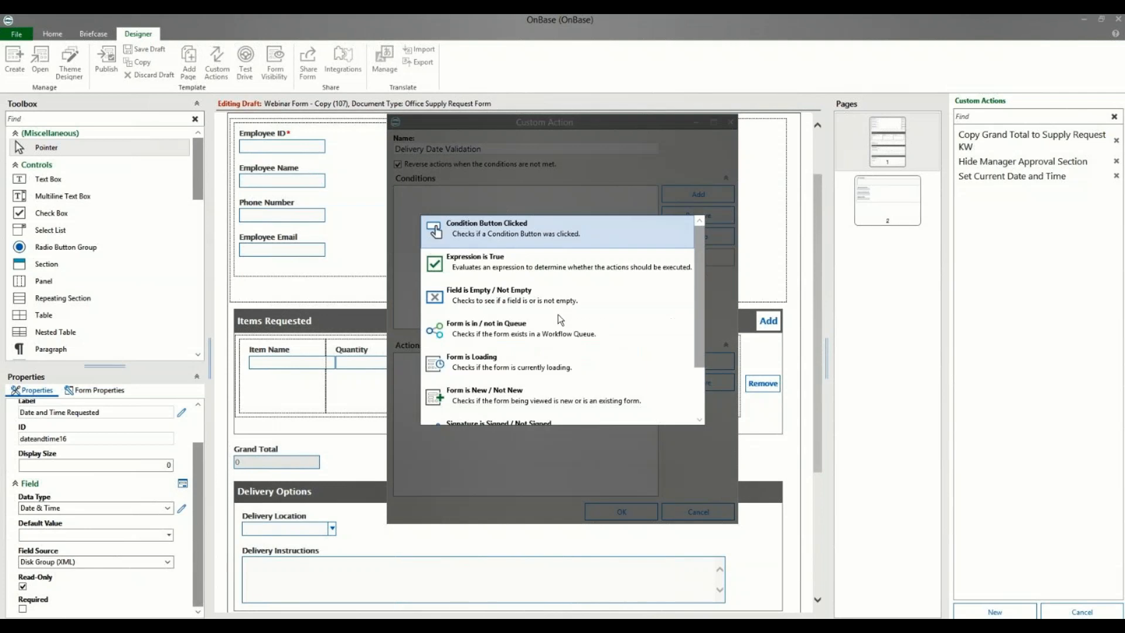
pyautogui.click(543, 270)
pyautogui.click(523, 351)
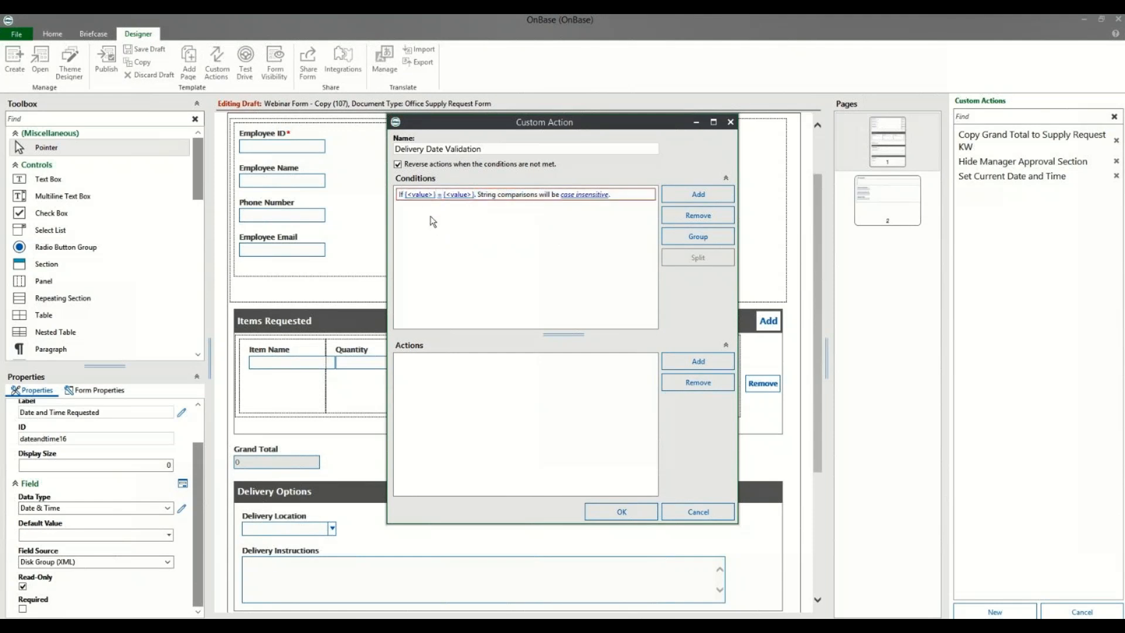
# Step: Choose deliverydate as the condition's first value and set the comparison operator to less than (<)
pyautogui.click(418, 195)
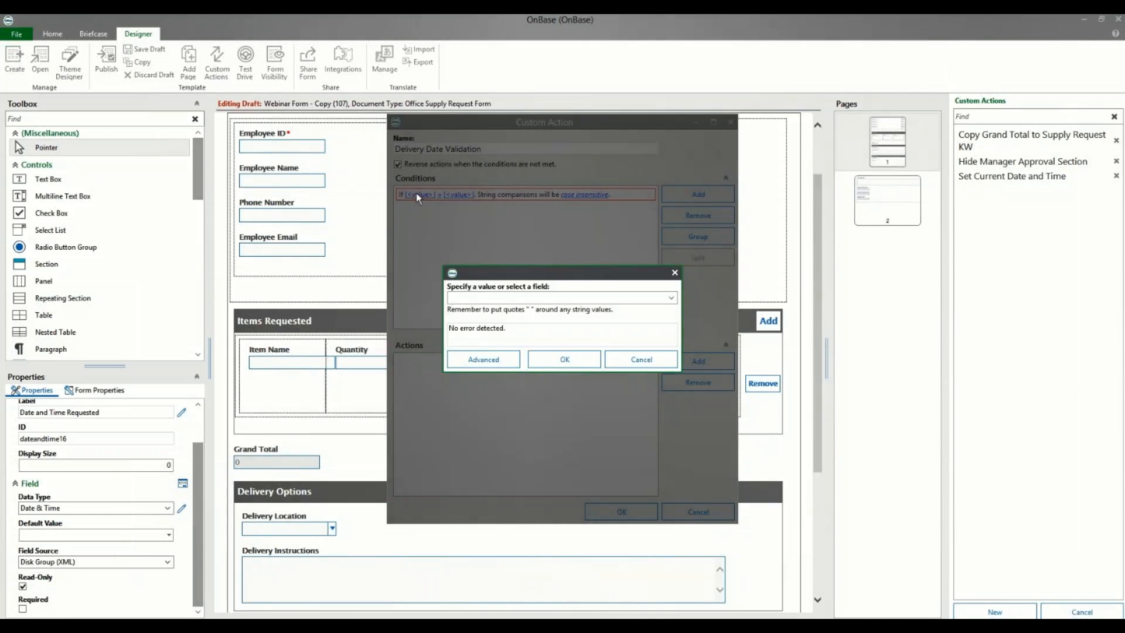
pyautogui.click(672, 299)
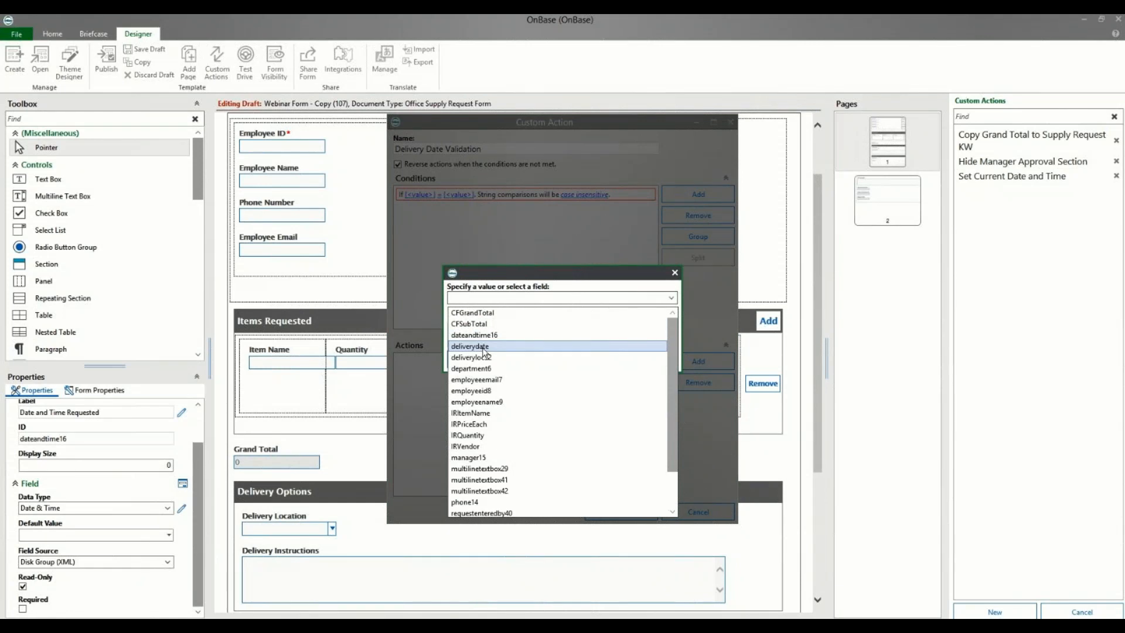
pyautogui.click(484, 347)
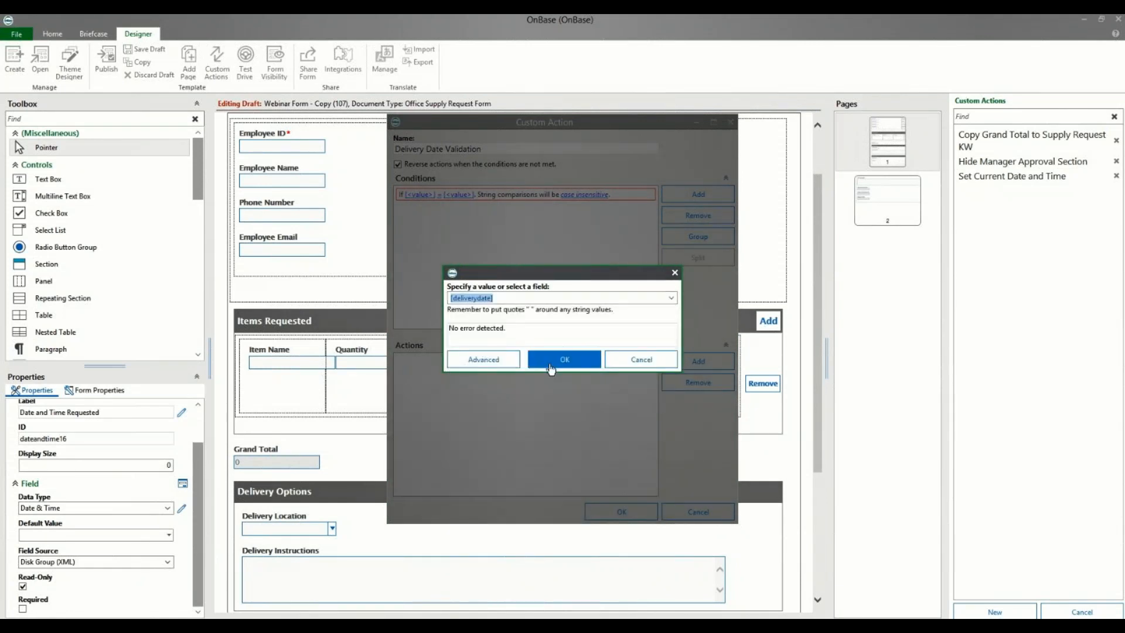
pyautogui.click(551, 368)
pyautogui.click(457, 198)
pyautogui.click(456, 198)
pyautogui.click(456, 198)
pyautogui.click(457, 198)
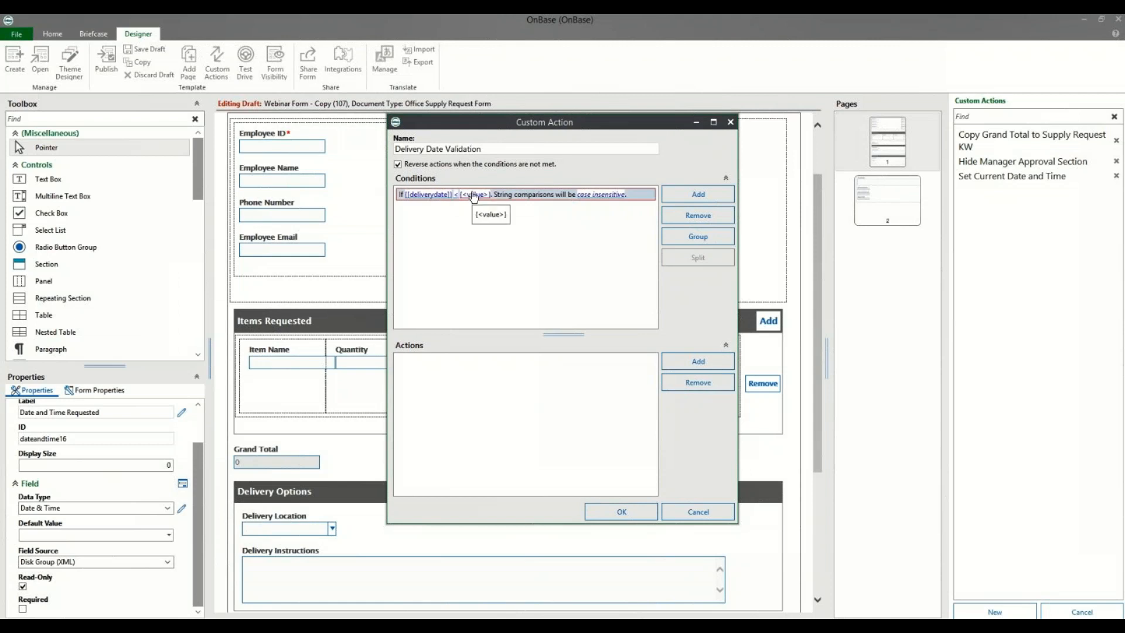
# Step: Build and validate the expression addDays(today(),2) as the condition's second value in the Expression Builder
pyautogui.click(473, 195)
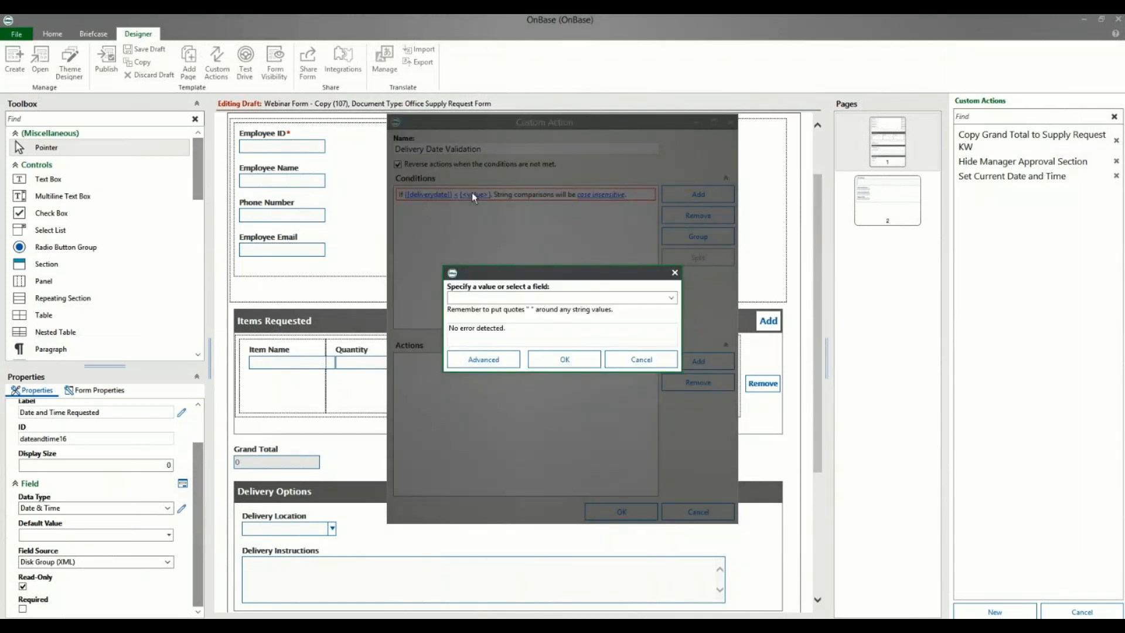
pyautogui.click(488, 364)
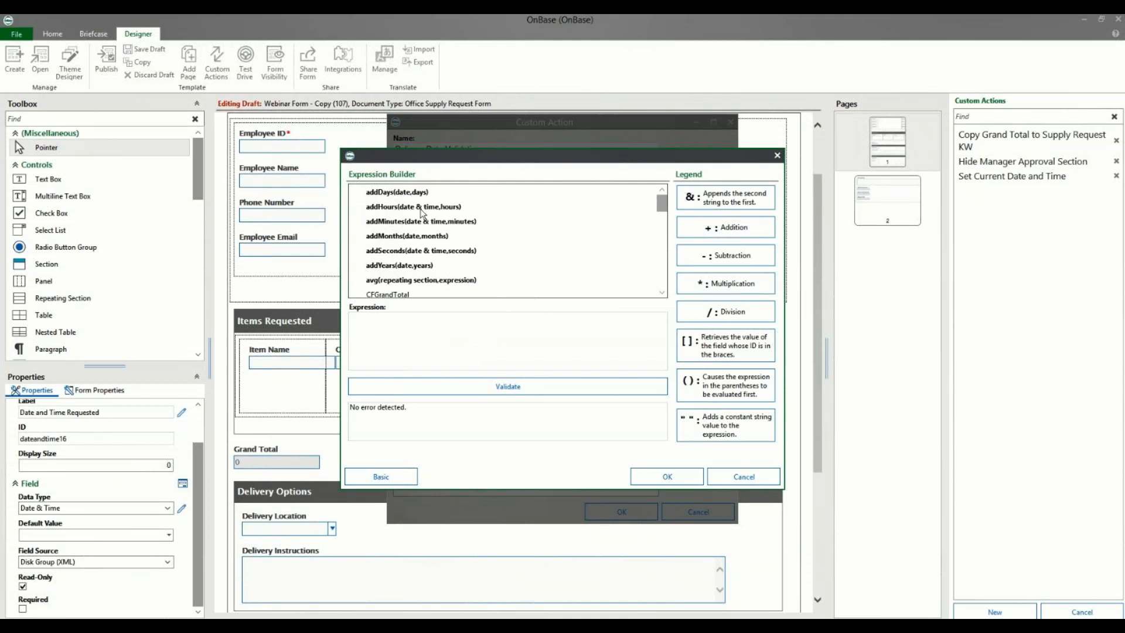
pyautogui.doubleClick(409, 193)
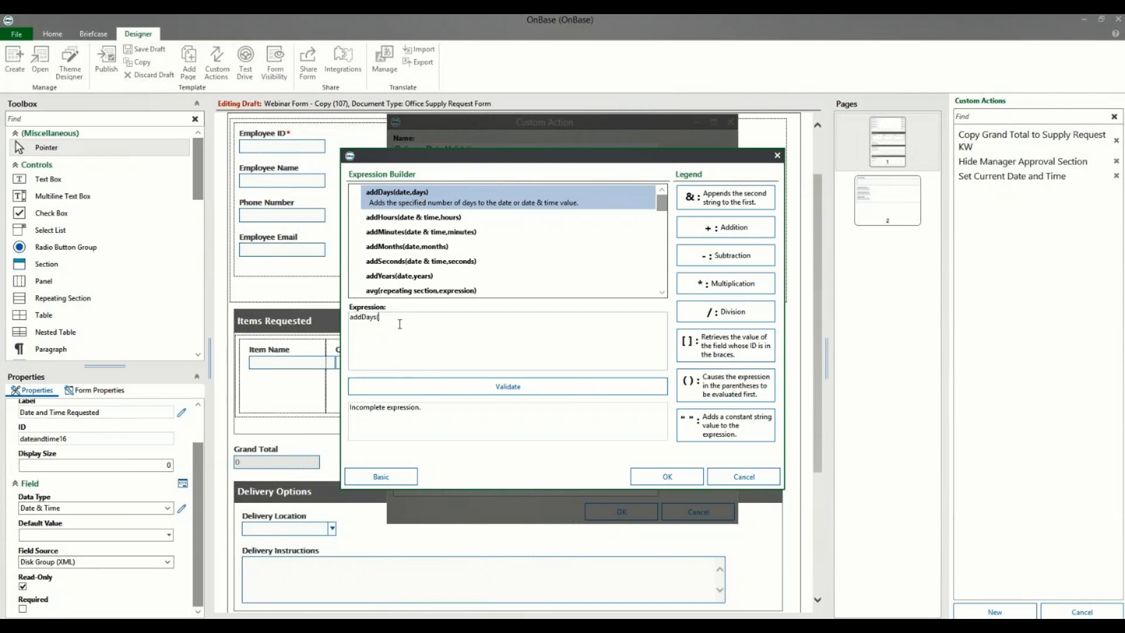
pyautogui.write('today(),2)')
pyautogui.click(444, 391)
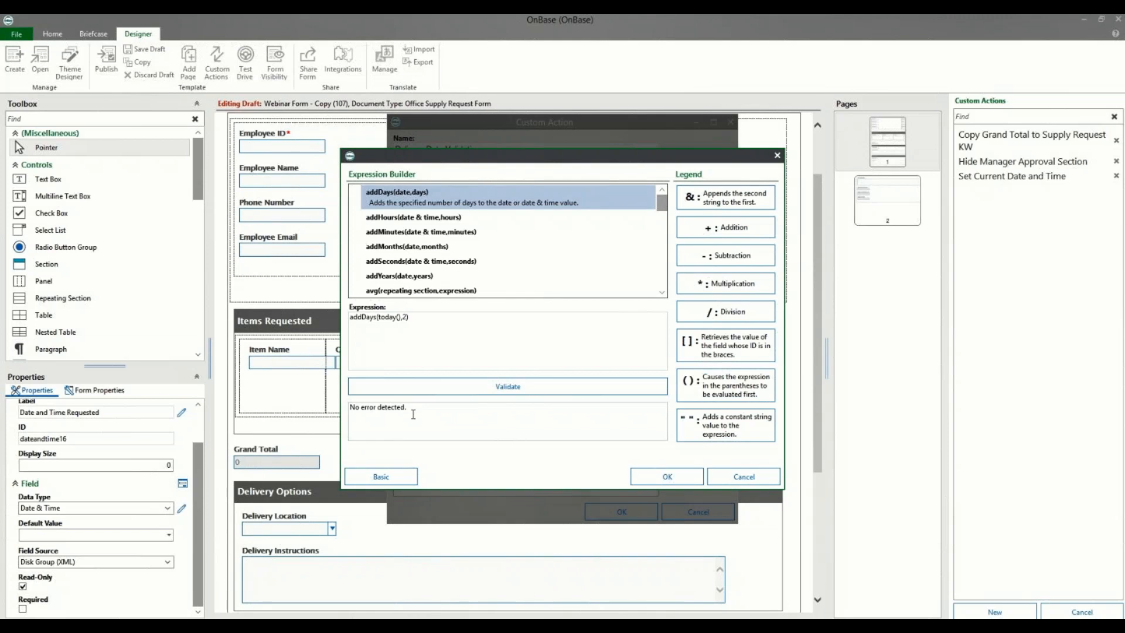
pyautogui.click(647, 481)
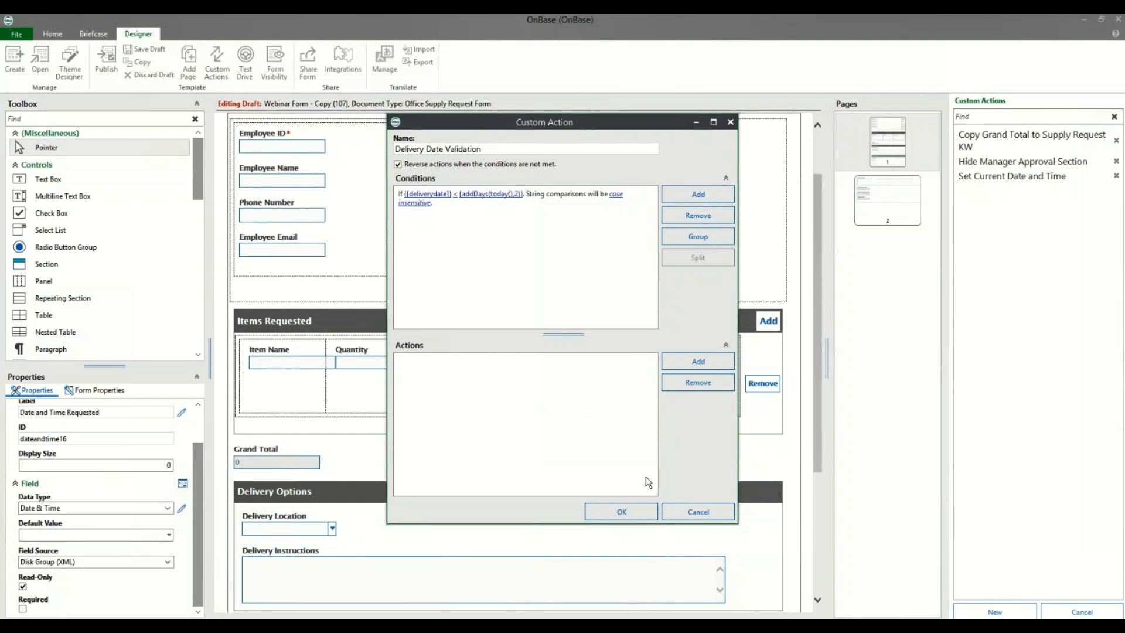
# Step: Add an Invalidate Field action to the Delivery Date Validation custom action
pyautogui.click(678, 364)
pyautogui.click(664, 321)
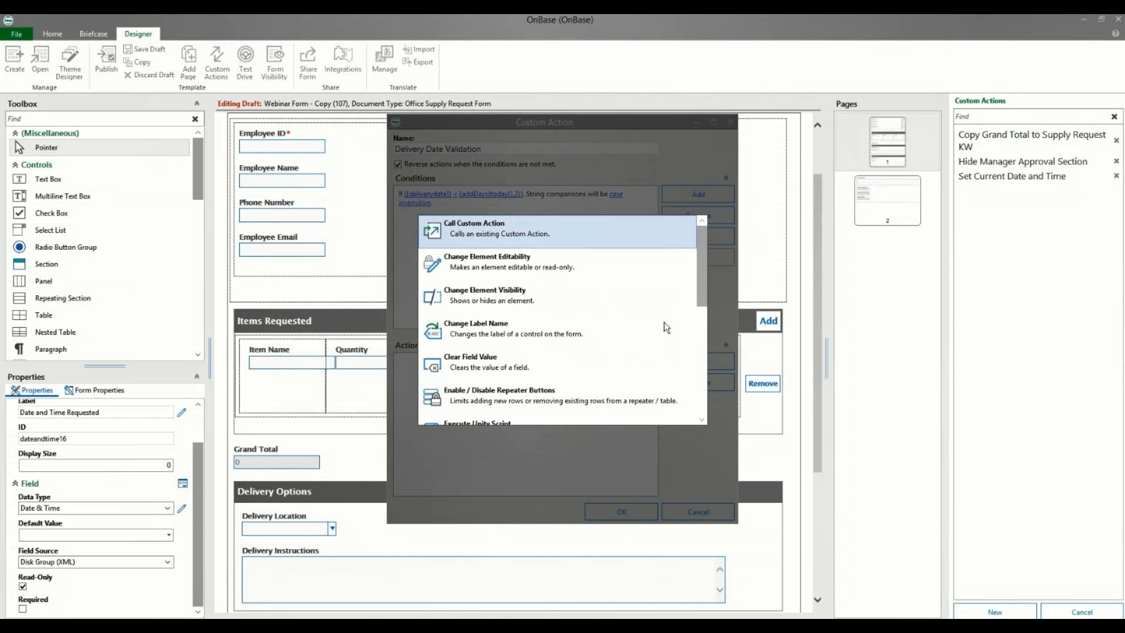
pyautogui.scroll(-5, 651, 334)
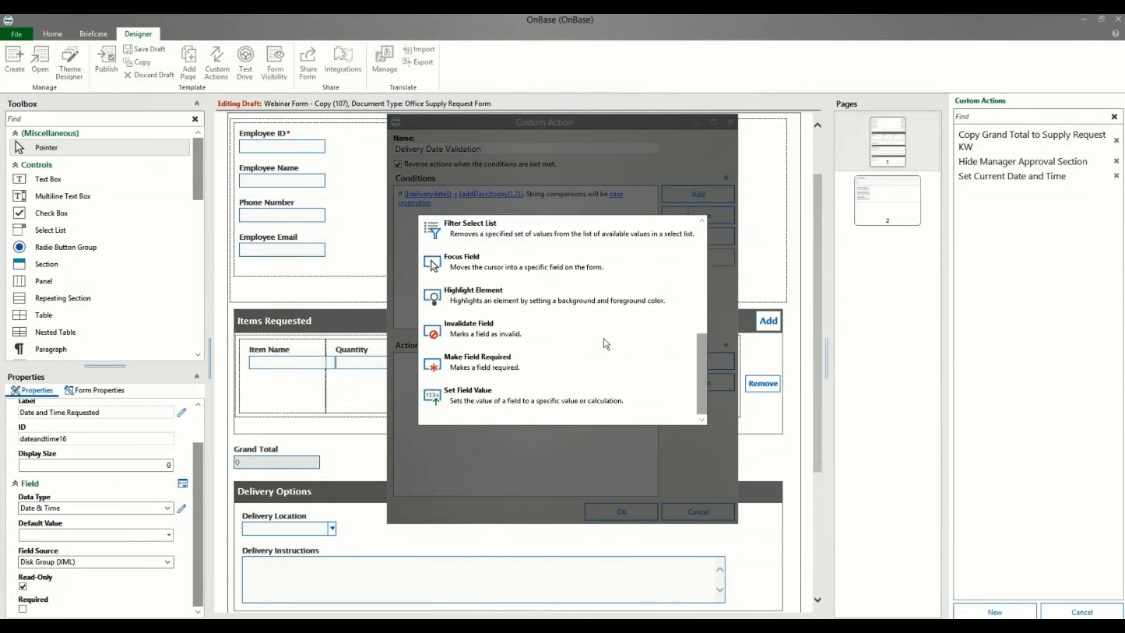
pyautogui.click(501, 334)
pyautogui.click(514, 353)
# Step: Choose deliverydate as the field that the action invalidates
pyautogui.click(441, 366)
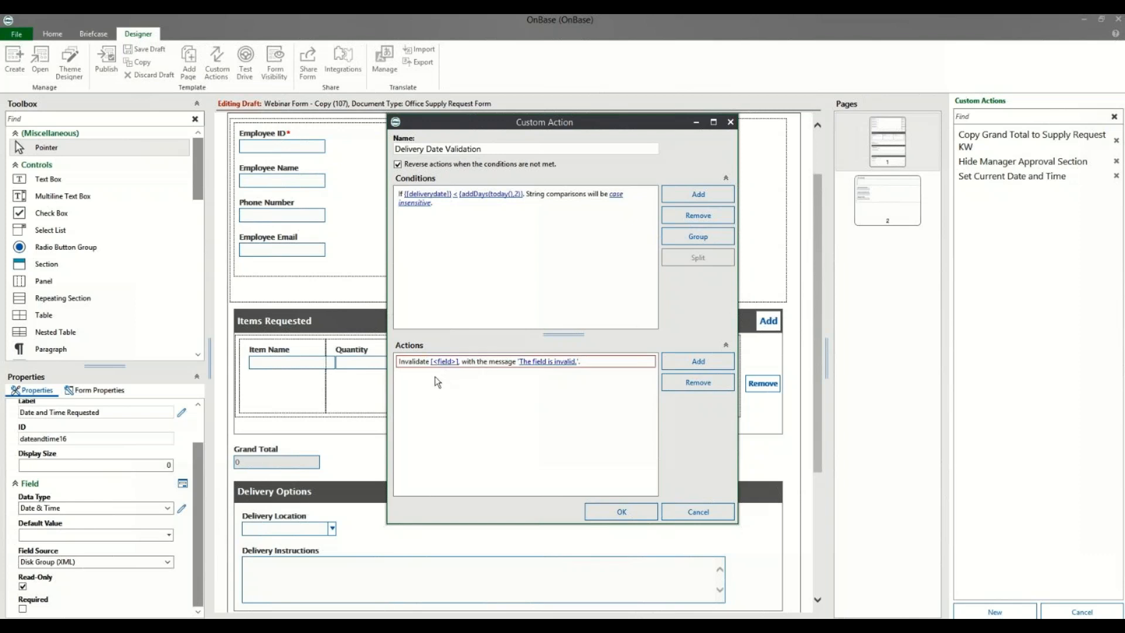
pyautogui.click(444, 363)
pyautogui.click(628, 319)
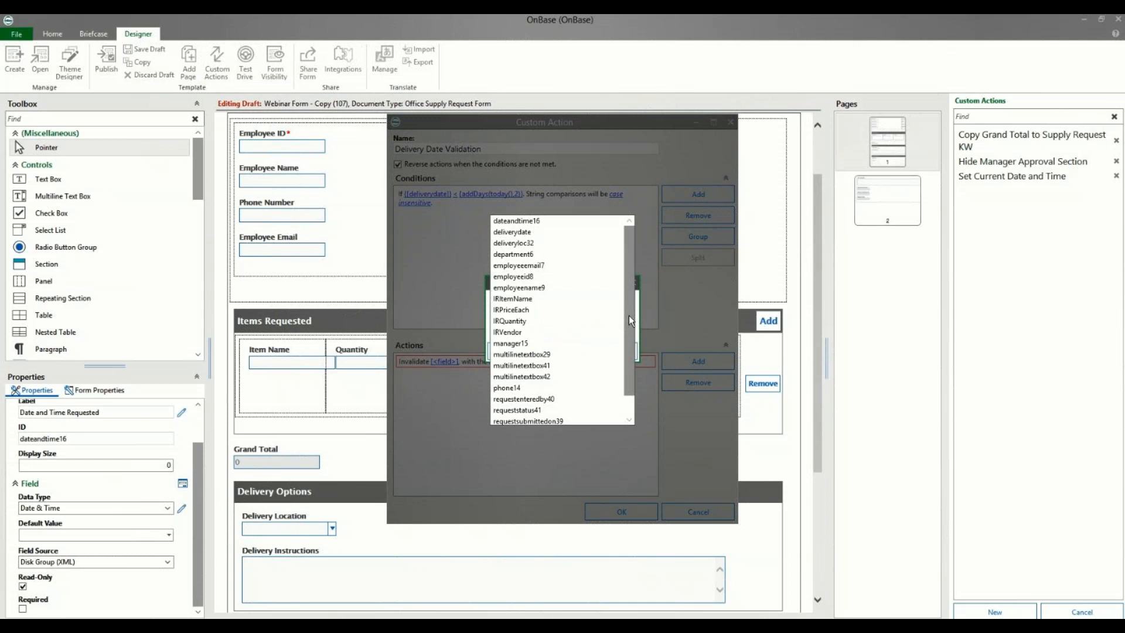
pyautogui.click(553, 232)
pyautogui.click(518, 347)
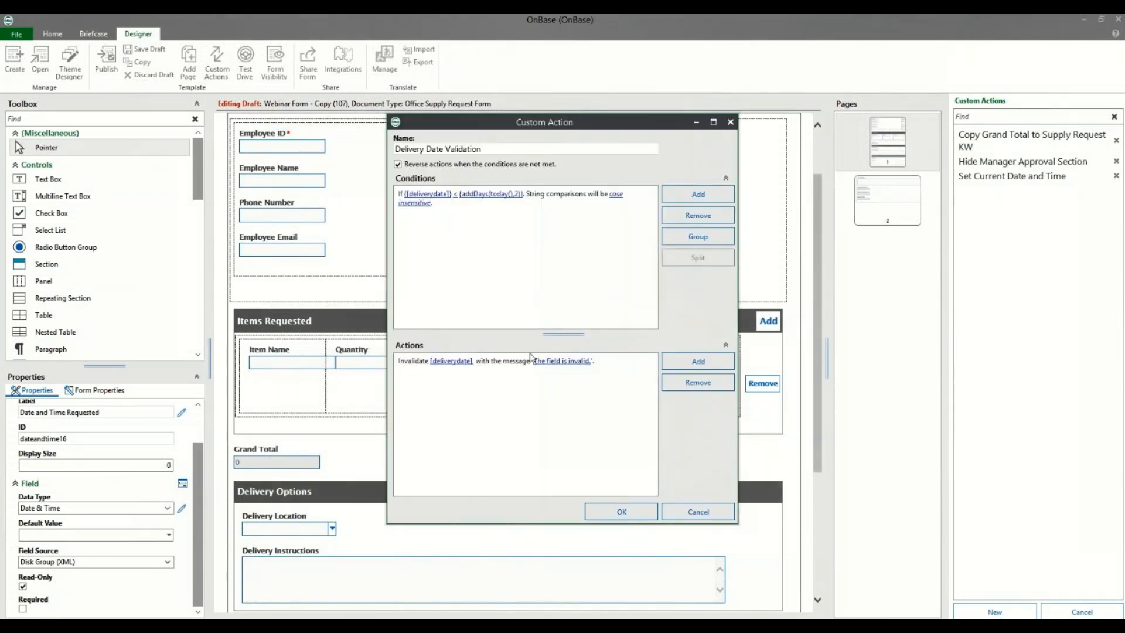
# Step: Set the action's invalid reason to "Delivery date cannot be in the past. Please allow at least 2 days for shipping." and save the custom action
pyautogui.click(542, 361)
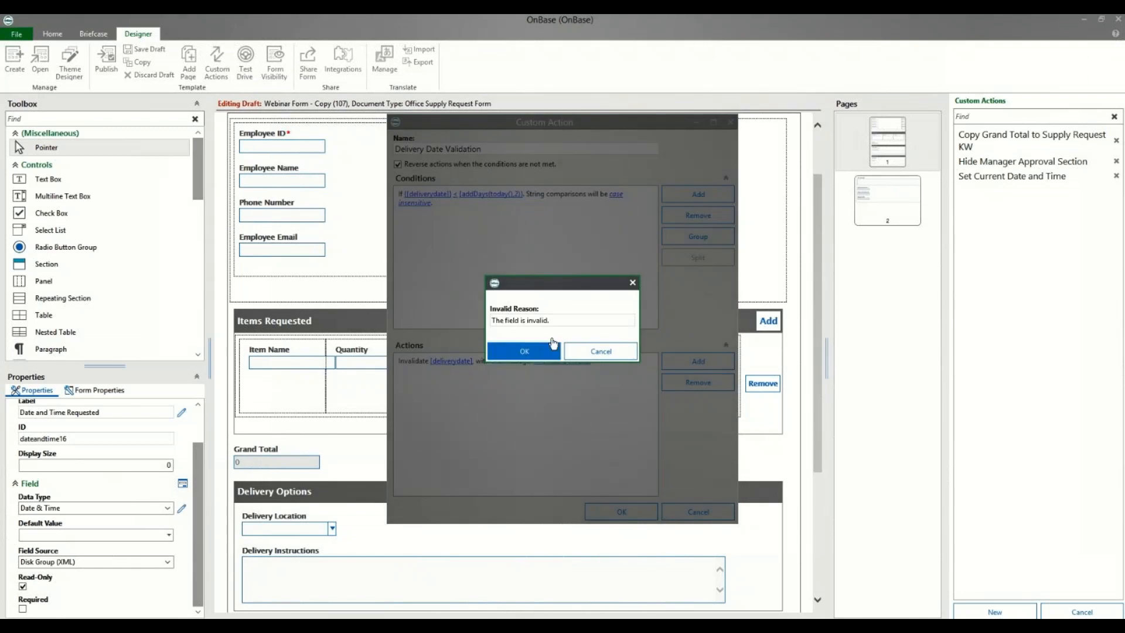
pyautogui.moveTo(545, 324); pyautogui.dragTo(490, 337)
pyautogui.write('Delivery date cannot')
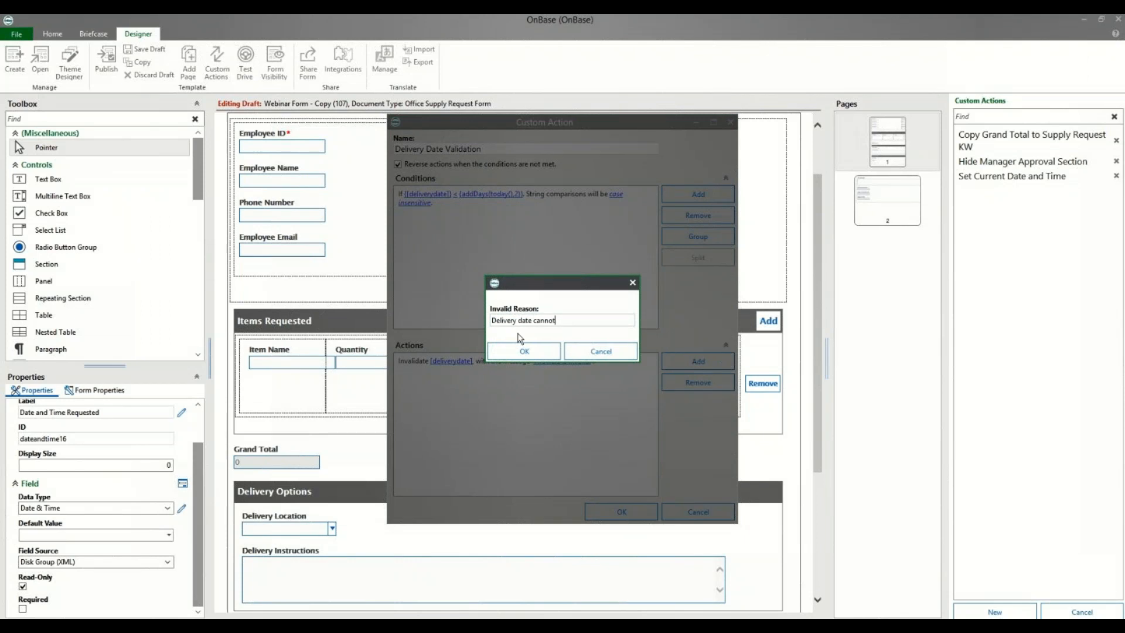
pyautogui.write(' be in the past.  Please allo')
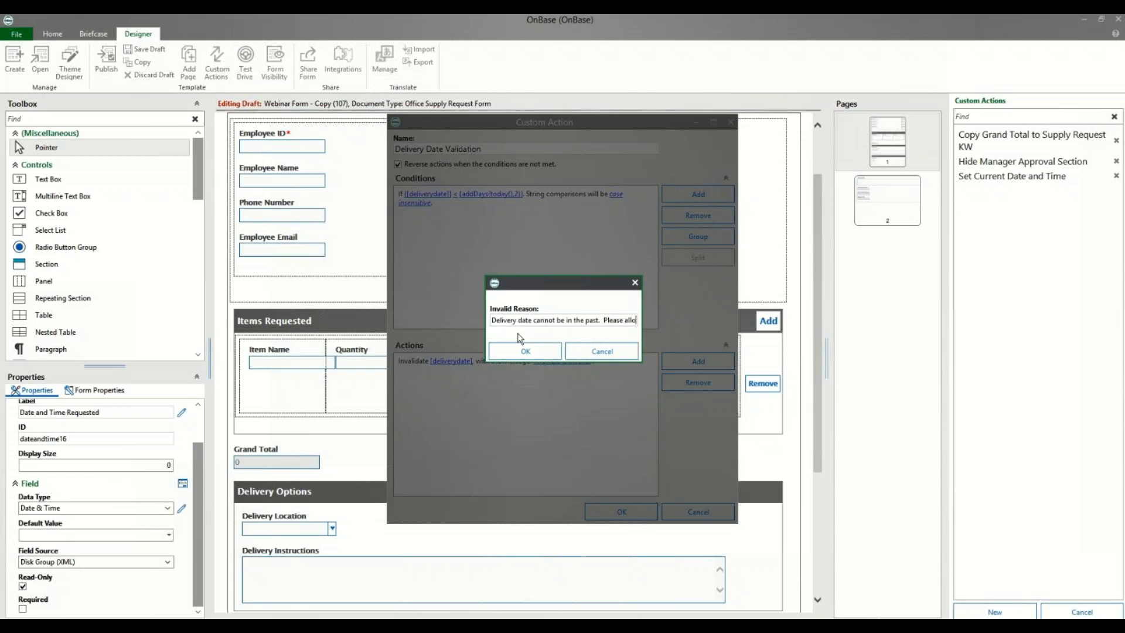
pyautogui.write('w at ')
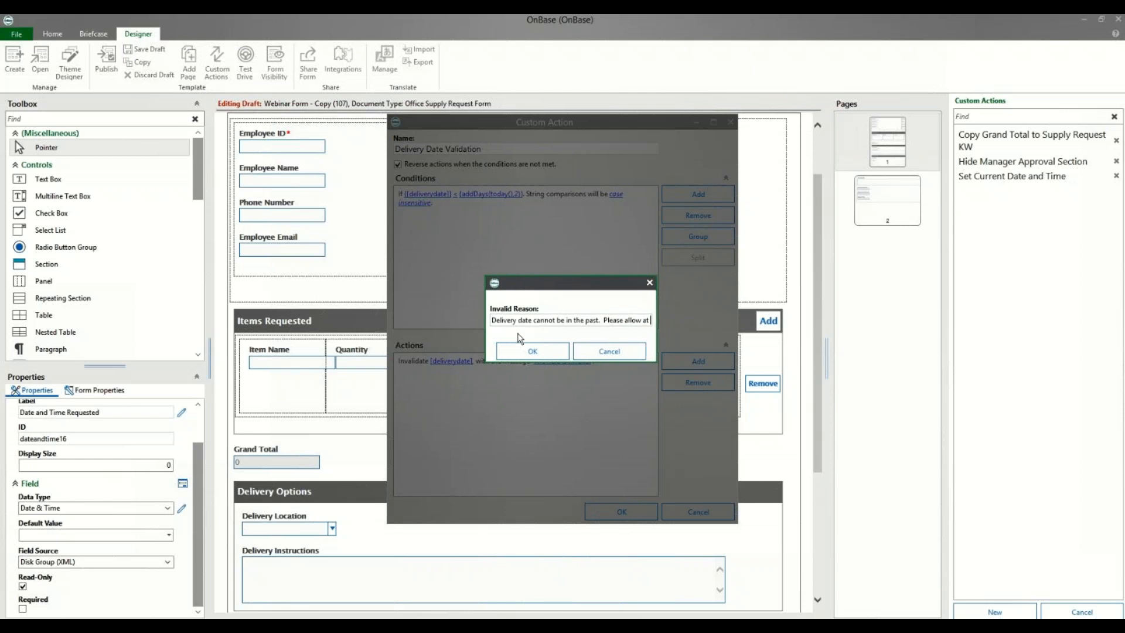
pyautogui.write('least 2 days')
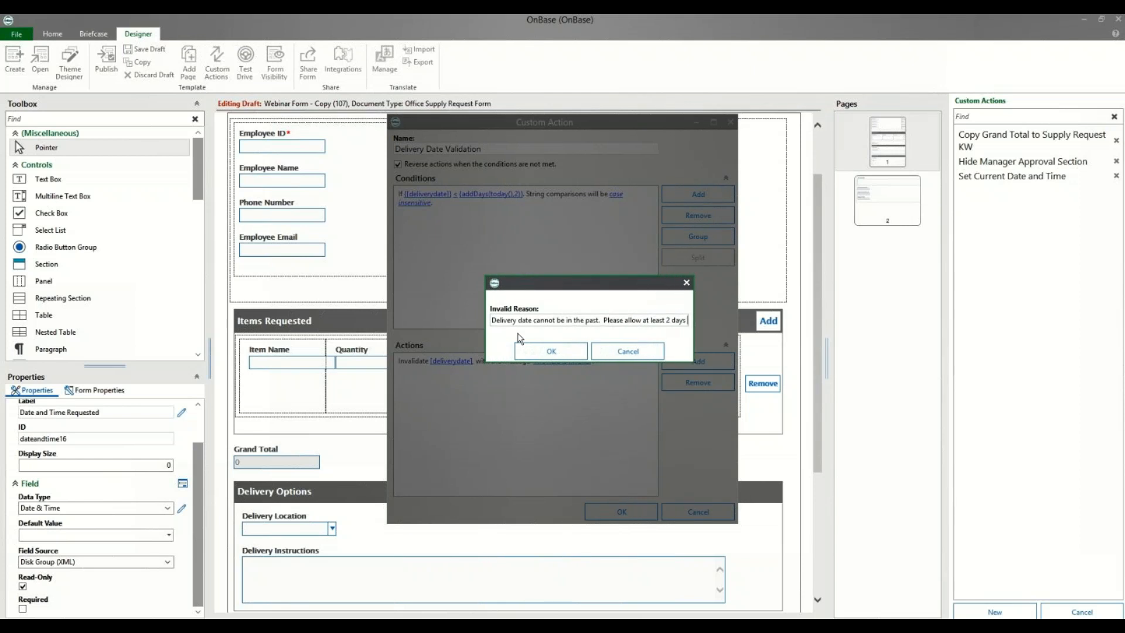
pyautogui.write(' for shipping.')
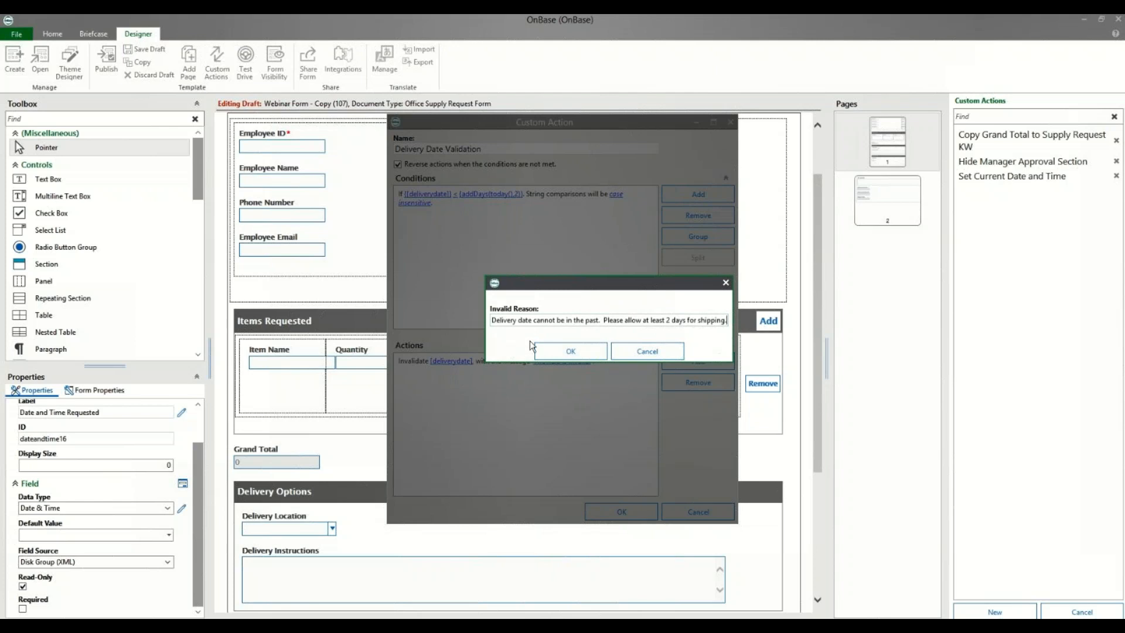
pyautogui.click(554, 352)
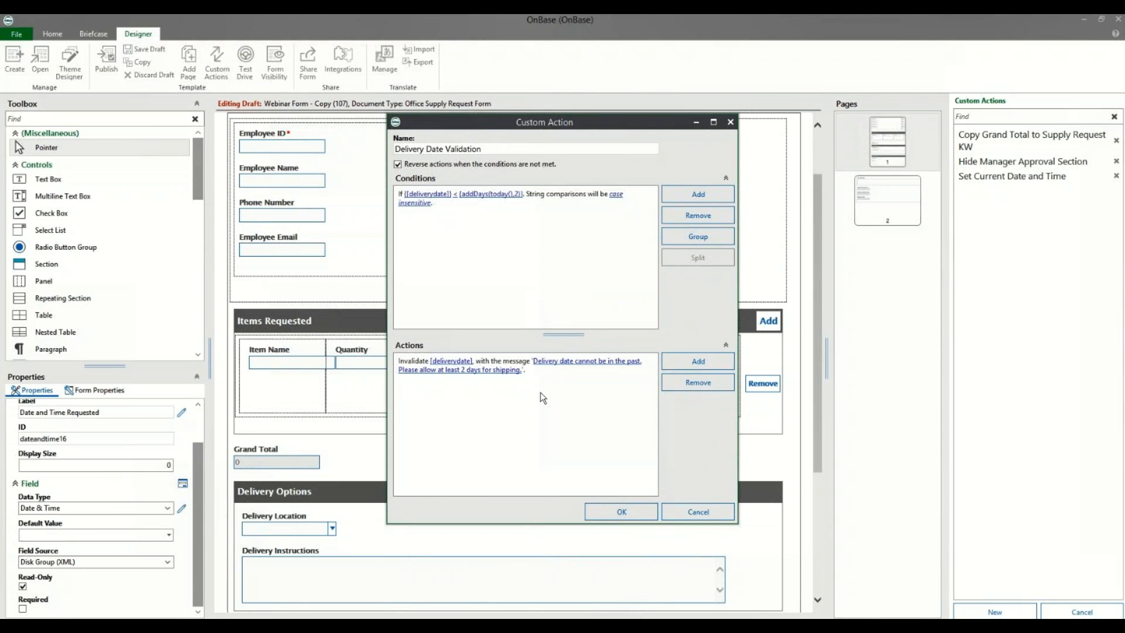
pyautogui.click(615, 513)
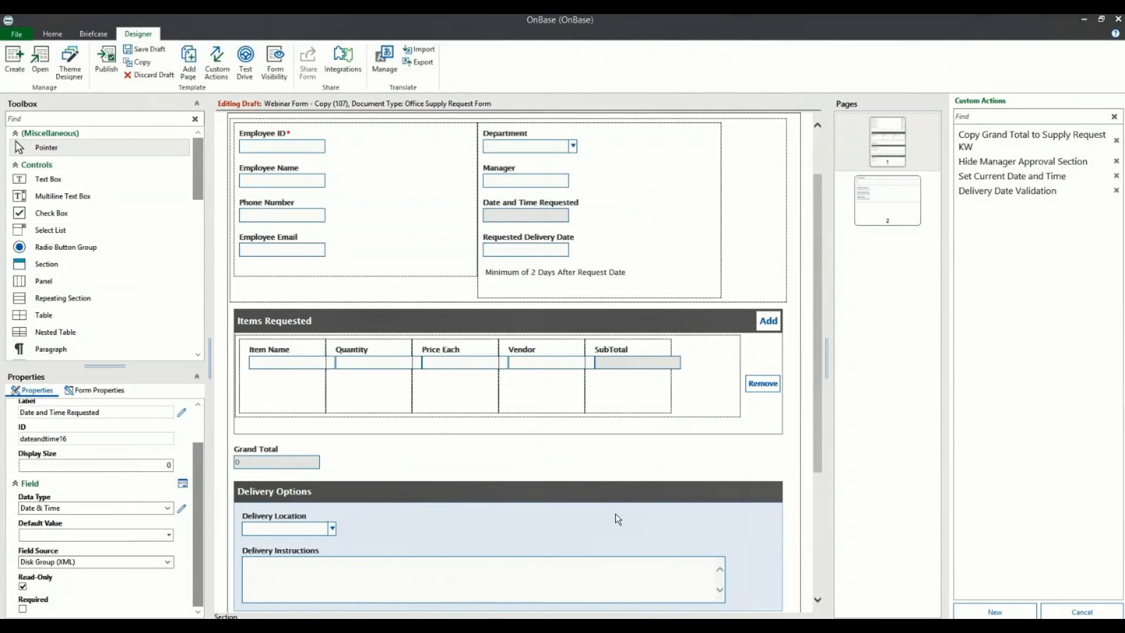
# Step: Test drive the form and choose 2/1/2019 as the Requested Delivery Date
pyautogui.click(244, 64)
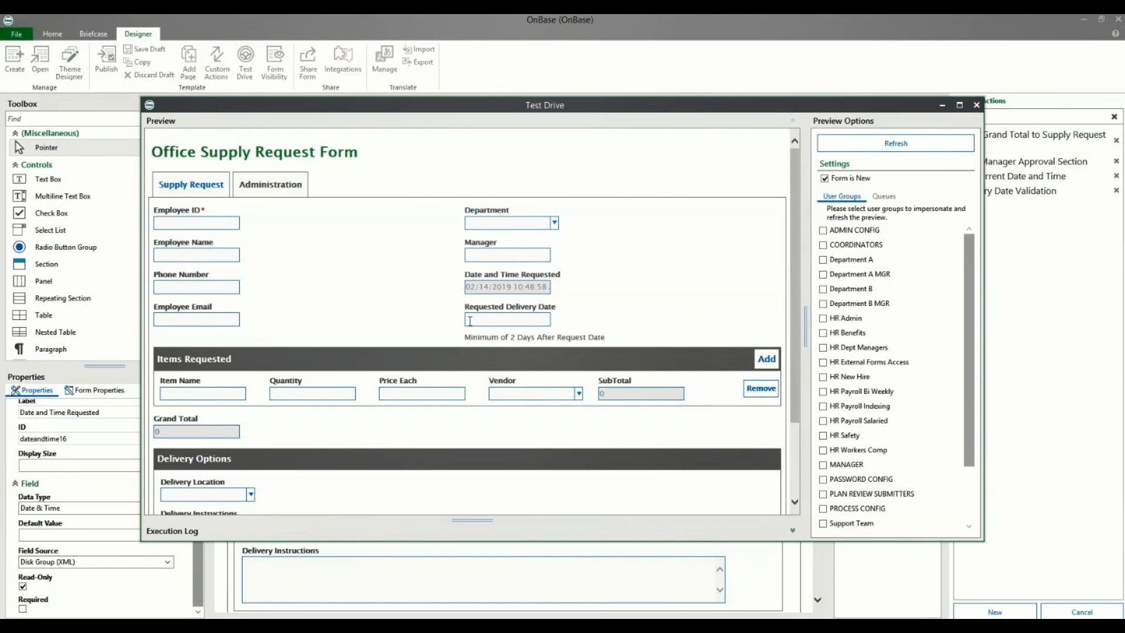
pyautogui.click(480, 322)
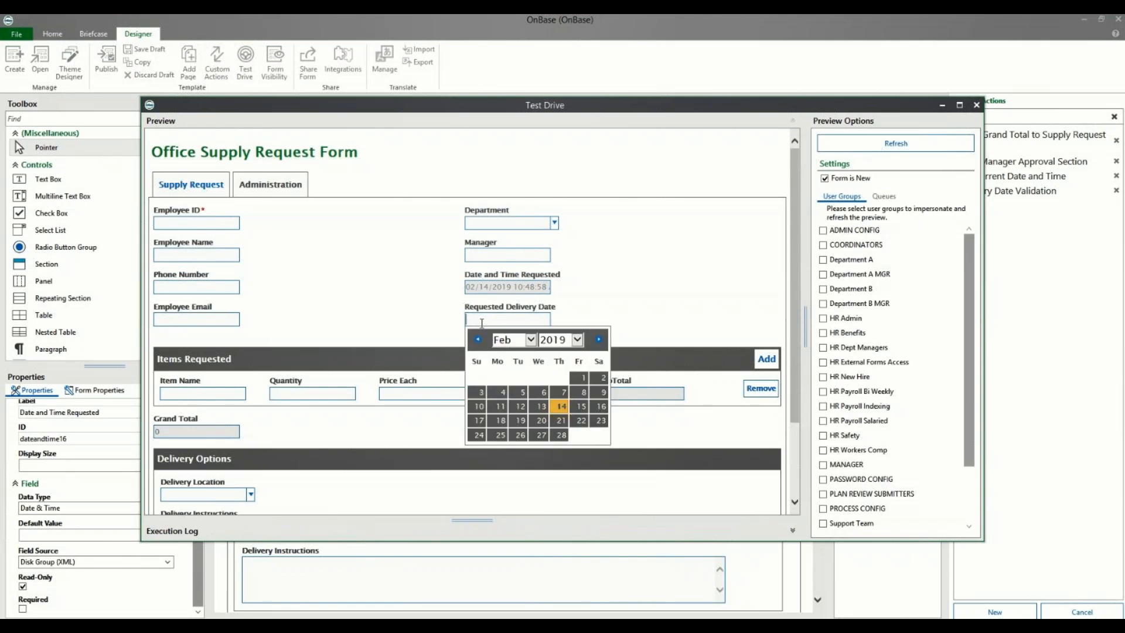
pyautogui.click(579, 378)
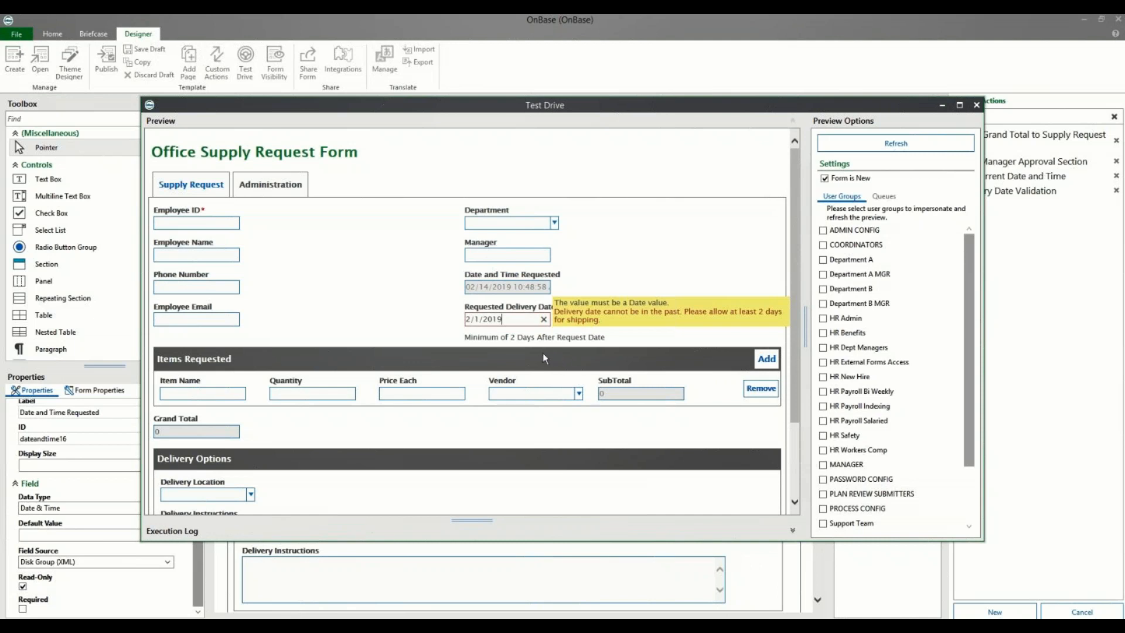
# Step: Test the delivery date validation with 2/15/2019 and 2/16/2019 as the Requested Delivery Date, clearing the field between entries
pyautogui.click(544, 318)
pyautogui.click(468, 320)
pyautogui.click(580, 408)
pyautogui.click(444, 307)
pyautogui.click(520, 317)
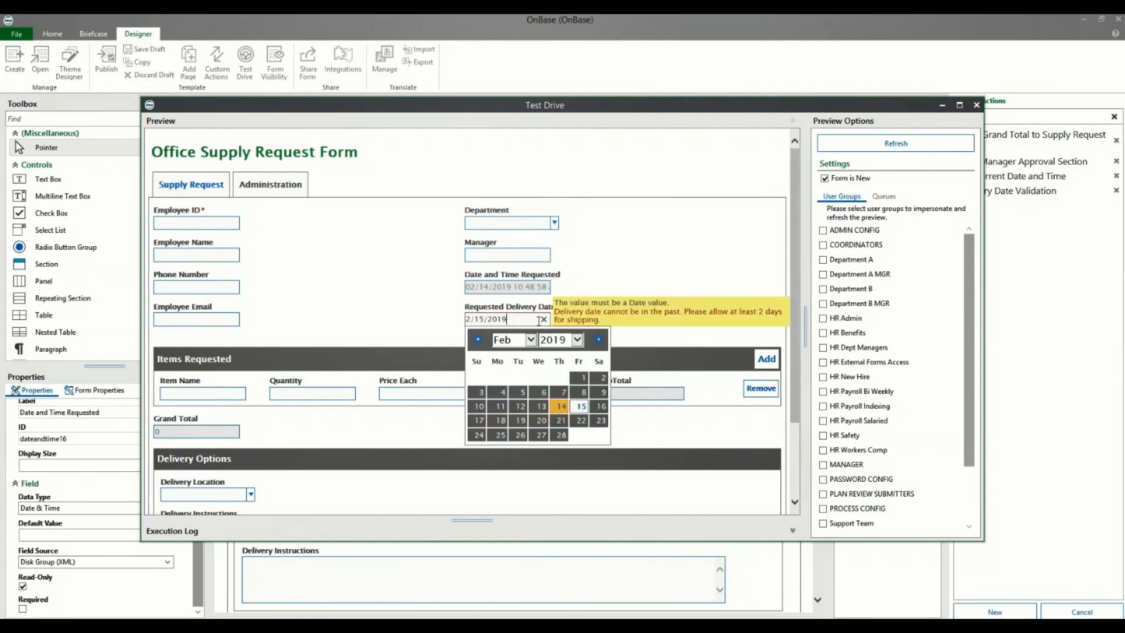
pyautogui.click(439, 327)
pyautogui.click(490, 321)
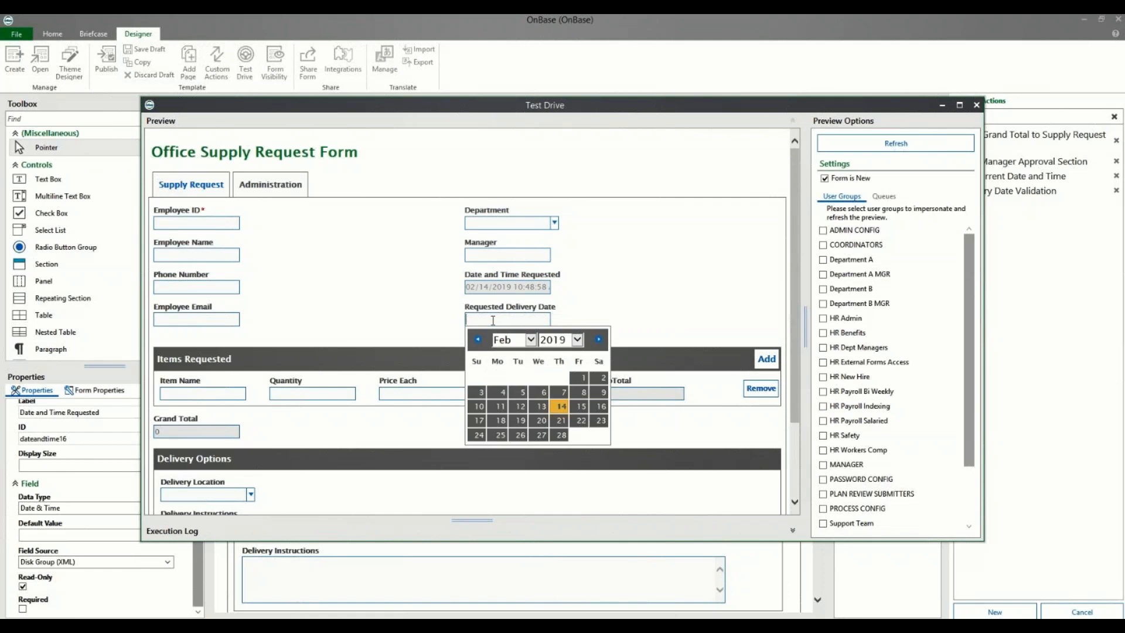
pyautogui.click(601, 406)
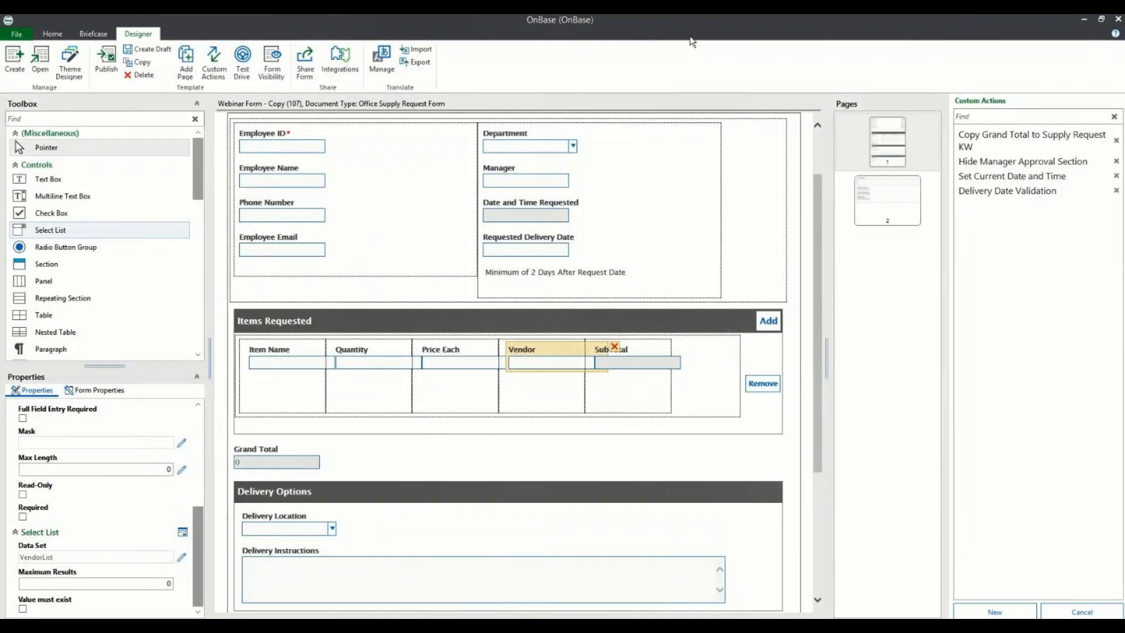
# Step: Create a new custom action named "Only Managers can order from Newegg"
pyautogui.click(994, 613)
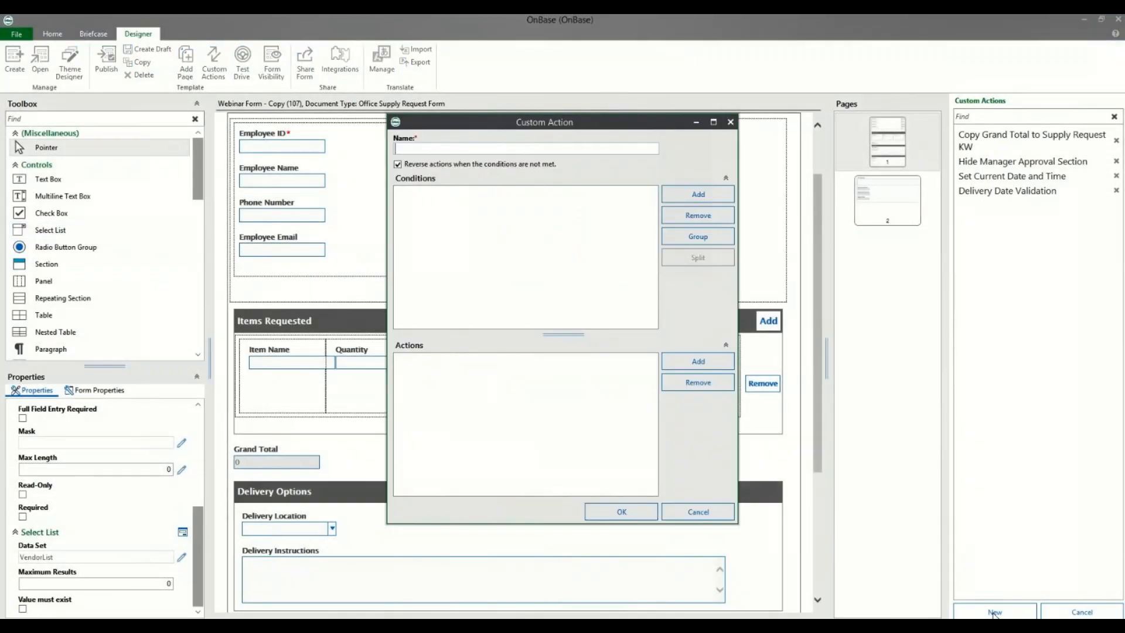
pyautogui.click(450, 144)
pyautogui.write('Only Managers can order from Newegg')
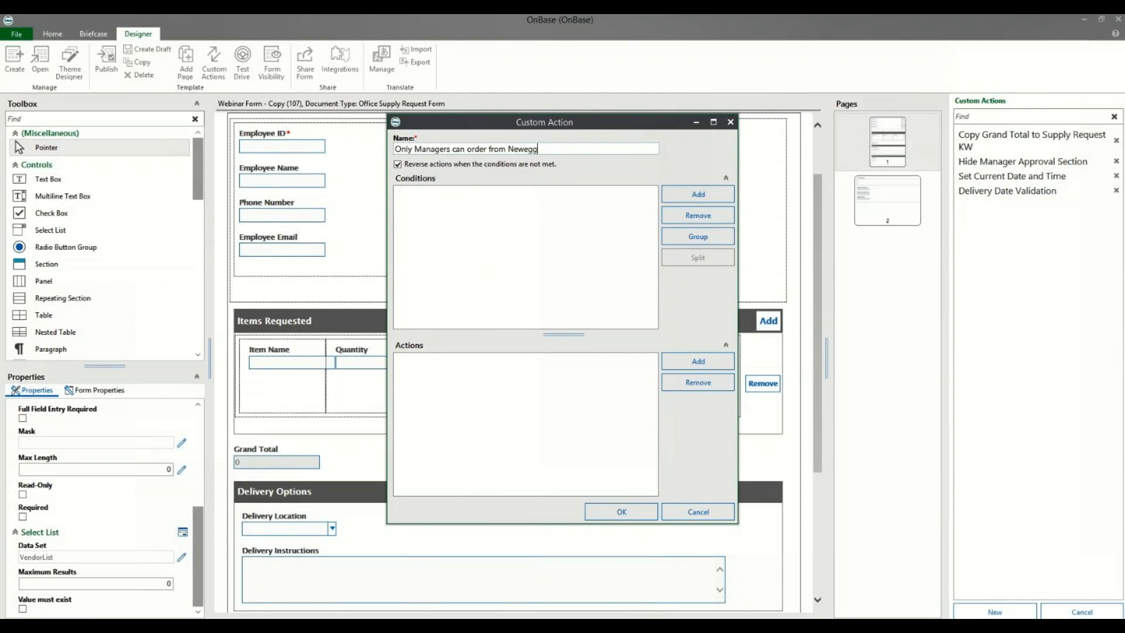
# Step: Add a condition to the custom action that checks the user's group membership
pyautogui.click(696, 196)
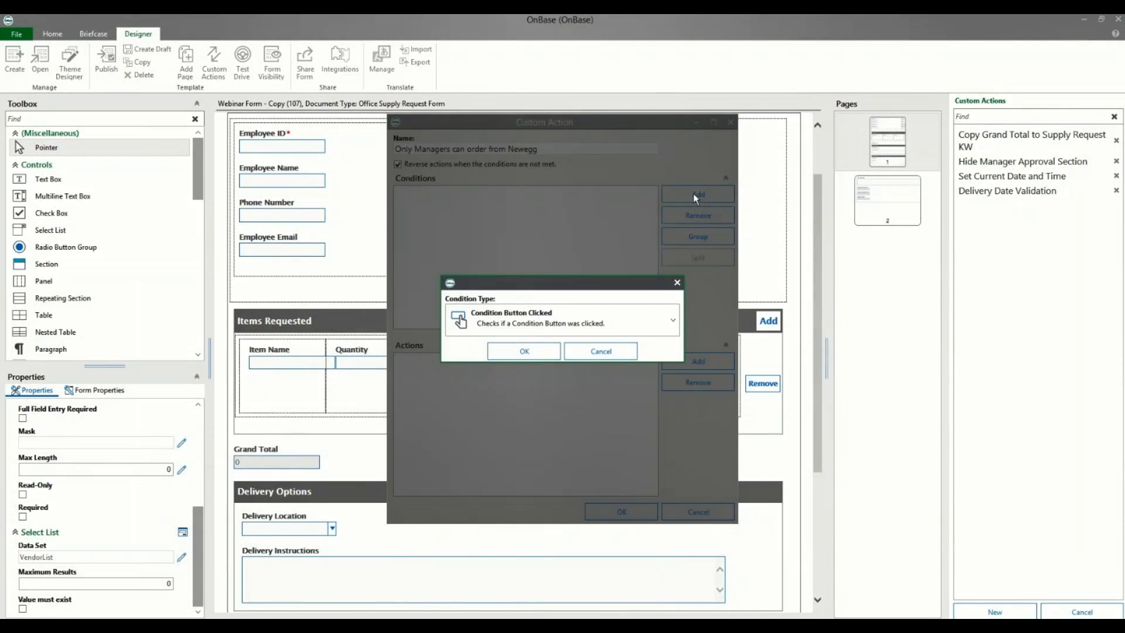
pyautogui.click(657, 323)
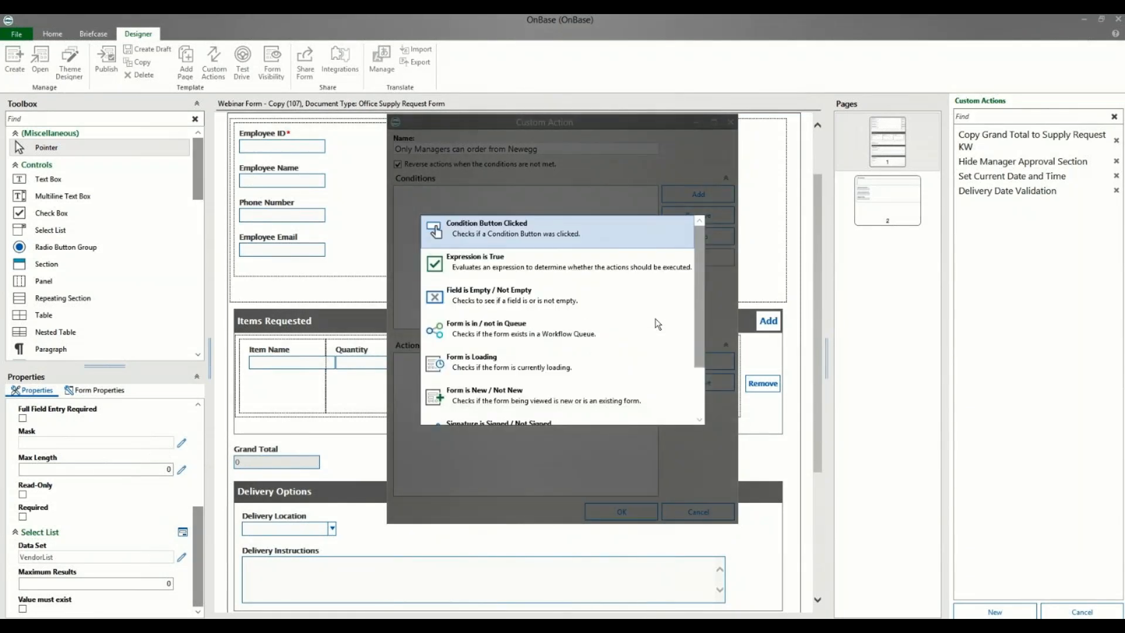
pyautogui.scroll(-2, 657, 323)
pyautogui.click(501, 410)
pyautogui.click(529, 352)
# Step: Set the user group condition to apply when the user is not in the MANAGER group
pyautogui.click(439, 194)
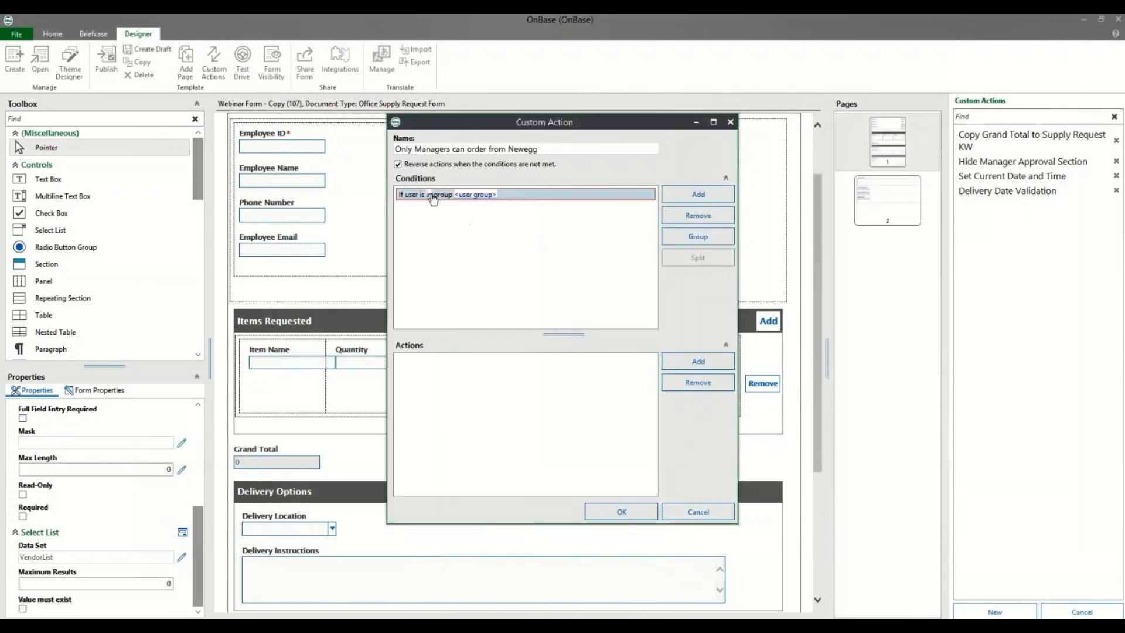
pyautogui.click(430, 196)
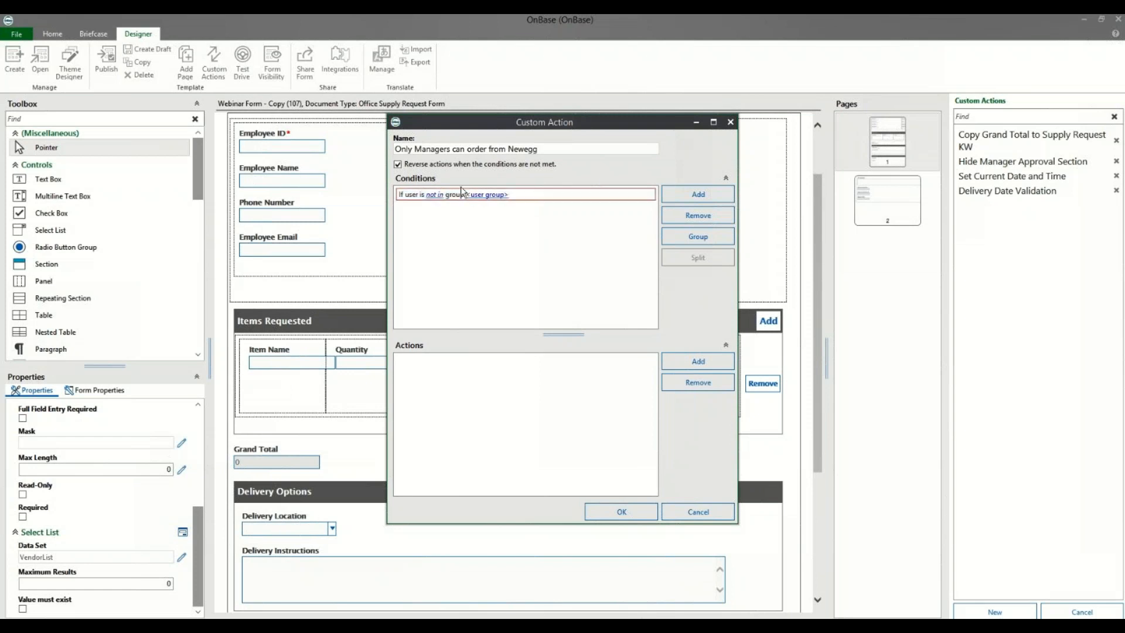
pyautogui.click(484, 195)
pyautogui.click(626, 319)
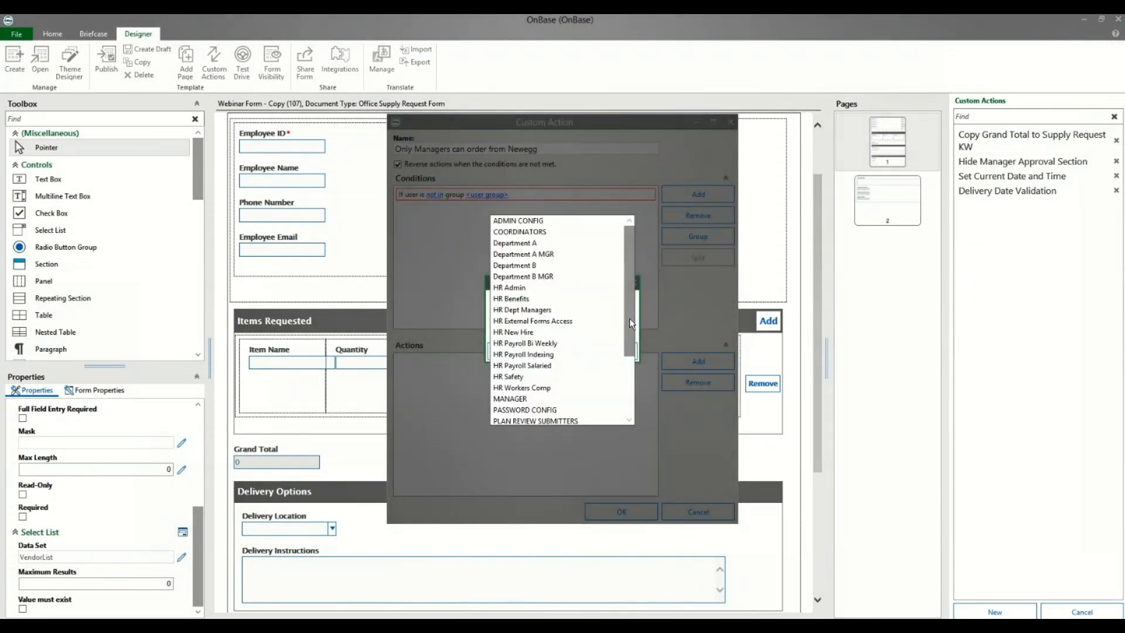
pyautogui.click(525, 400)
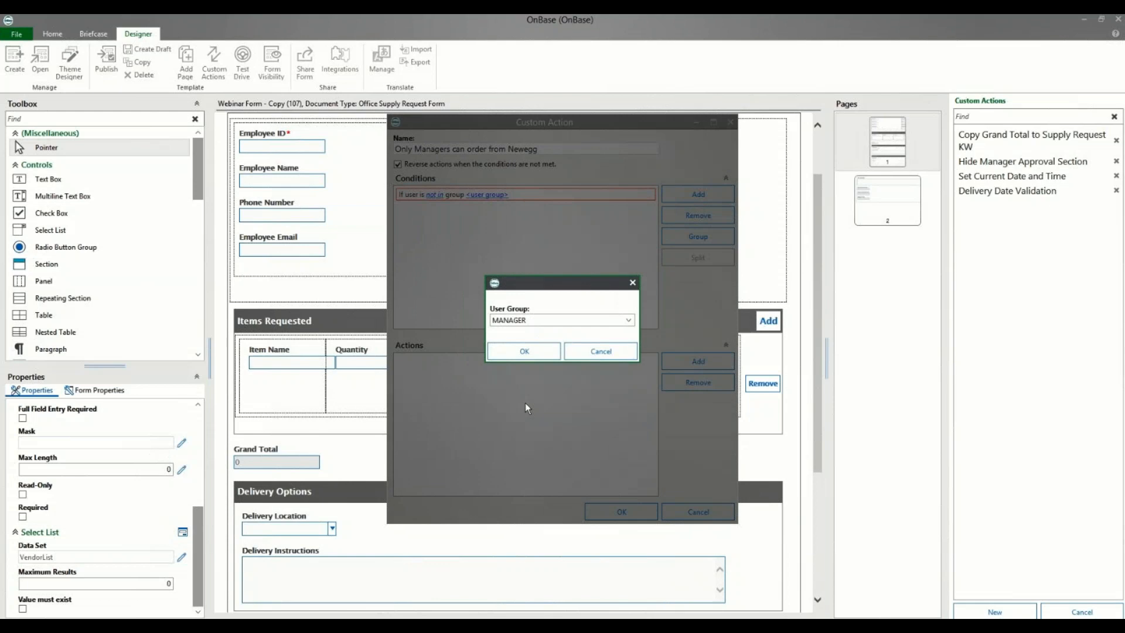
pyautogui.click(516, 350)
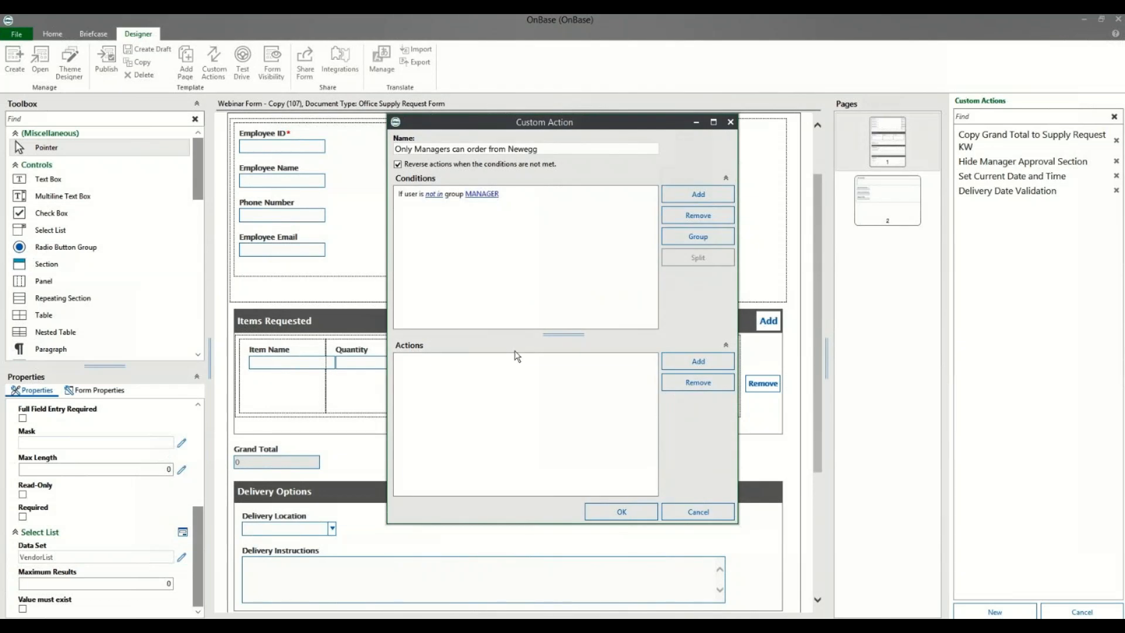
# Step: Add a Filter Select List action to the Newegg custom action
pyautogui.click(698, 361)
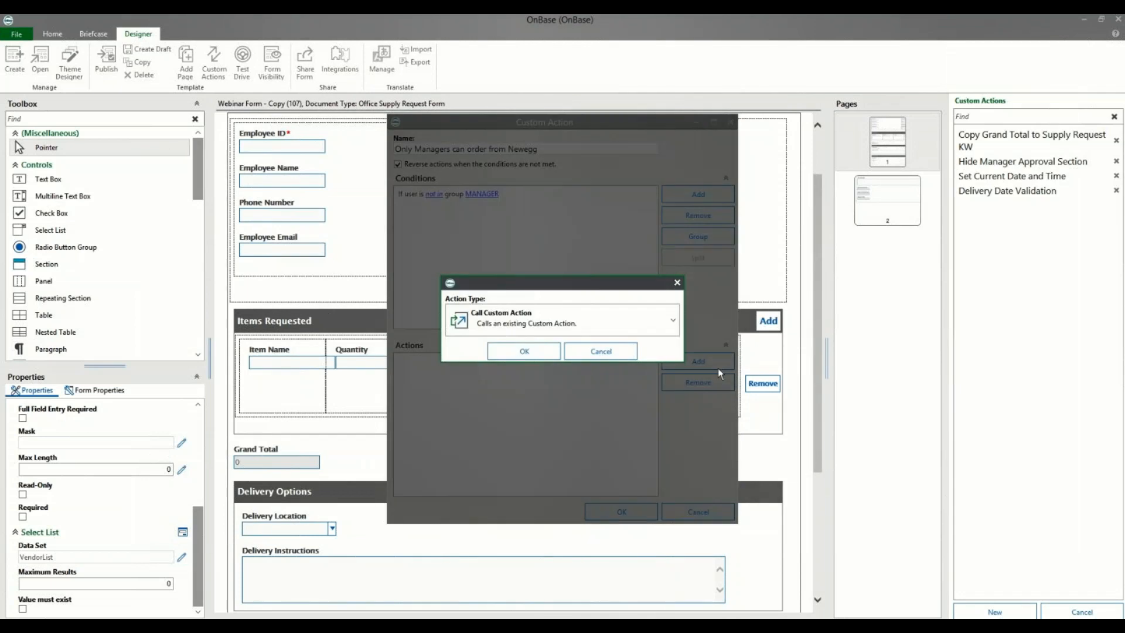
pyautogui.click(657, 328)
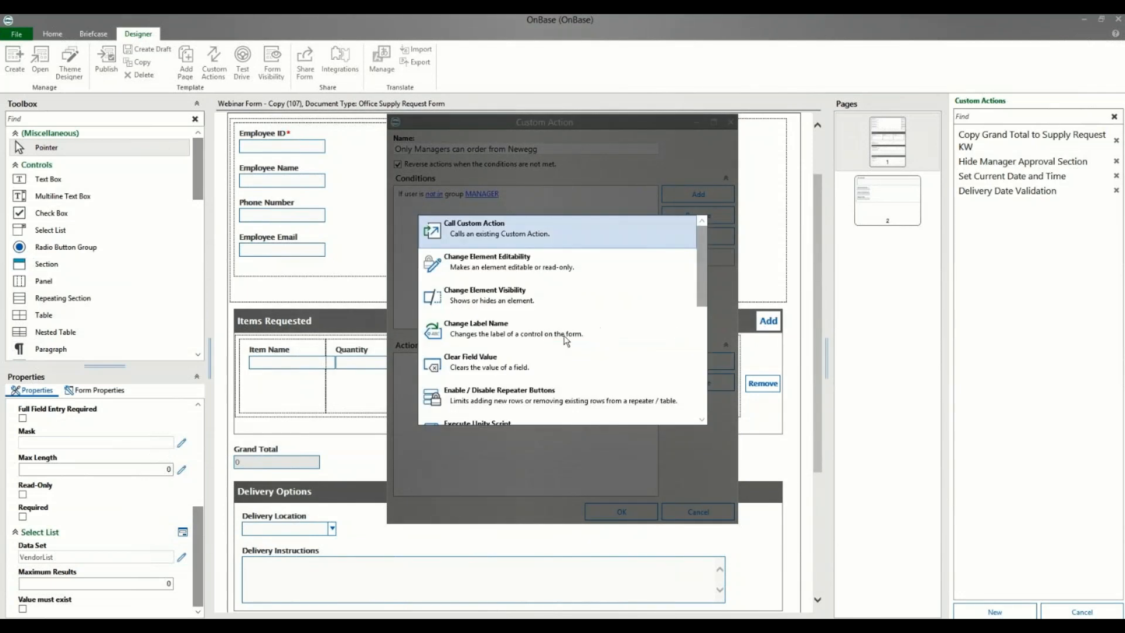
pyautogui.scroll(-5, 563, 346)
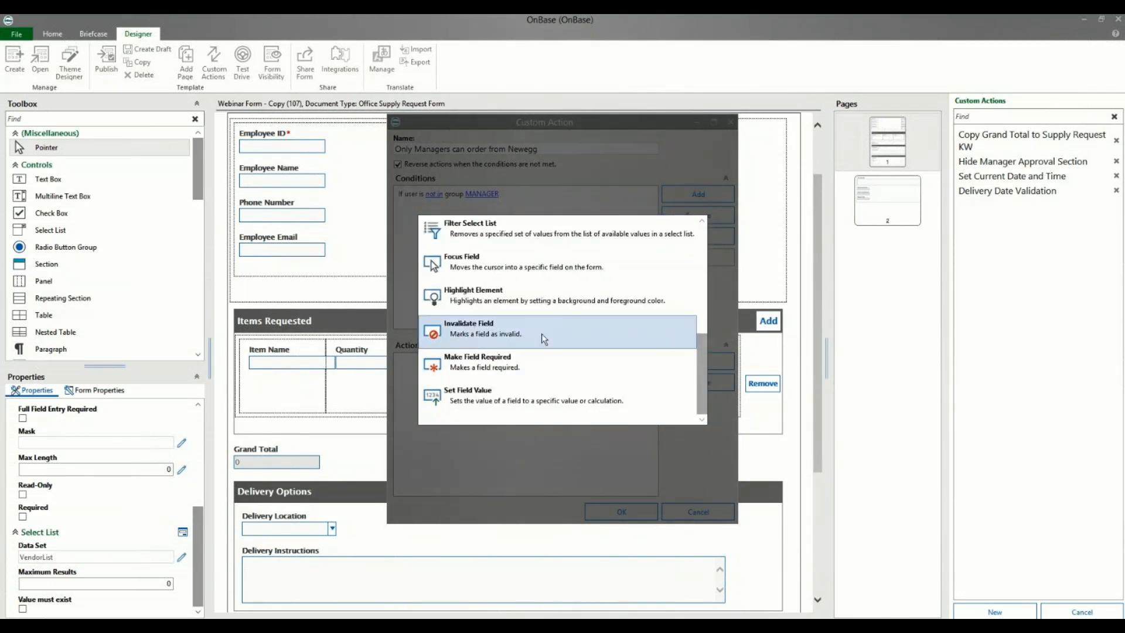
pyautogui.click(503, 245)
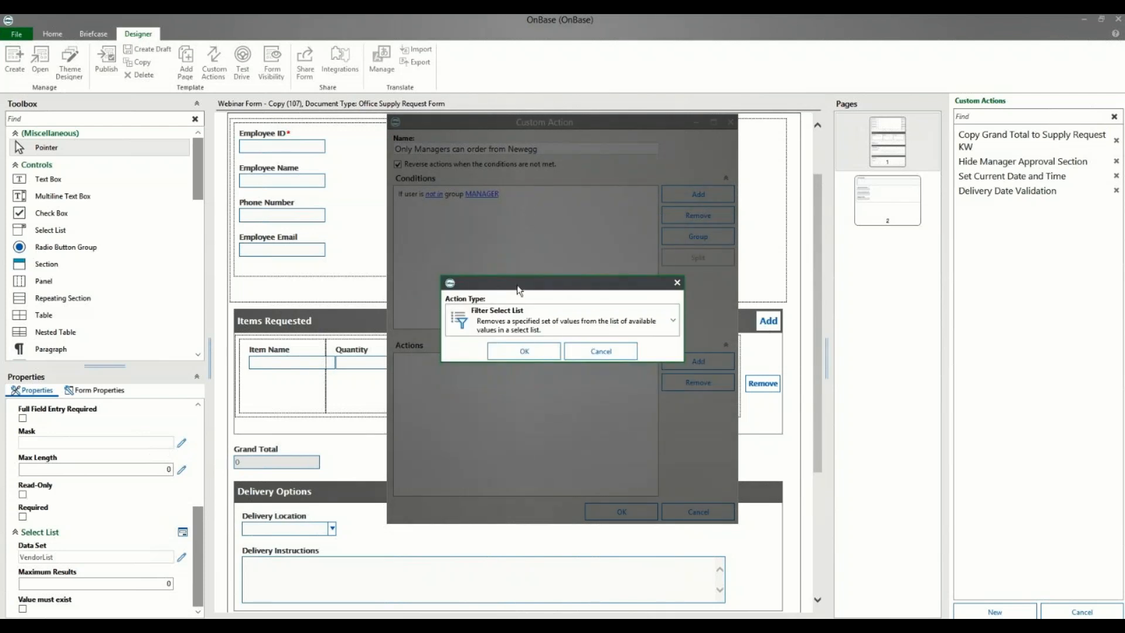
pyautogui.click(527, 350)
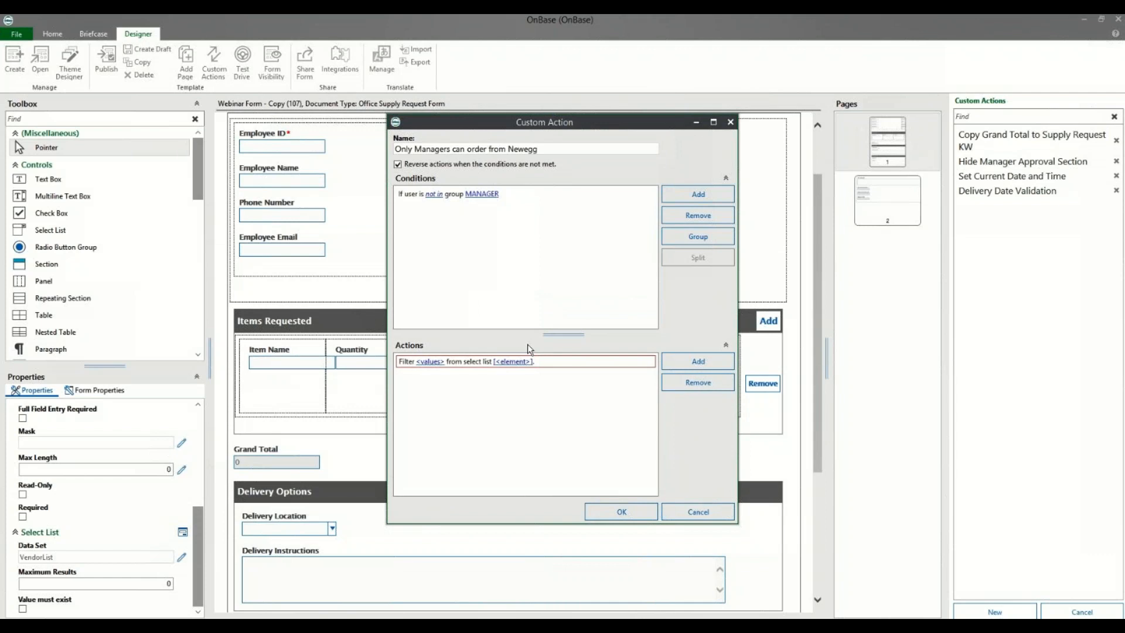
# Step: Choose IRVendor as the select list that the action filters
pyautogui.click(431, 362)
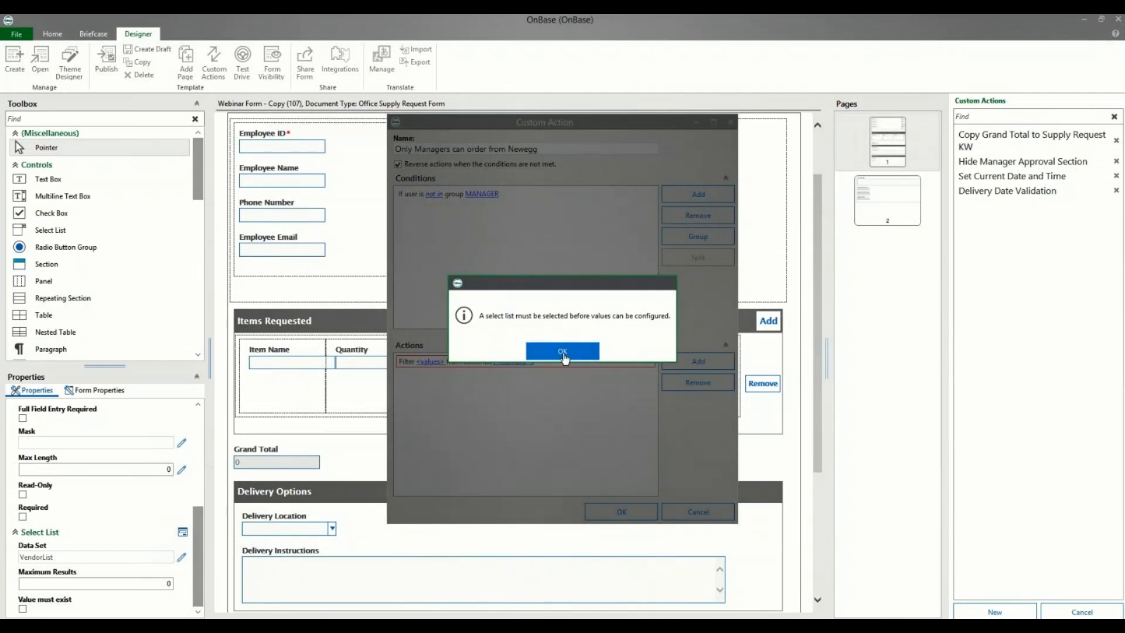
pyautogui.click(562, 352)
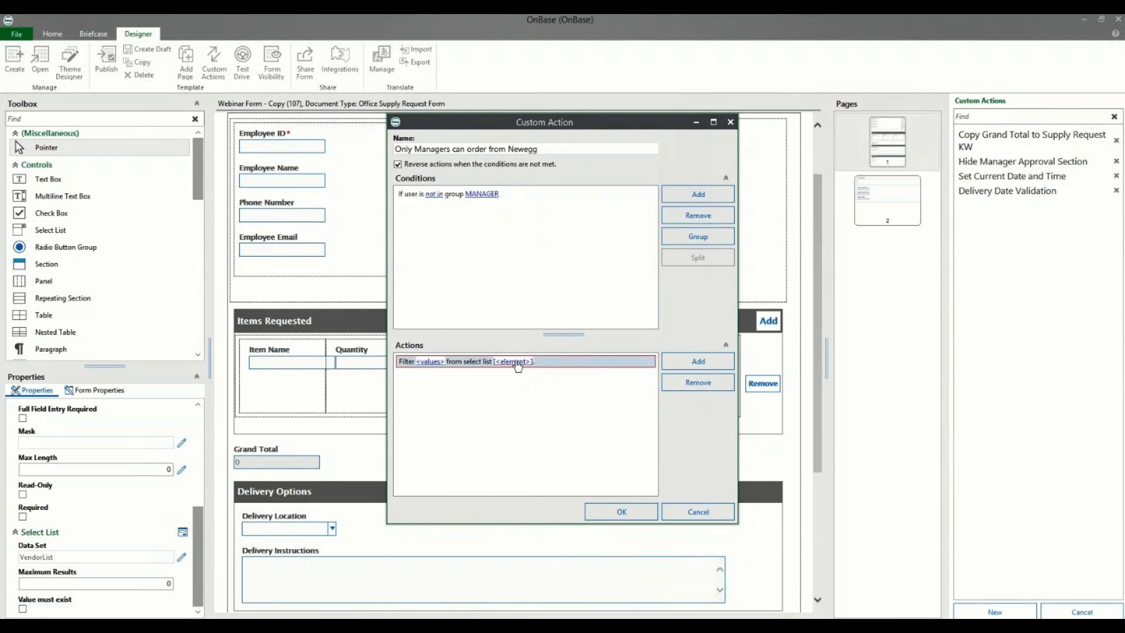
pyautogui.click(515, 362)
pyautogui.click(616, 321)
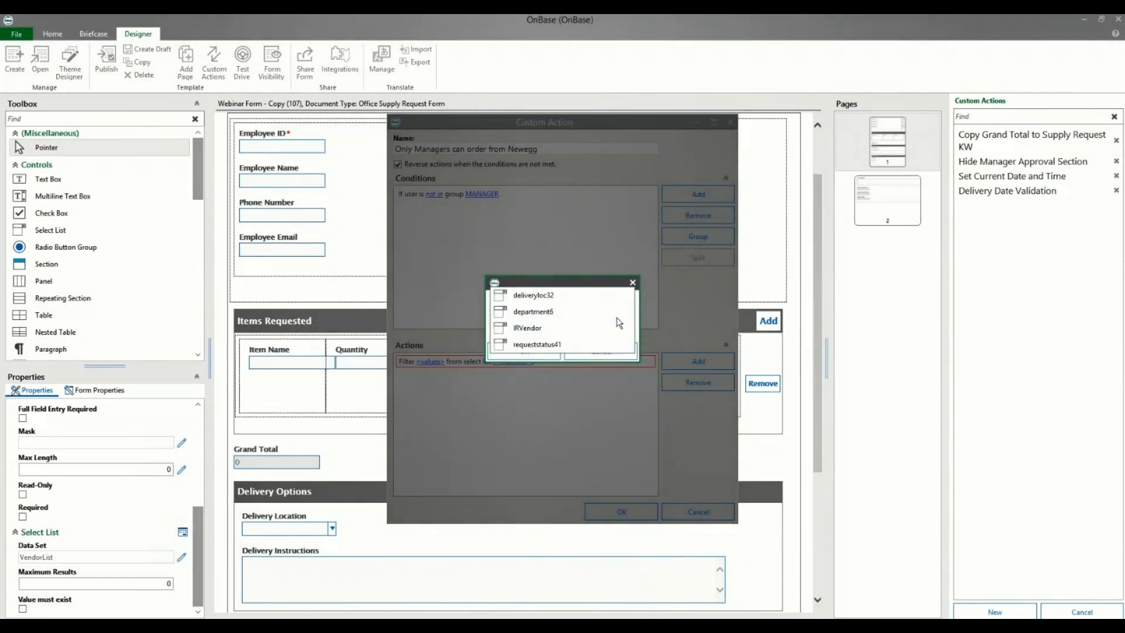
pyautogui.click(618, 328)
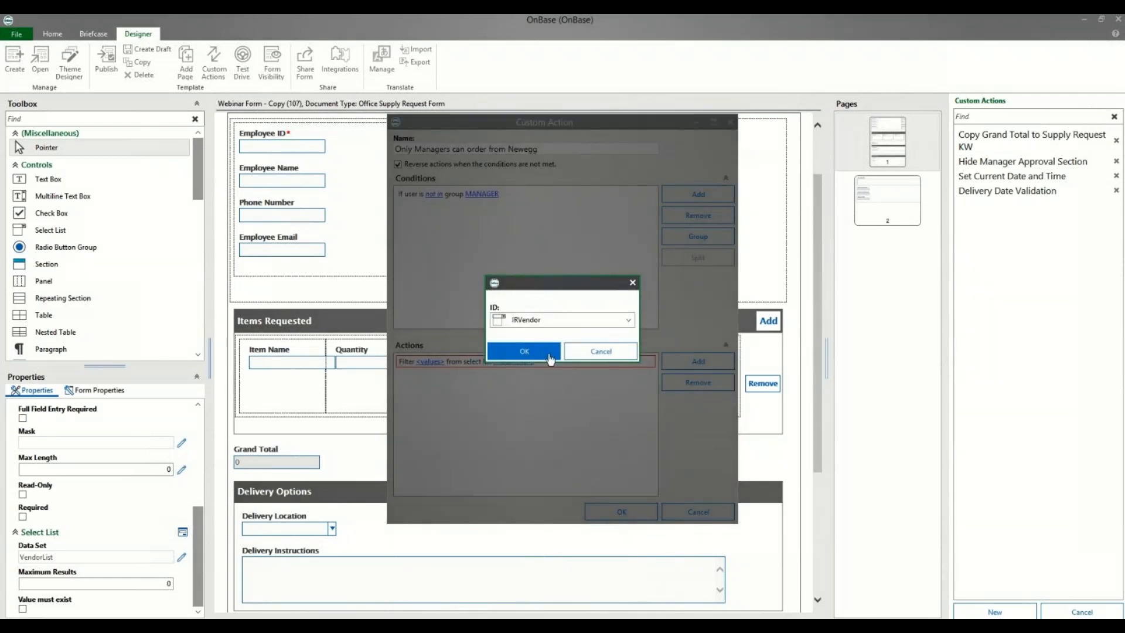
pyautogui.click(534, 354)
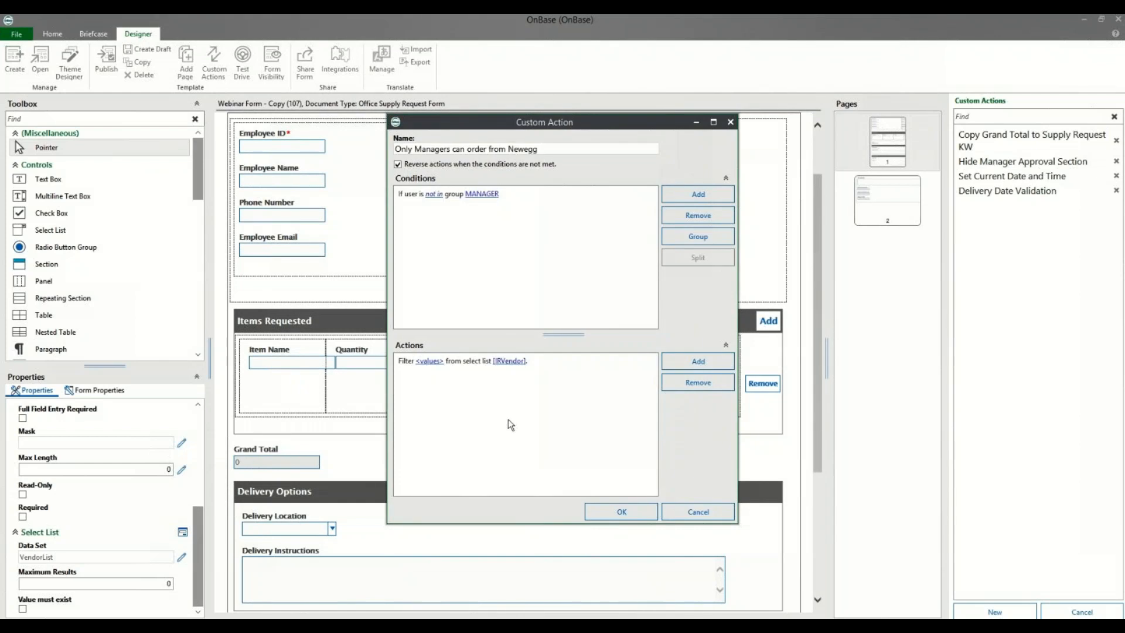
# Step: Set Newegg as the value filtered from the IRVendor select list and save the custom action
pyautogui.click(424, 361)
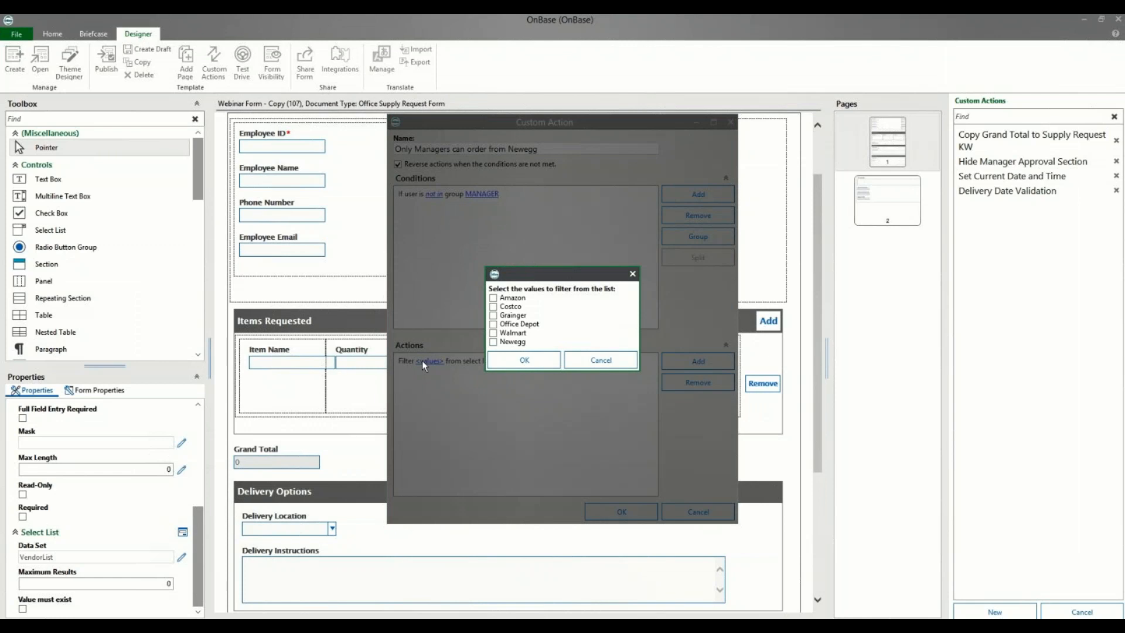
pyautogui.click(493, 342)
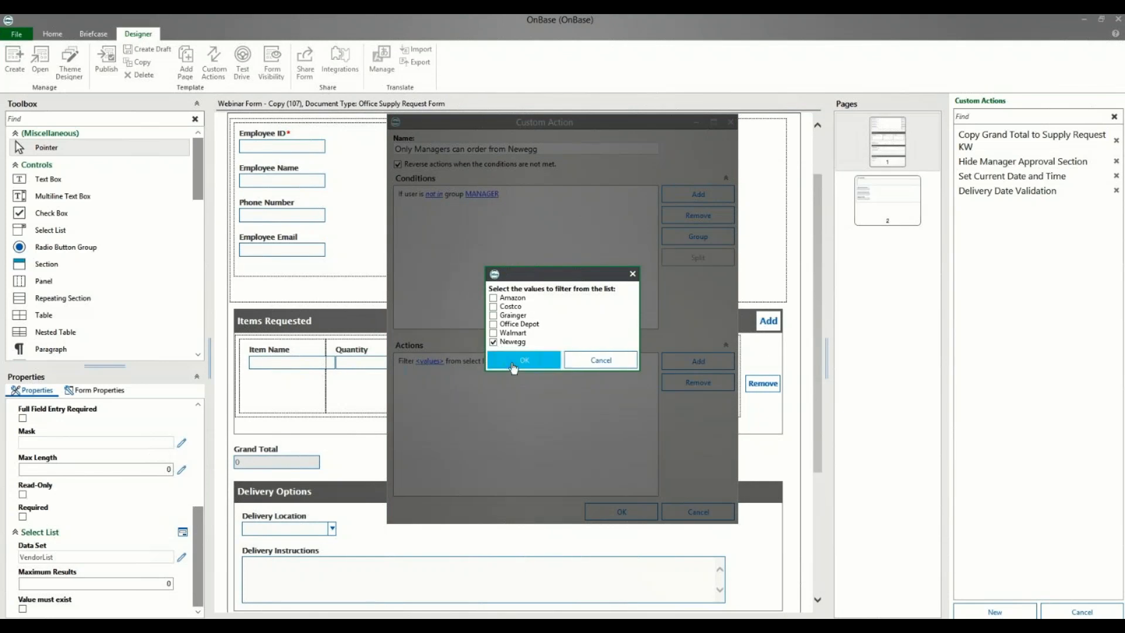
pyautogui.click(514, 361)
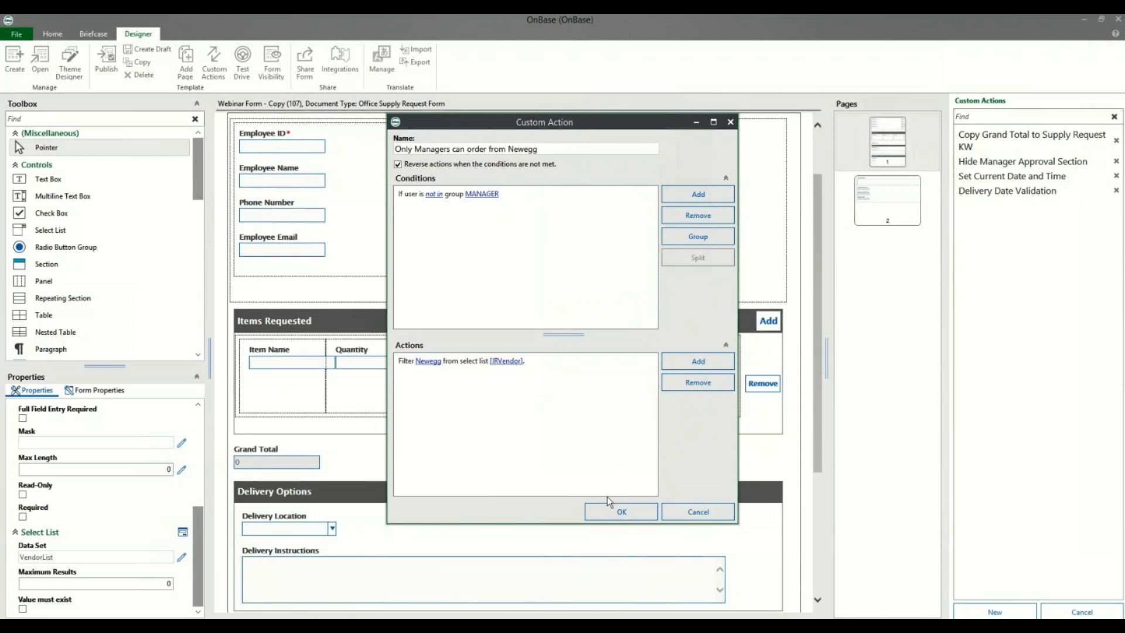
pyautogui.click(614, 514)
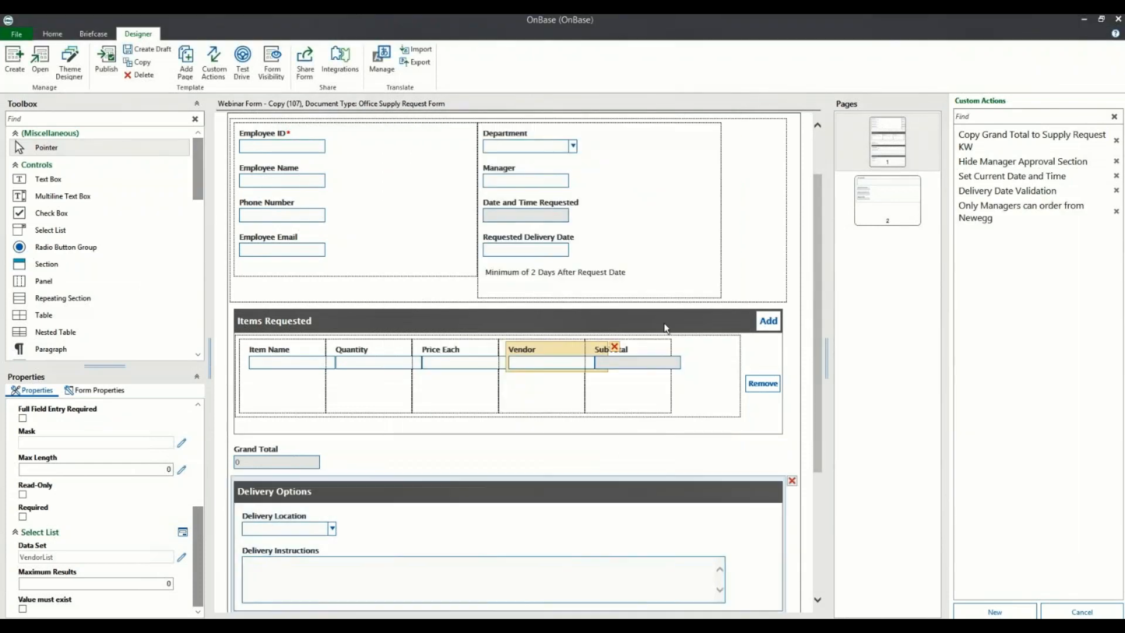
# Step: Test drive the form without impersonating a user group and check the options in the Vendor list
pyautogui.click(246, 69)
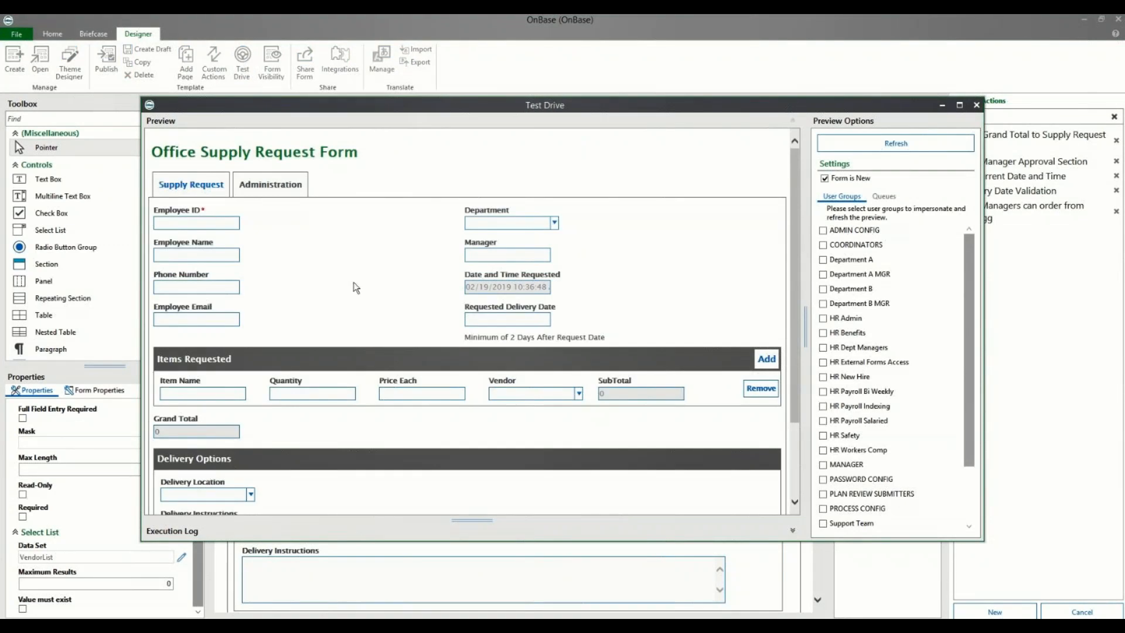
pyautogui.click(578, 393)
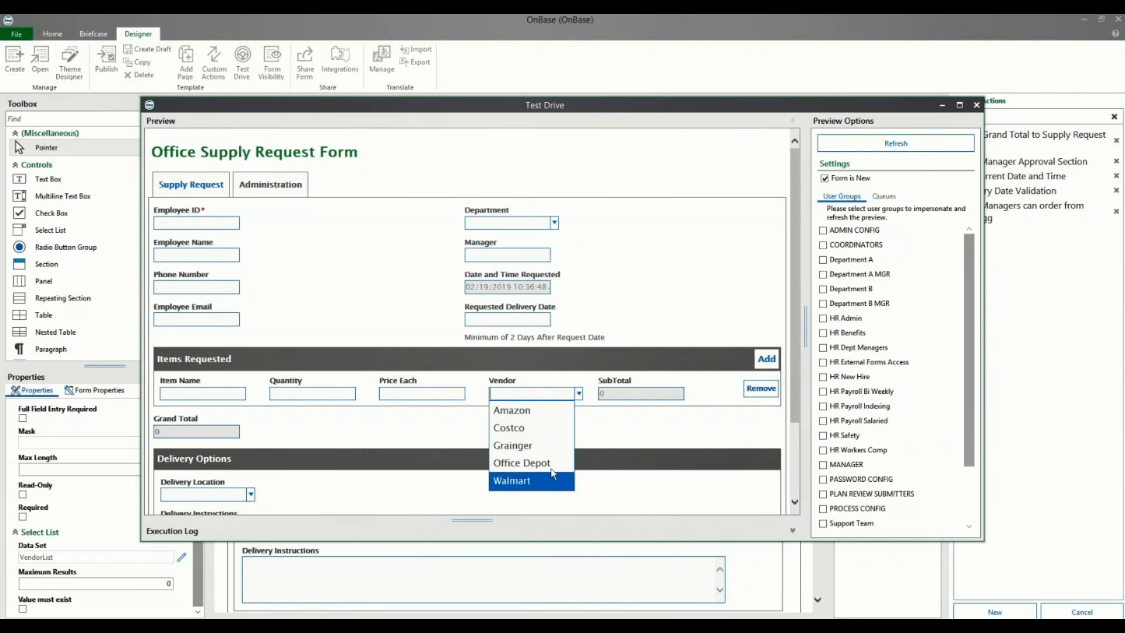
pyautogui.click(711, 268)
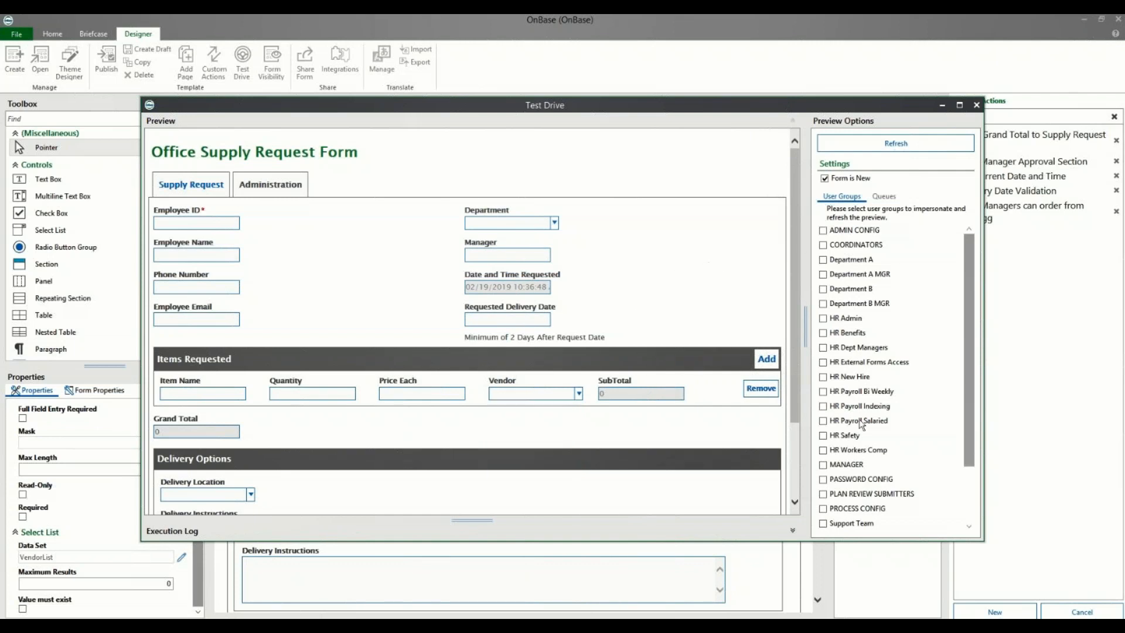
# Step: Refresh the form preview as the MANAGER user group and choose Newegg as the item's vendor
pyautogui.click(830, 467)
pyautogui.click(937, 144)
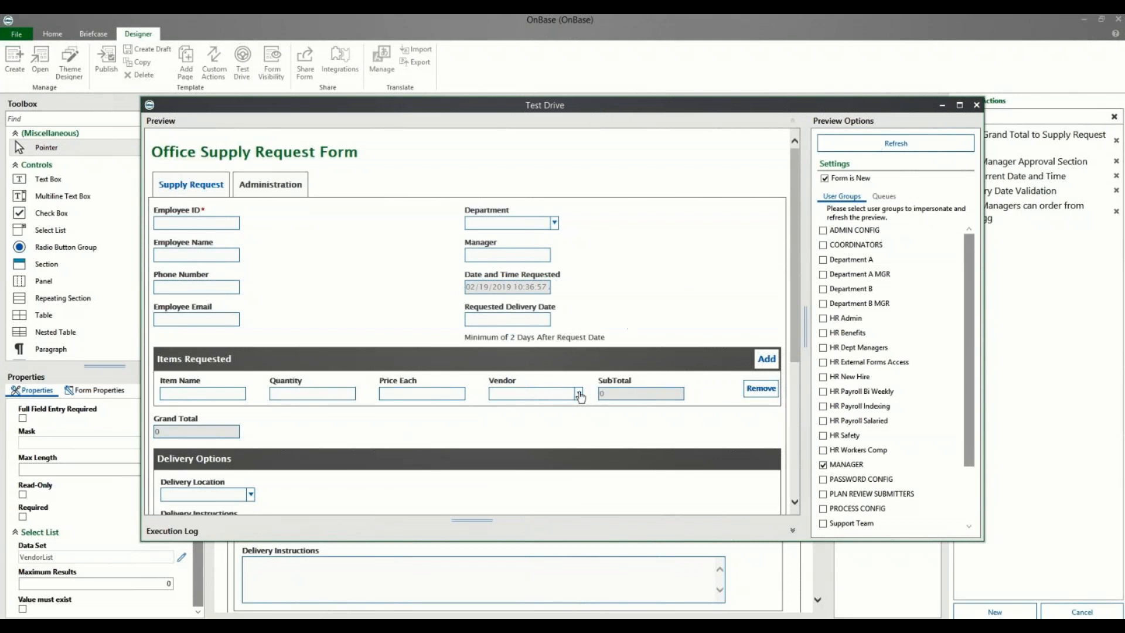
pyautogui.click(540, 393)
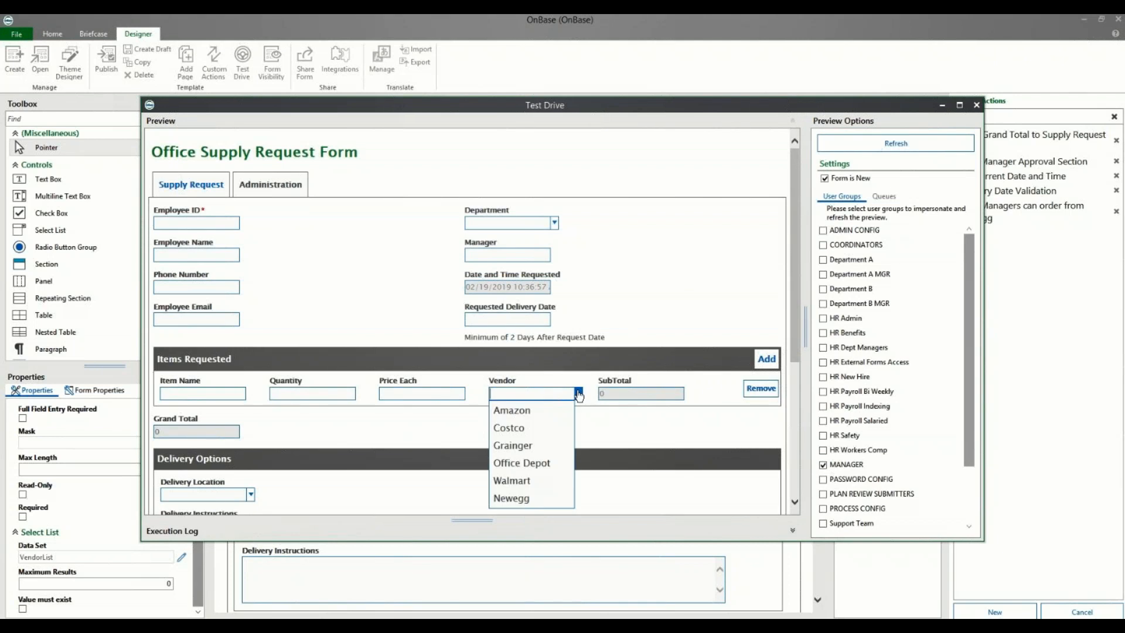
pyautogui.click(545, 504)
# Step: Fill in the requested item row with item name Laptop, quantity 1 and price 1000
pyautogui.click(213, 393)
pyautogui.write('Laptop')
pyautogui.press('Tab')
pyautogui.write('1')
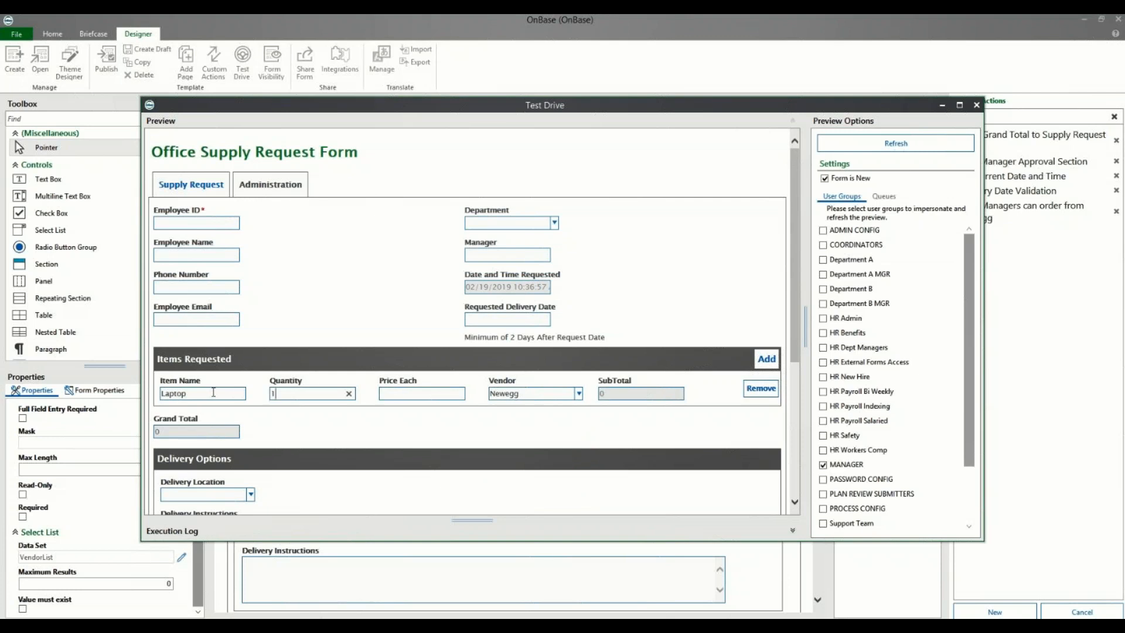
pyautogui.write('1000')
pyautogui.press('Tab')
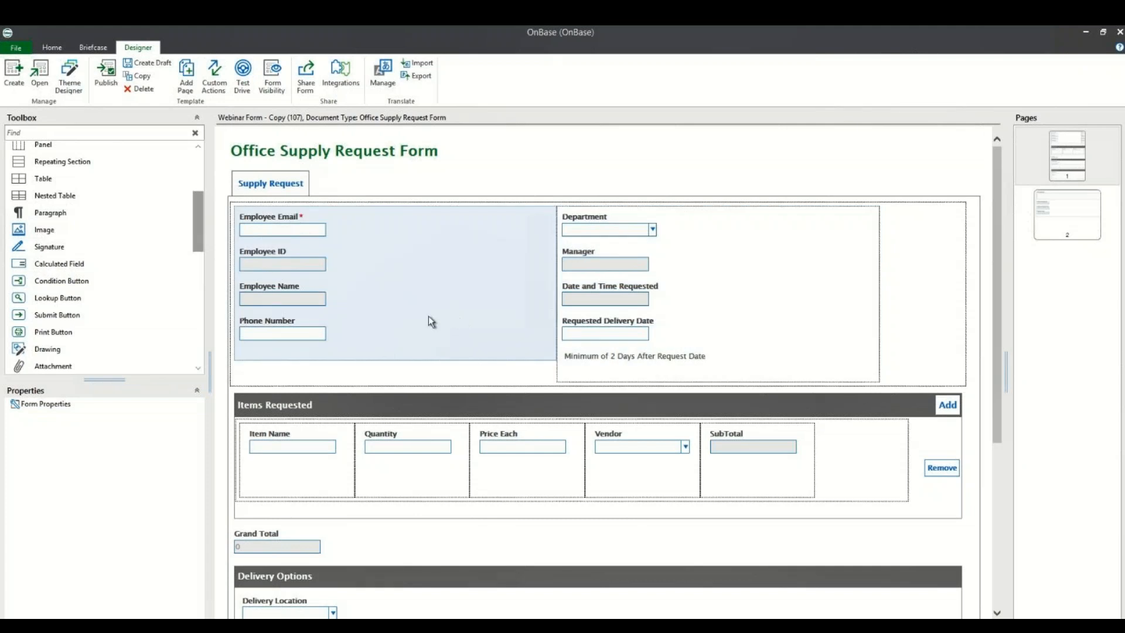
# Step: Add a Condition Button to the form directly below the Phone Number field
pyautogui.moveTo(201, 221)
pyautogui.mouseDown()
pyautogui.moveTo(204, 160)
pyautogui.moveTo(203, 202)
pyautogui.mouseUp()
pyautogui.click(74, 291)
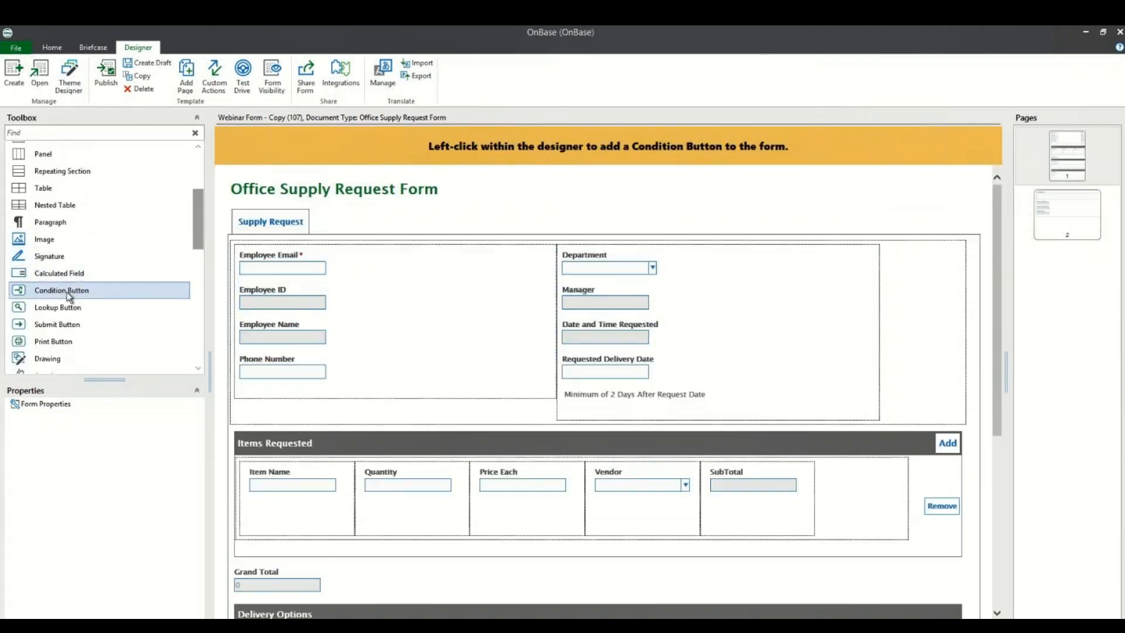
pyautogui.moveTo(238, 362); pyautogui.dragTo(262, 380)
# Step: Set the condition button's ID to ClearSection and its label to Clear Section
pyautogui.click(129, 443)
pyautogui.moveTo(130, 444); pyautogui.dragTo(7, 447)
pyautogui.write('ClearSection')
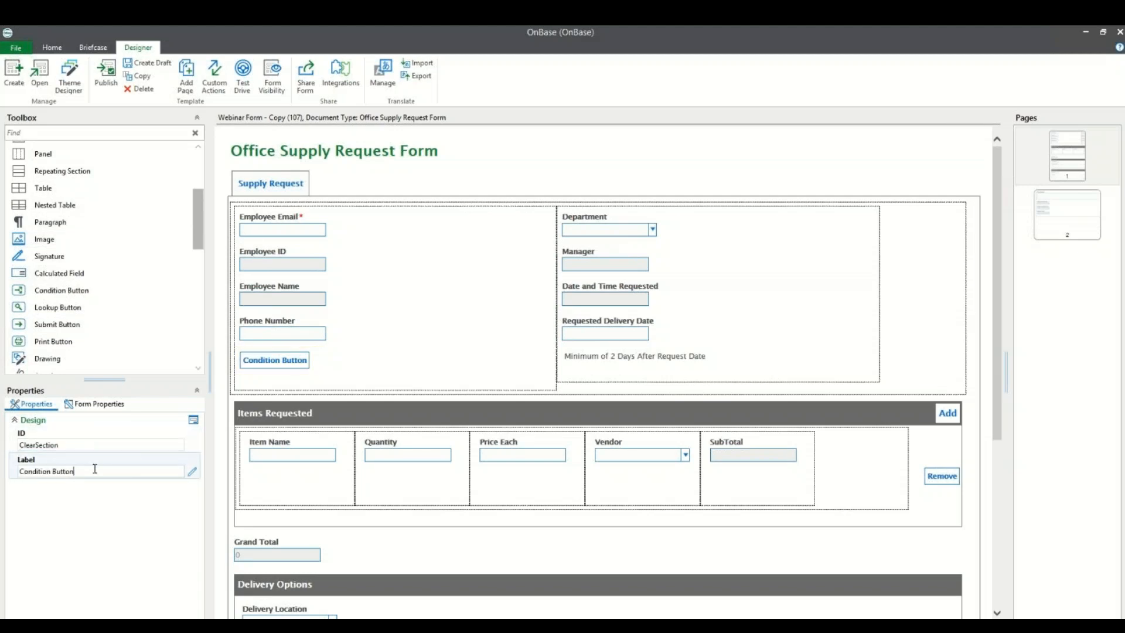
pyautogui.moveTo(95, 474); pyautogui.dragTo(3, 471)
pyautogui.write('Clear Section')
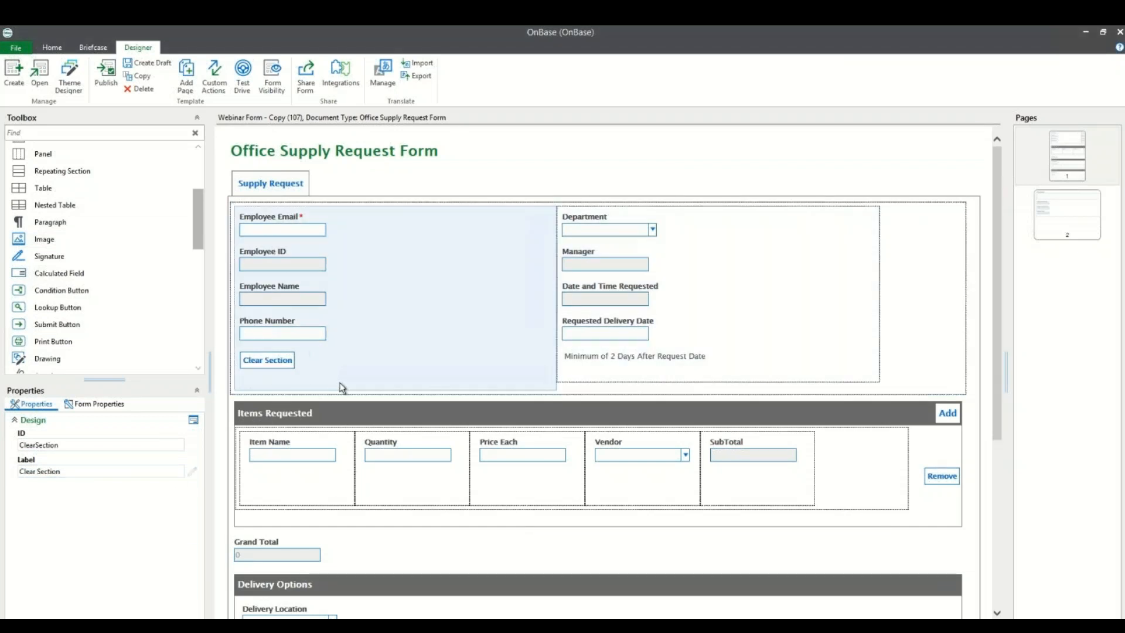
pyautogui.click(341, 387)
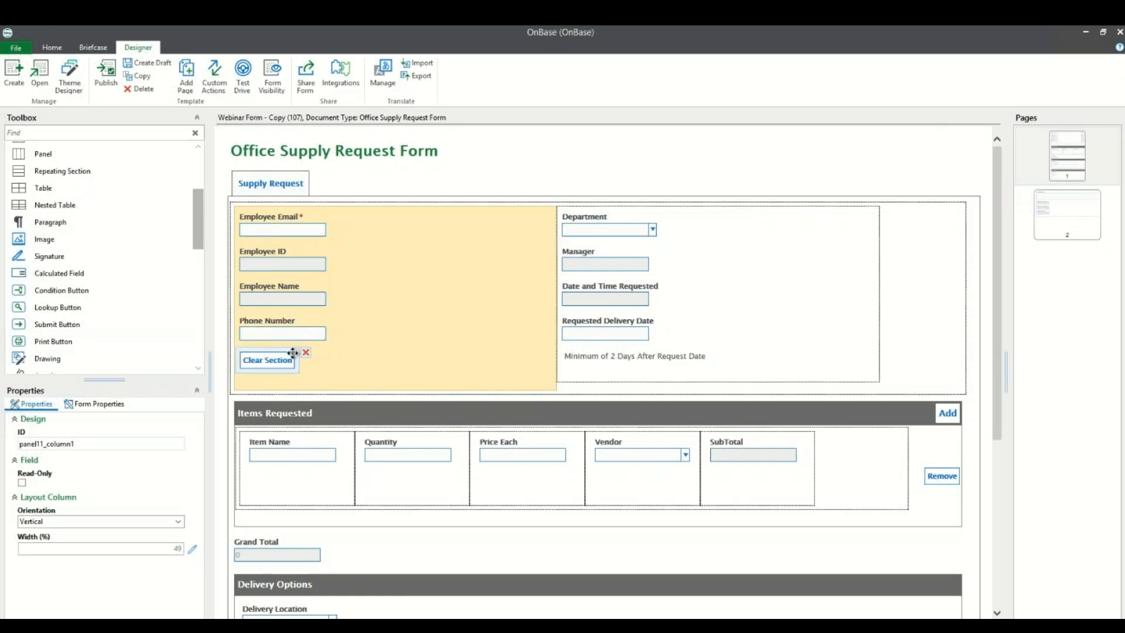
# Step: Create a new custom action named Clear Section
pyautogui.click(212, 88)
pyautogui.click(1010, 617)
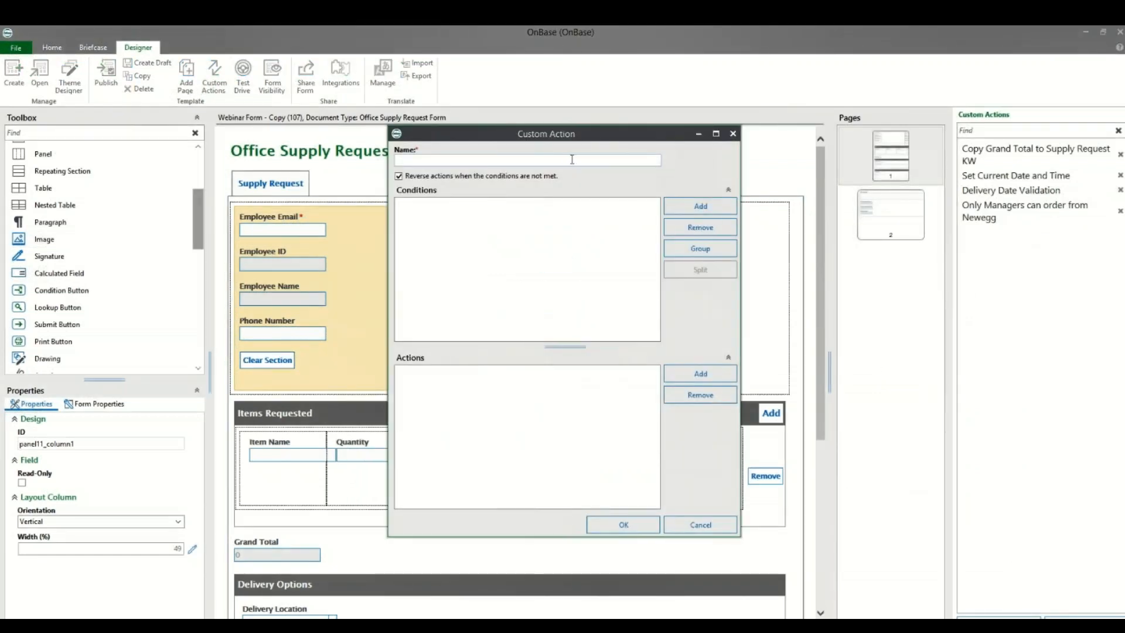
pyautogui.write('Clear Section')
# Step: Add a Condition Button Clicked condition to the custom action, using ClearSection as the button
pyautogui.click(701, 206)
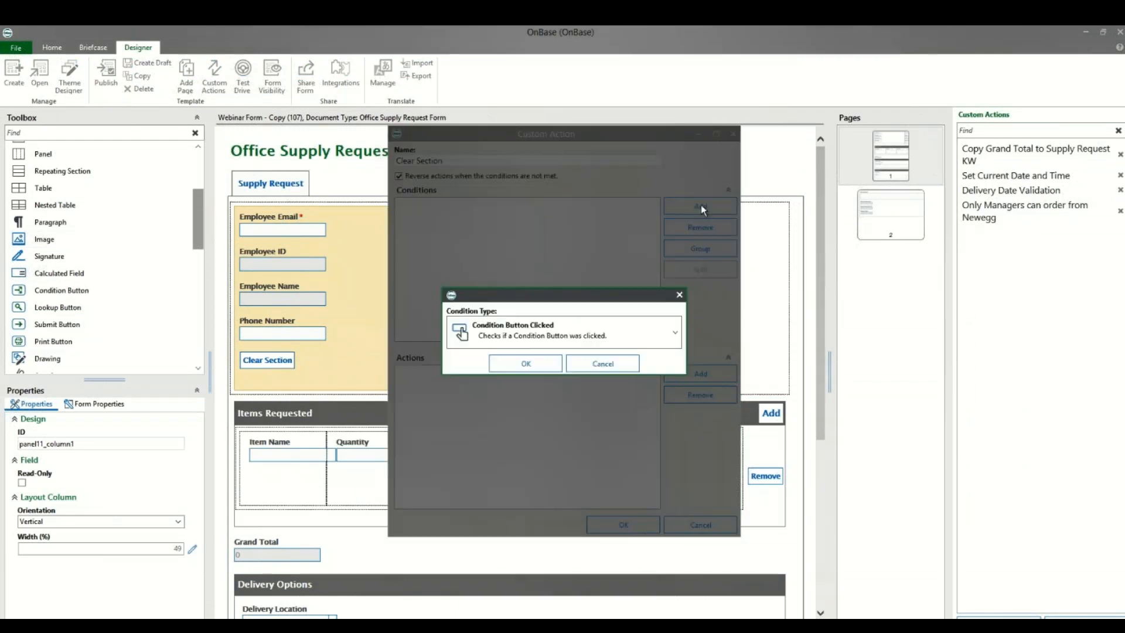
pyautogui.click(522, 366)
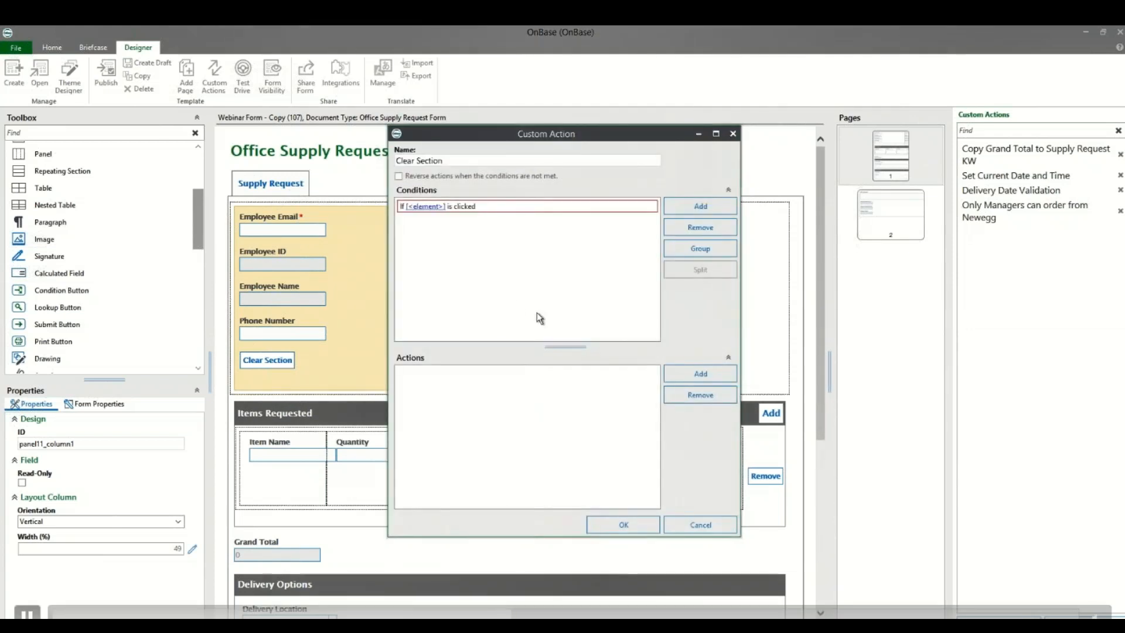
pyautogui.click(425, 207)
pyautogui.click(617, 328)
pyautogui.click(535, 335)
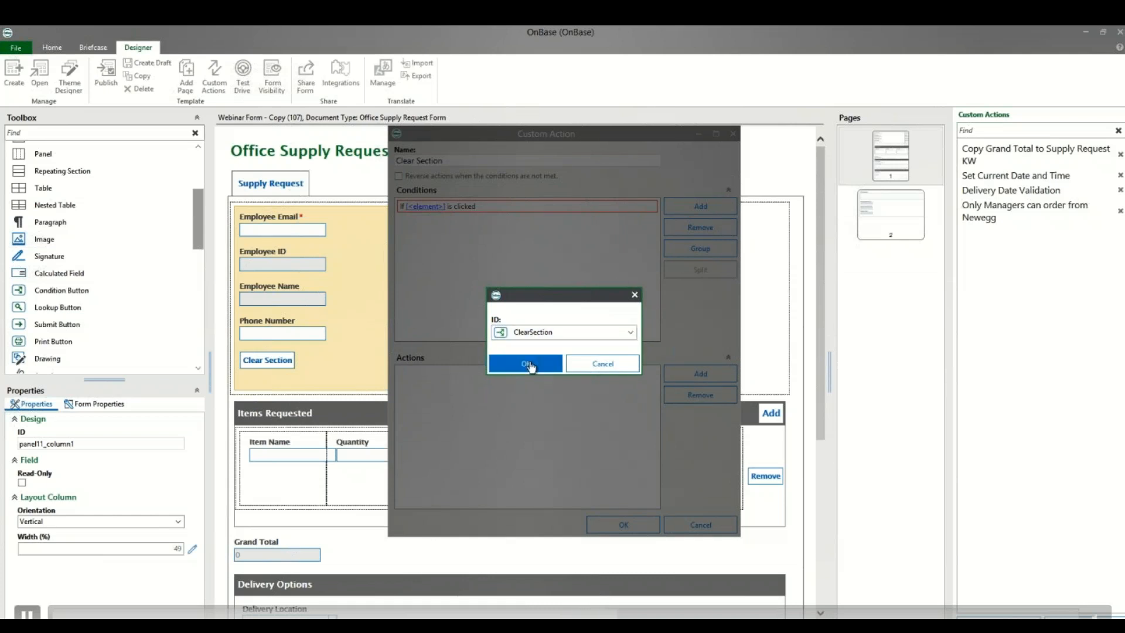
pyautogui.click(529, 364)
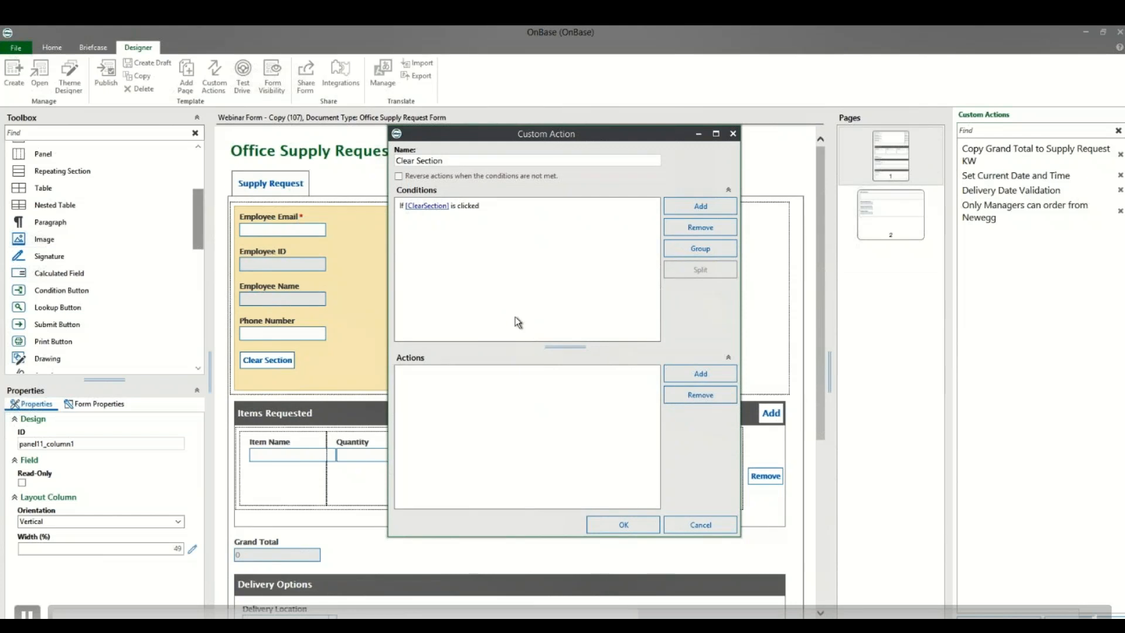
# Step: Add a Clear Field Value action that clears the employeeid8 field
pyautogui.click(697, 375)
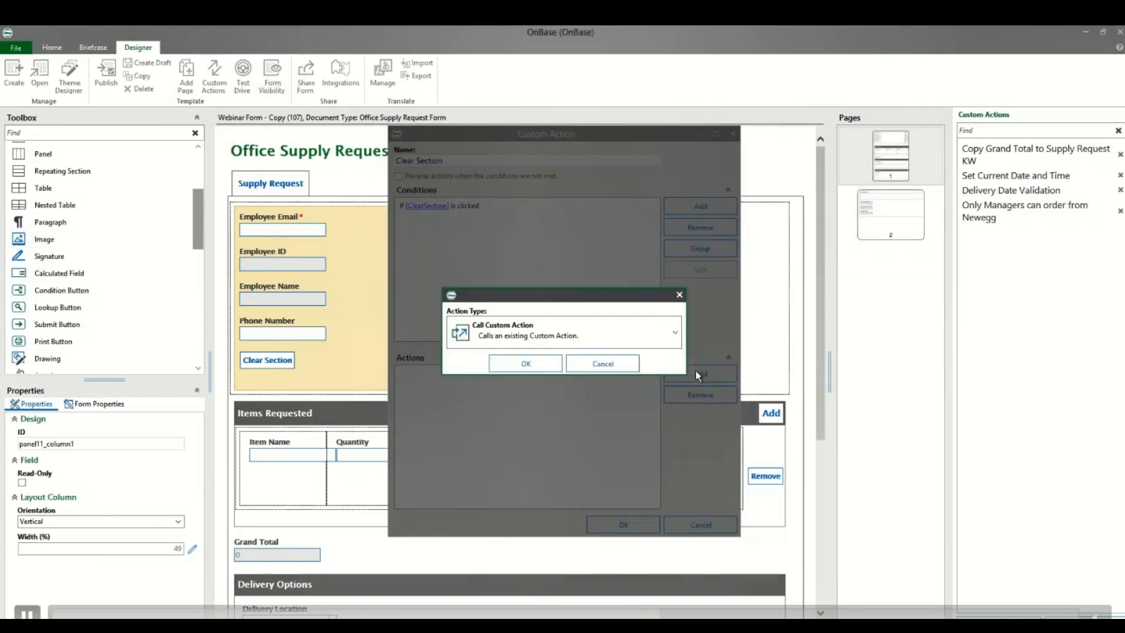
pyautogui.click(672, 336)
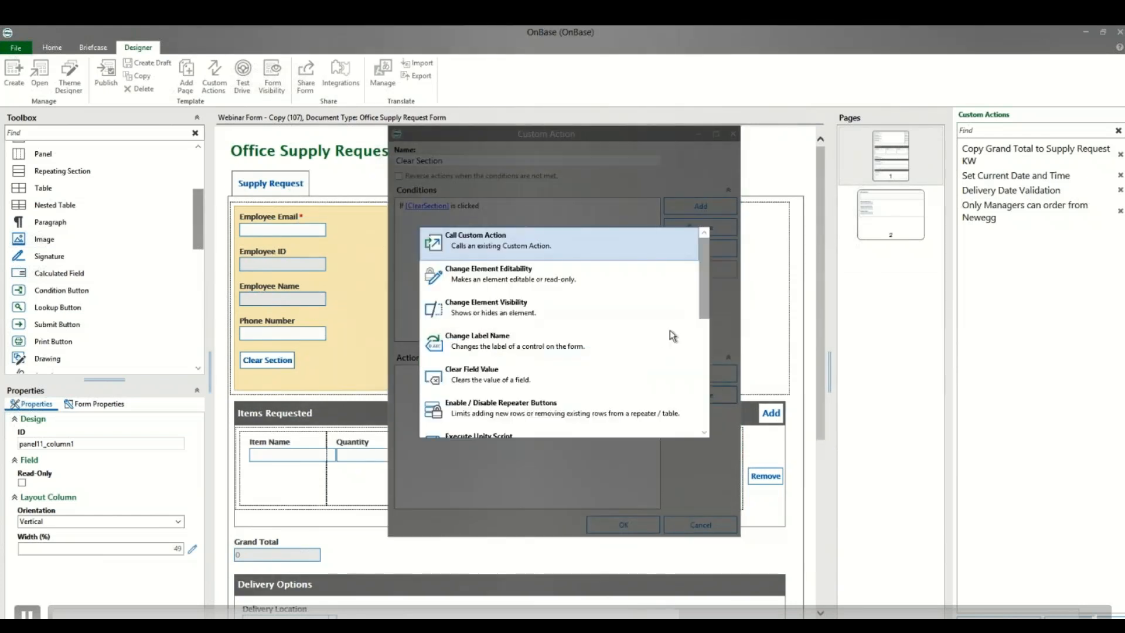
pyautogui.click(502, 386)
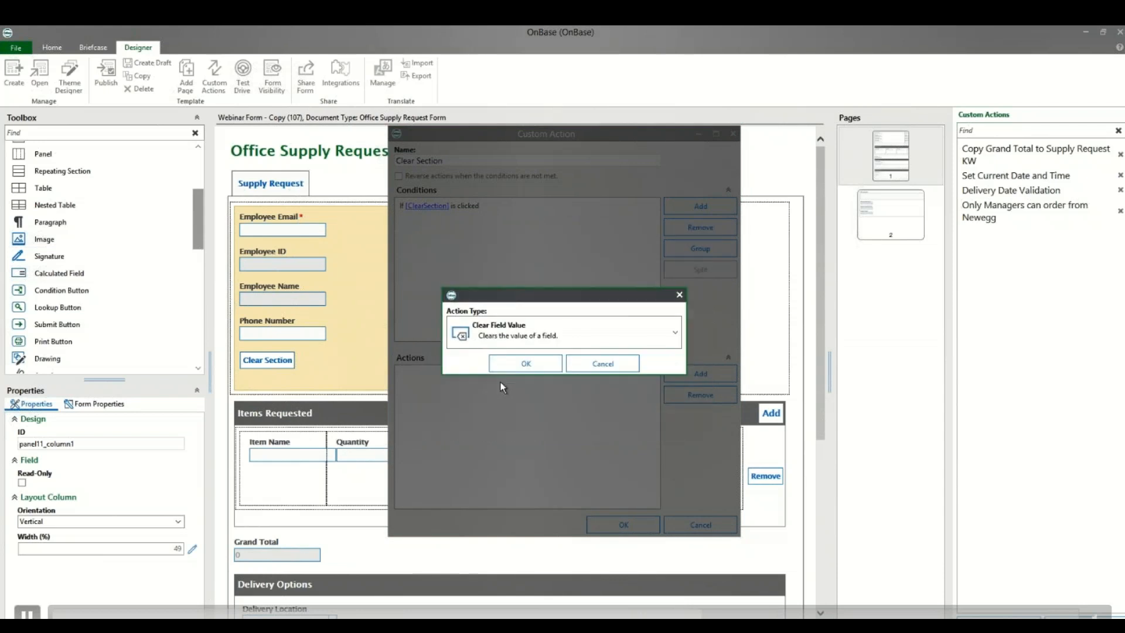
pyautogui.click(525, 363)
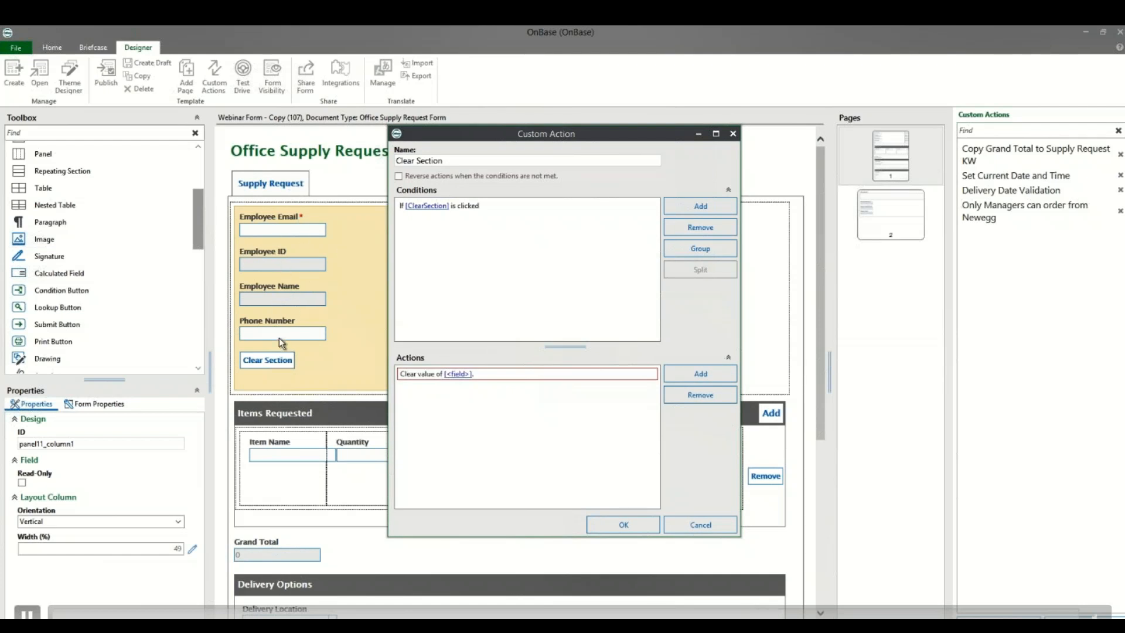
pyautogui.click(457, 373)
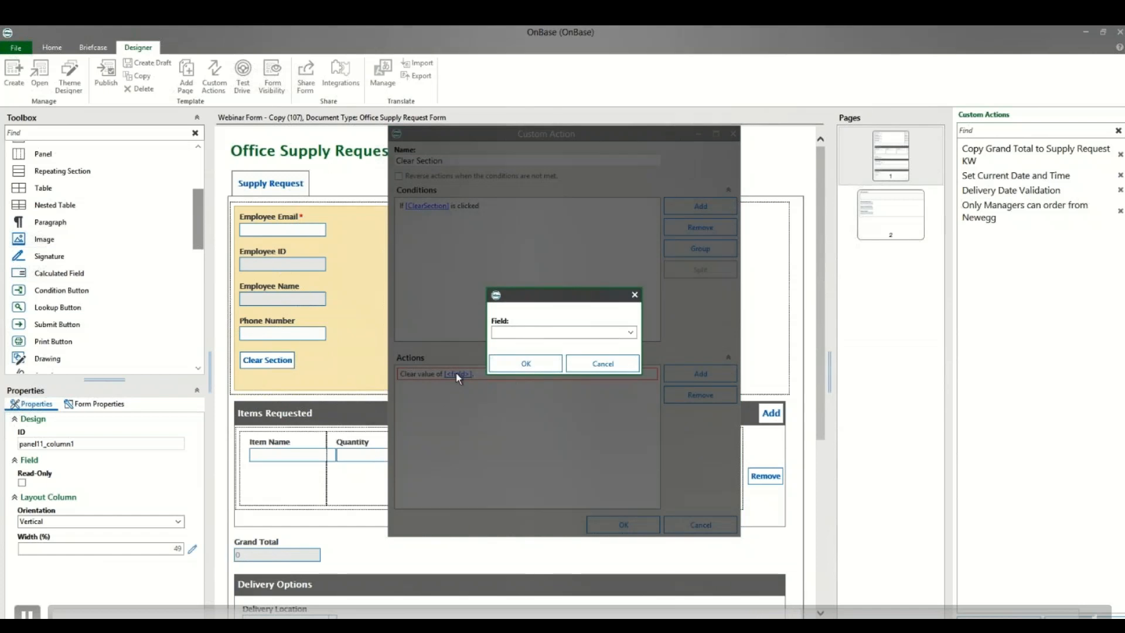
pyautogui.click(628, 331)
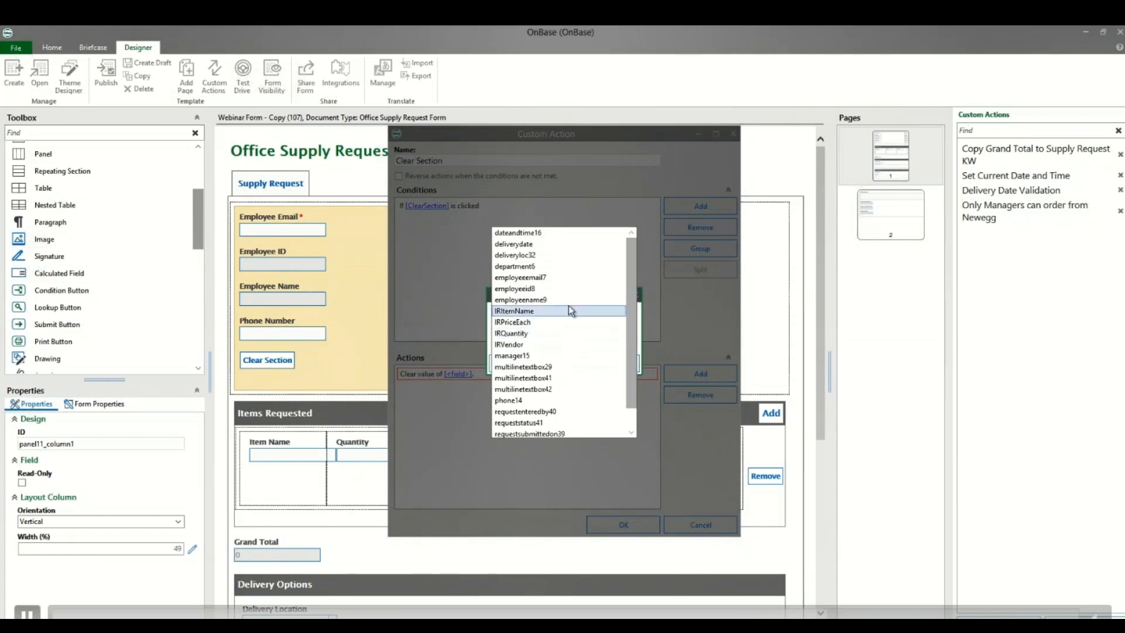
pyautogui.click(533, 288)
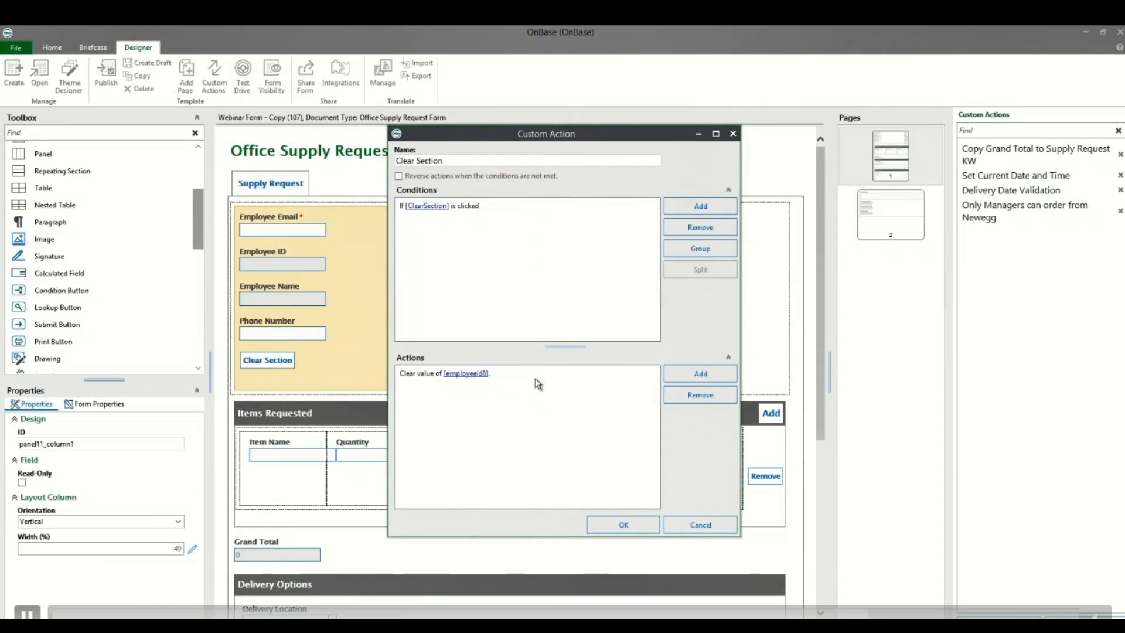
# Step: Add another Clear Field Value action for the employeename9 field and save the Clear Section custom action
pyautogui.click(698, 371)
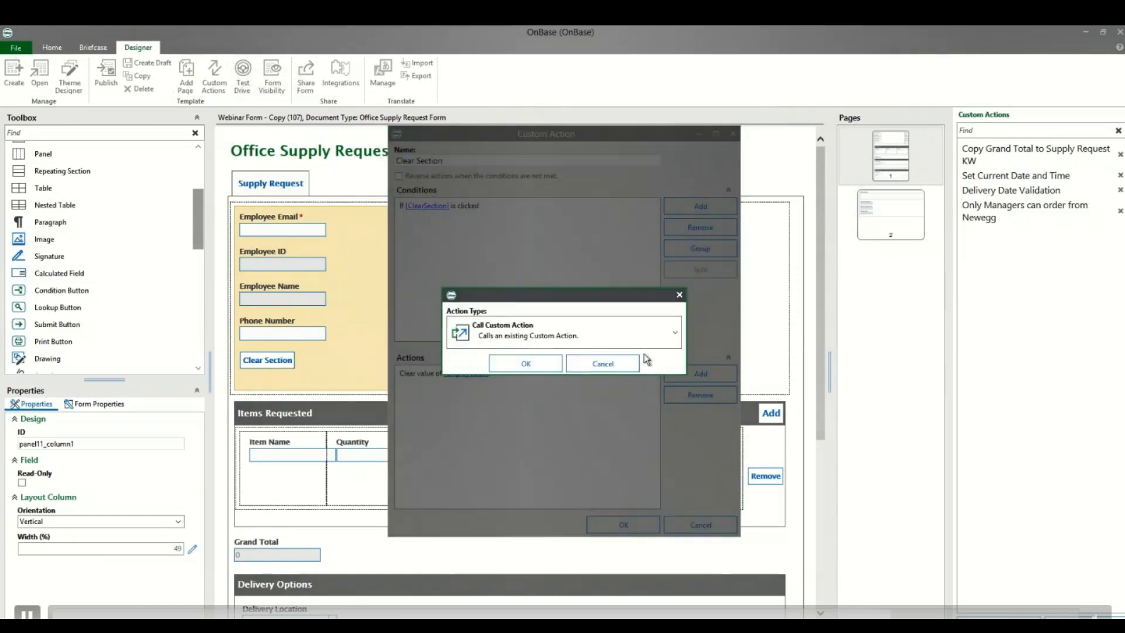
pyautogui.click(622, 340)
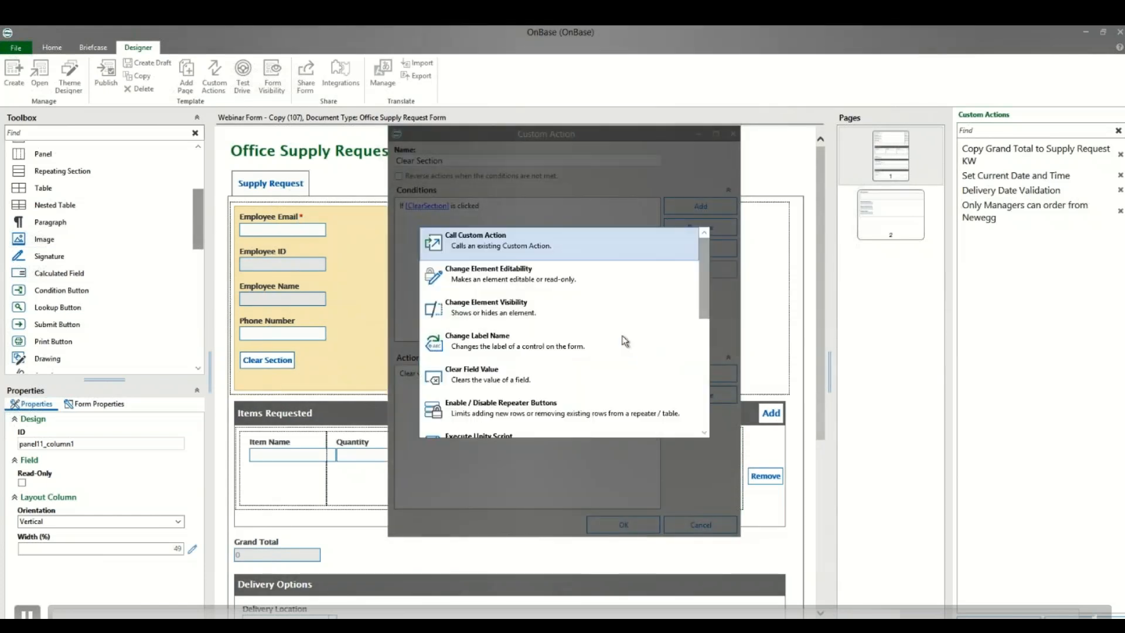
pyautogui.click(503, 383)
pyautogui.click(519, 363)
pyautogui.click(459, 385)
pyautogui.click(545, 333)
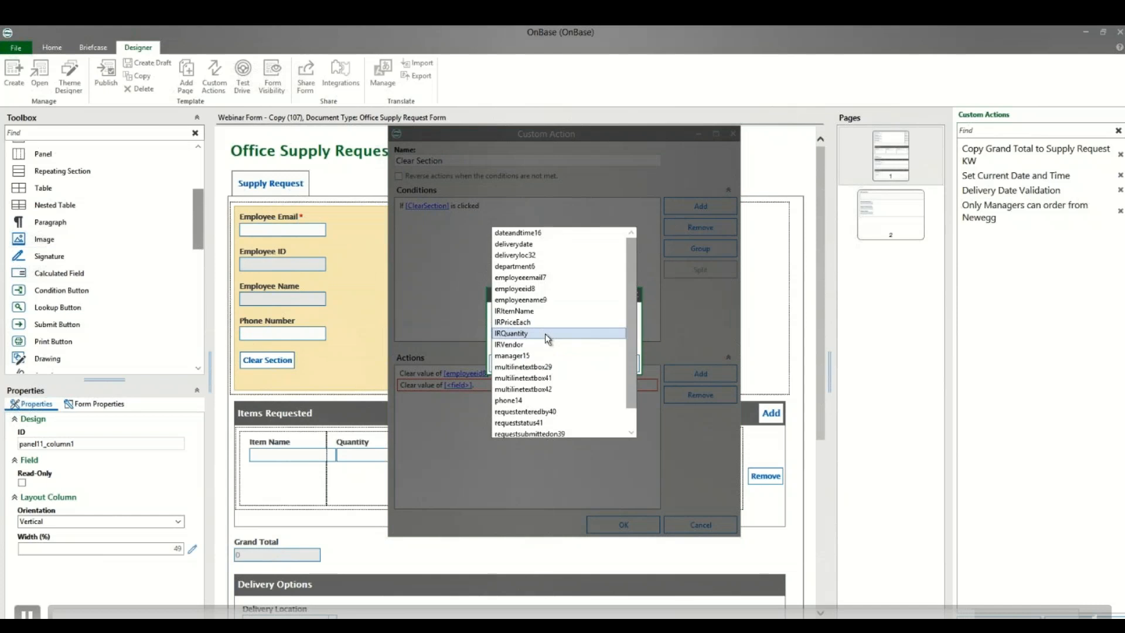
pyautogui.click(538, 300)
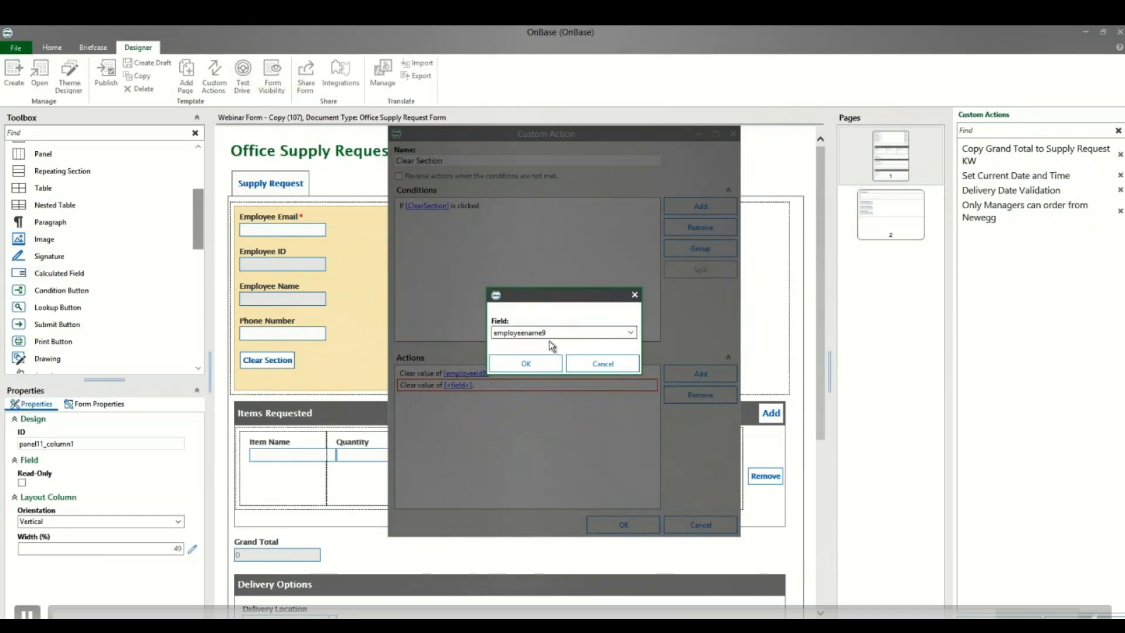
pyautogui.click(525, 364)
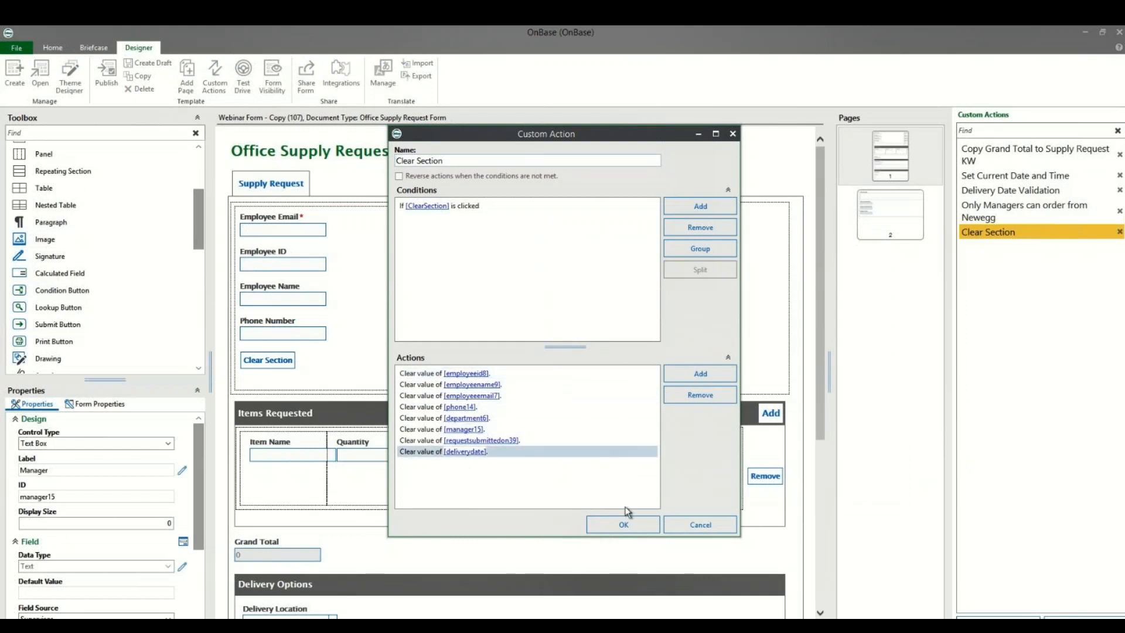
pyautogui.click(630, 525)
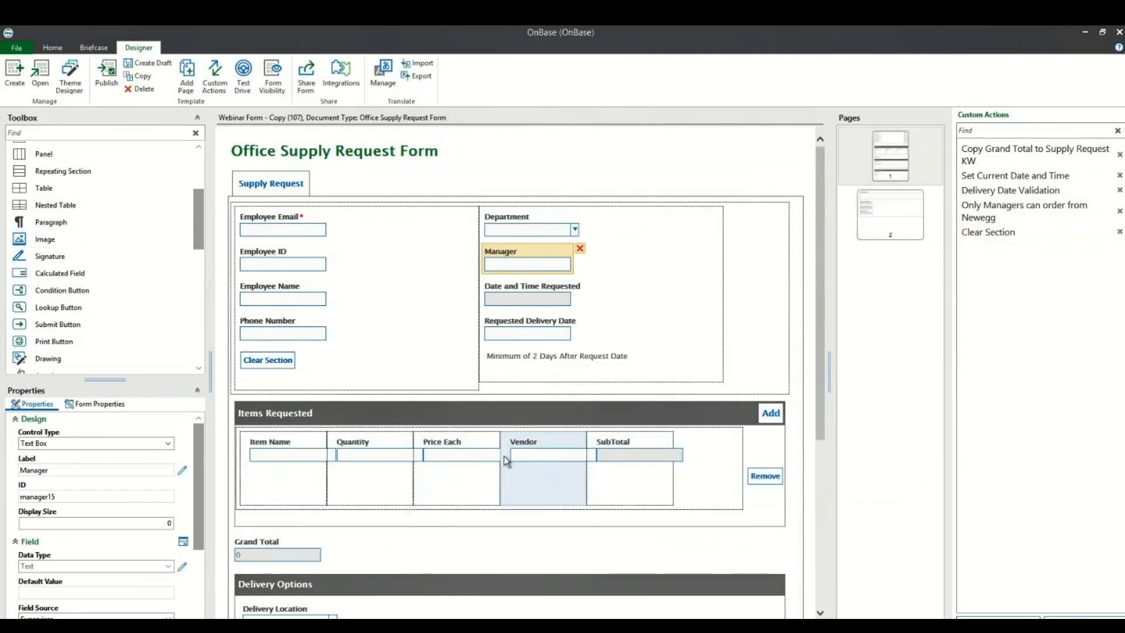
# Step: Open a test preview of the form and fill in the employee's email, ID and name
pyautogui.click(244, 75)
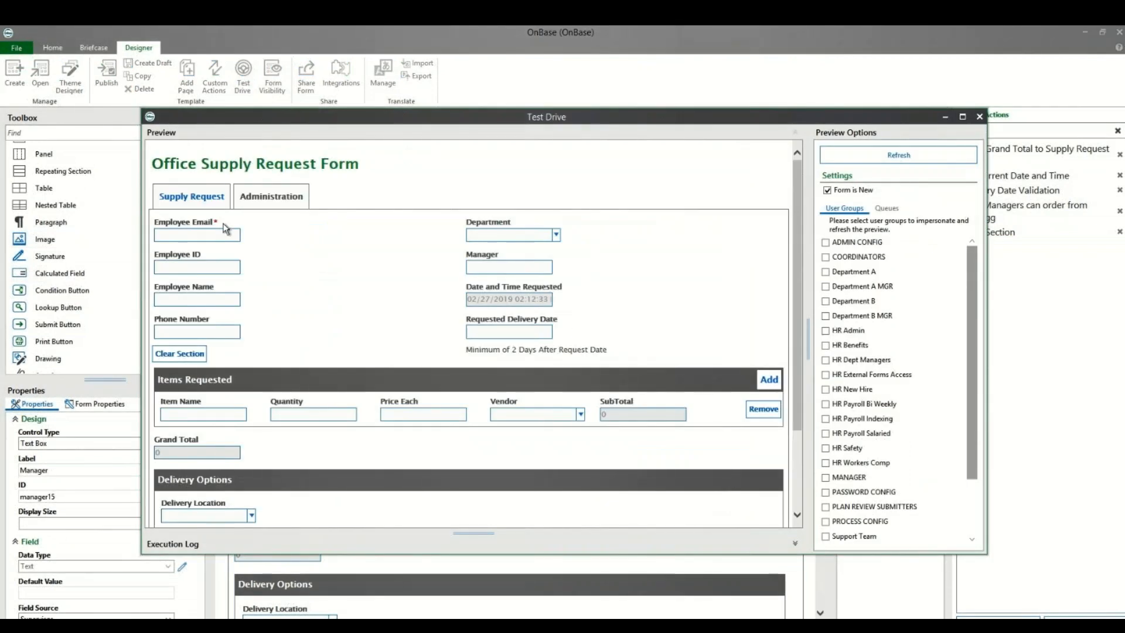
pyautogui.write('jdoe@test.com')
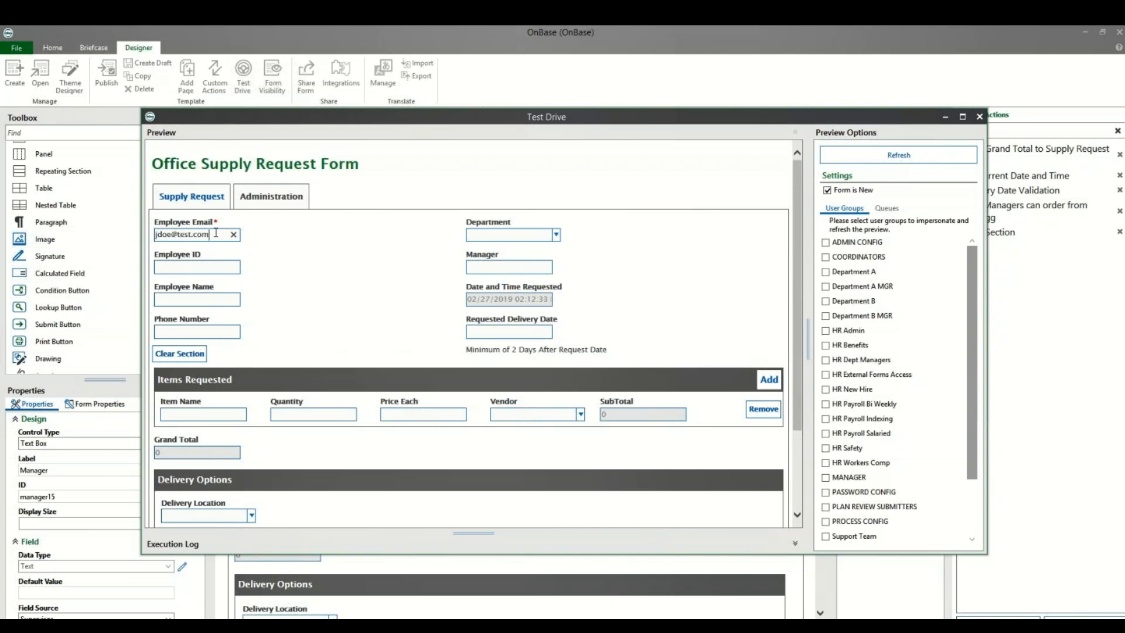
pyautogui.click(200, 267)
pyautogui.write('123456')
pyautogui.click(191, 295)
pyautogui.write('Jane Doe')
# Step: Set the department to HR, enter the manager's full name, and trigger Clear Section in the test preview
pyautogui.click(556, 235)
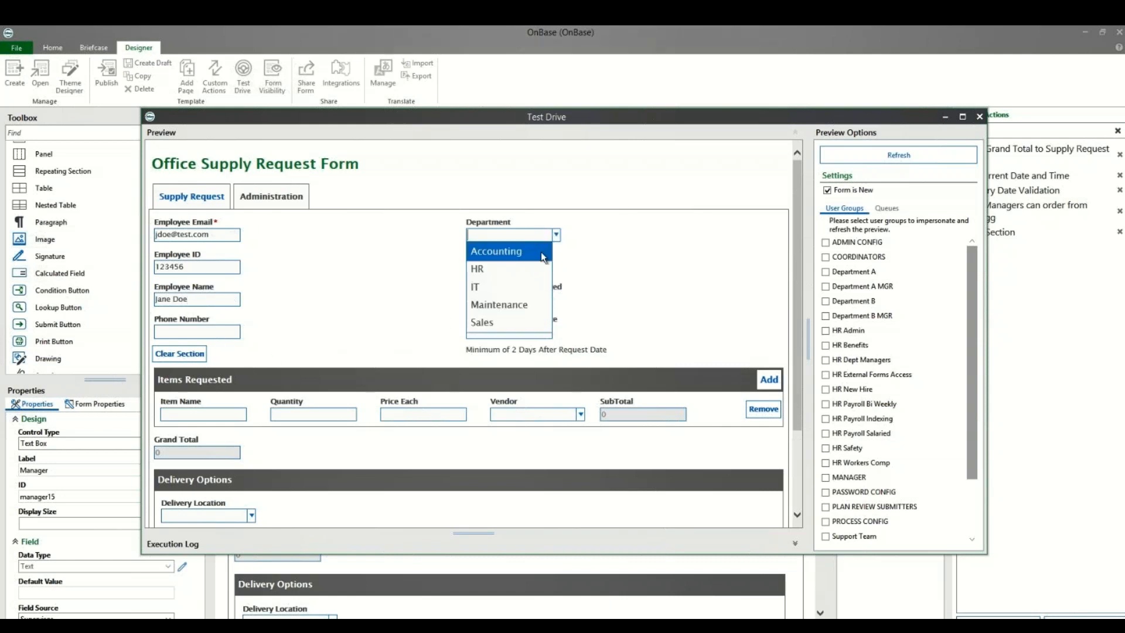
pyautogui.click(524, 281)
pyautogui.click(506, 266)
pyautogui.write('John')
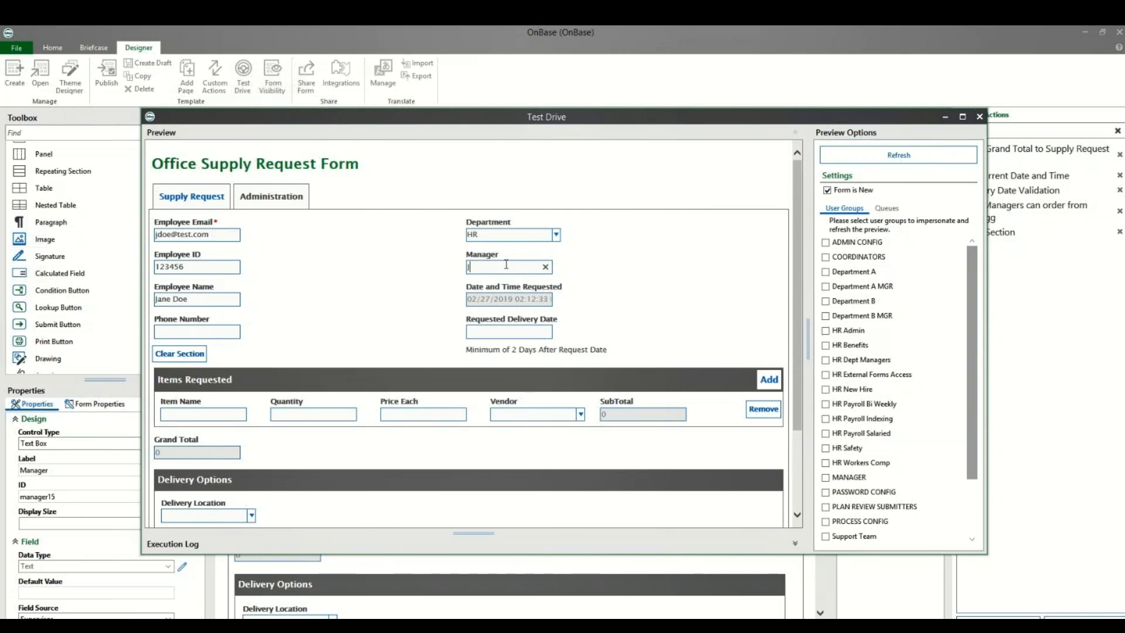
pyautogui.write(' Smith')
pyautogui.click(197, 356)
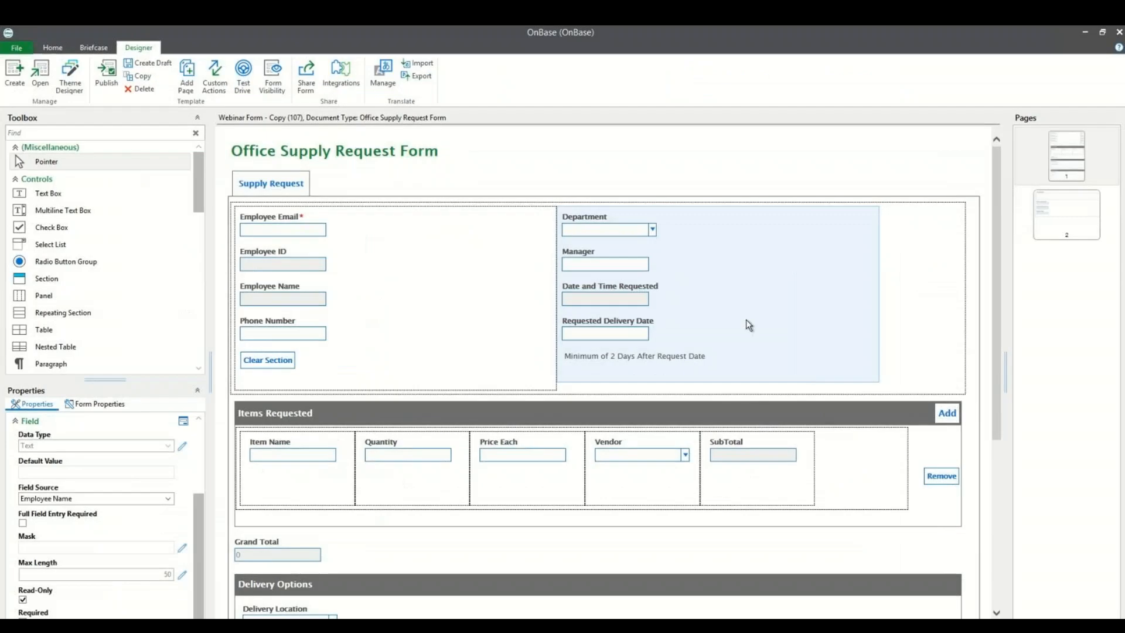
# Step: Create a new custom action named Highlight Grand Total if more than $100
pyautogui.click(217, 73)
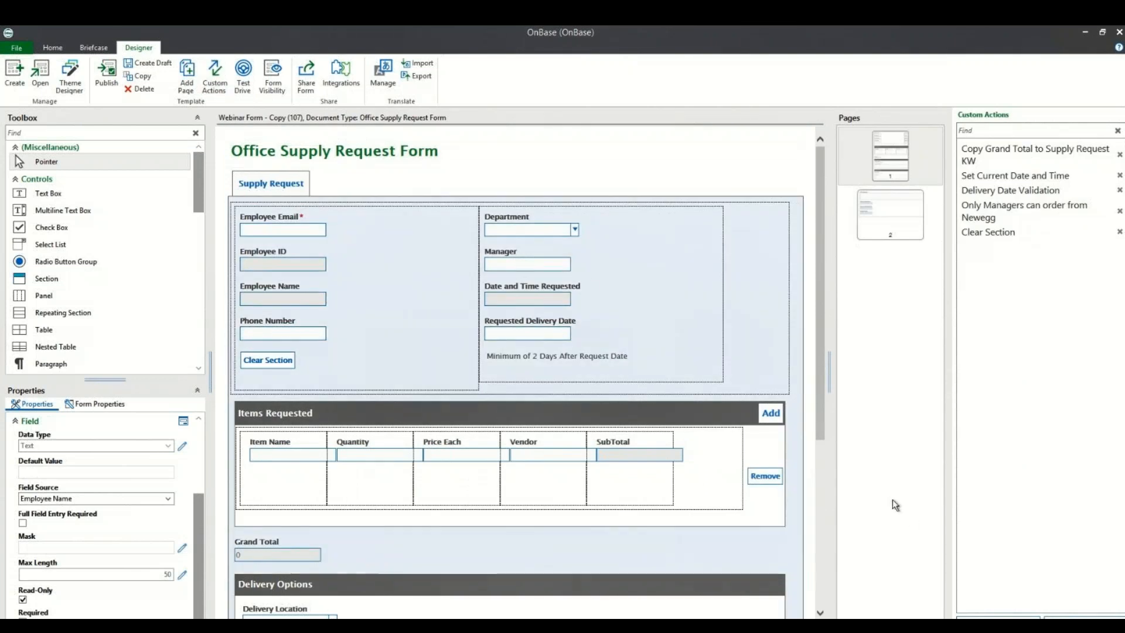
pyautogui.click(998, 616)
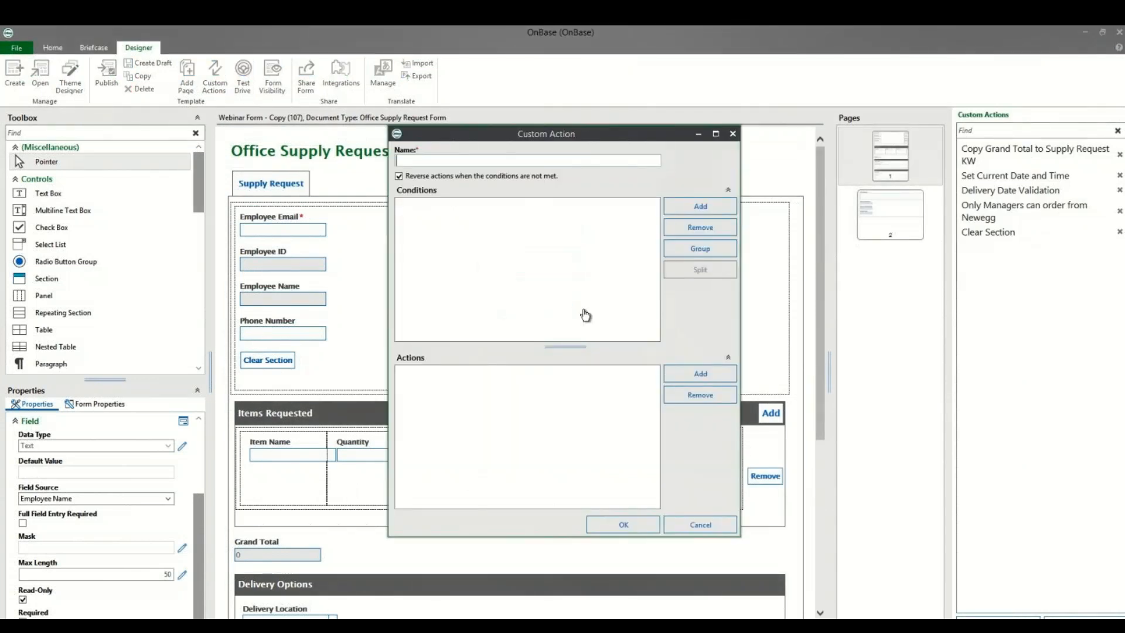
pyautogui.write('Highlight Grand Total if m')
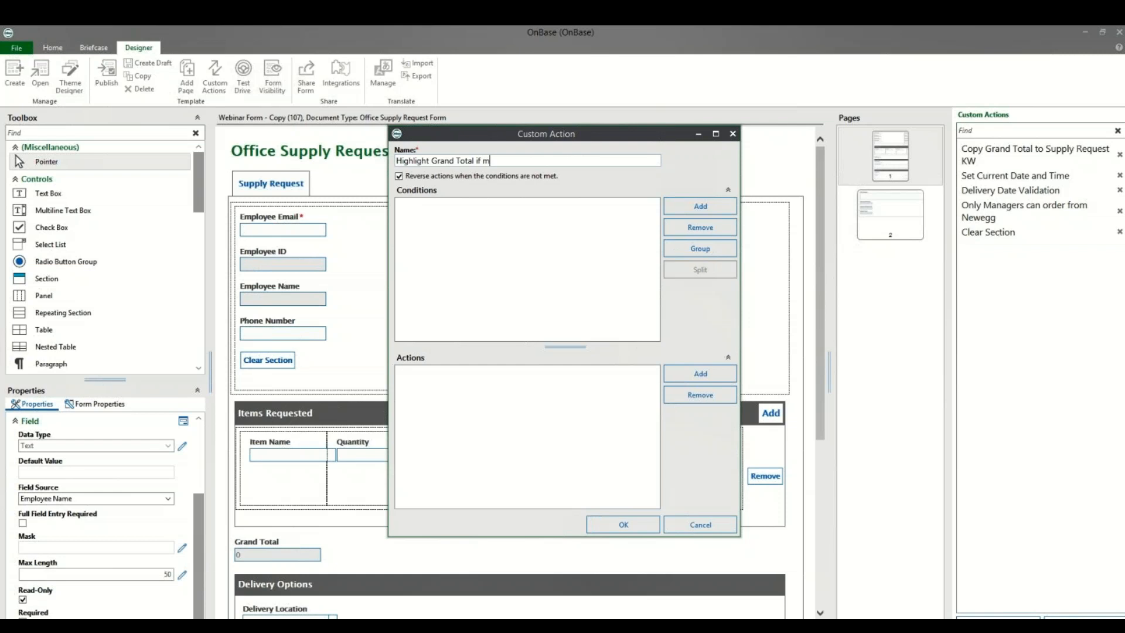
pyautogui.write('ore than $100')
# Step: Add an Expression is True condition to the custom action, with CFGrandTotal as its first value
pyautogui.click(683, 211)
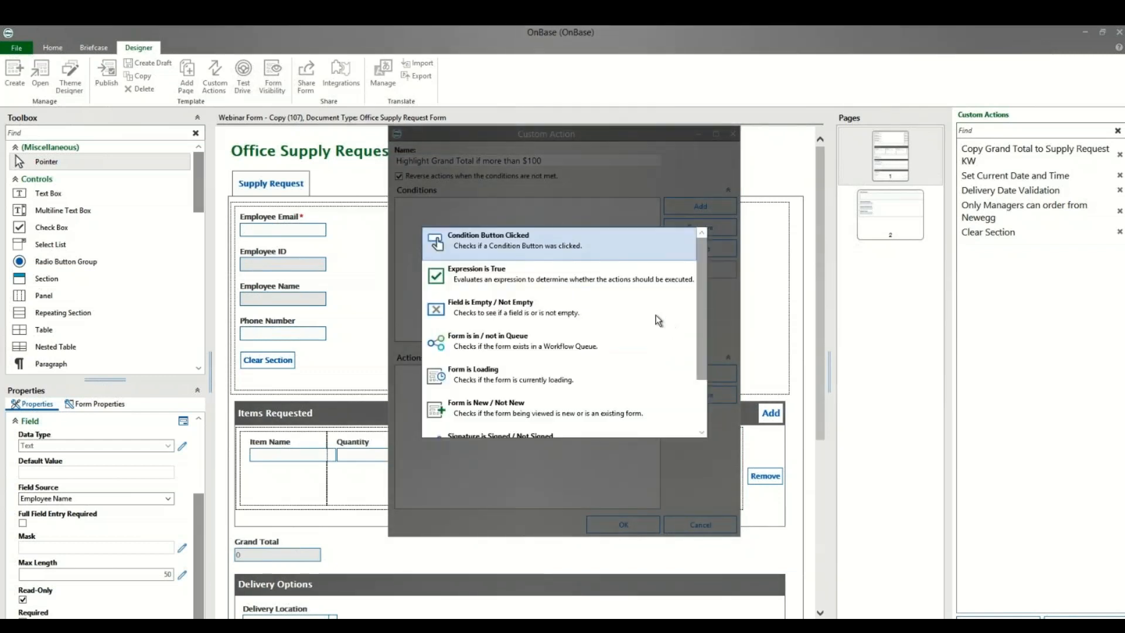
pyautogui.click(612, 284)
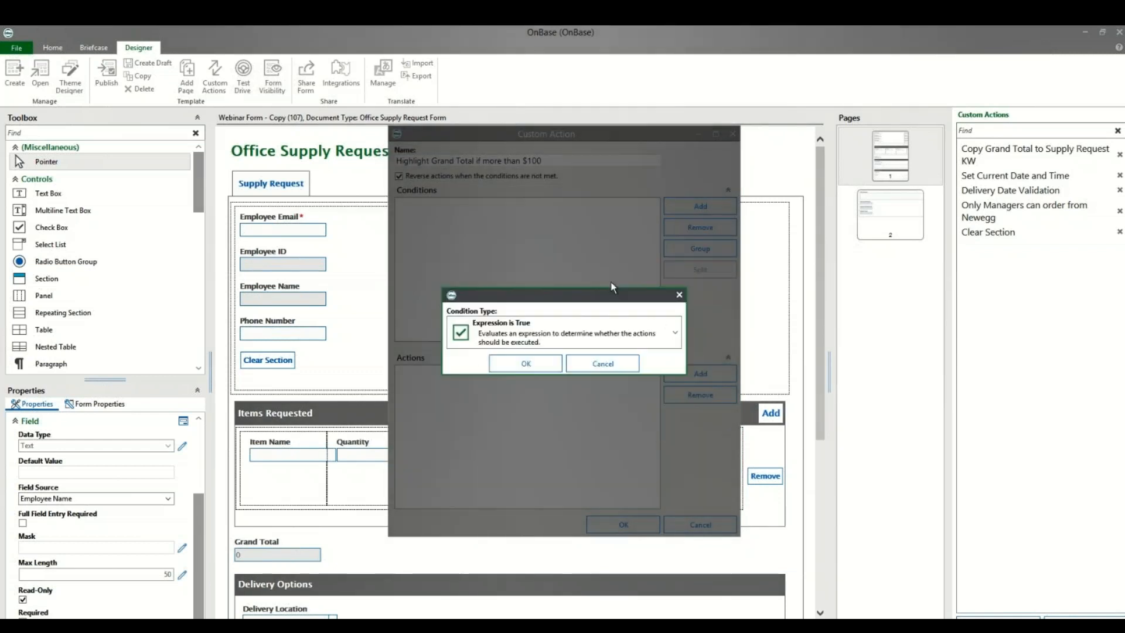
pyautogui.click(543, 364)
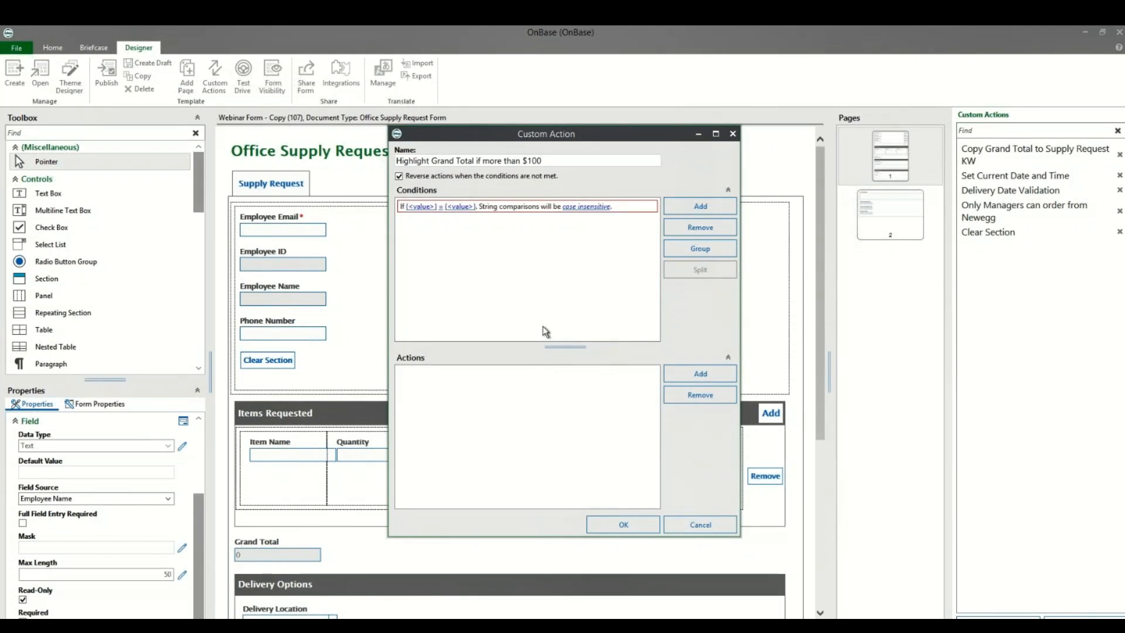
pyautogui.click(426, 209)
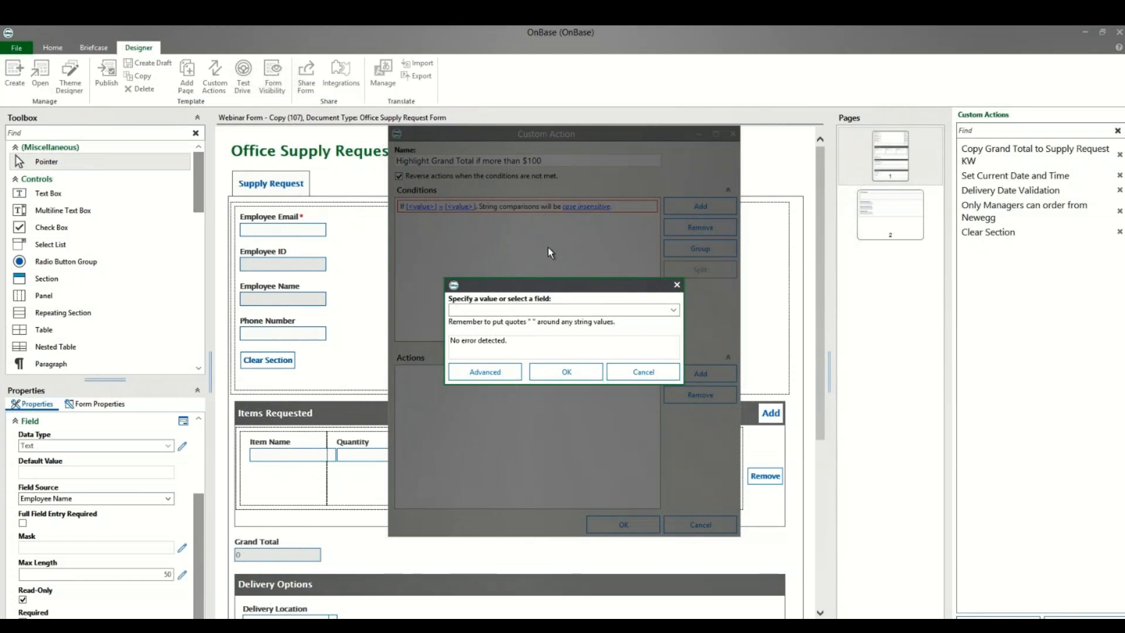
pyautogui.click(673, 310)
pyautogui.click(612, 324)
pyautogui.click(575, 375)
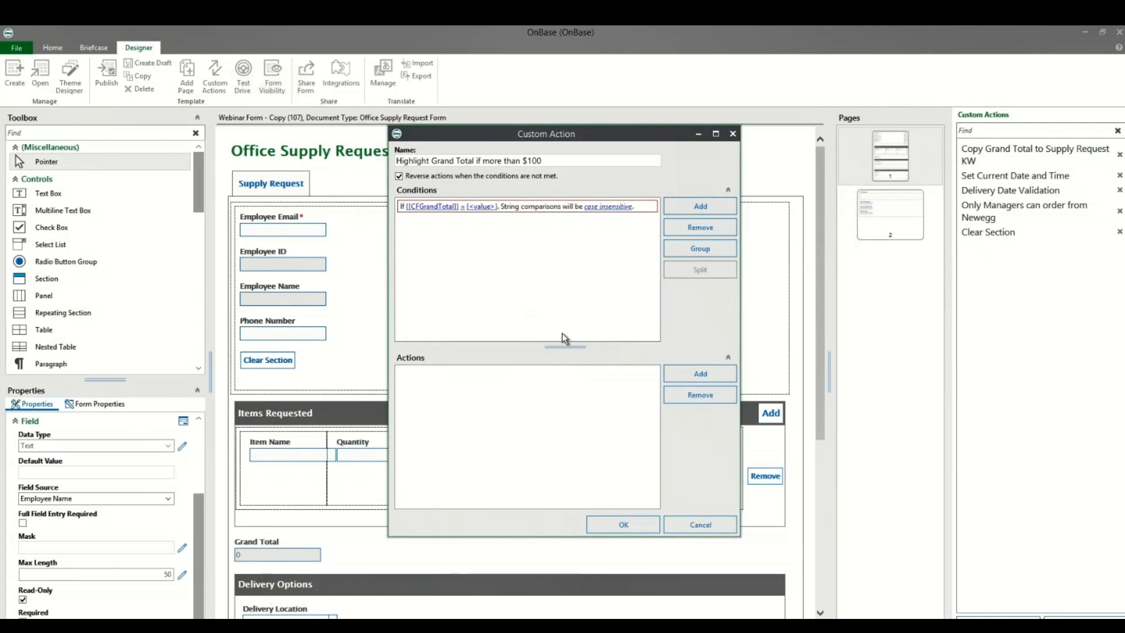
# Step: Set the CFGrandTotal condition's operator to greater than and its comparison value to 100
pyautogui.click(463, 207)
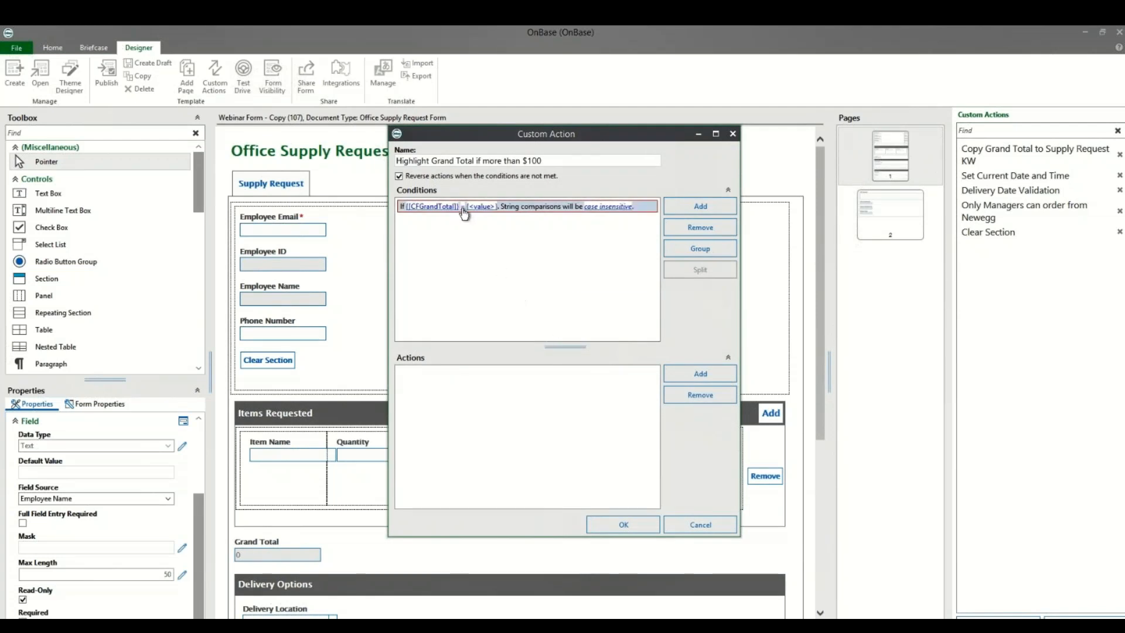
pyautogui.click(466, 229)
pyautogui.click(465, 209)
pyautogui.click(485, 208)
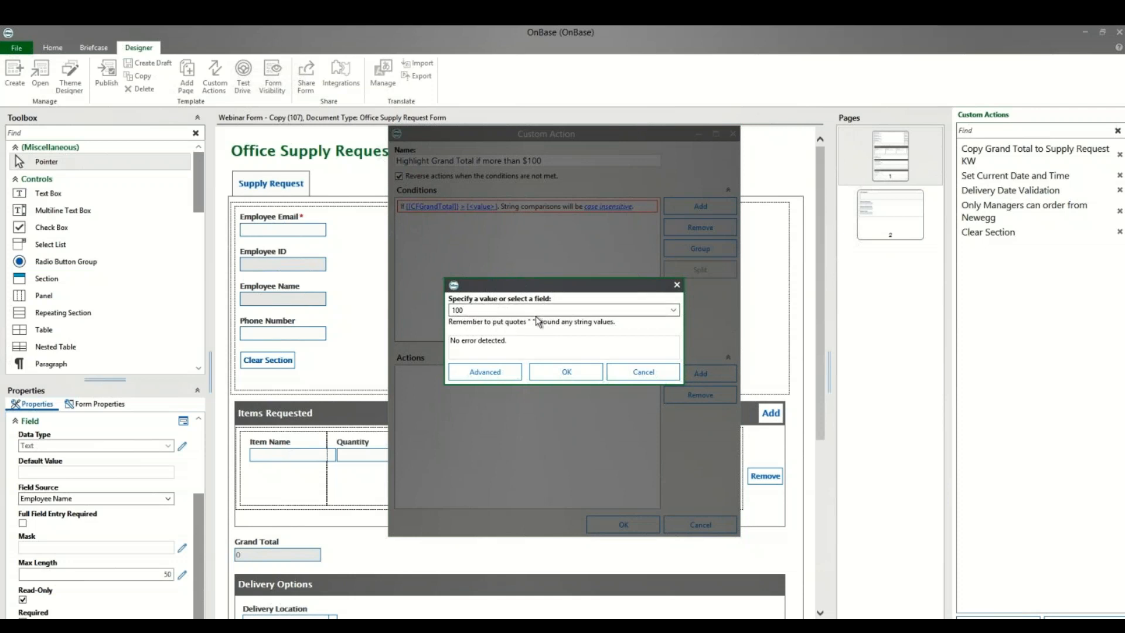
pyautogui.click(567, 372)
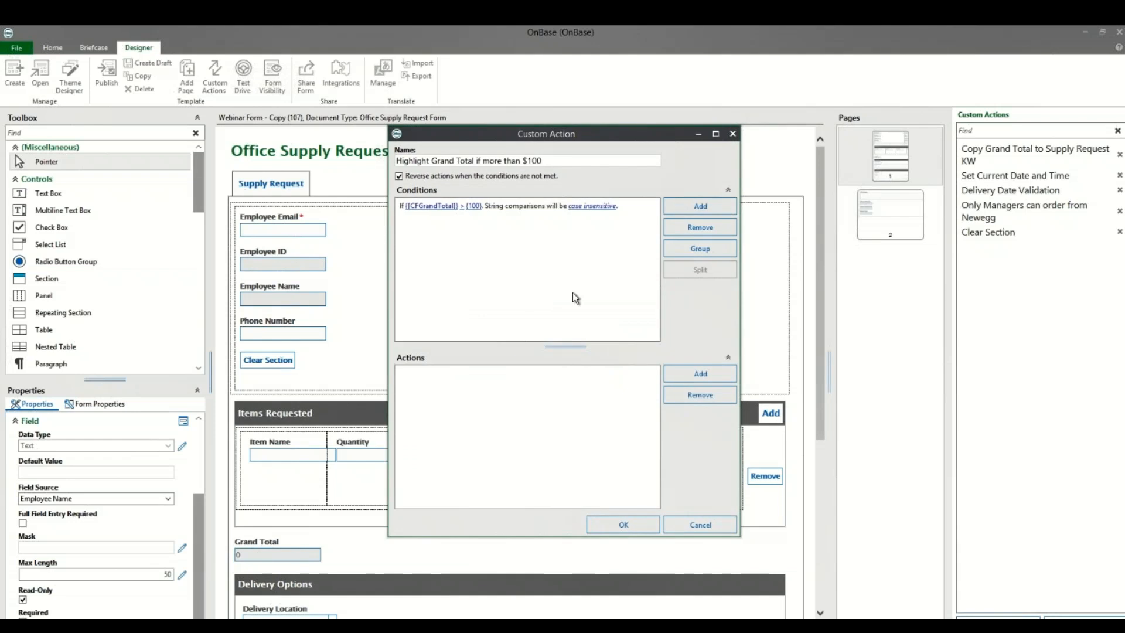
# Step: Add a second Expression is True condition with requeststatus41 as its first value
pyautogui.click(702, 206)
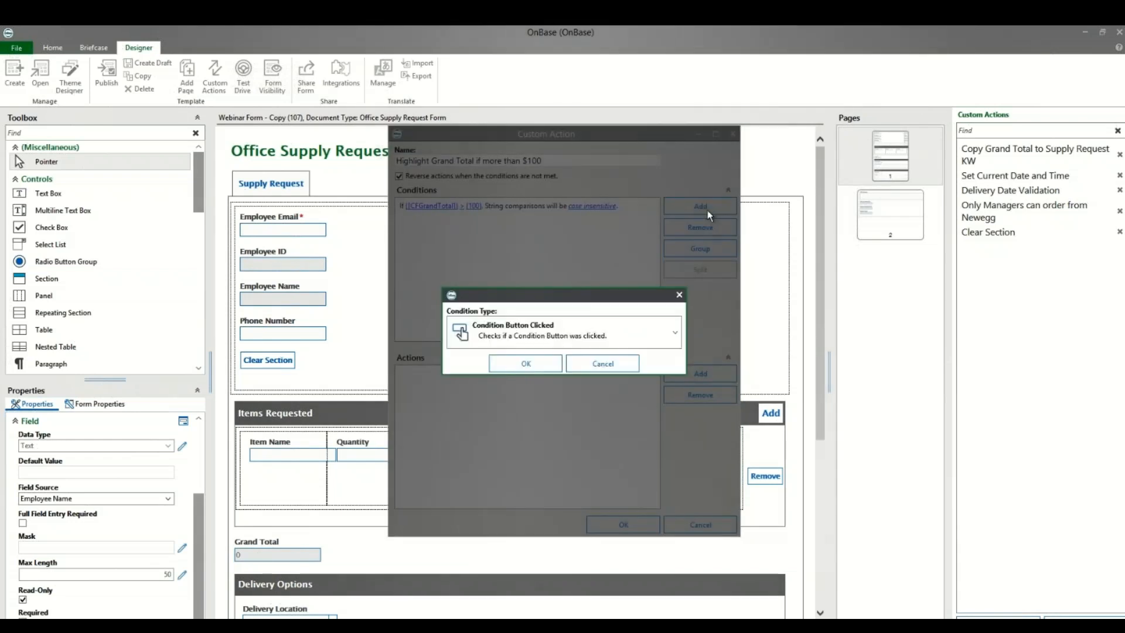
pyautogui.click(674, 327)
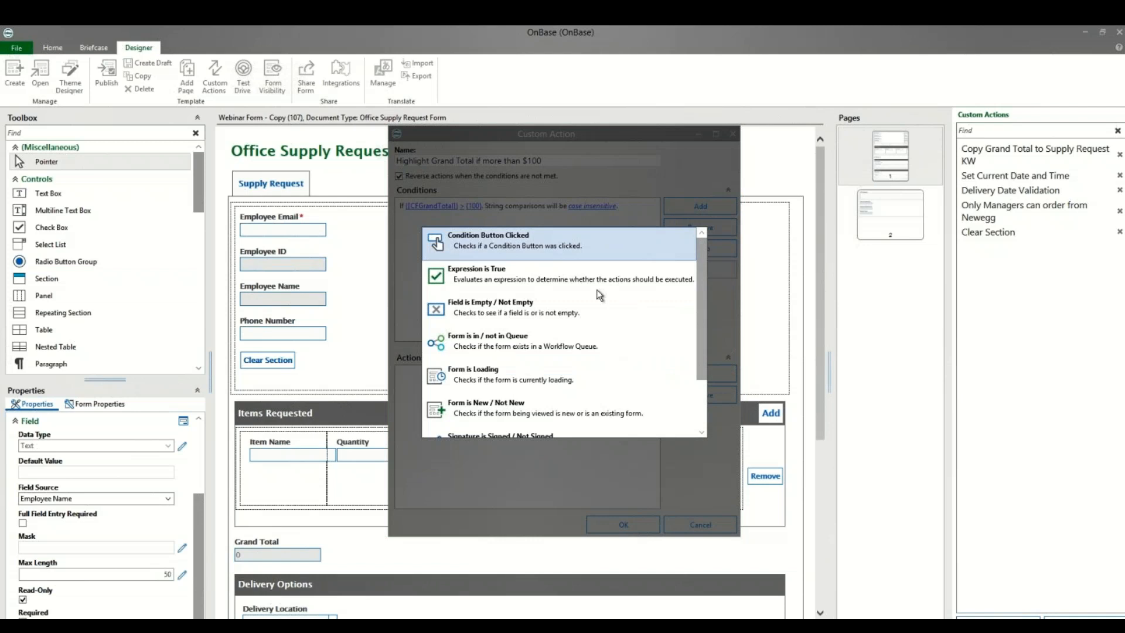
pyautogui.click(580, 282)
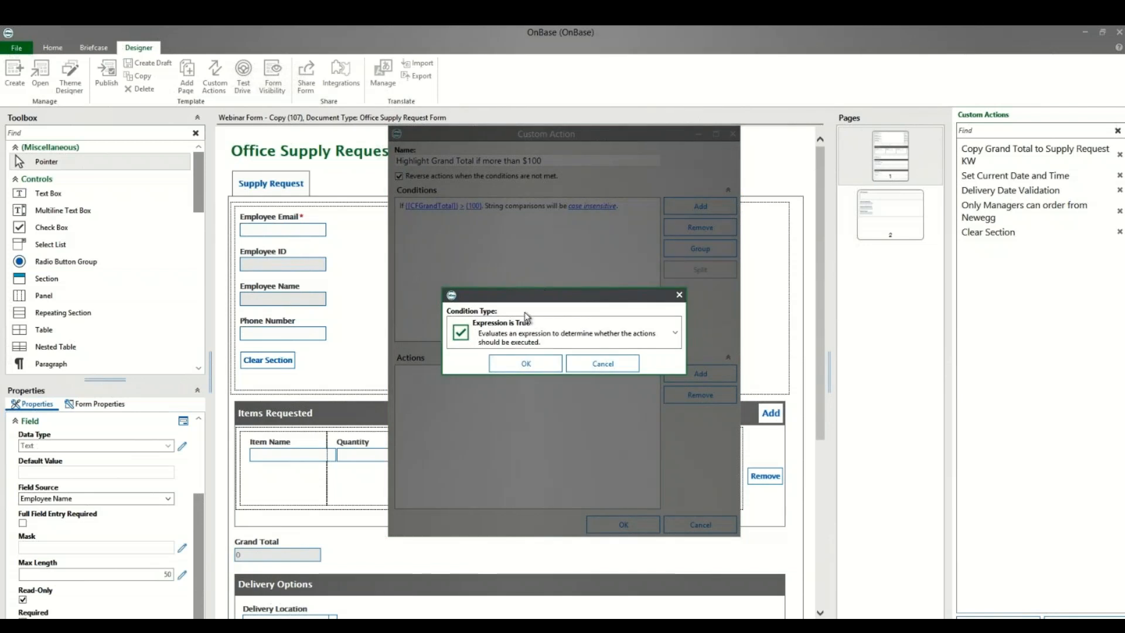
pyautogui.click(524, 361)
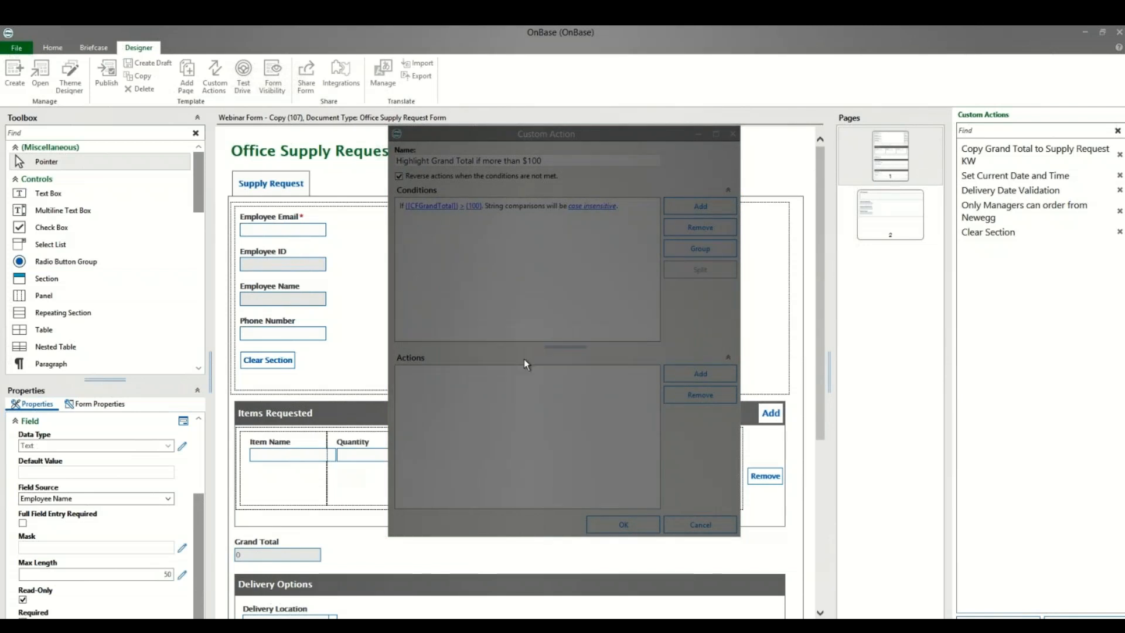
pyautogui.click(426, 223)
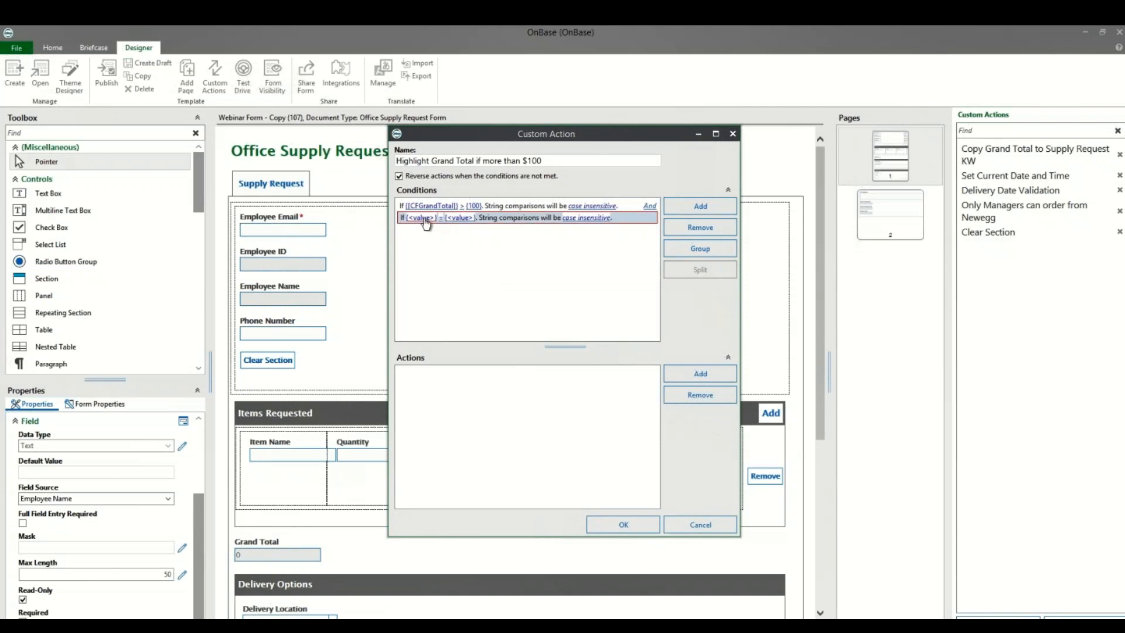
pyautogui.click(426, 222)
pyautogui.click(673, 309)
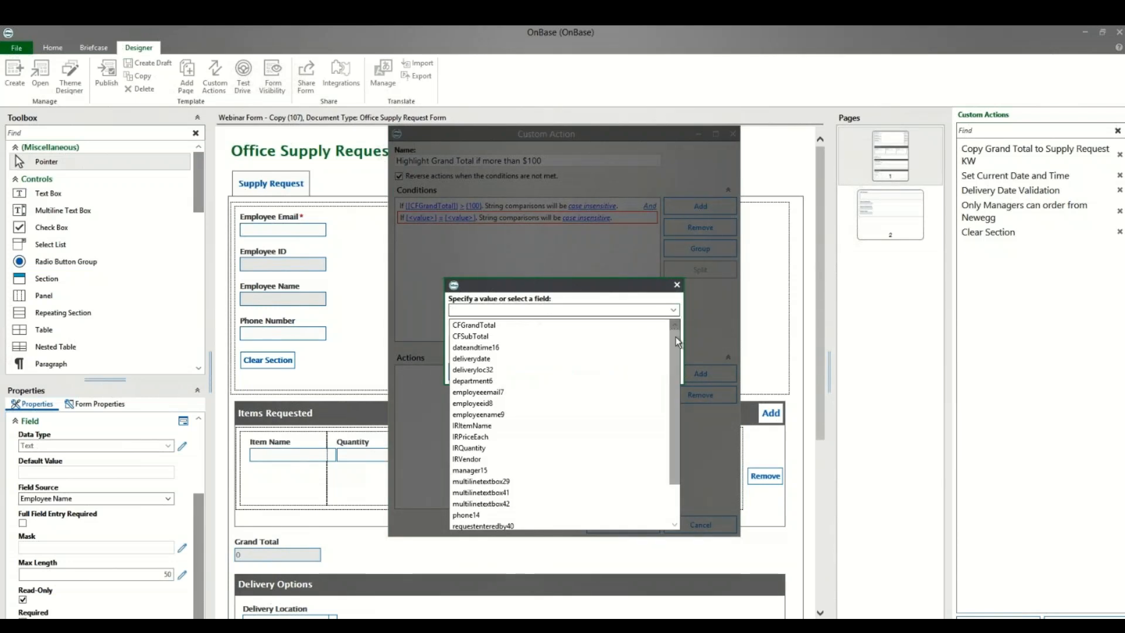
pyautogui.moveTo(678, 341); pyautogui.dragTo(689, 411)
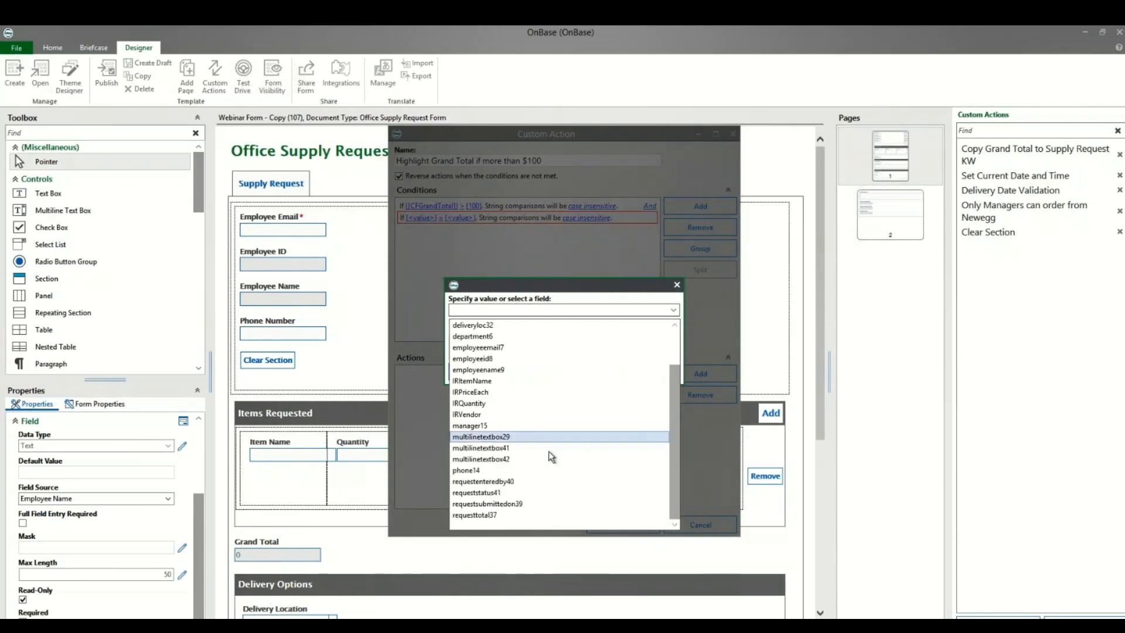
pyautogui.click(491, 493)
pyautogui.click(559, 380)
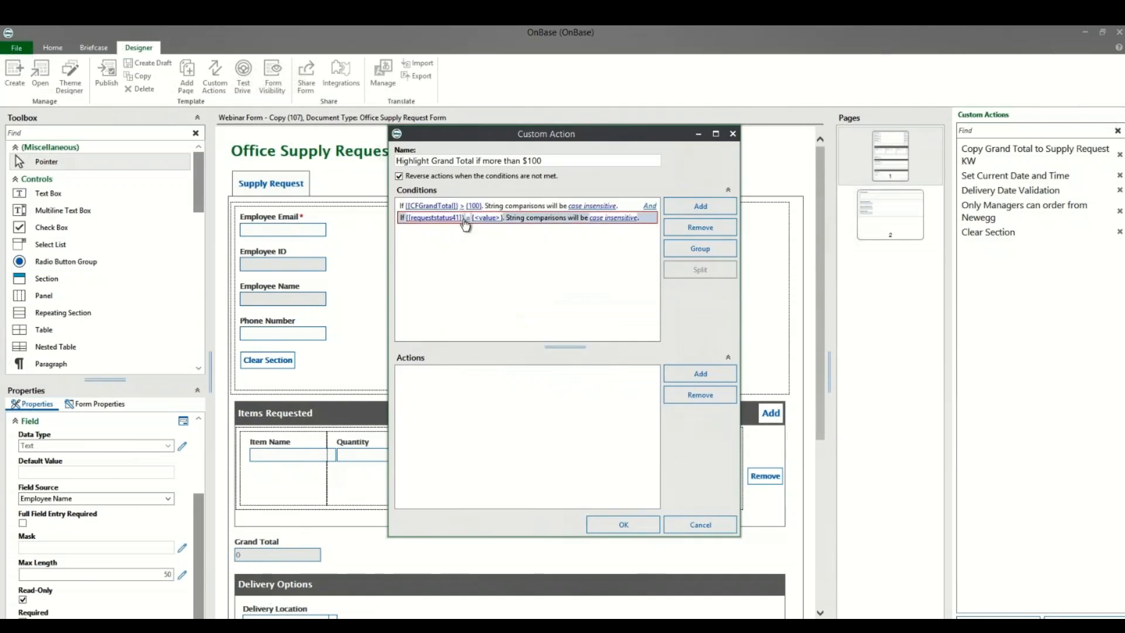
# Step: Make the requeststatus41 condition equal "Approved", joined to the grand total condition with And
pyautogui.click(490, 219)
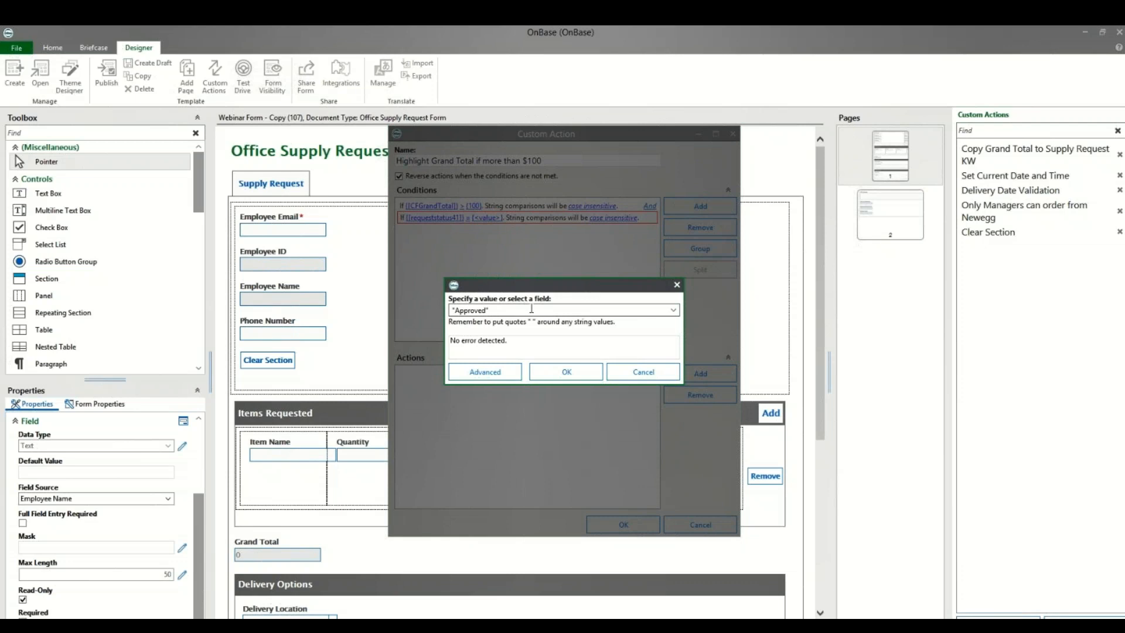
pyautogui.click(557, 375)
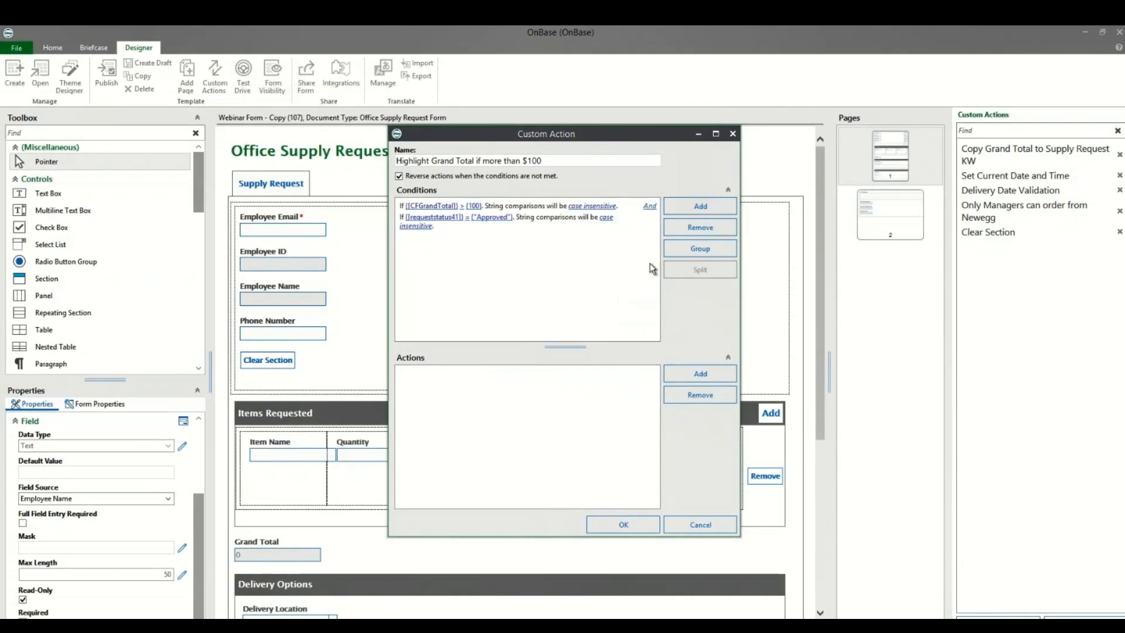
pyautogui.click(649, 206)
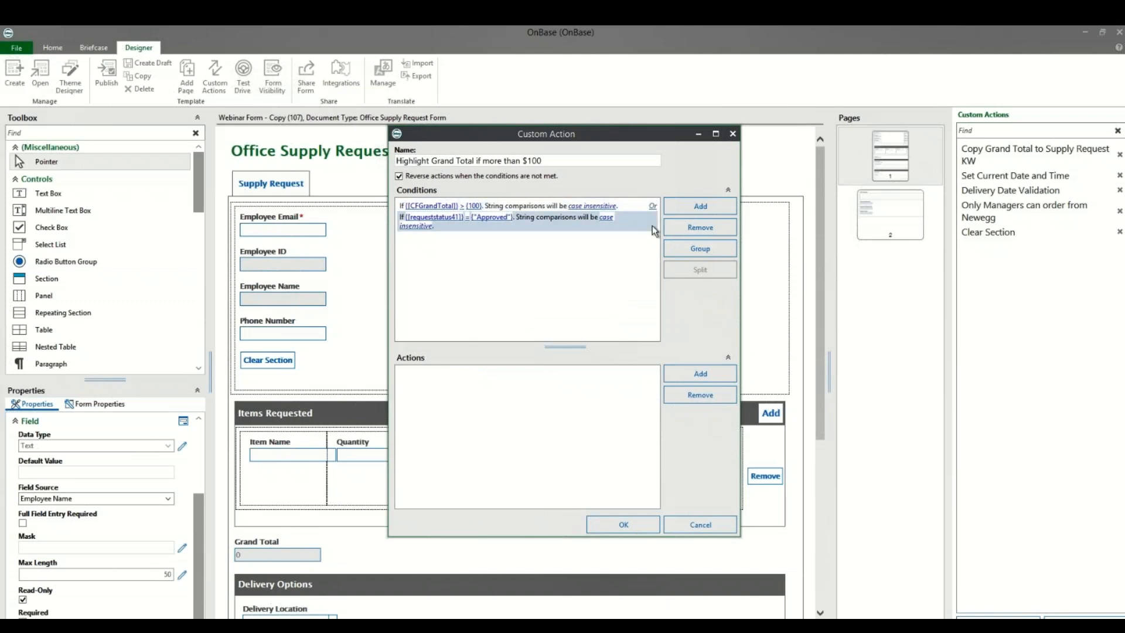
pyautogui.click(652, 206)
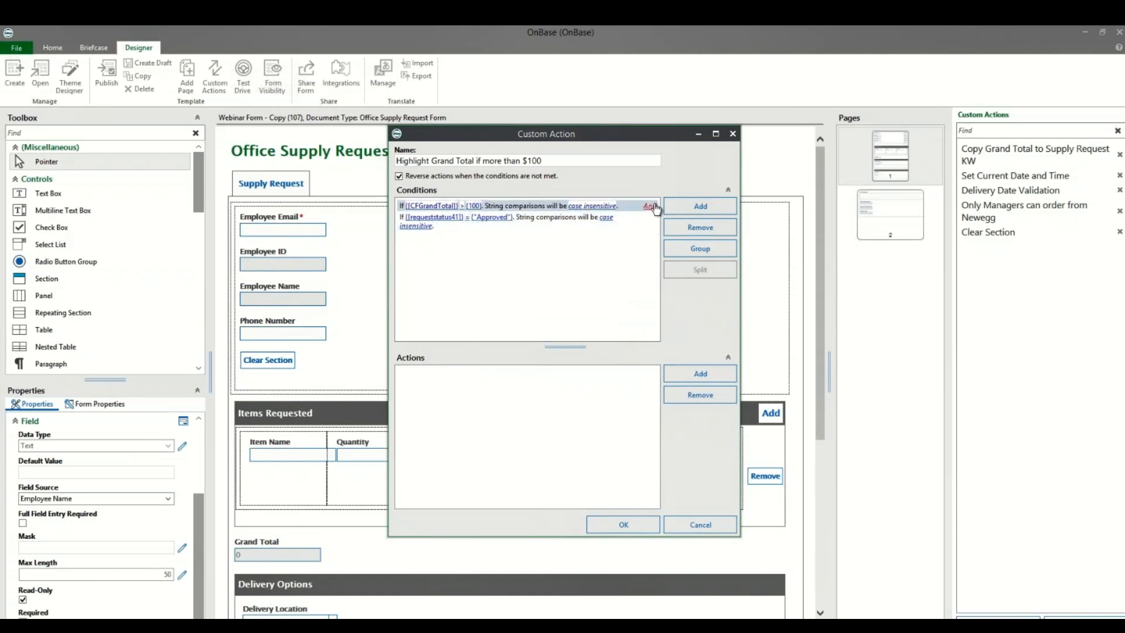
# Step: Add a Highlight Element action that applies the highlight to CFGrandTotal
pyautogui.click(712, 372)
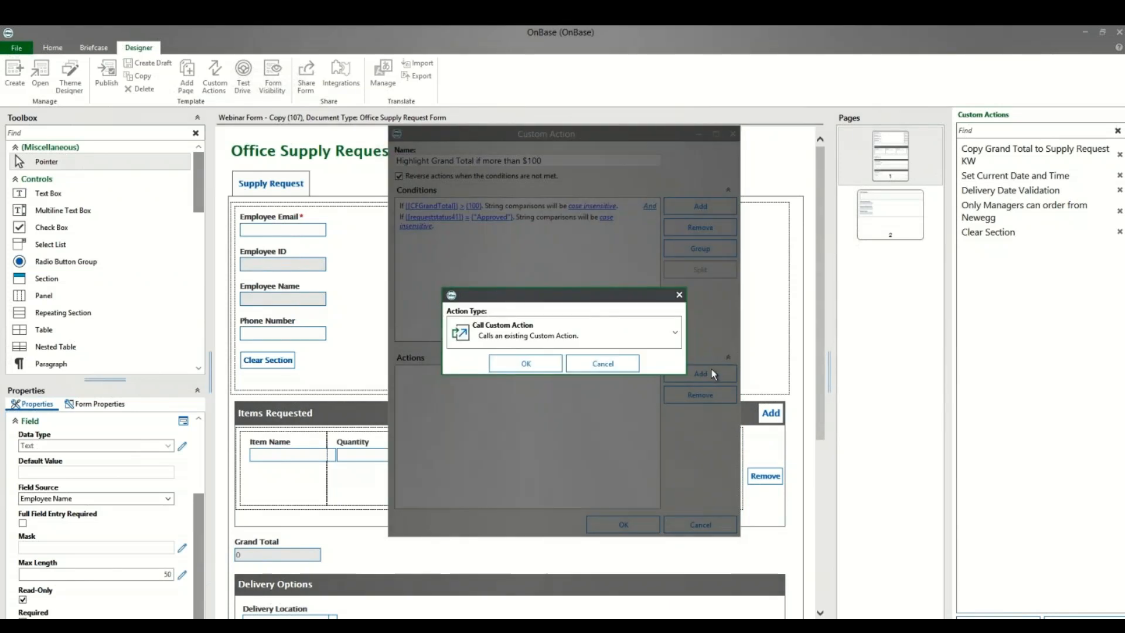
pyautogui.click(583, 329)
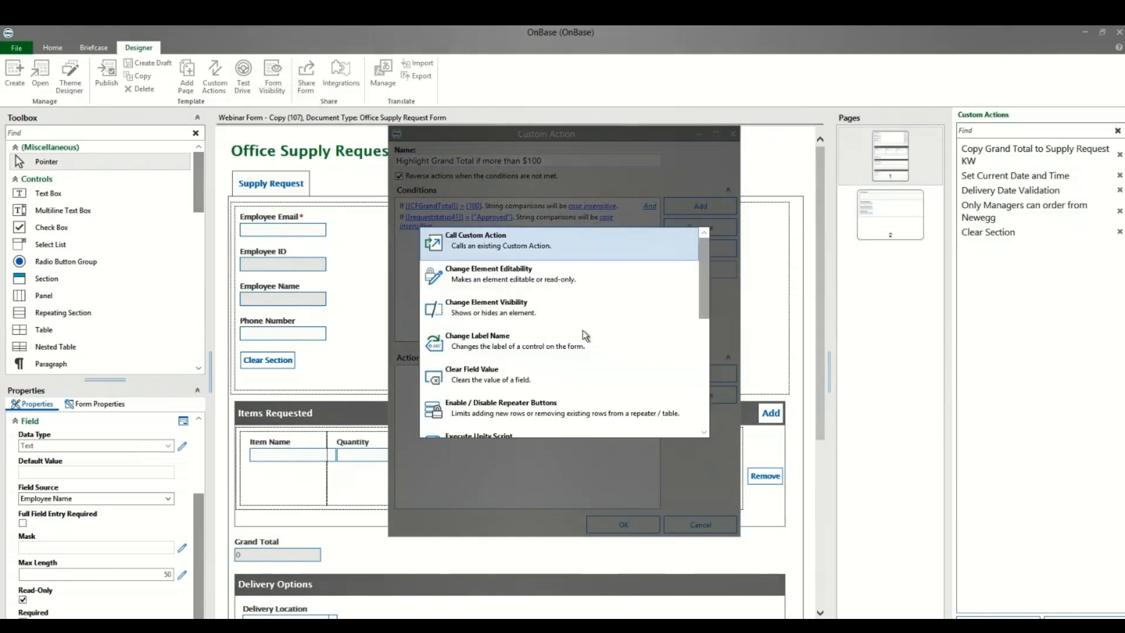
pyautogui.moveTo(705, 258); pyautogui.dragTo(702, 362)
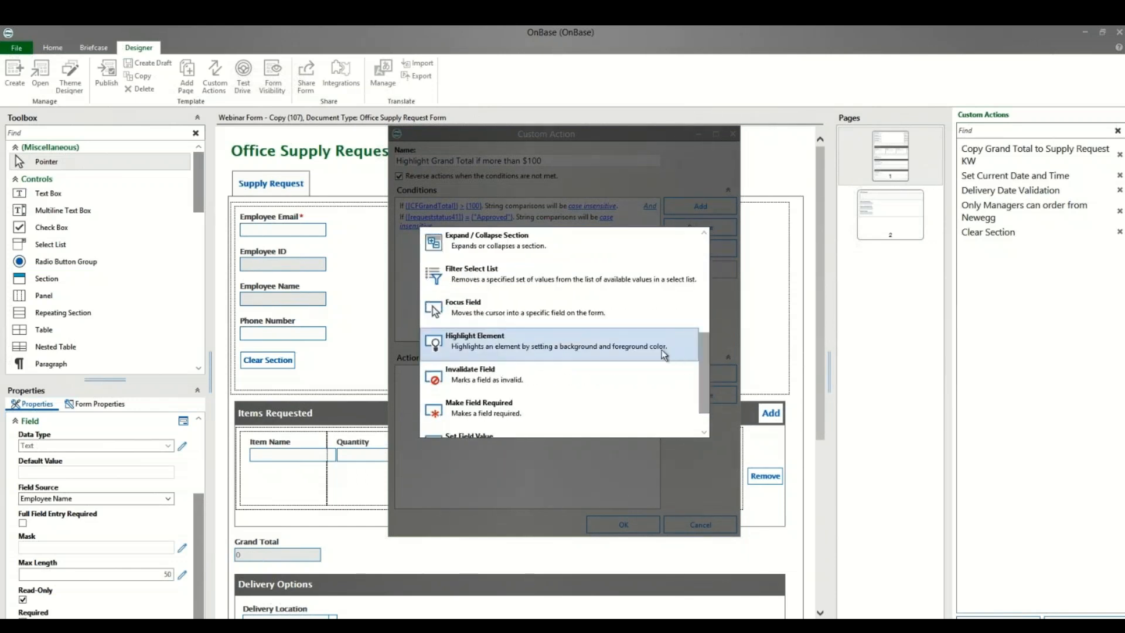
pyautogui.click(514, 346)
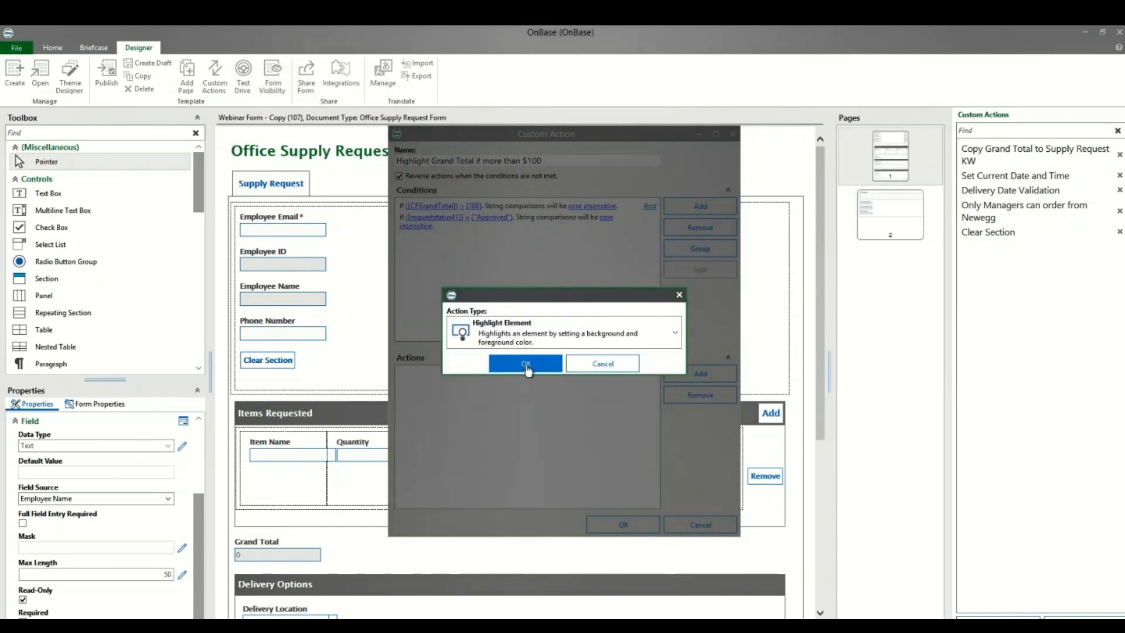
pyautogui.click(526, 365)
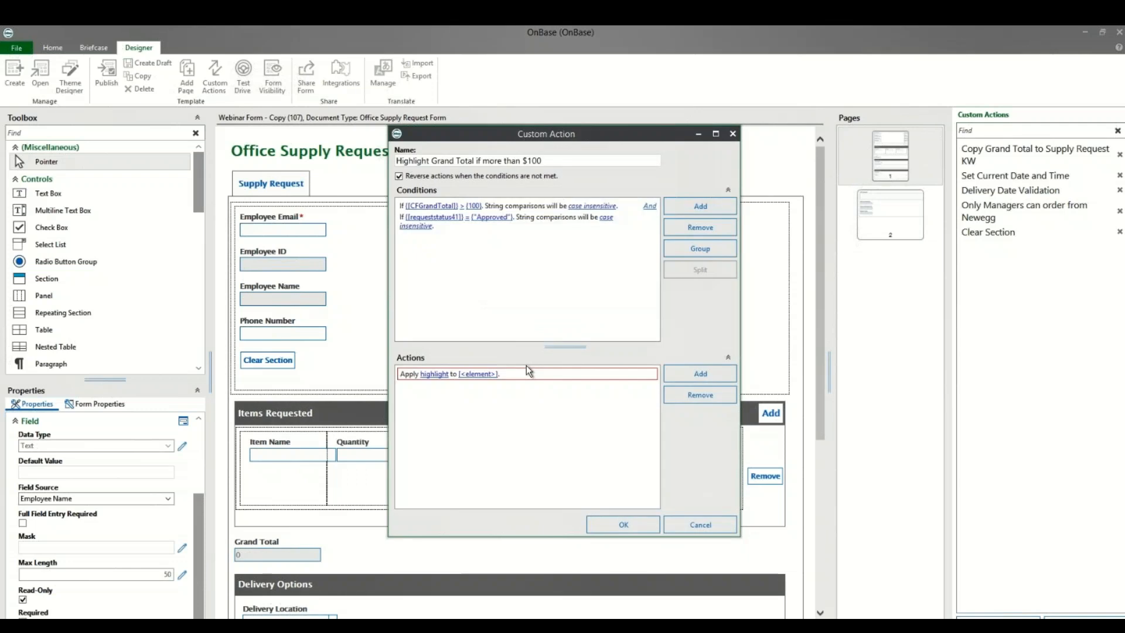
pyautogui.click(479, 377)
pyautogui.click(631, 339)
pyautogui.click(567, 253)
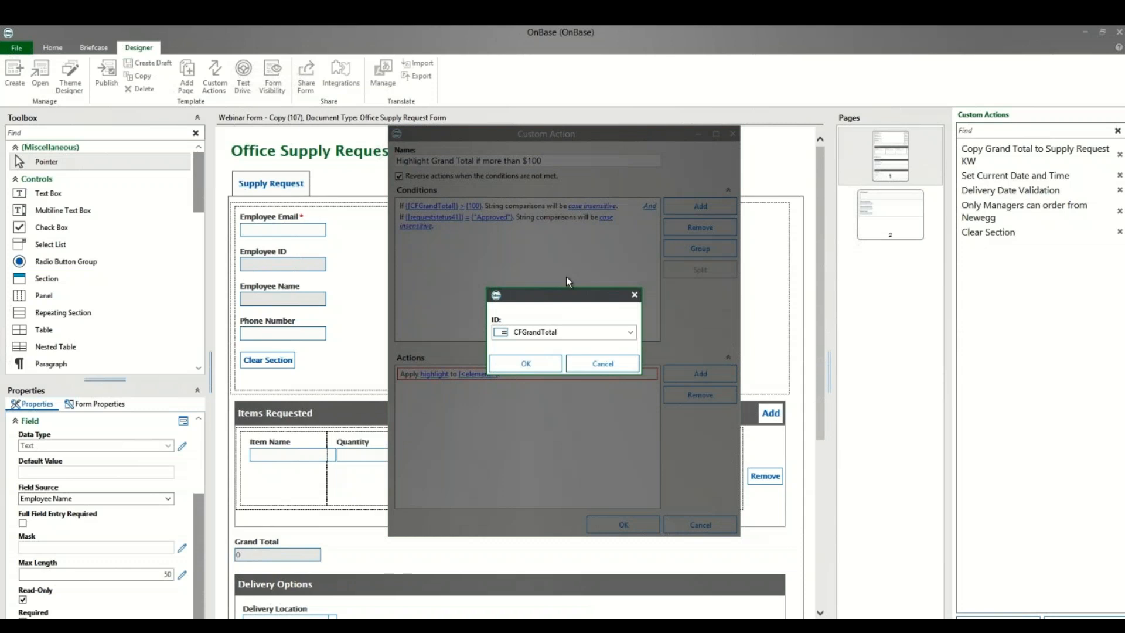
pyautogui.click(540, 364)
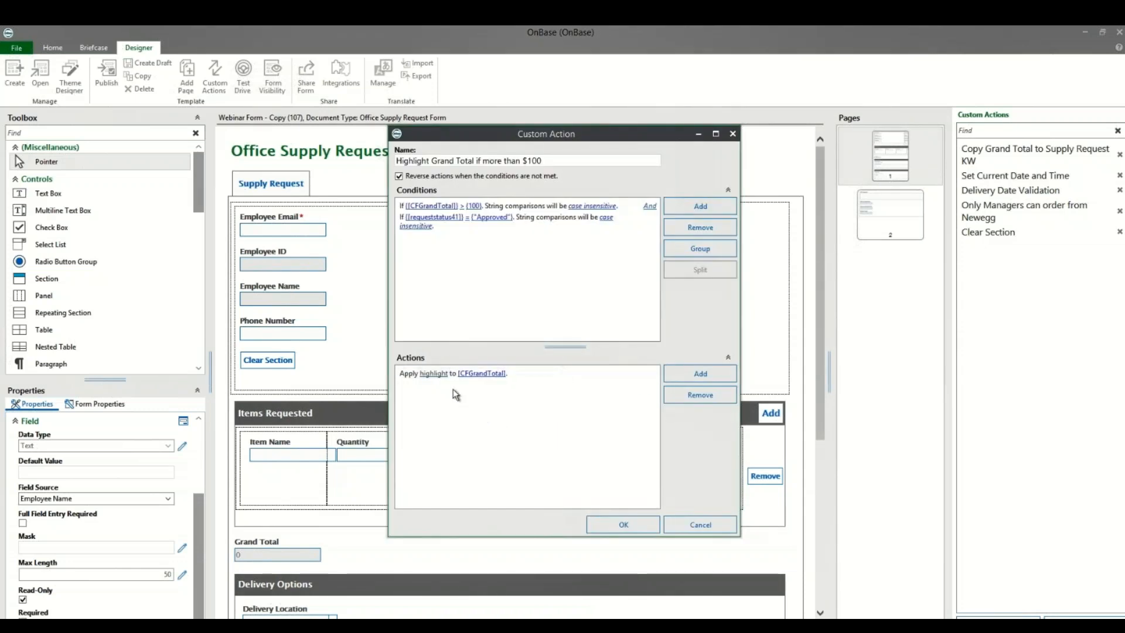
# Step: Set the CFGrandTotal highlight's field background to yellow-green, with cyan at 20, yellow at 100, and magenta and black at 0
pyautogui.click(432, 375)
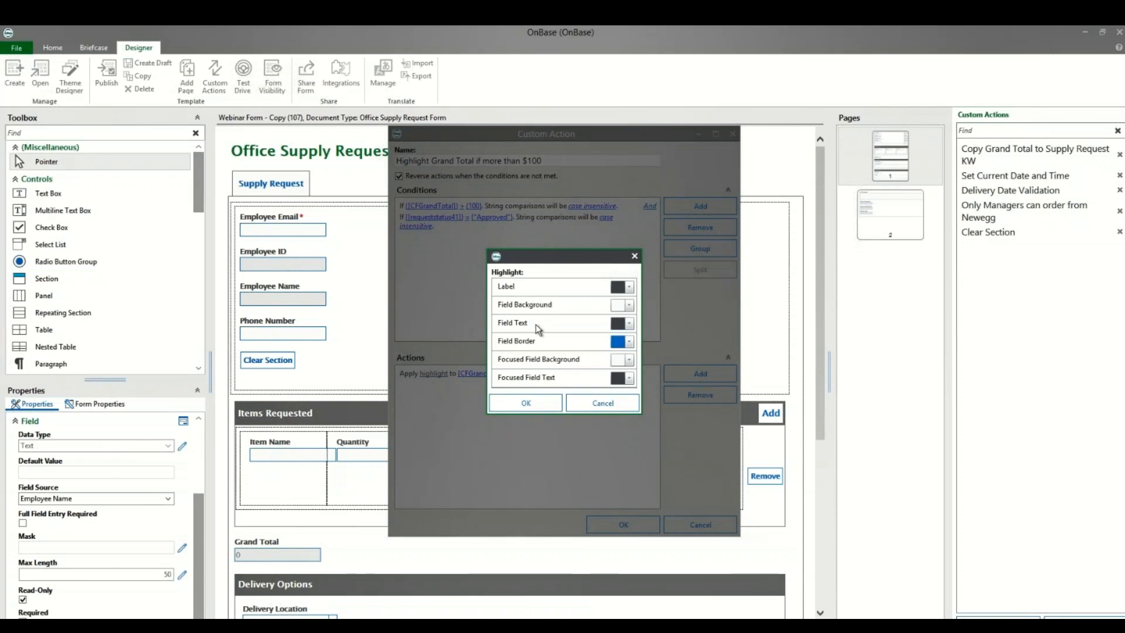
pyautogui.click(630, 305)
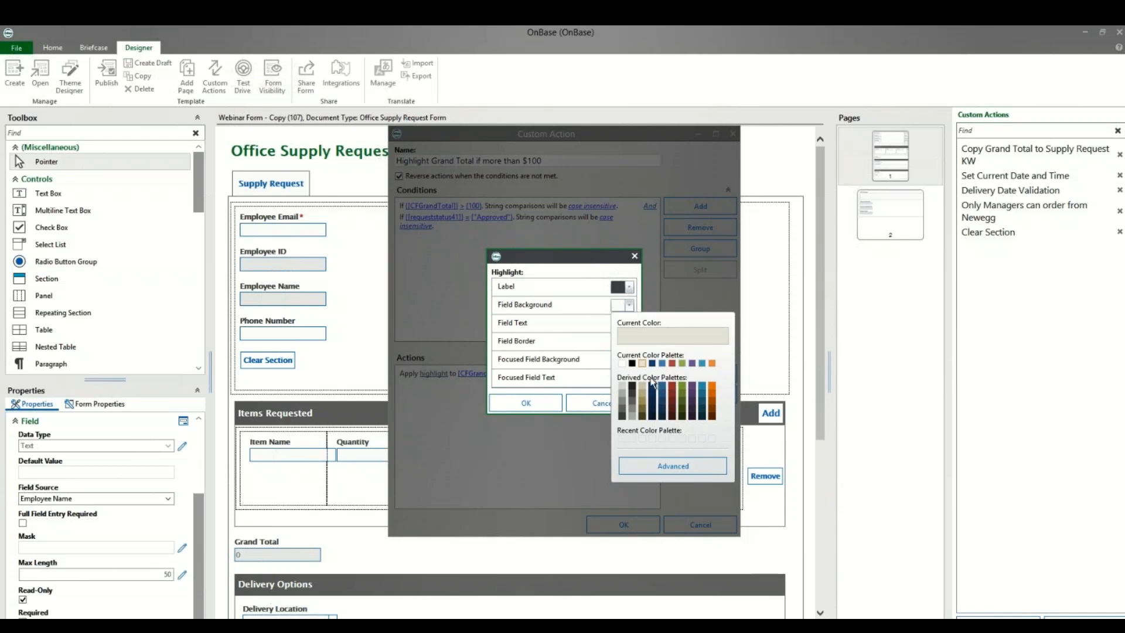
pyautogui.click(671, 469)
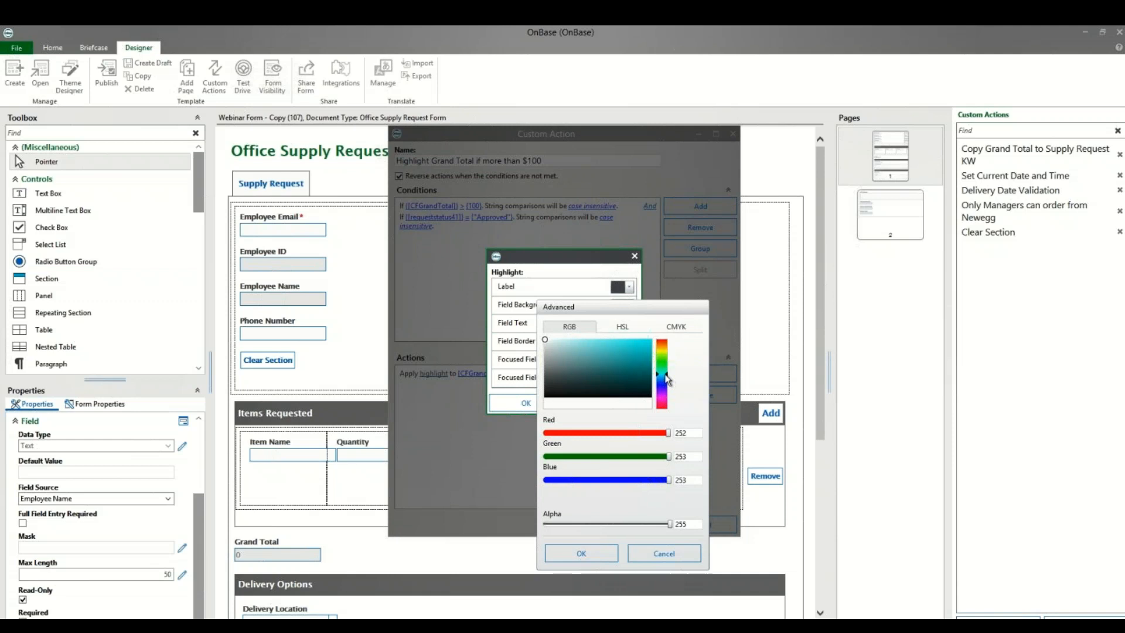
pyautogui.click(616, 332)
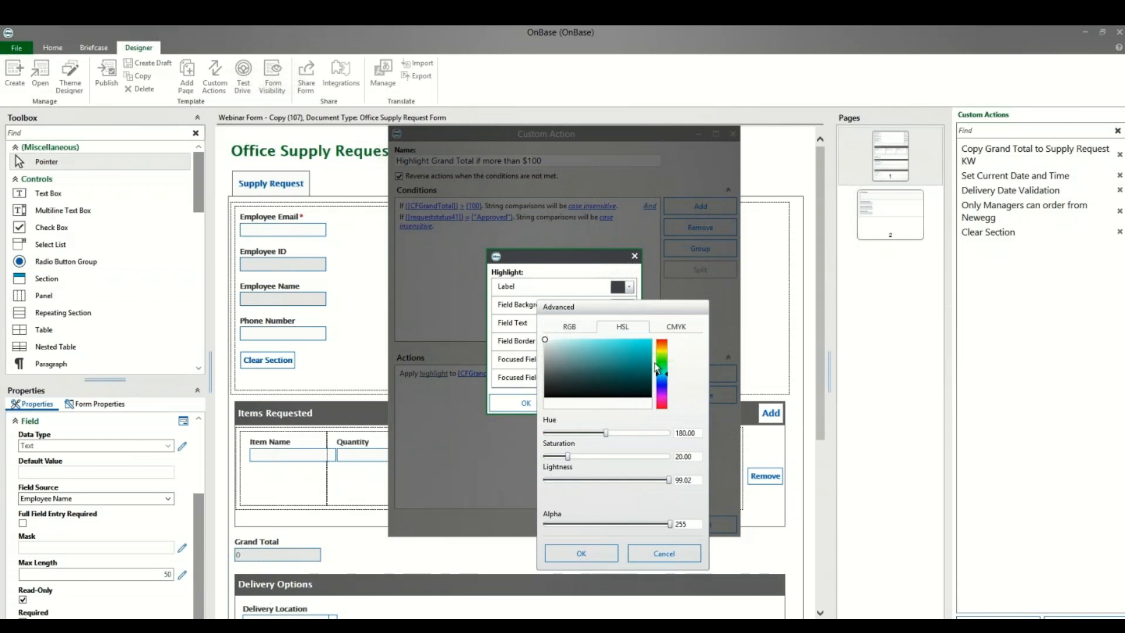
pyautogui.click(675, 329)
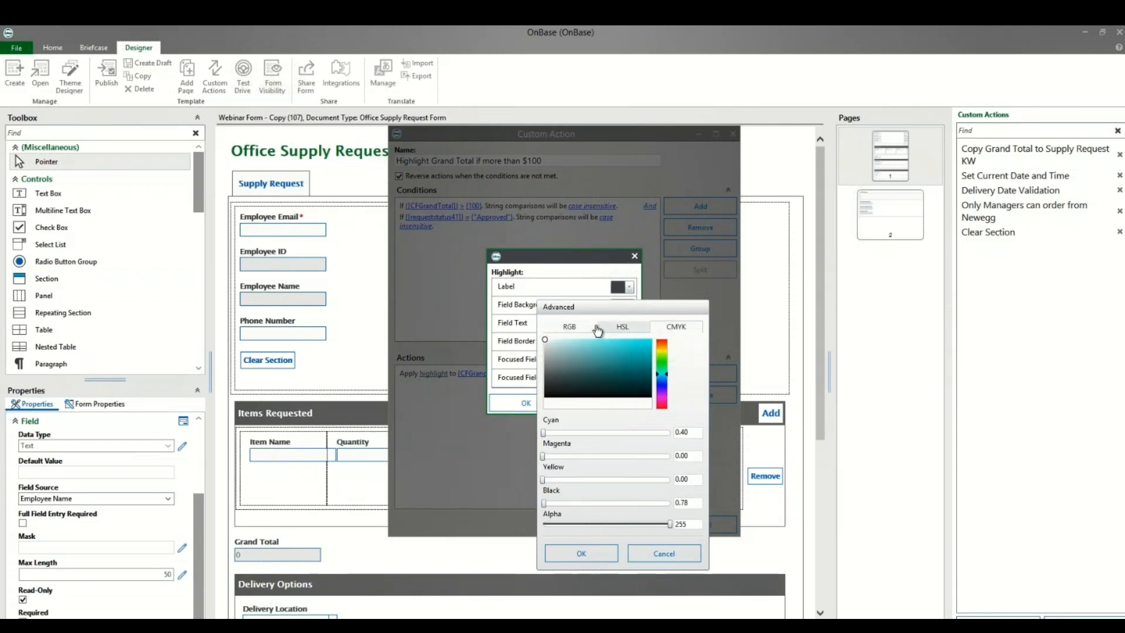
pyautogui.moveTo(664, 375); pyautogui.dragTo(663, 335)
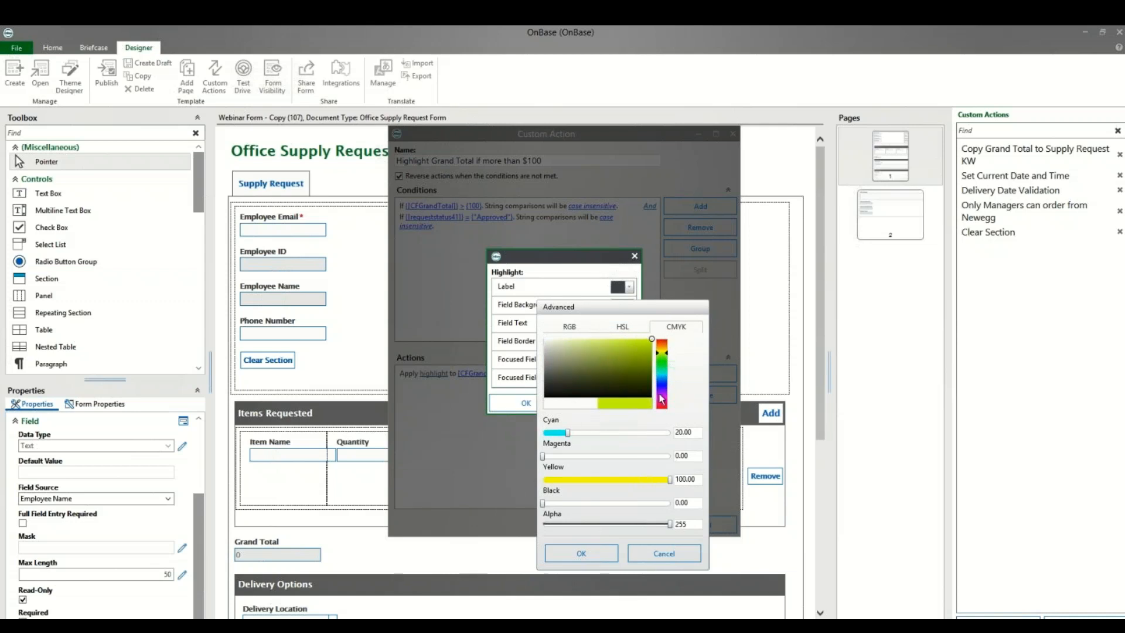
pyautogui.click(600, 550)
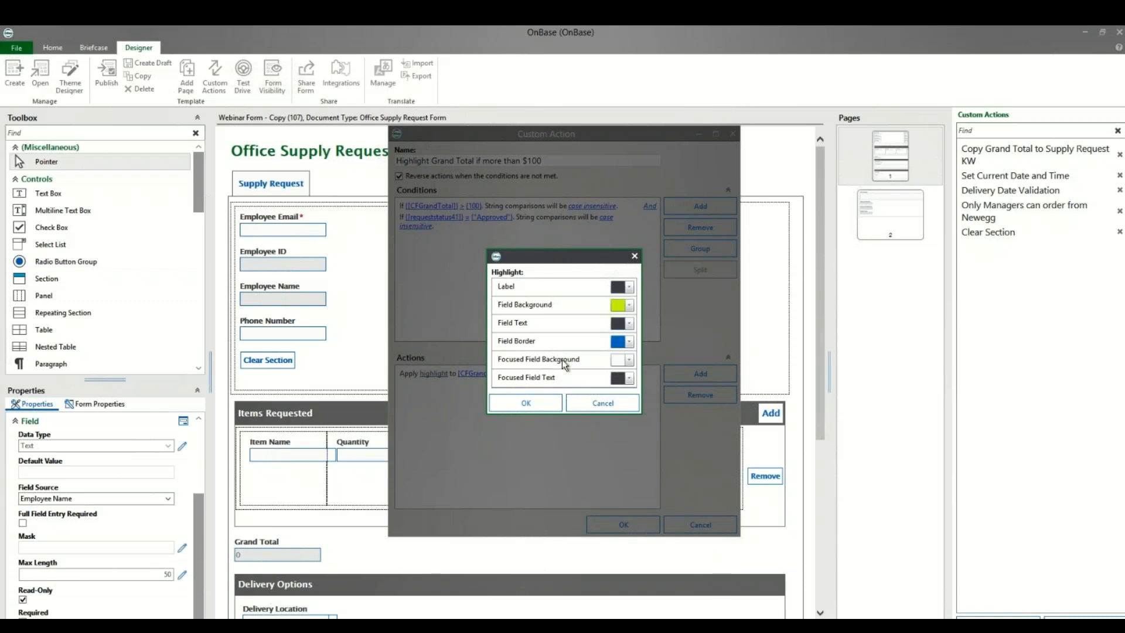
# Step: Set the highlight's field text to red (RGB 255, 79, 83) and save the Grand Total custom action
pyautogui.click(627, 329)
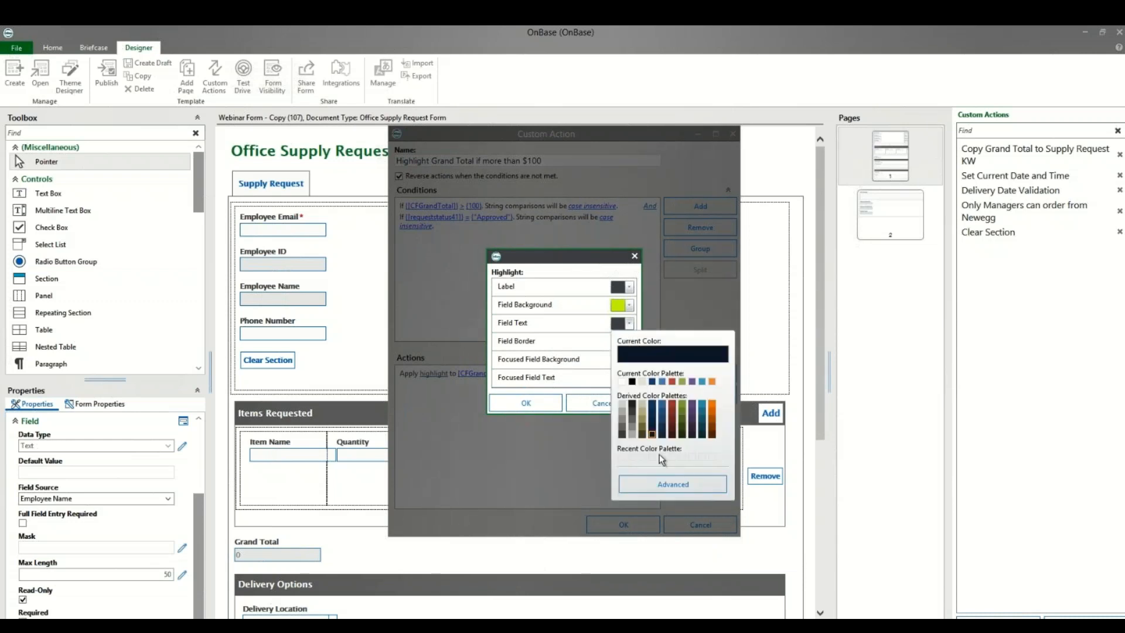
pyautogui.click(663, 486)
pyautogui.moveTo(583, 450); pyautogui.dragTo(722, 461)
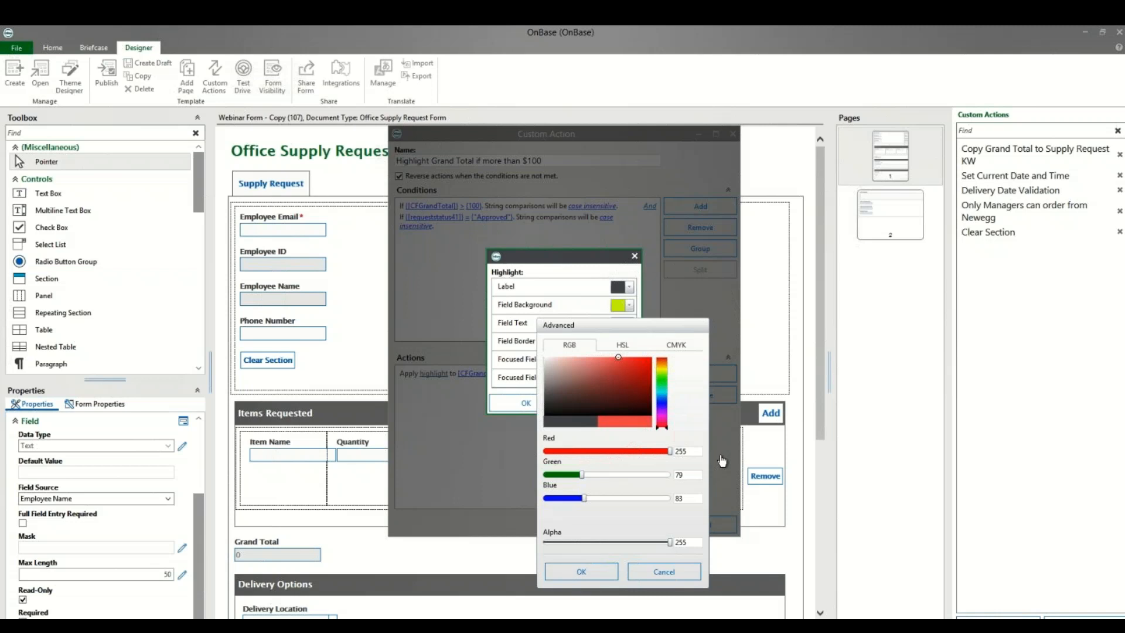
pyautogui.click(589, 572)
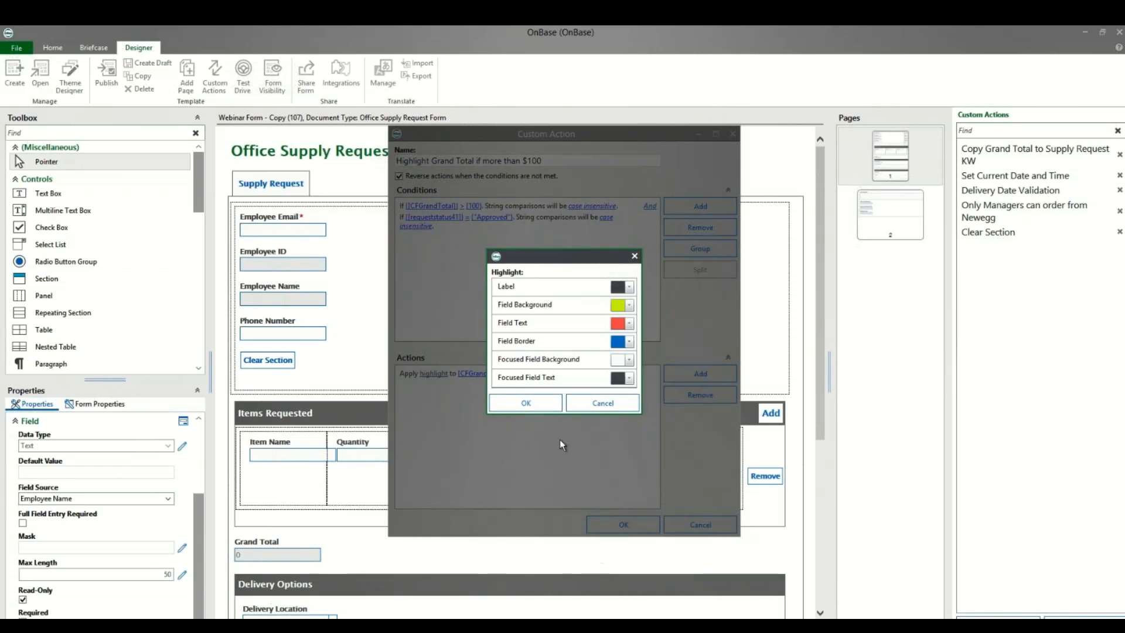
pyautogui.click(539, 409)
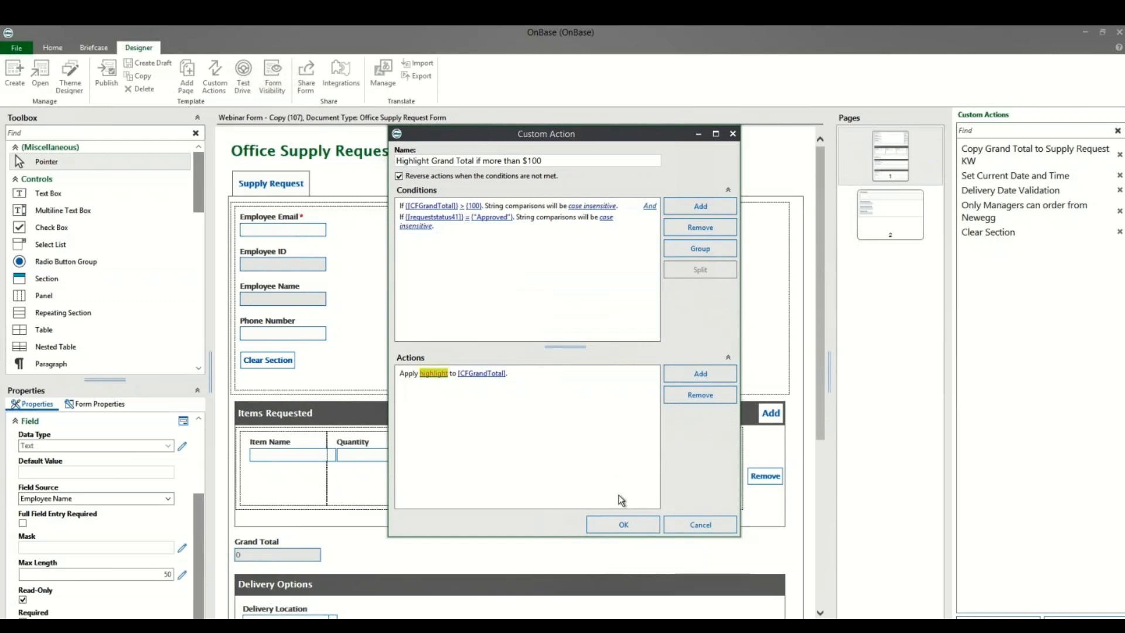
pyautogui.click(627, 528)
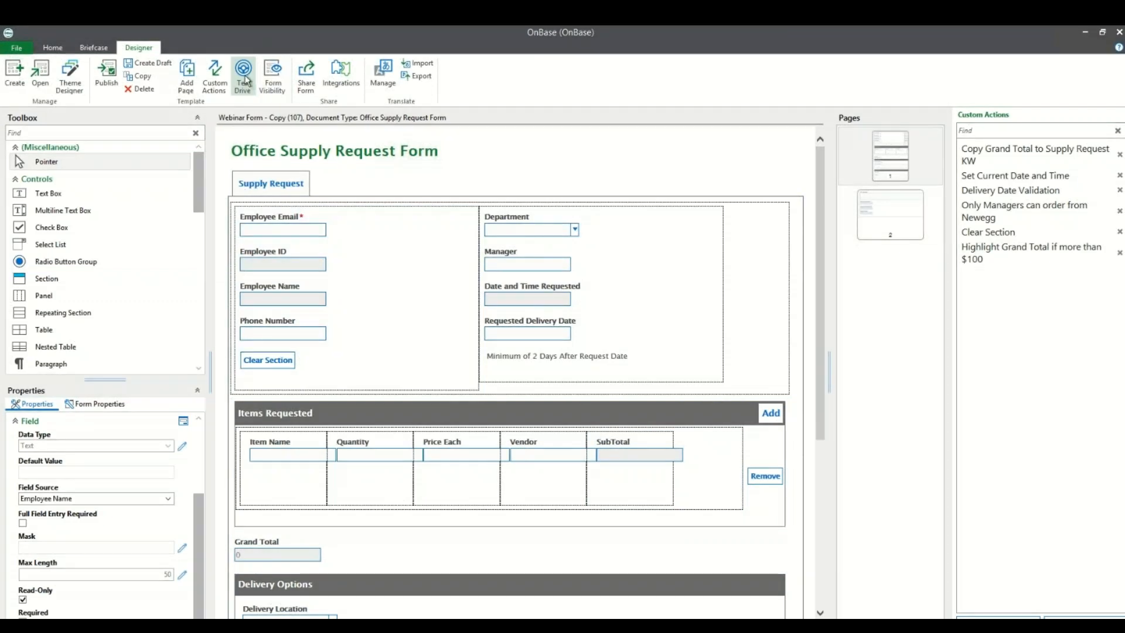
# Step: Start a test drive of the form impersonating the MANAGER user group
pyautogui.click(244, 79)
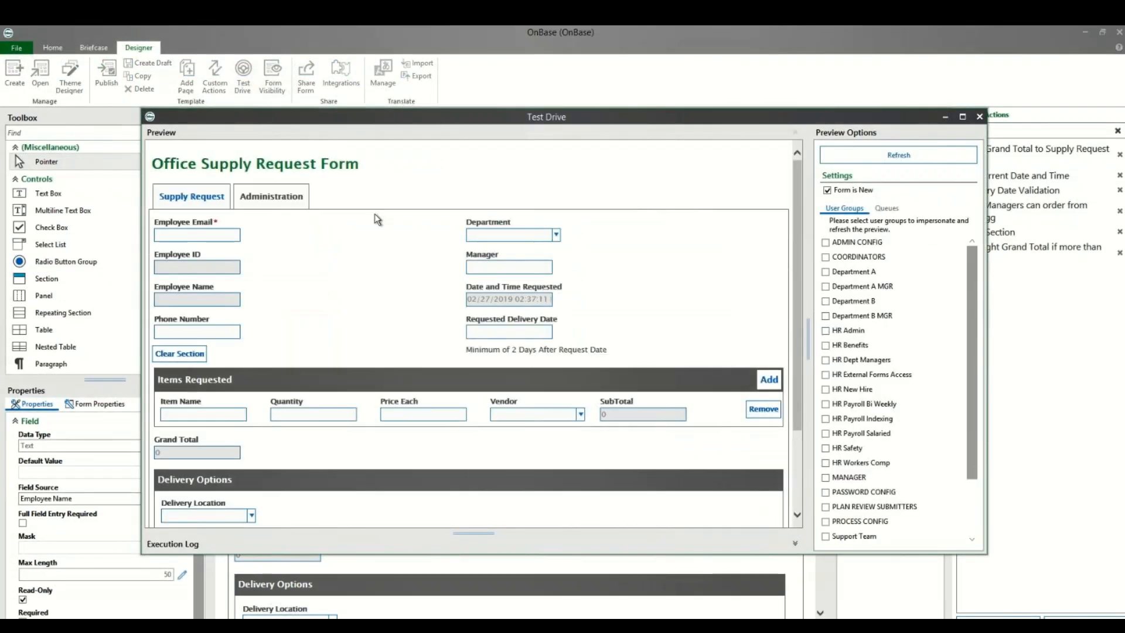
pyautogui.click(826, 477)
pyautogui.click(877, 157)
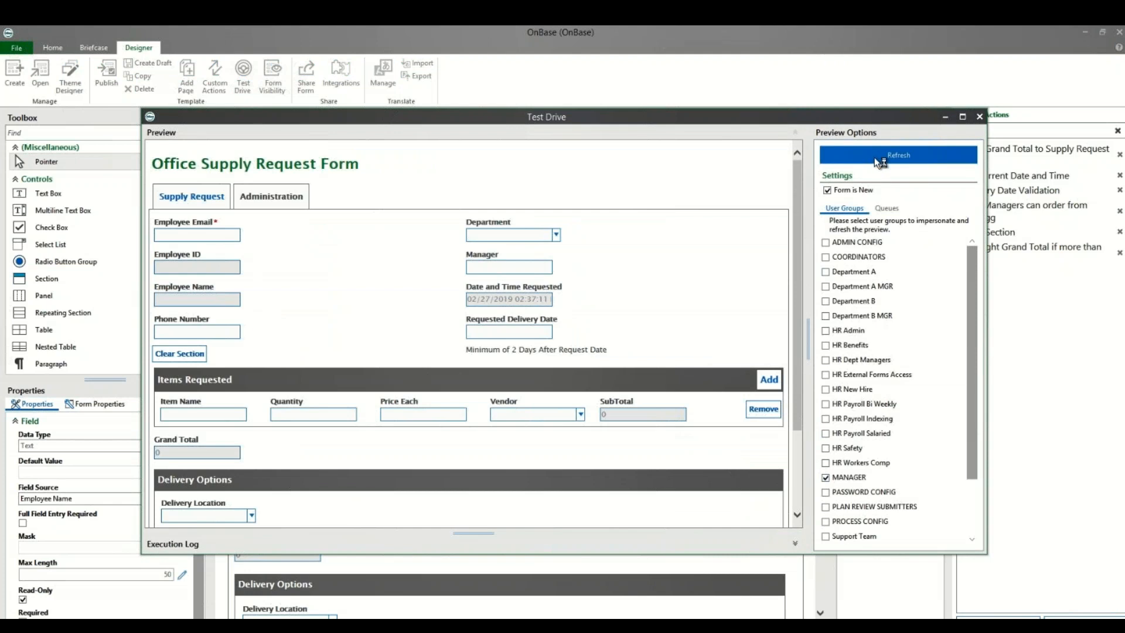
# Step: Enter an item line in the test form for staplers with quantity 11 and a price of 10 each
pyautogui.click(218, 414)
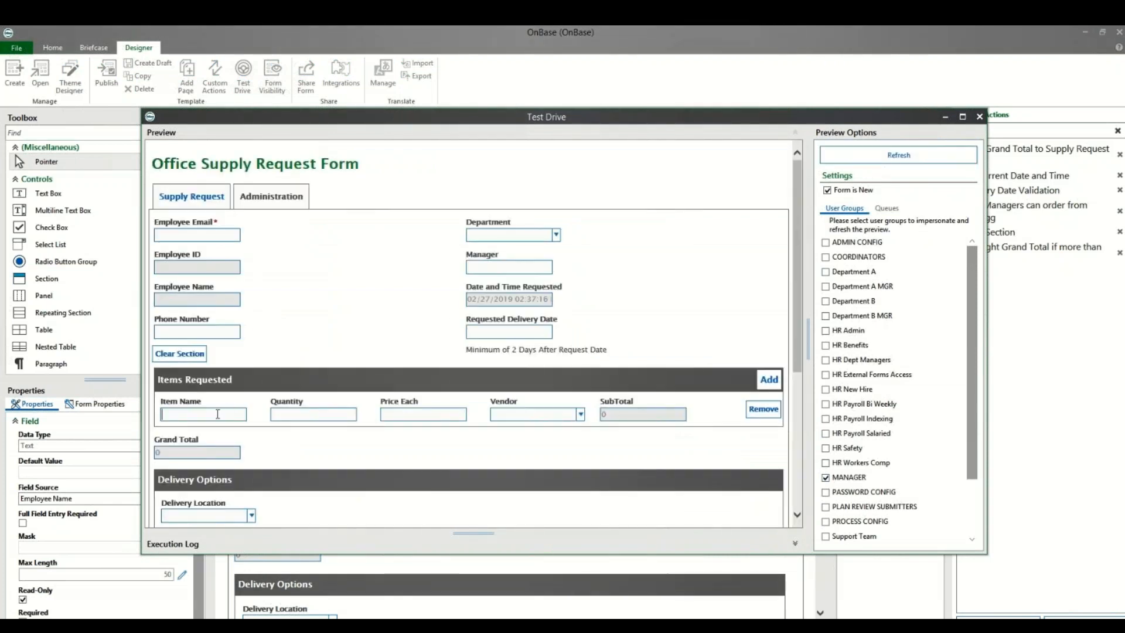
pyautogui.write('sta')
pyautogui.write('11')
pyautogui.click(420, 413)
pyautogui.write('10')
pyautogui.click(400, 446)
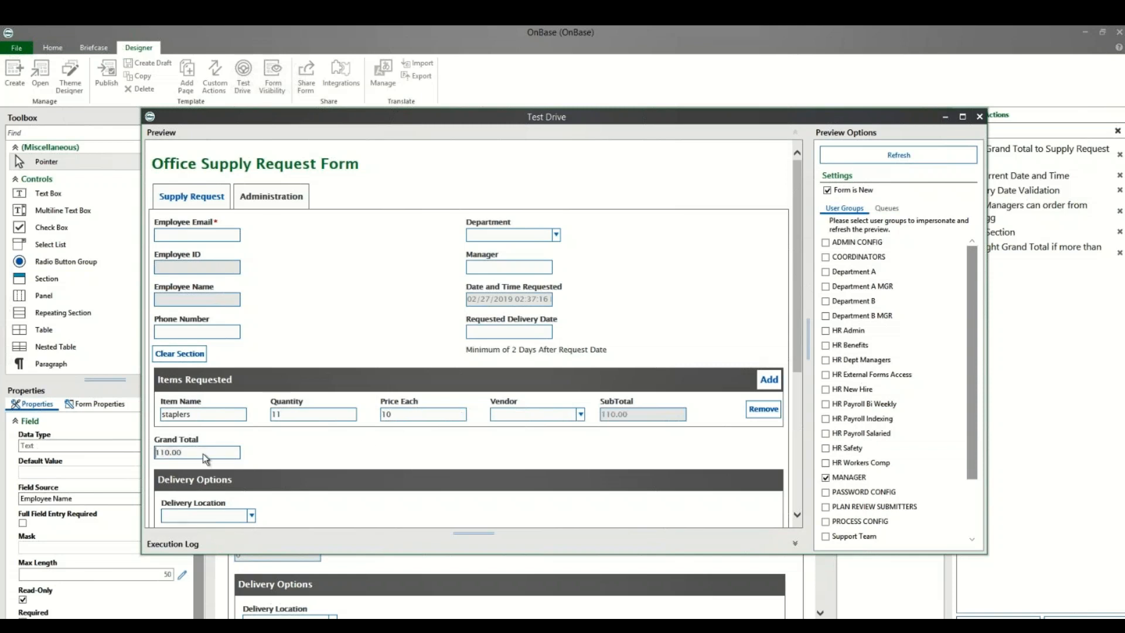
# Step: Pick a list value further along in the test form to check the Grand Total highlight
pyautogui.moveTo(793, 263); pyautogui.dragTo(807, 419)
pyautogui.click(251, 405)
pyautogui.click(218, 439)
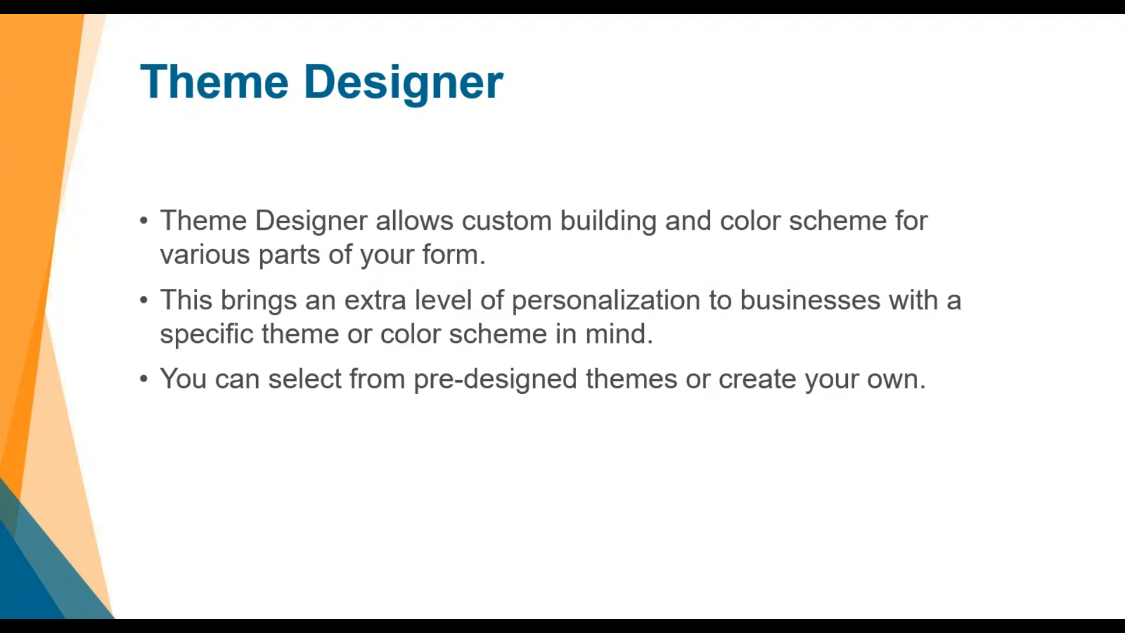
pyautogui.press('Right')
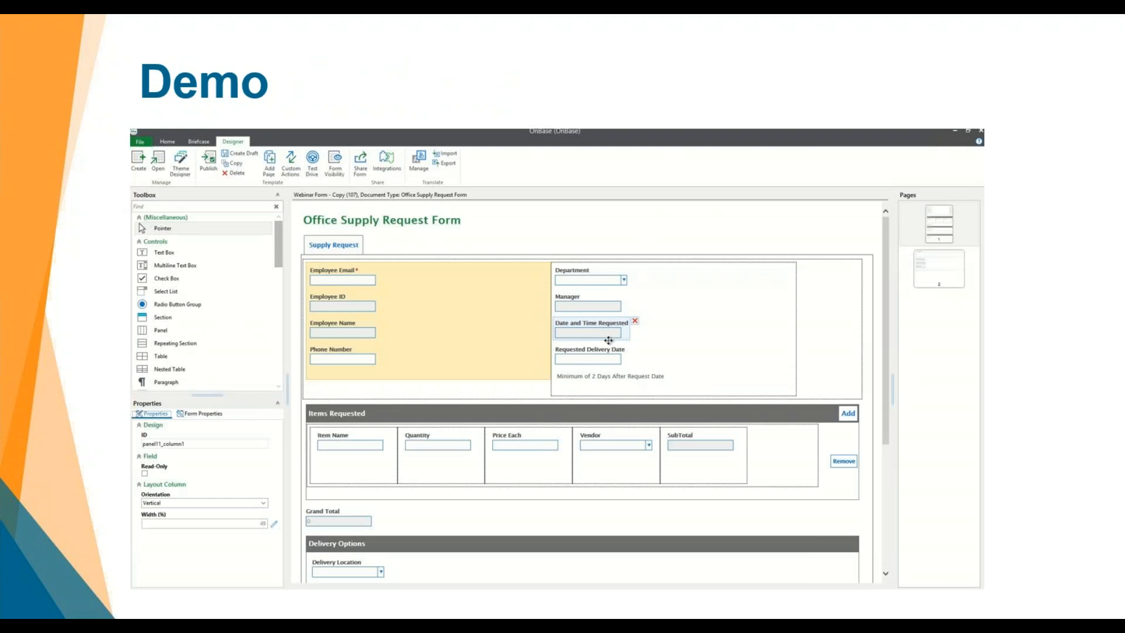
pyautogui.press('Right')
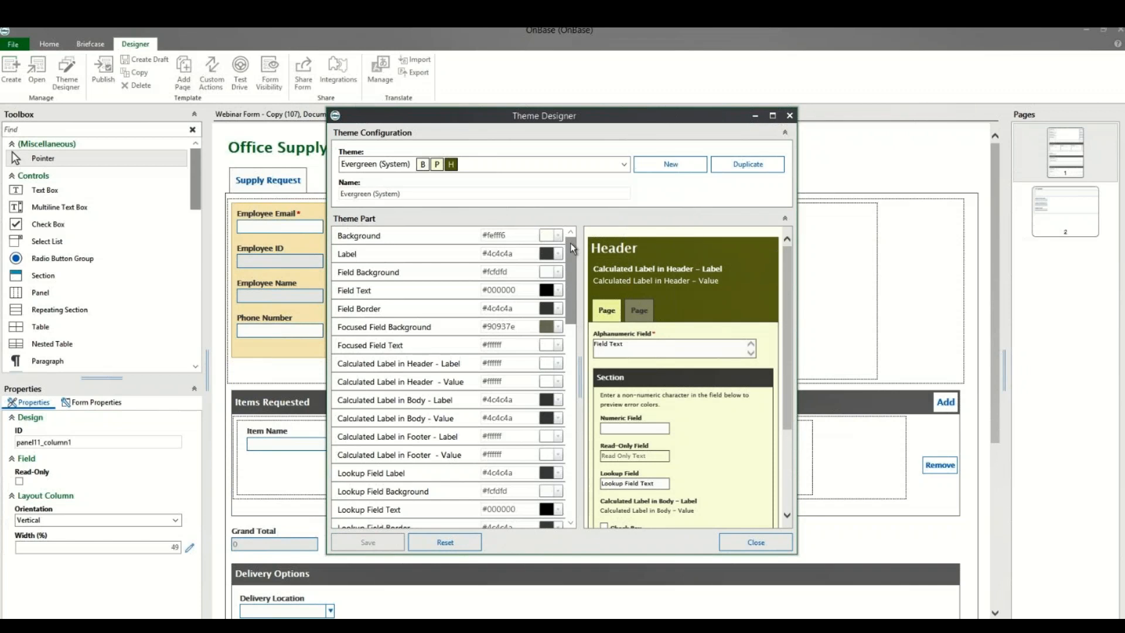
# Step: Duplicate the Evergreen (System) theme and name the copy Test Theme
pyautogui.click(754, 171)
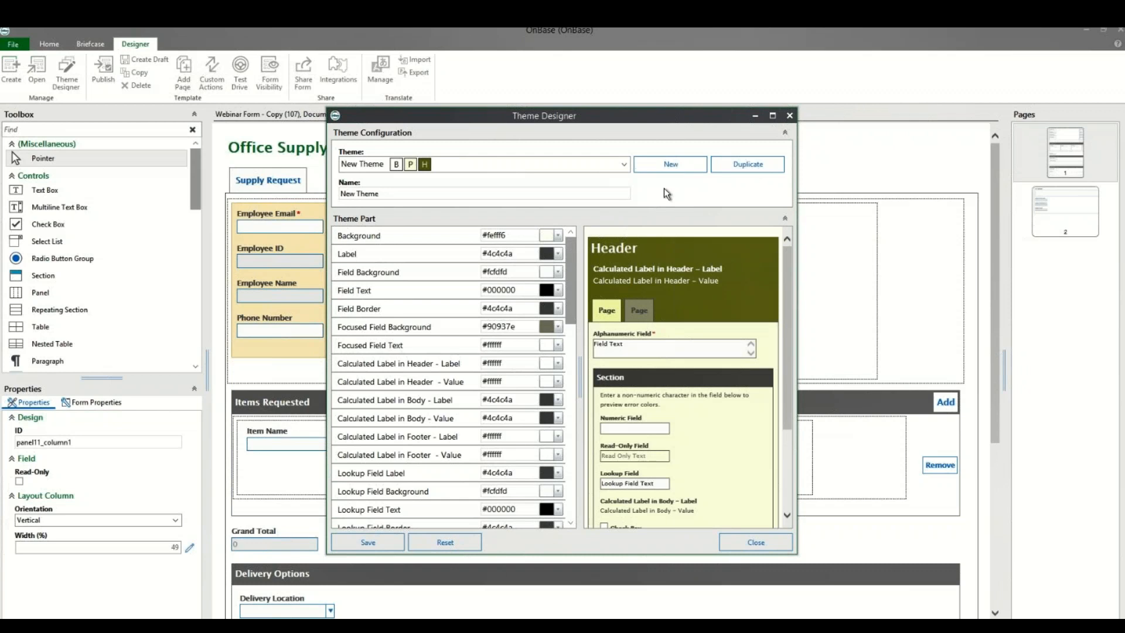
pyautogui.moveTo(444, 194); pyautogui.dragTo(318, 198)
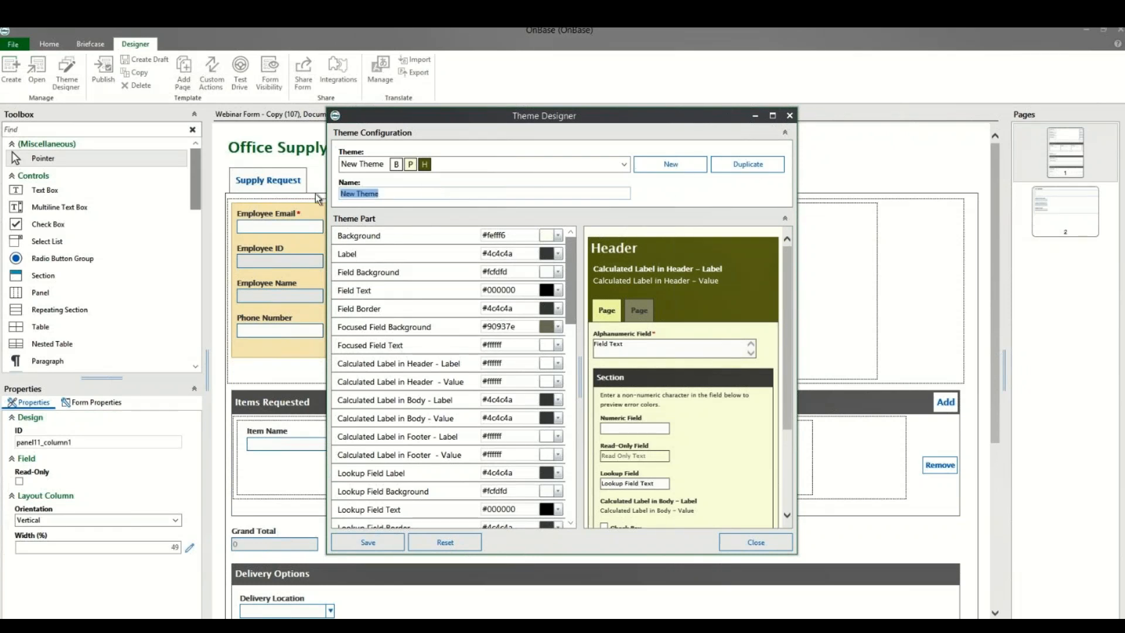
pyautogui.write('Test')
# Step: Set the theme's Background colour to orange, #f79646
pyautogui.click(558, 236)
pyautogui.click(631, 338)
pyautogui.click(641, 293)
pyautogui.click(642, 294)
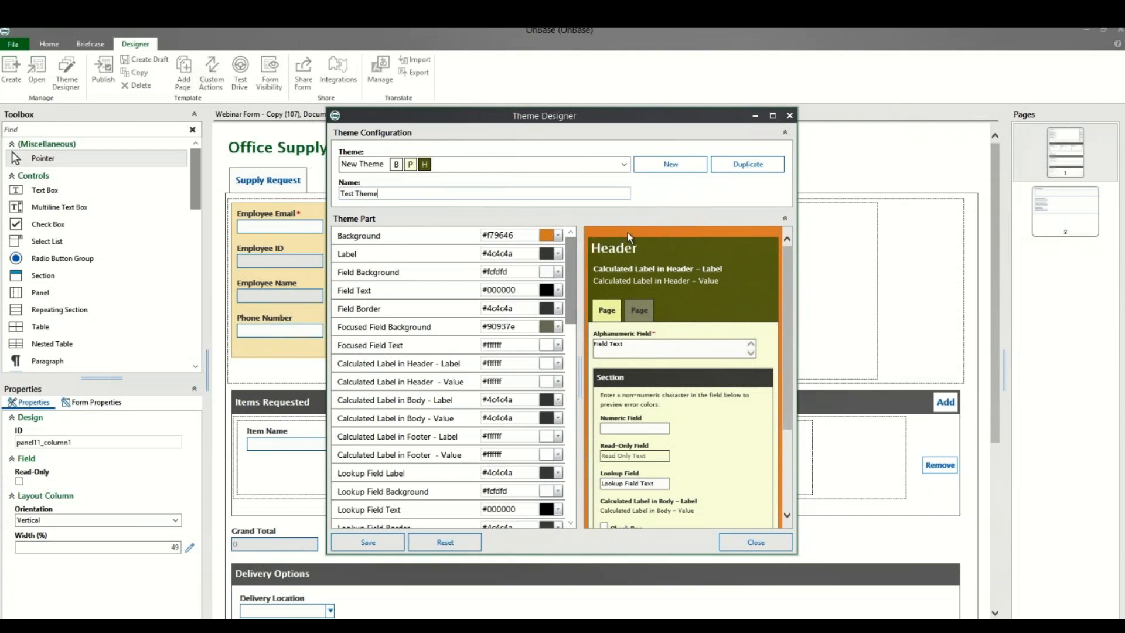
# Step: Set the theme's Label colour to a custom blue-violet, #4730c9
pyautogui.click(558, 254)
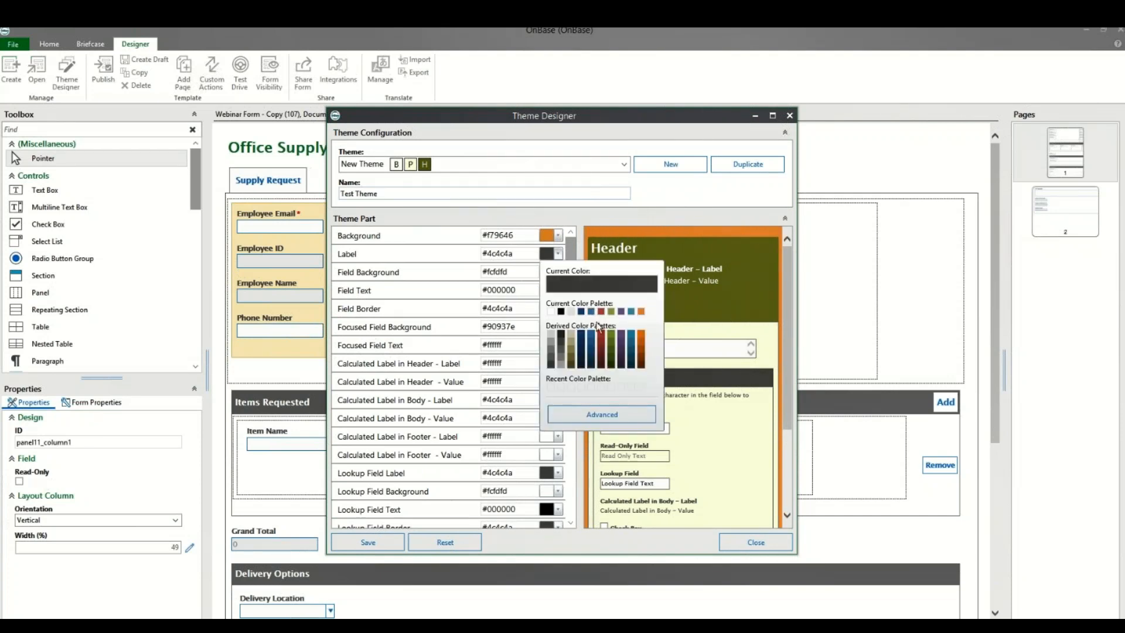
pyautogui.click(608, 419)
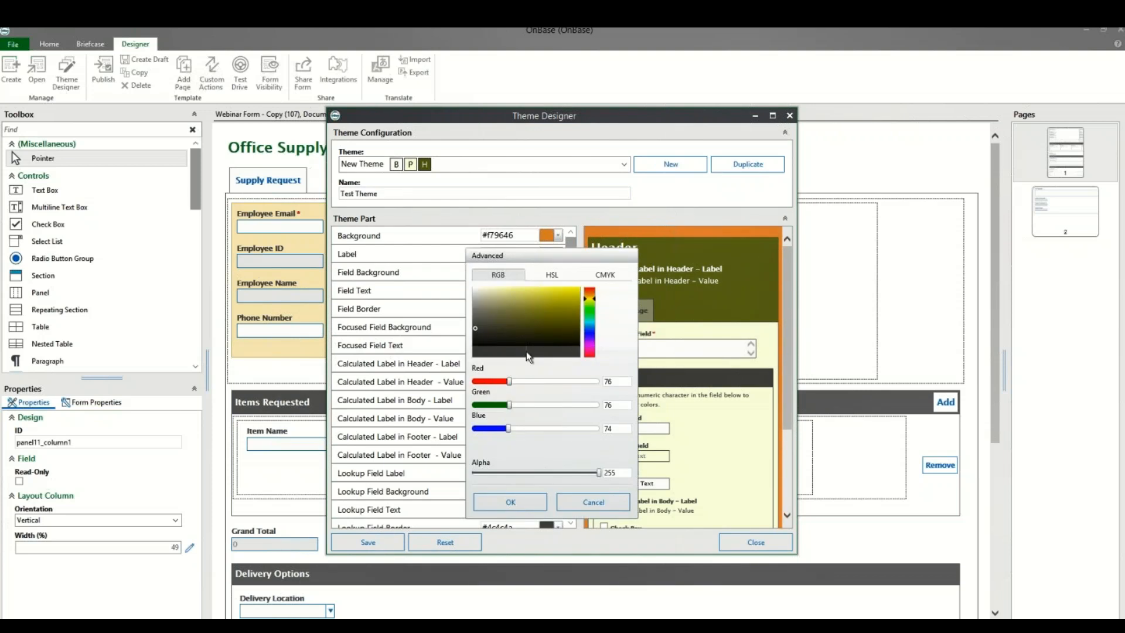
pyautogui.click(550, 275)
pyautogui.click(604, 278)
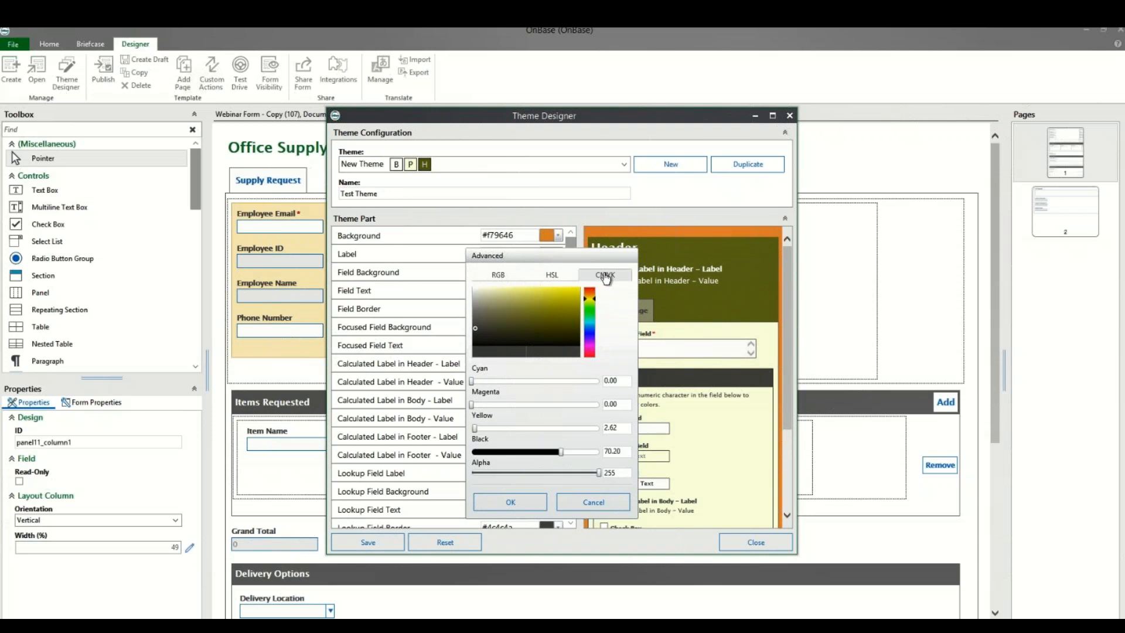
pyautogui.moveTo(591, 300); pyautogui.dragTo(591, 336)
pyautogui.click(555, 300)
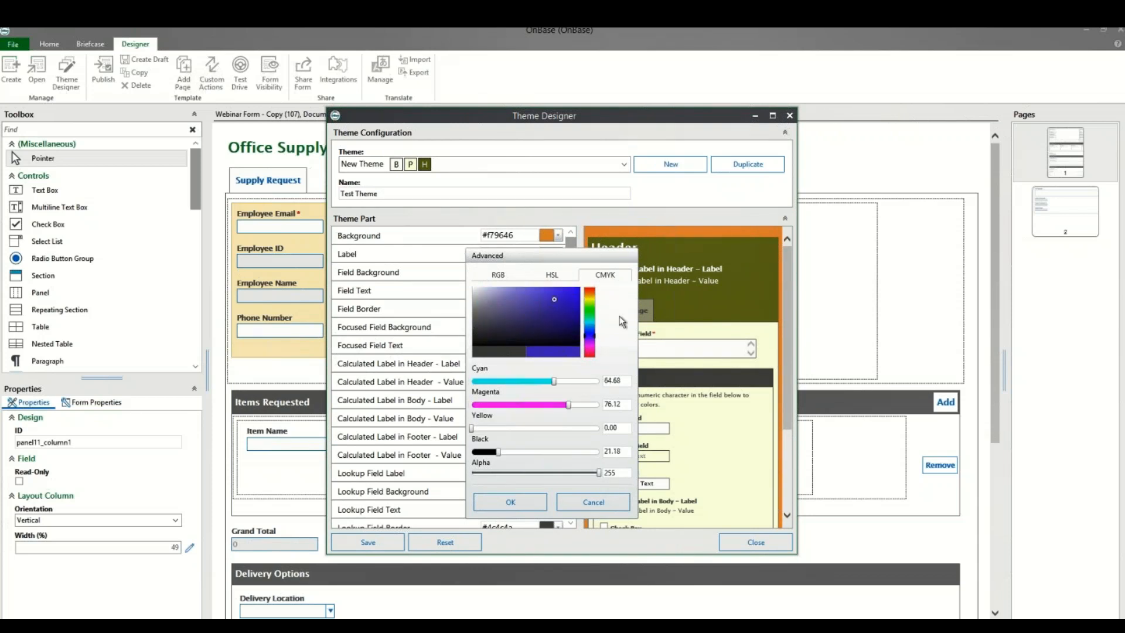
pyautogui.click(510, 503)
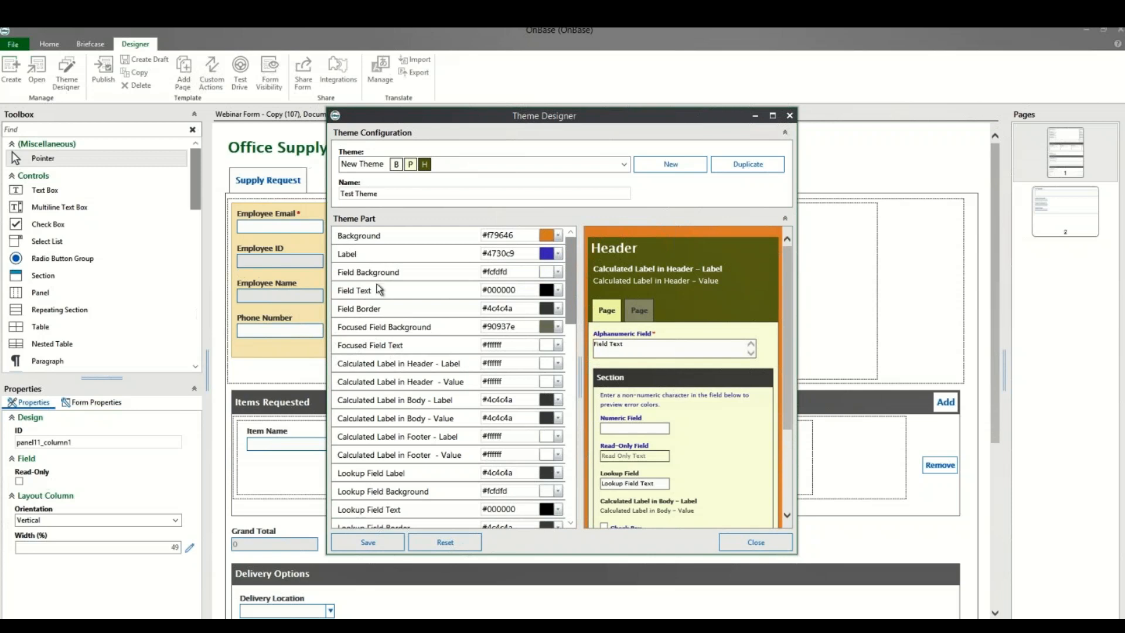
# Step: Set the theme's Field Background to the hex colour #FFD700
pyautogui.moveTo(522, 271); pyautogui.dragTo(430, 280)
pyautogui.write('#FFD700')
pyautogui.press('Return')
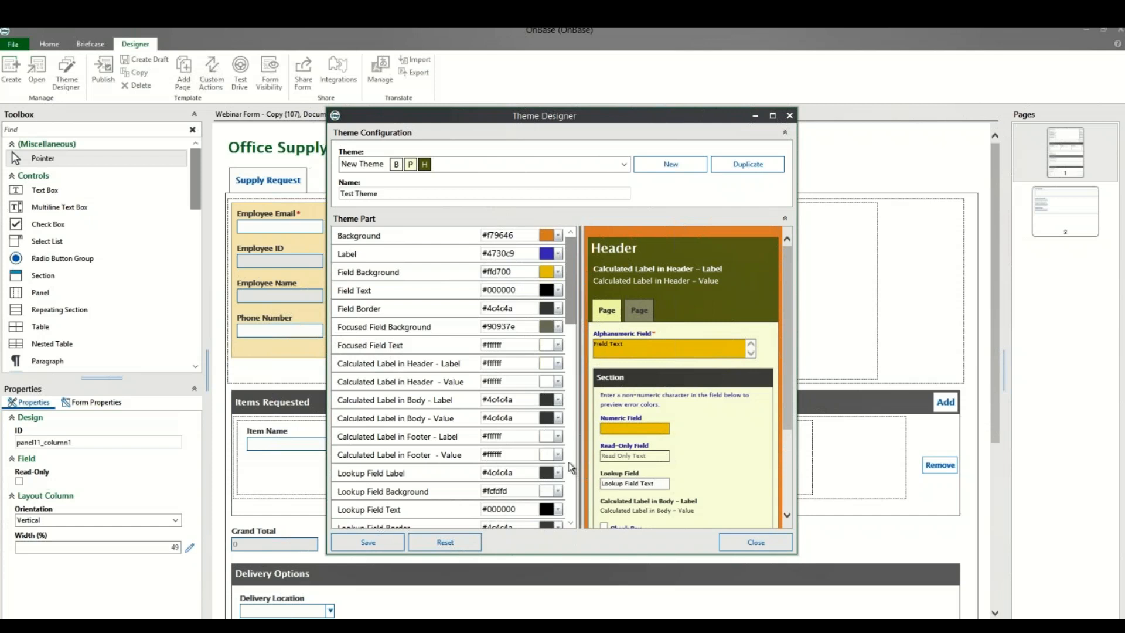
# Step: Reset all edits made to the new theme and close the Theme Designer
pyautogui.click(444, 546)
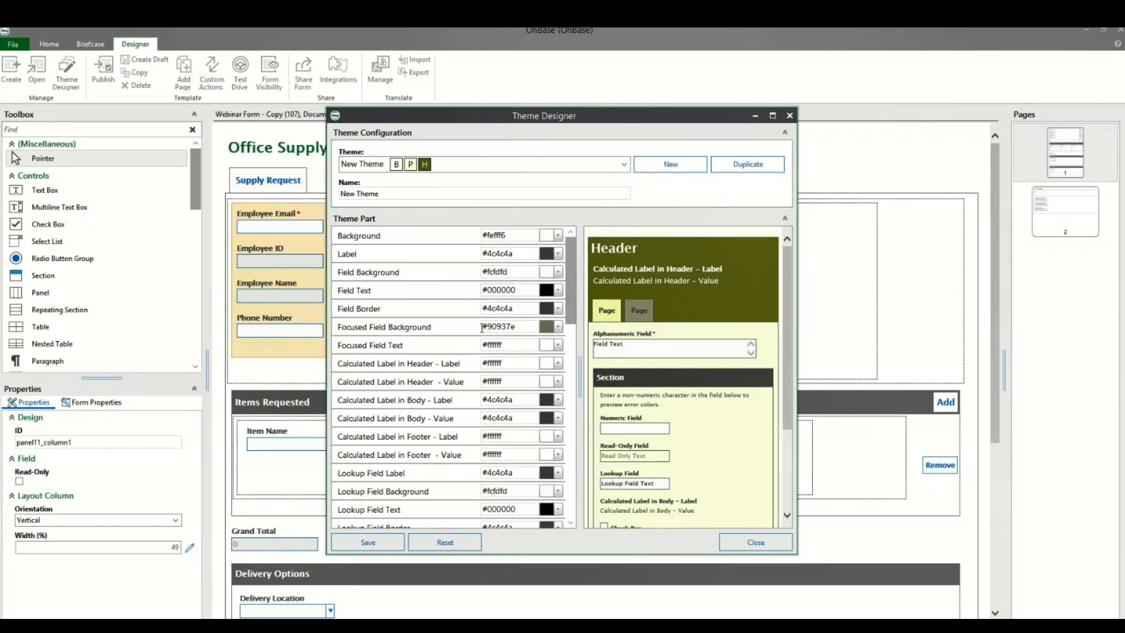
pyautogui.click(376, 546)
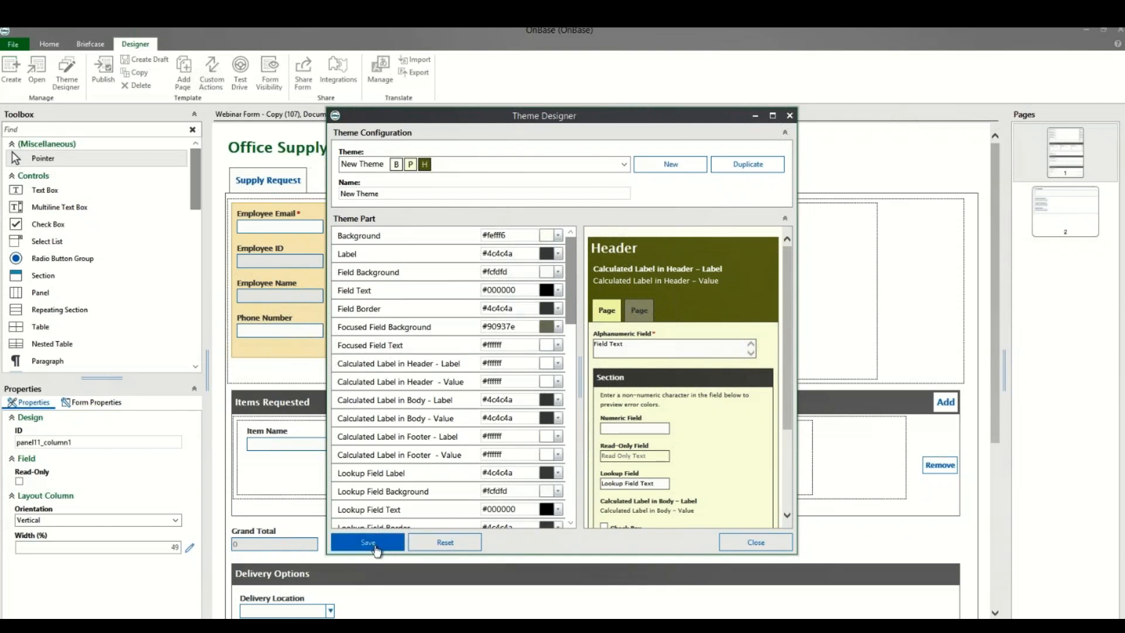
pyautogui.click(743, 540)
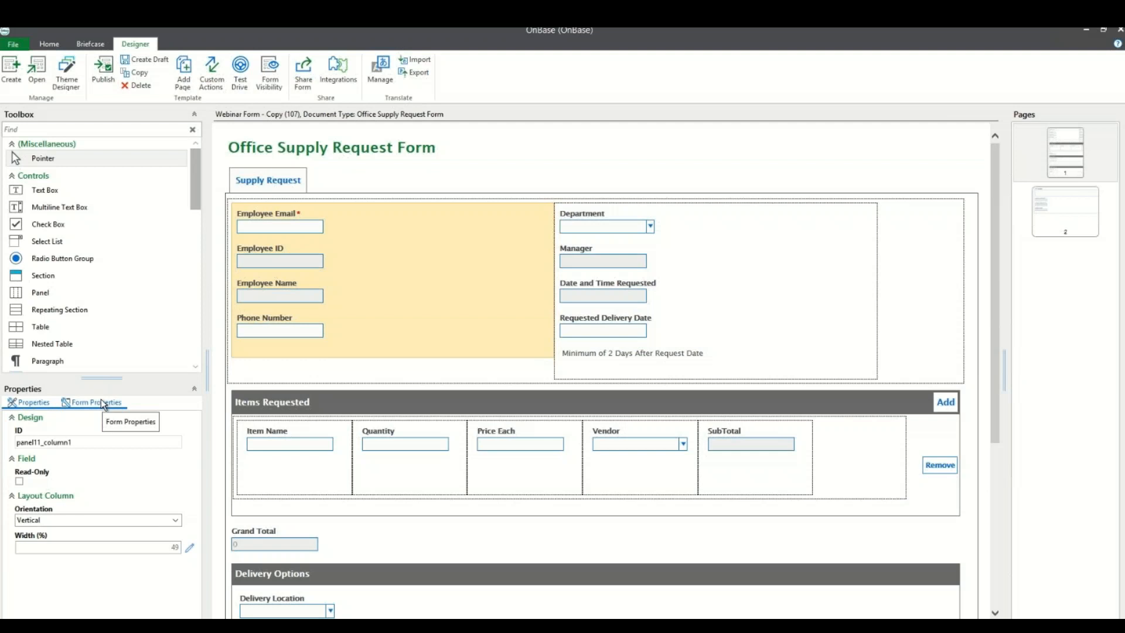
# Step: Apply the Webinar Theme to the whole Office Supply Request Form
pyautogui.click(100, 402)
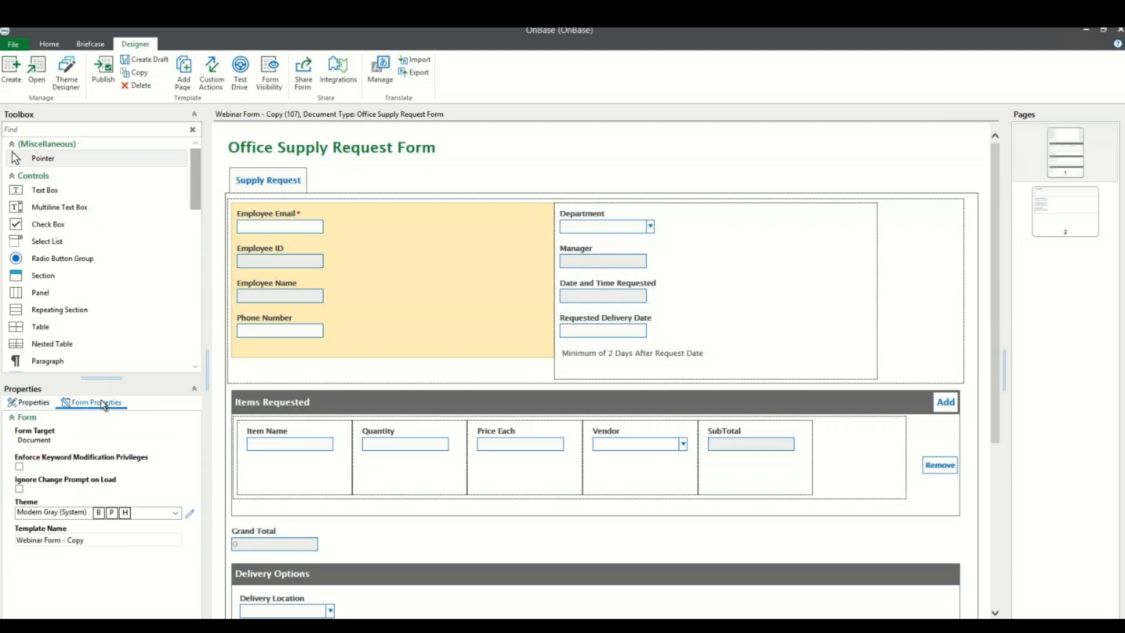
pyautogui.click(175, 513)
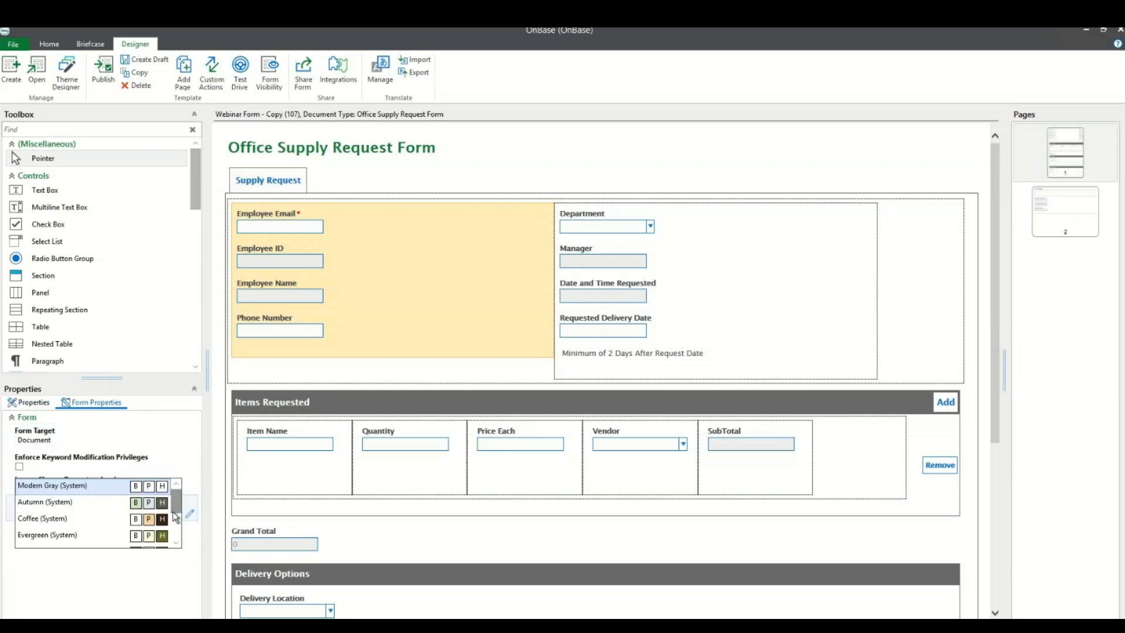
pyautogui.scroll(-2, 176, 515)
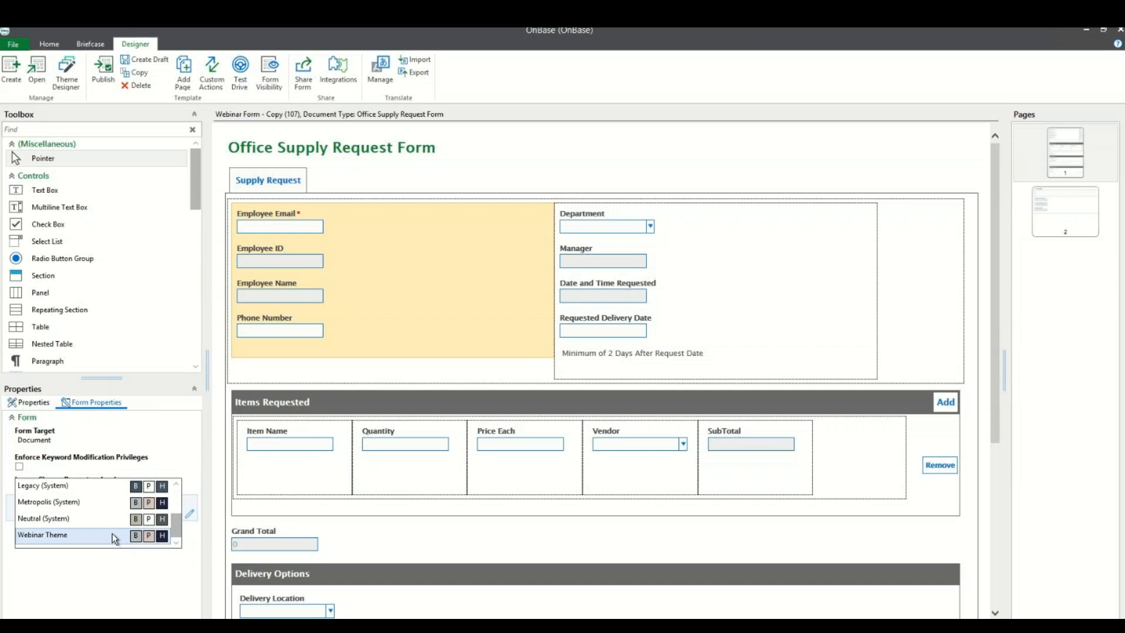
pyautogui.click(114, 536)
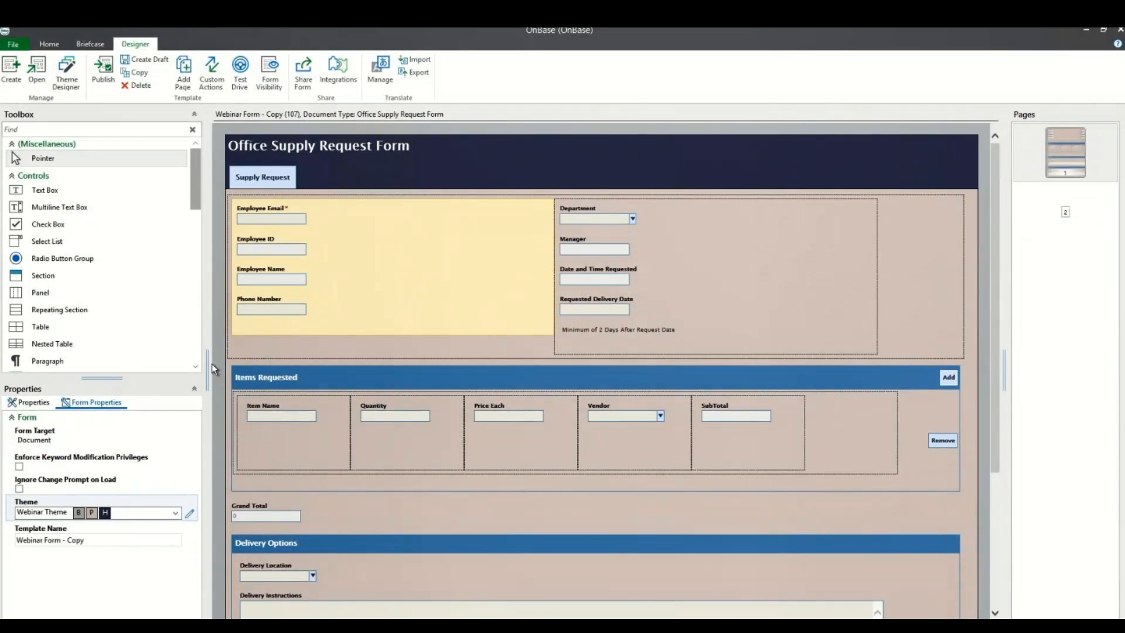
# Step: Review the Webinar Theme's part colours in the Theme Designer and close it without making changes
pyautogui.click(322, 289)
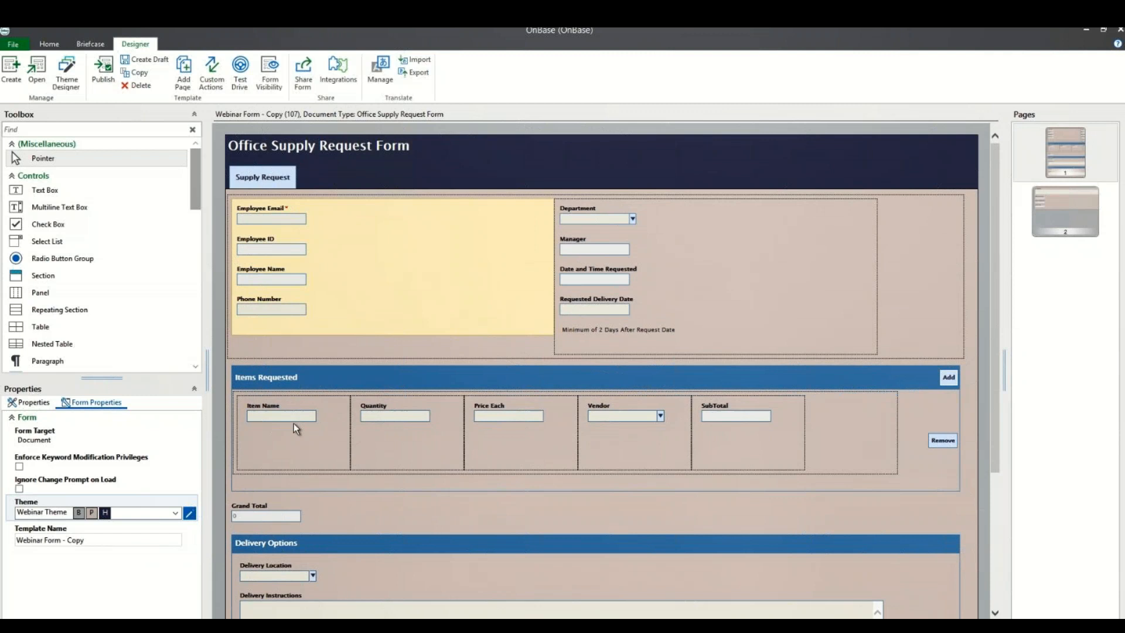
pyautogui.click(189, 513)
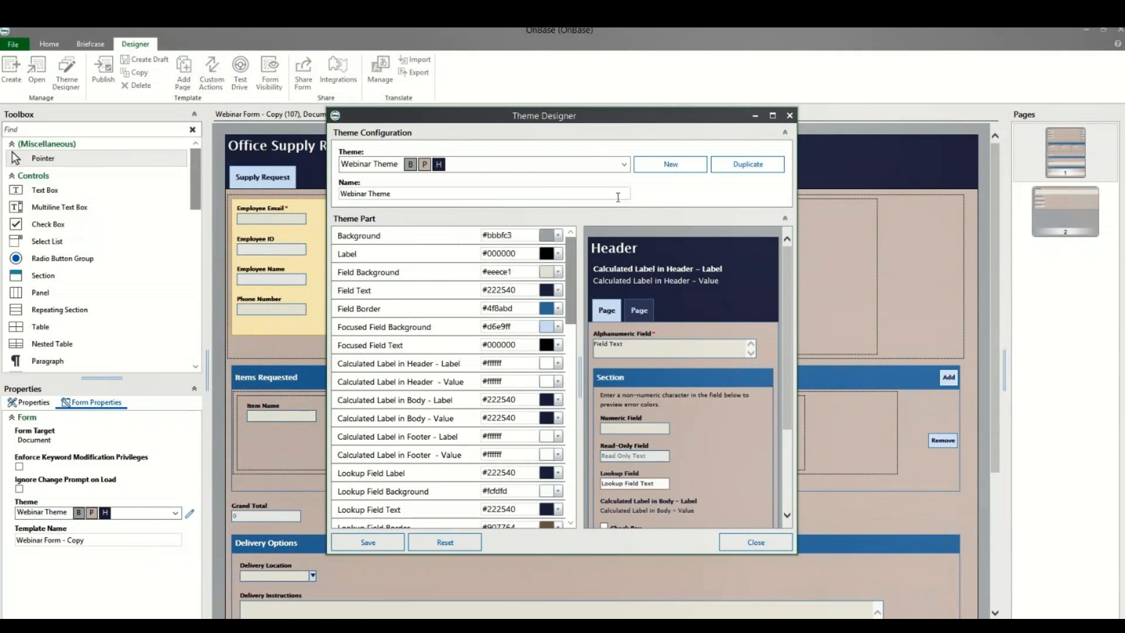
pyautogui.moveTo(575, 259); pyautogui.dragTo(564, 461)
pyautogui.click(741, 545)
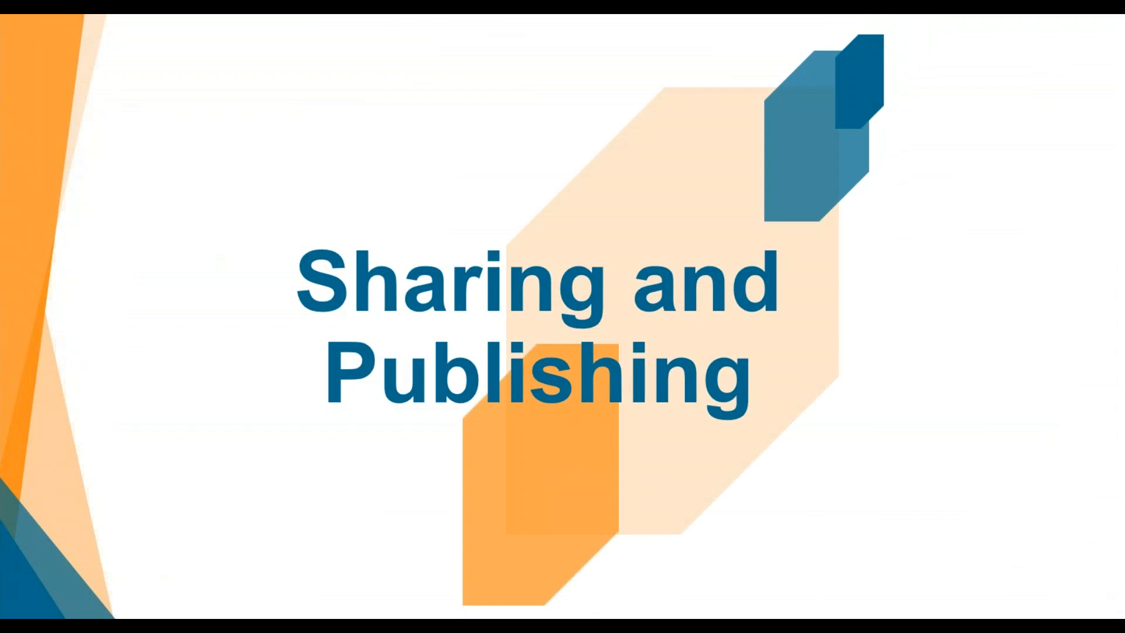
pyautogui.press('Right')
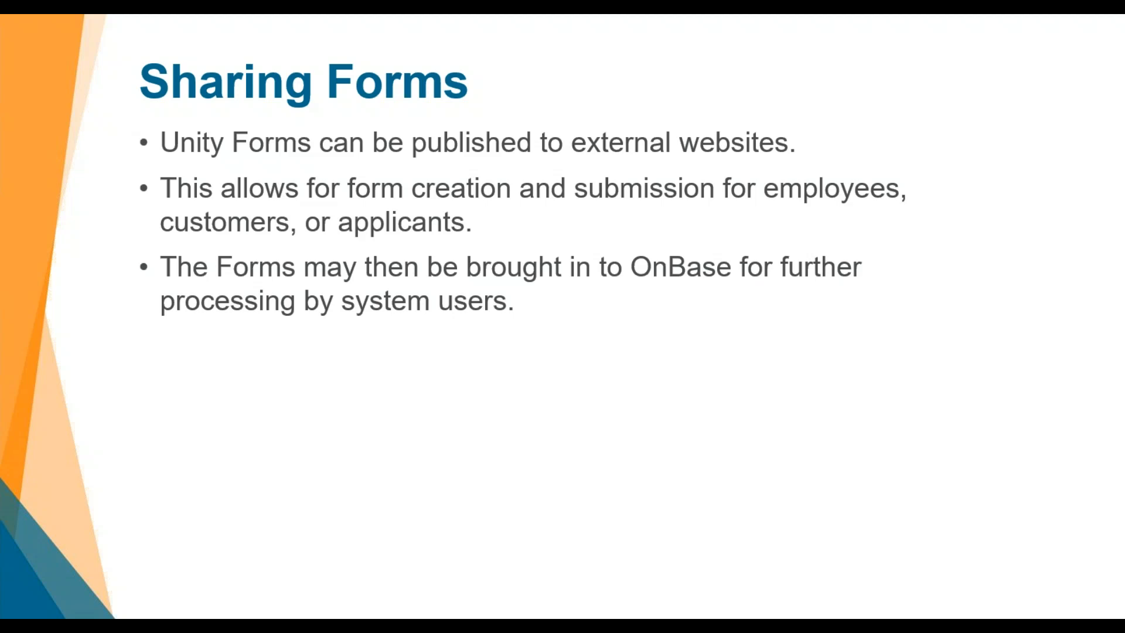
pyautogui.press('Right')
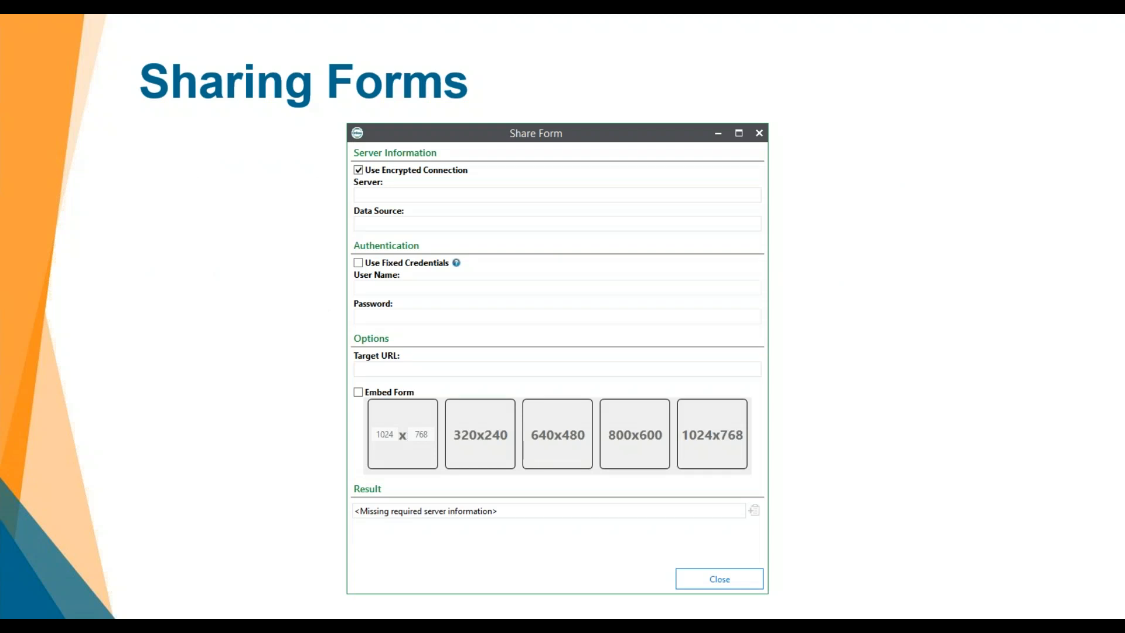
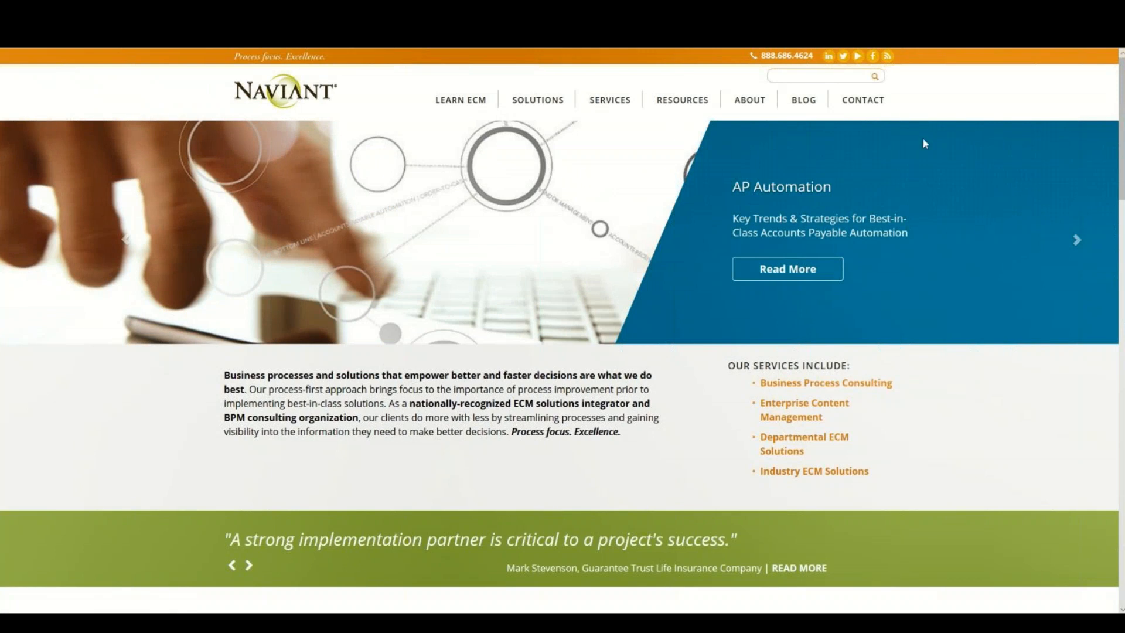
# Step: Go through the Naviant website's Contact and Customer Portal pages to the OnBase software upgrade request form
pyautogui.click(882, 103)
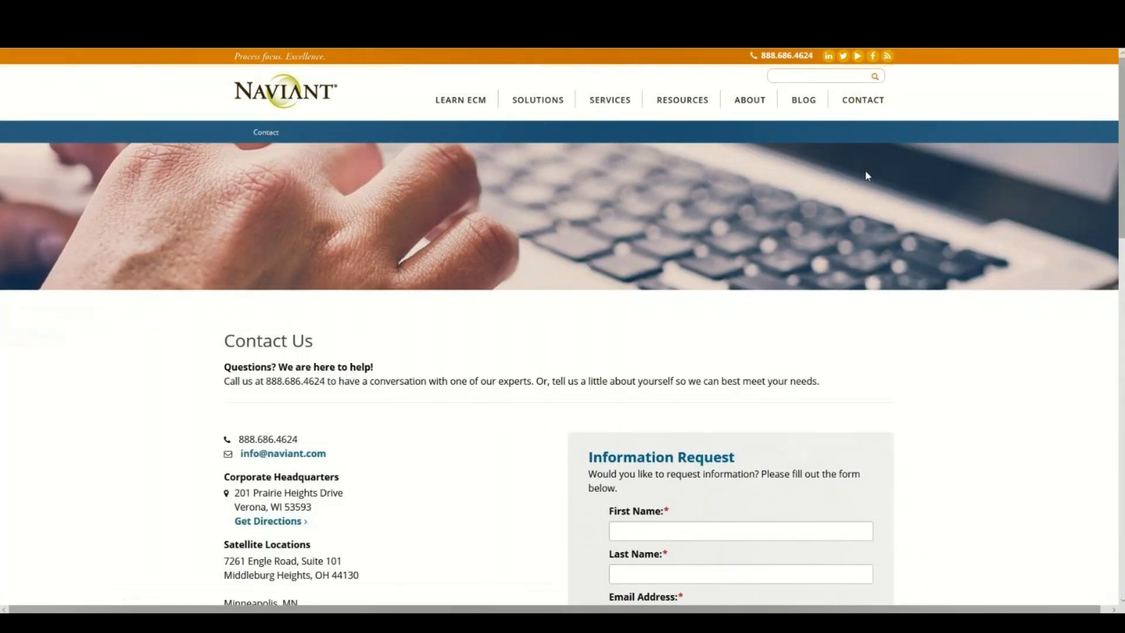
pyautogui.scroll(-3, 551, 387)
pyautogui.scroll(-5, 550, 387)
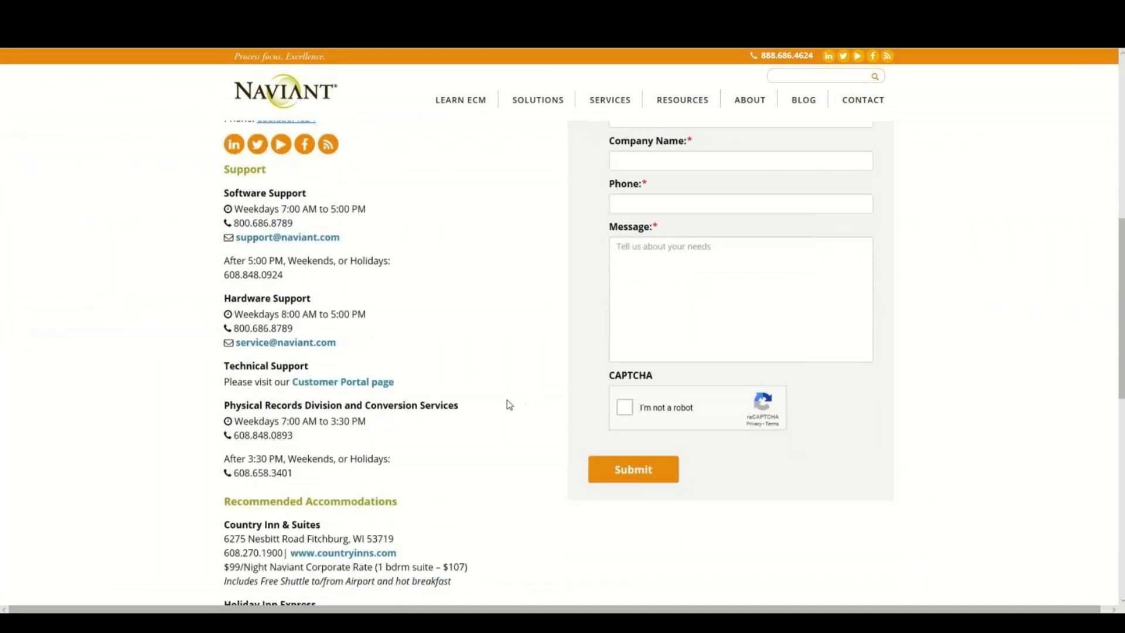
pyautogui.click(366, 381)
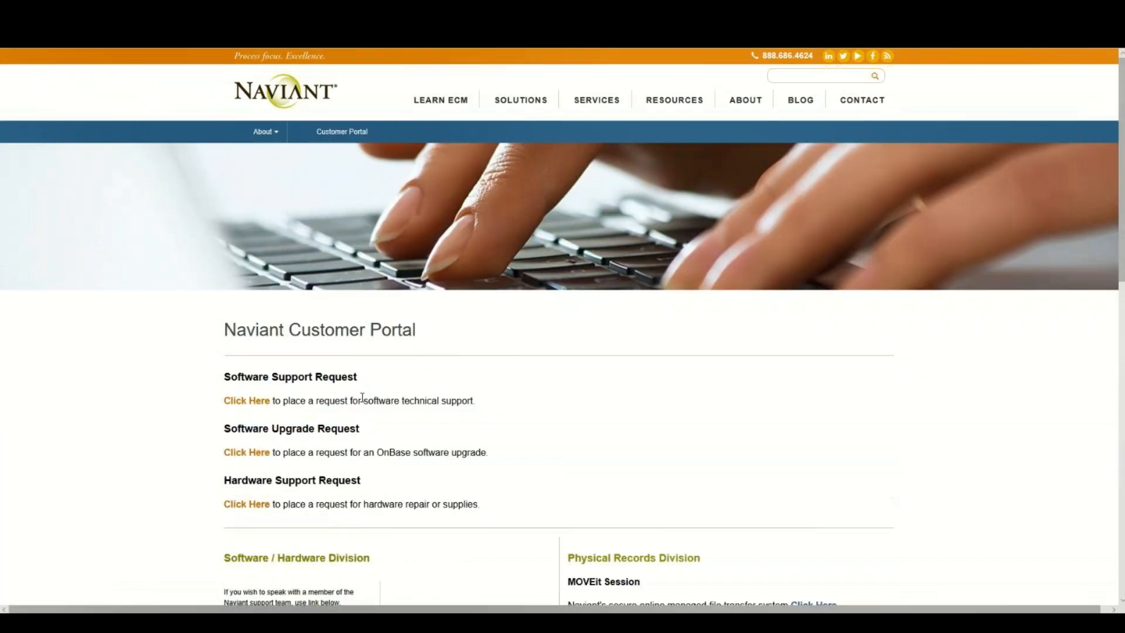
pyautogui.click(236, 452)
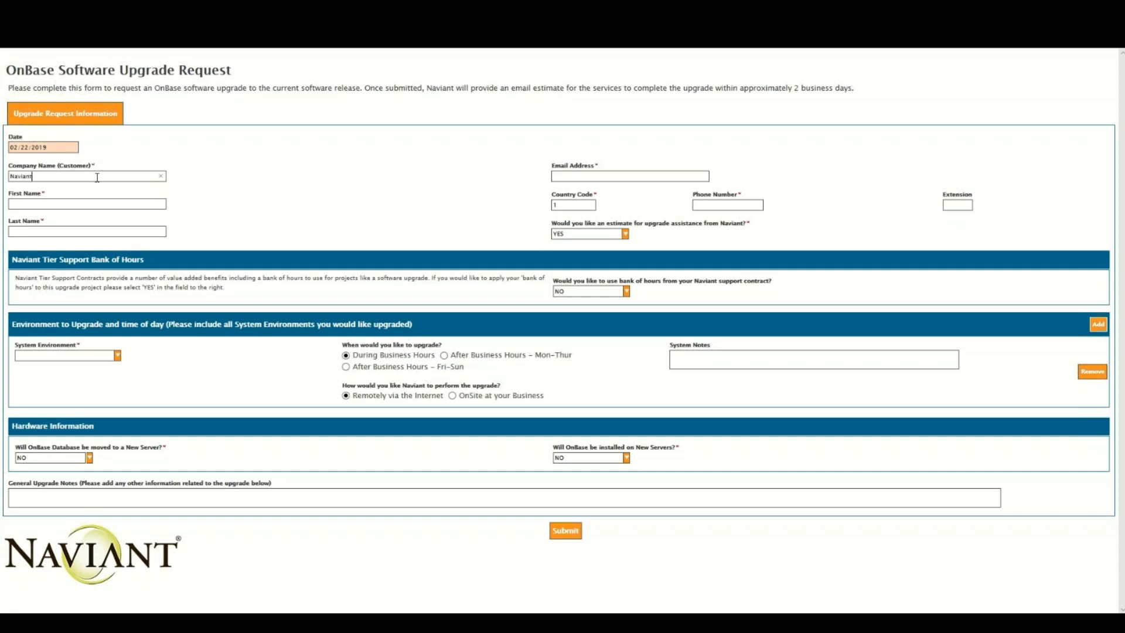
# Step: Fill in the company name Naviant and the requester's first name, e-mail address, extension and complete phone number
pyautogui.click(69, 202)
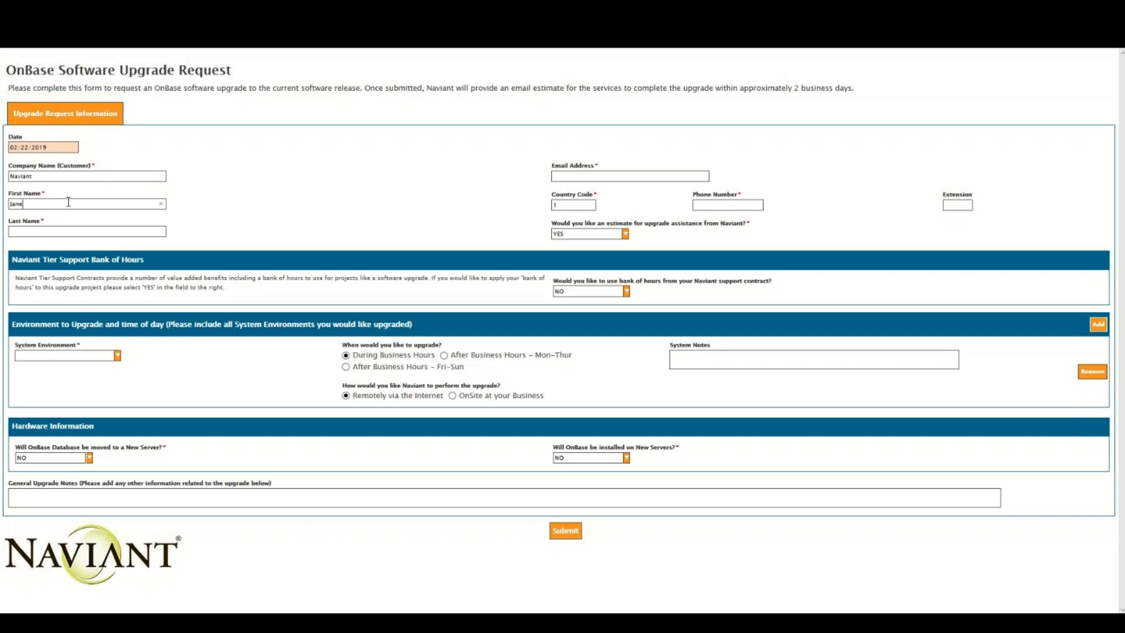
pyautogui.click(594, 180)
pyautogui.click(705, 203)
pyautogui.click(953, 201)
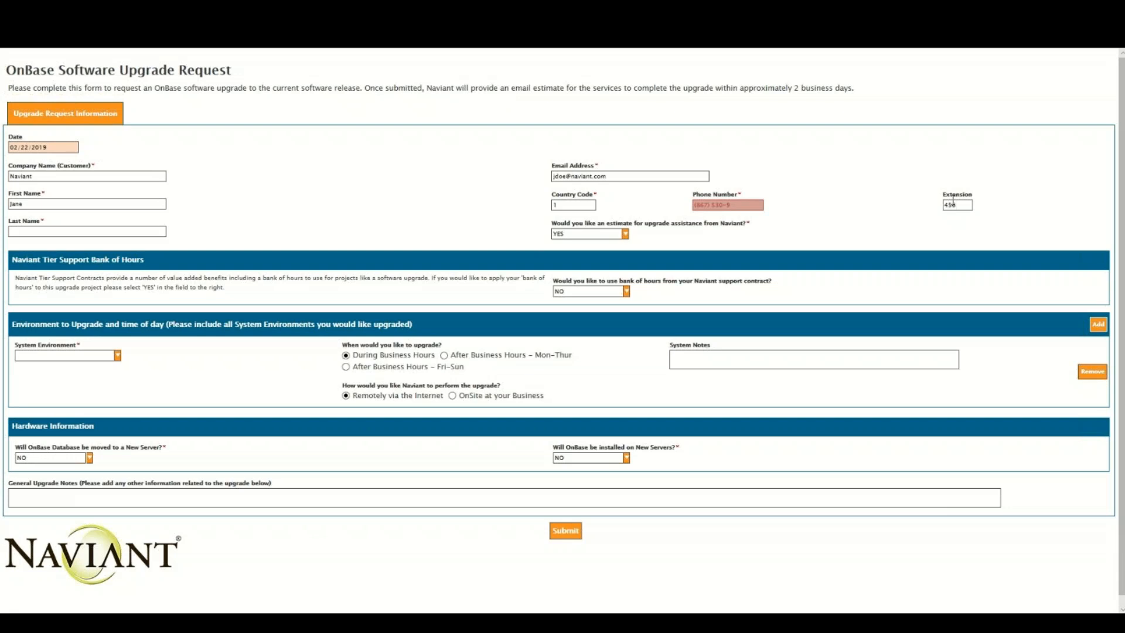
pyautogui.click(717, 206)
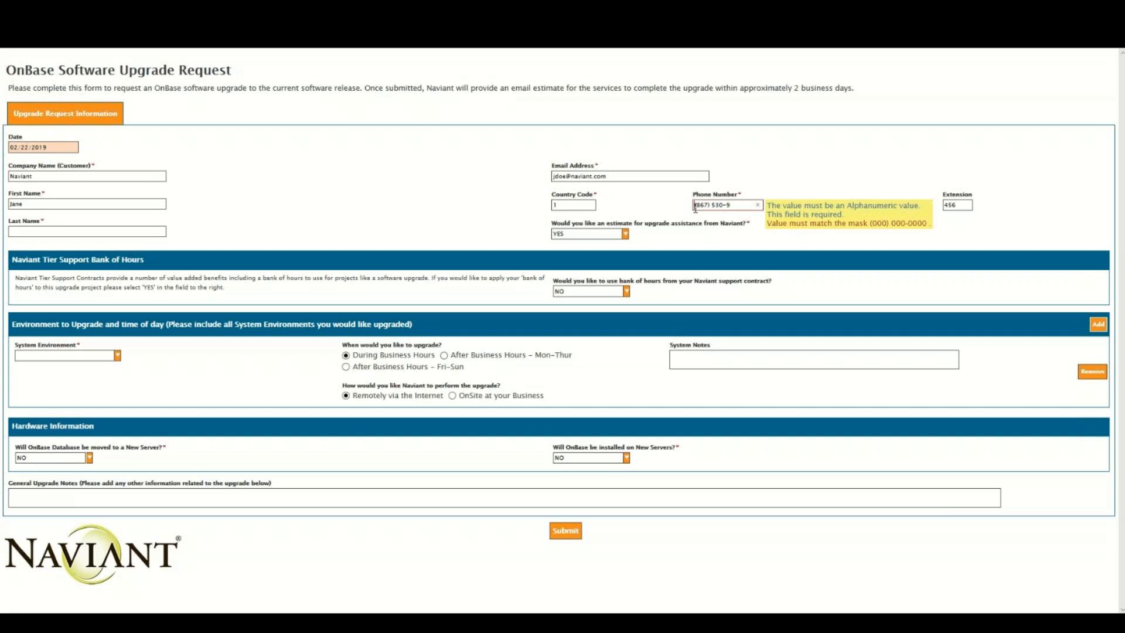
pyautogui.write('123')
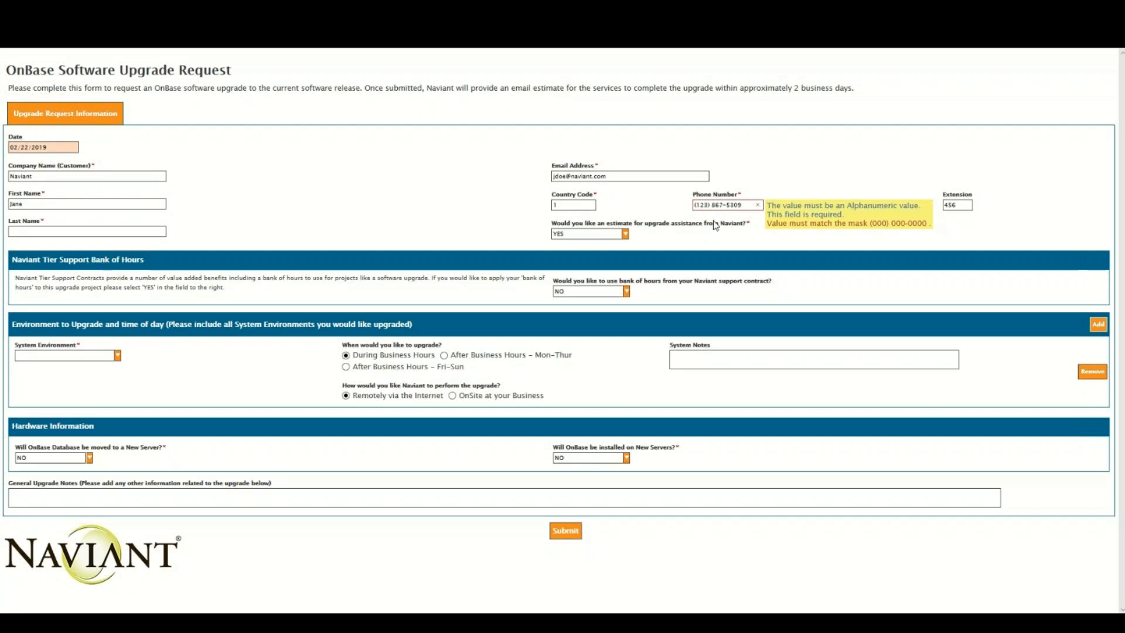
pyautogui.click(676, 238)
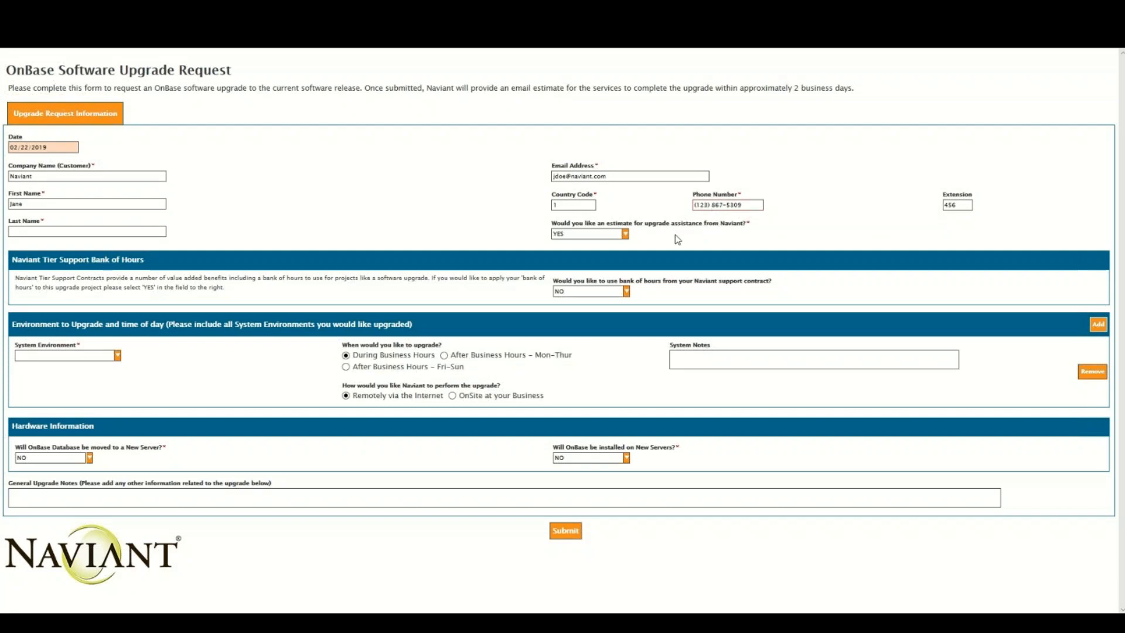
# Step: Answer NO to wanting an upgrade assistance estimate from Naviant, and set the answer back to YES
pyautogui.click(625, 235)
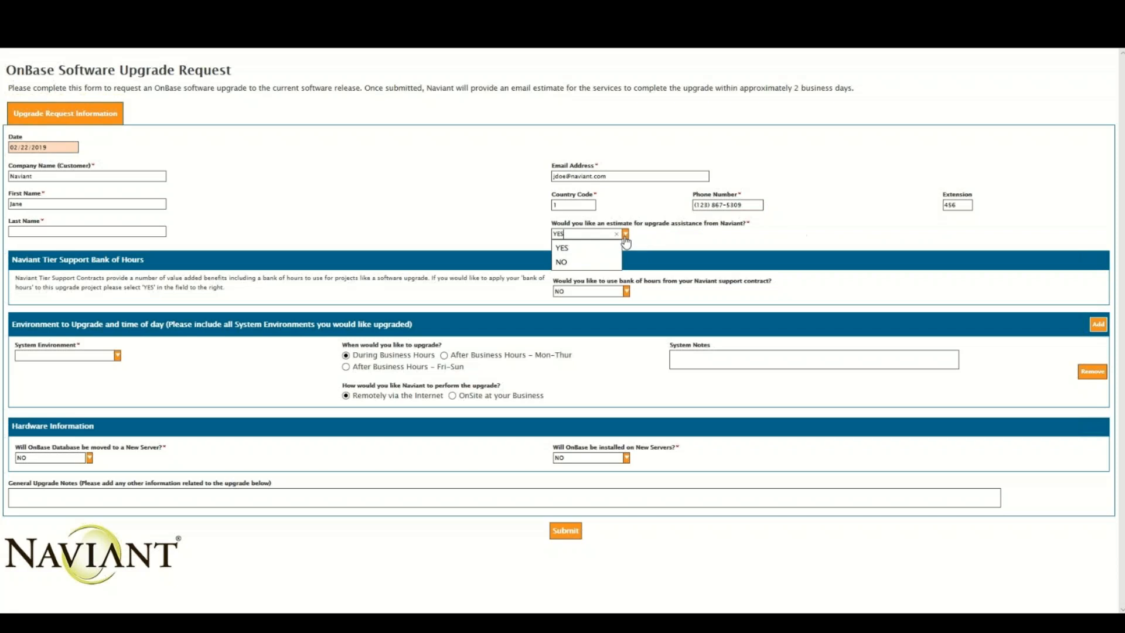
pyautogui.click(608, 263)
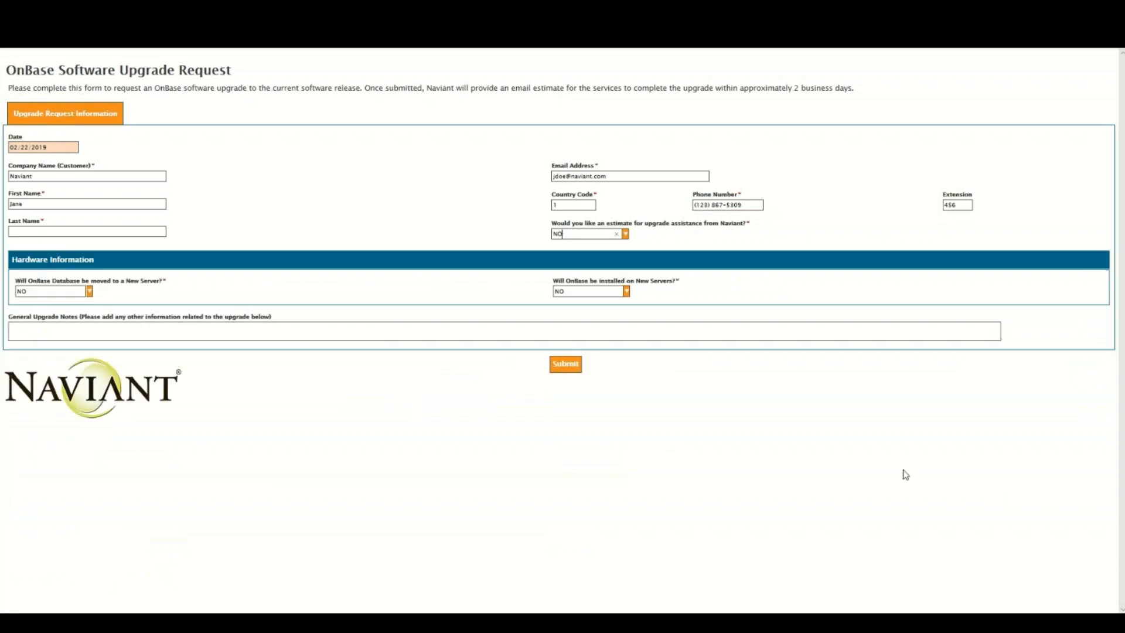
pyautogui.click(625, 233)
pyautogui.click(613, 248)
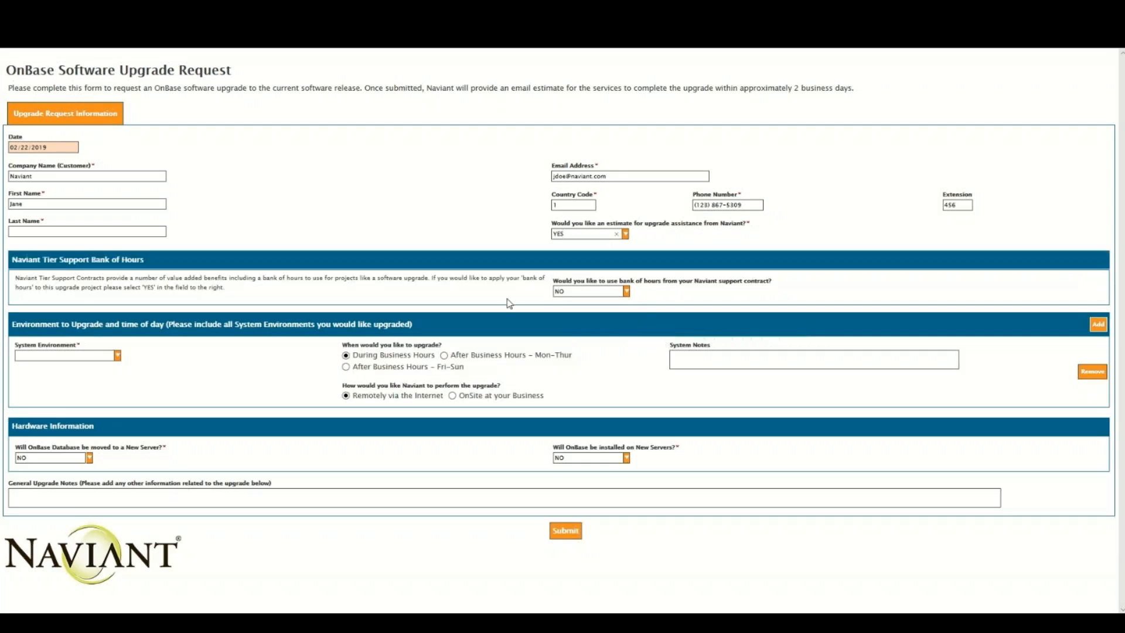
# Step: Try Test as the System Environment to upgrade, and change the selection to Production
pyautogui.click(117, 355)
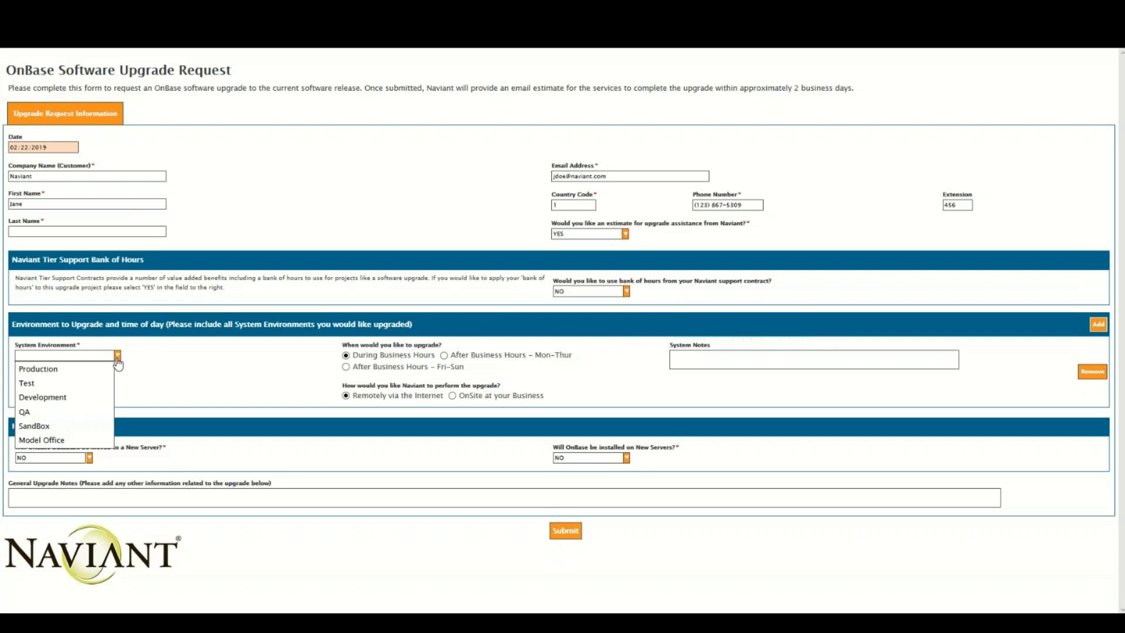
pyautogui.click(82, 383)
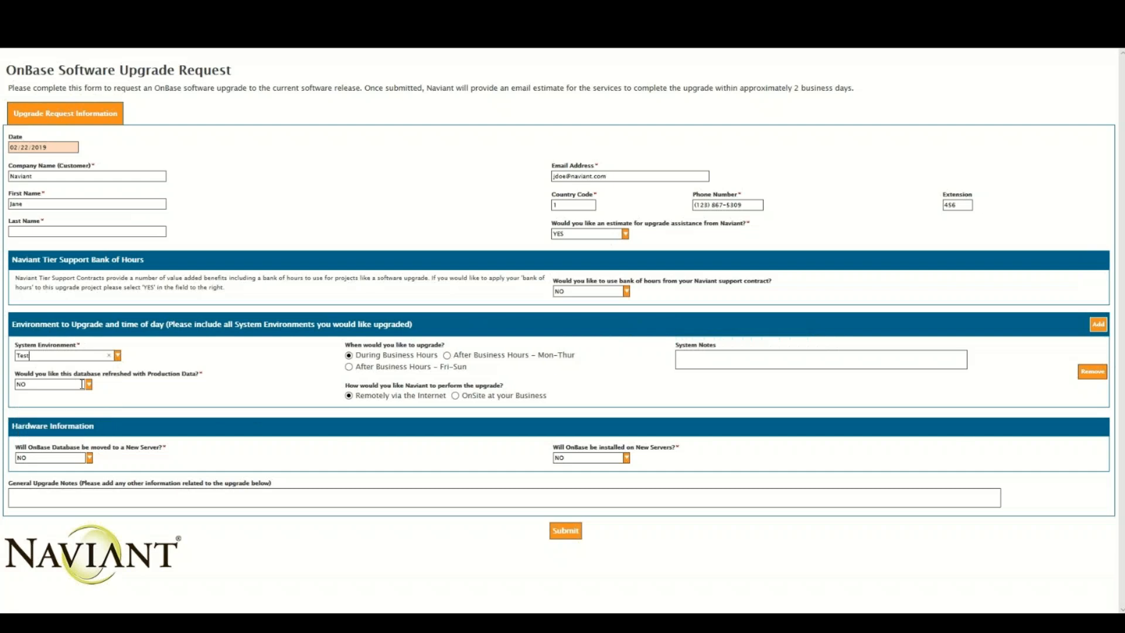
pyautogui.click(117, 355)
pyautogui.click(98, 373)
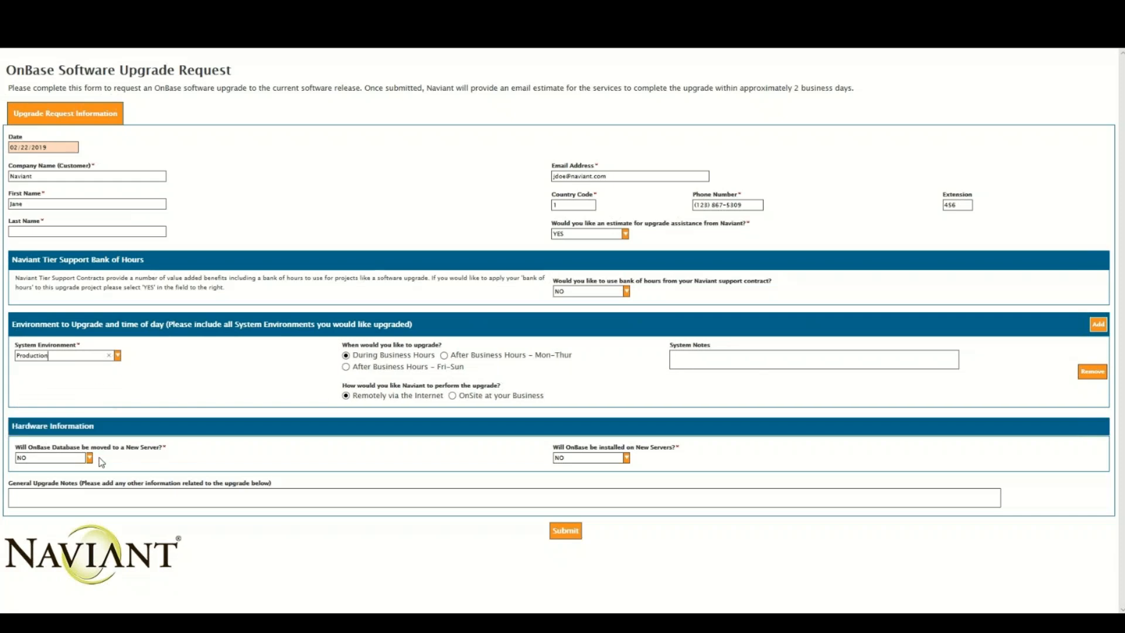
# Step: Answer YES to moving the OnBase database to a new server and add the general upgrade note "Server specs - Server 2008R2"
pyautogui.click(89, 458)
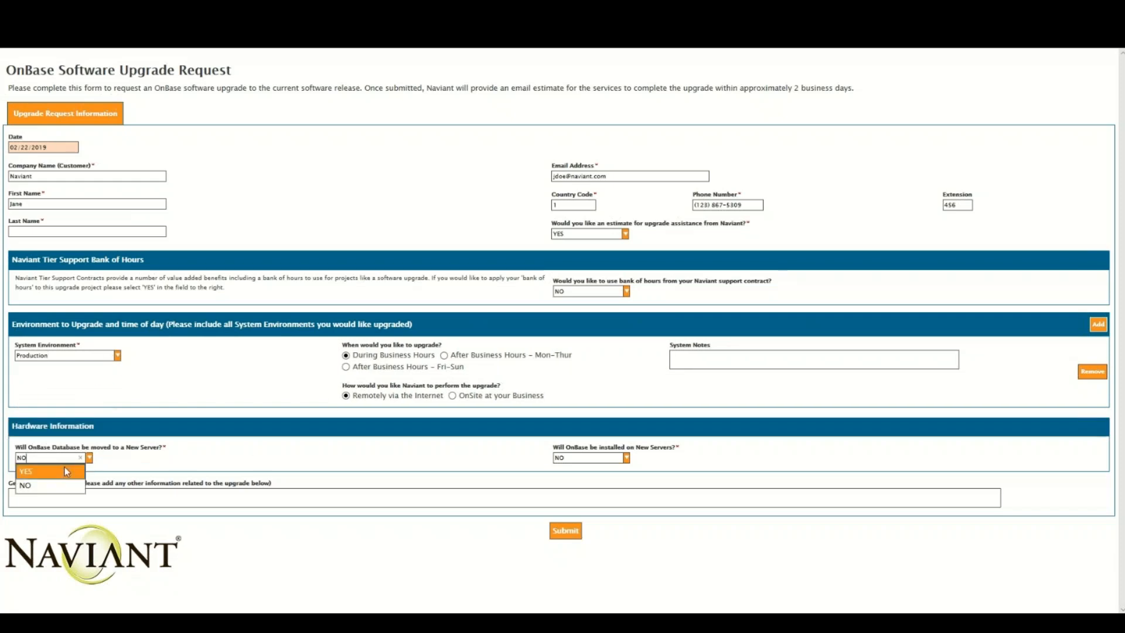
pyautogui.click(66, 471)
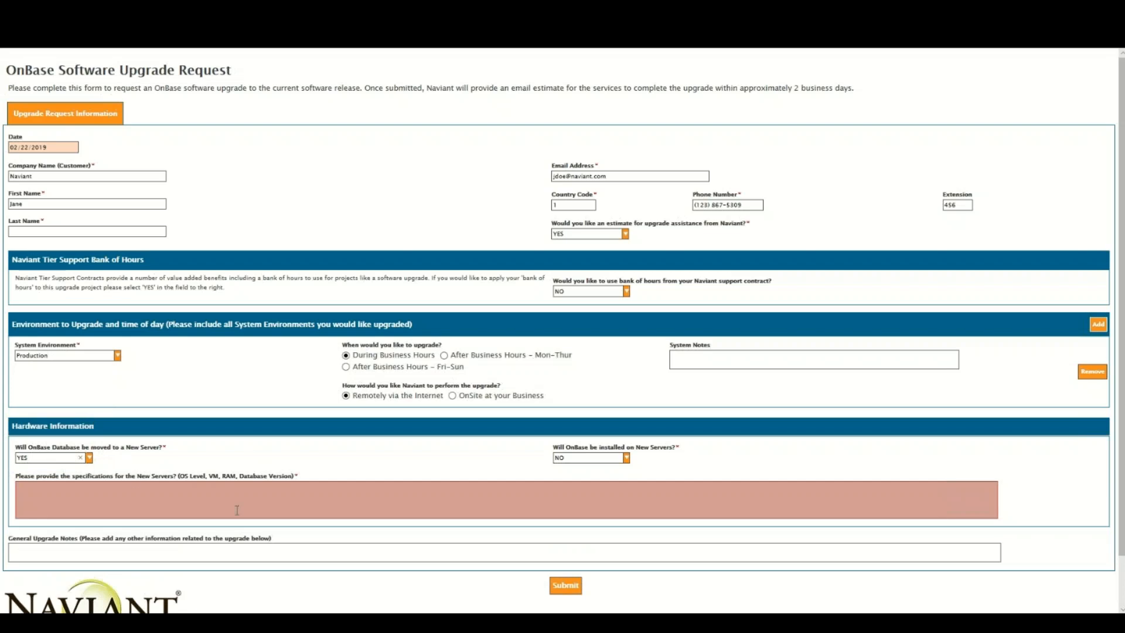
pyautogui.click(233, 551)
pyautogui.write('Server specs - Server 2008R2')
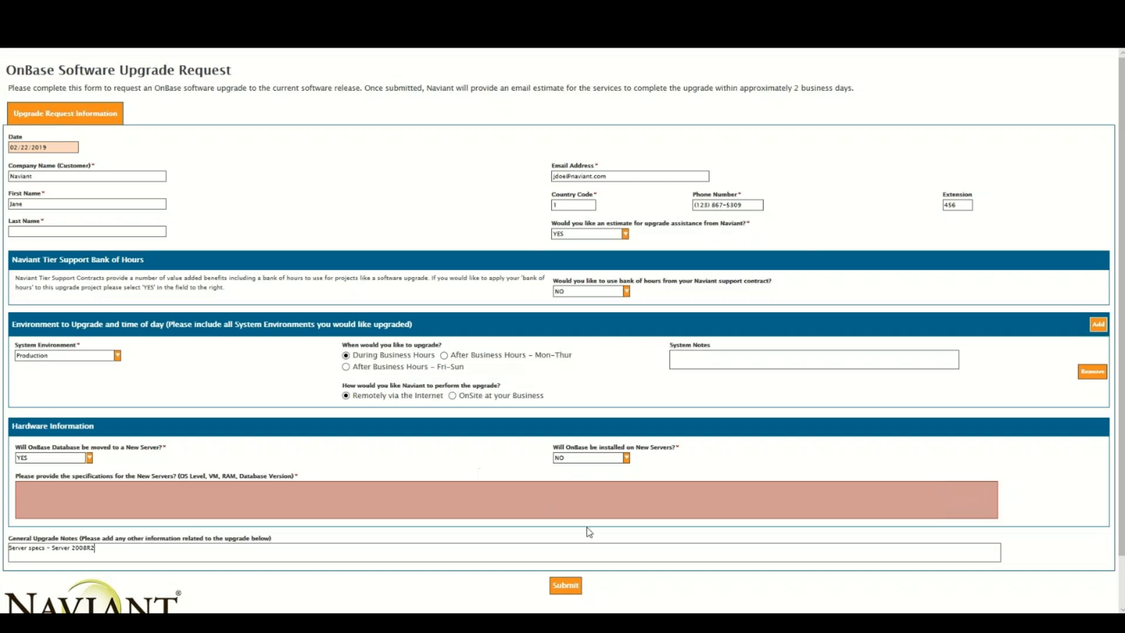
# Step: Try to submit the incomplete upgrade request, and leave the page discarding the entries
pyautogui.click(566, 585)
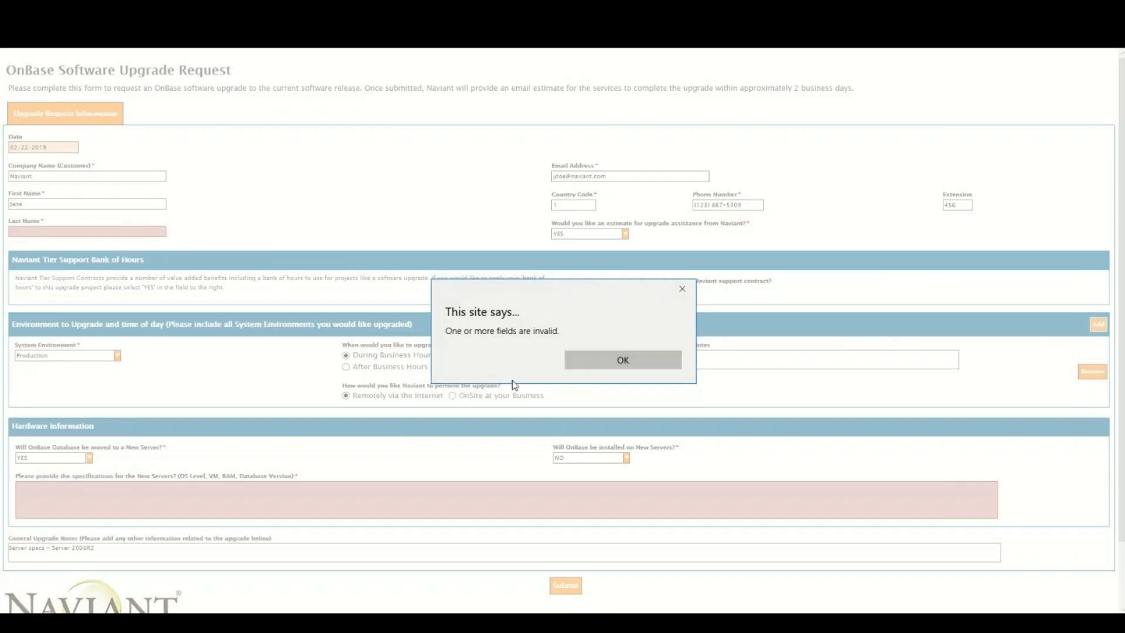
pyautogui.click(616, 359)
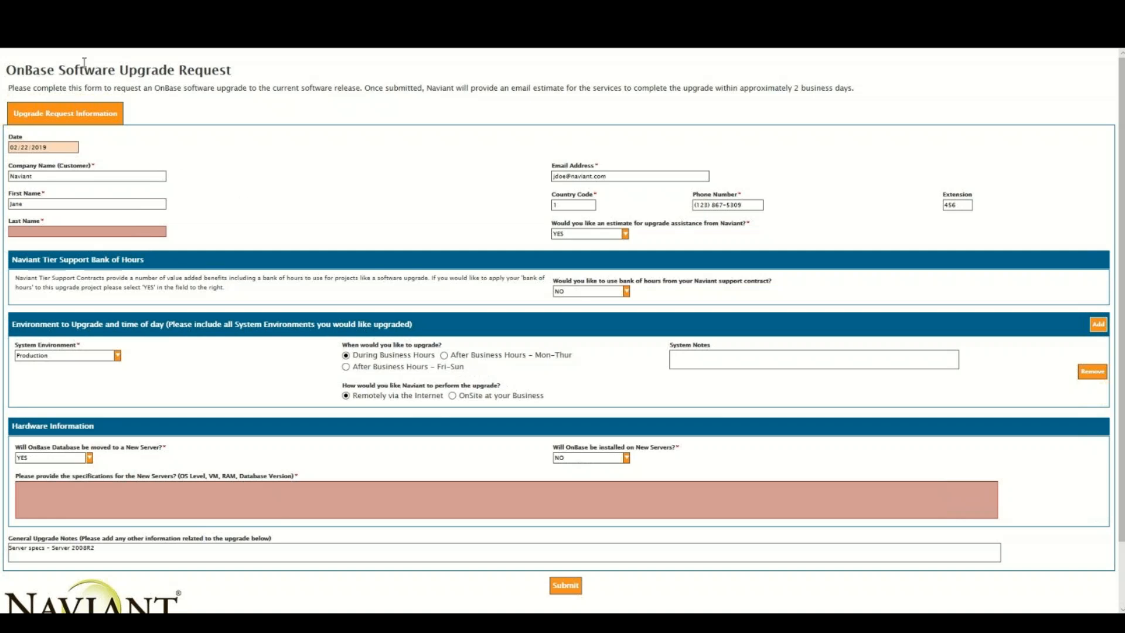
pyautogui.press('F5')
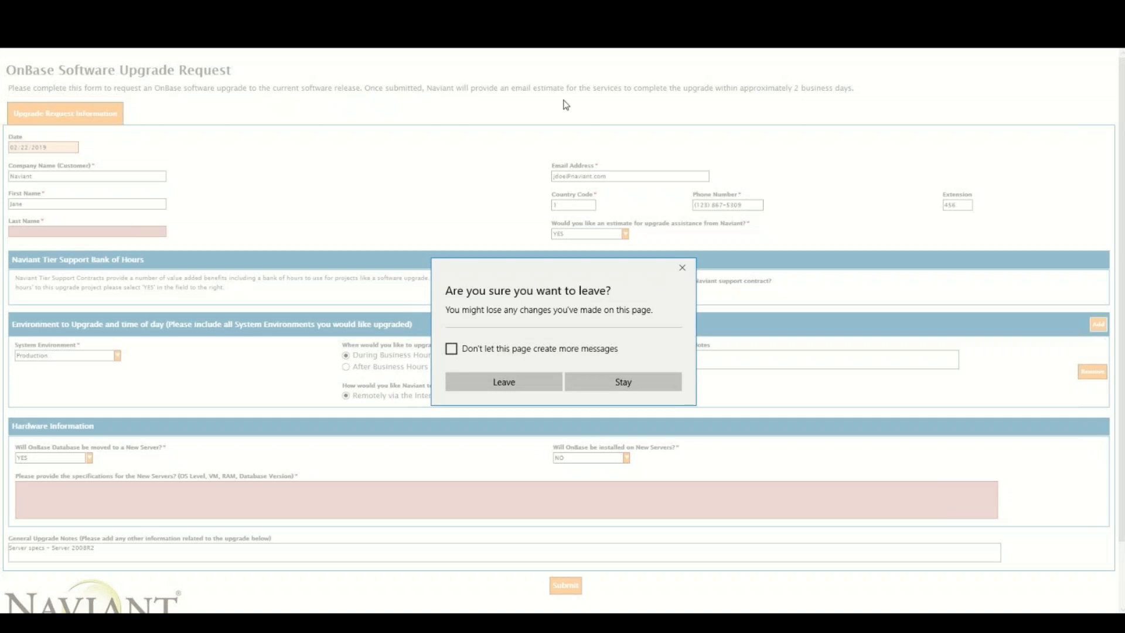
pyautogui.click(537, 385)
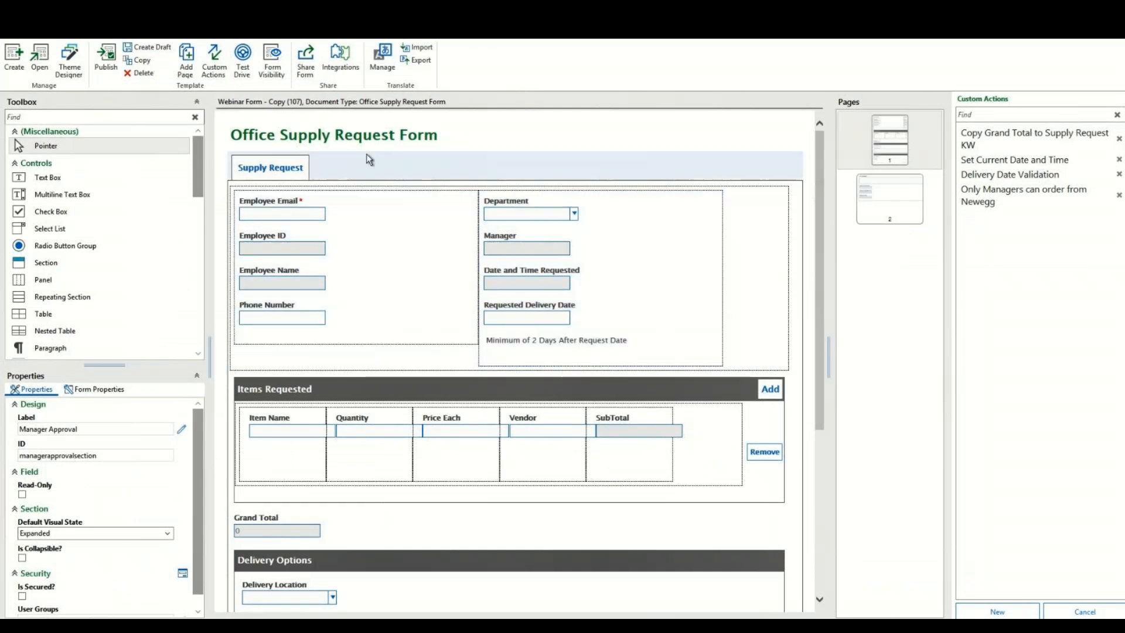
# Step: In the OnBase form designer, restrict the Office Supply Request Form's visibility for creation to the MANAGER user group and save
pyautogui.click(271, 58)
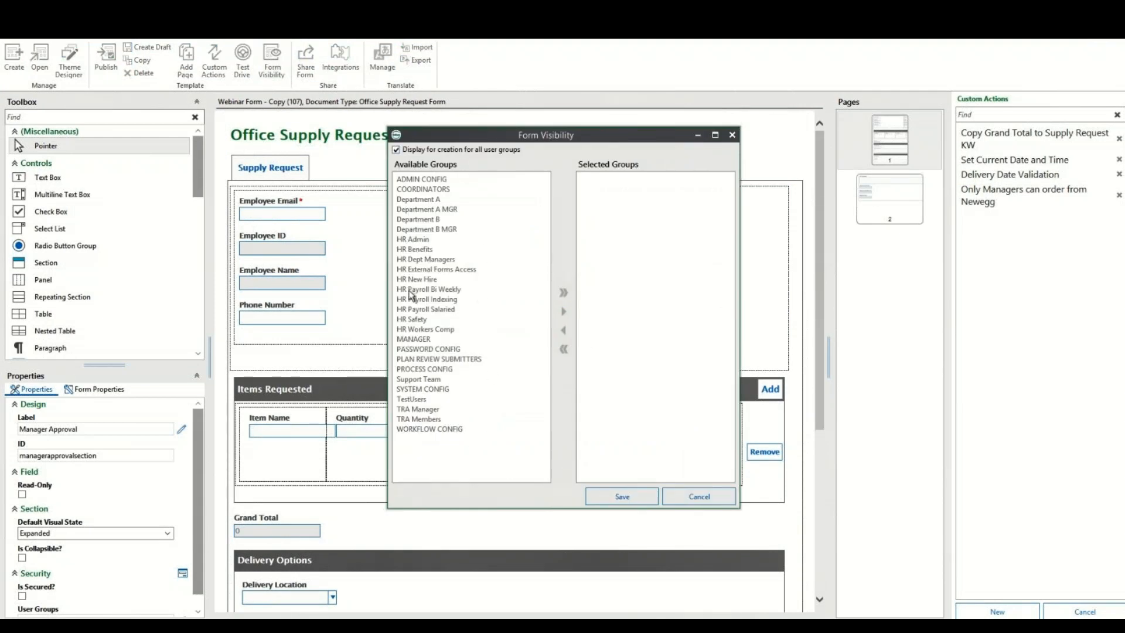
pyautogui.click(396, 150)
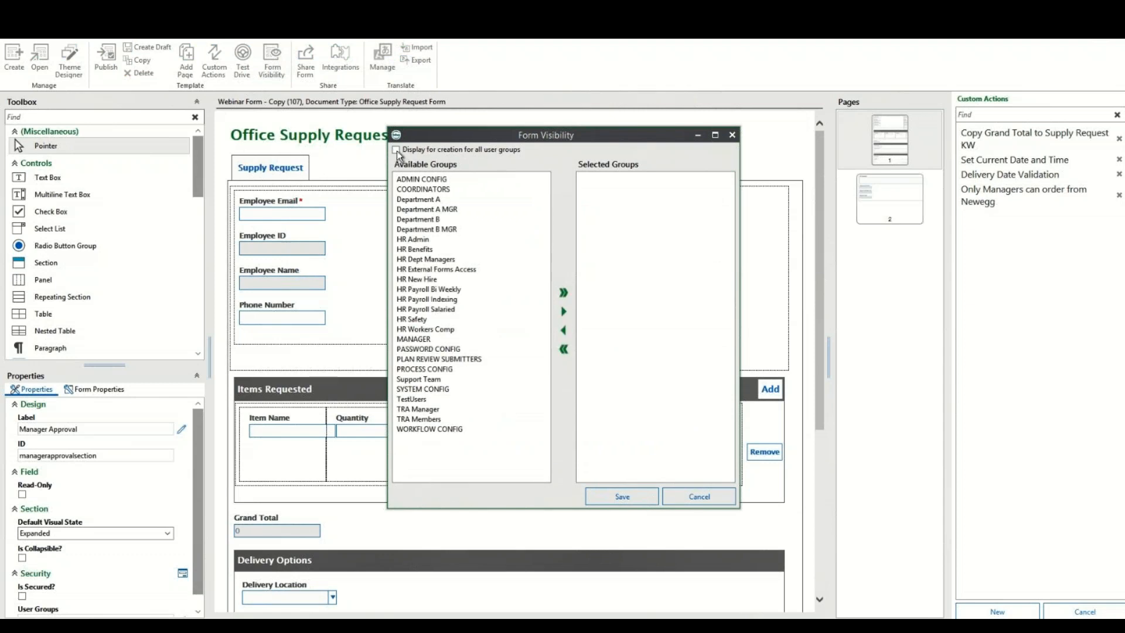
pyautogui.click(415, 340)
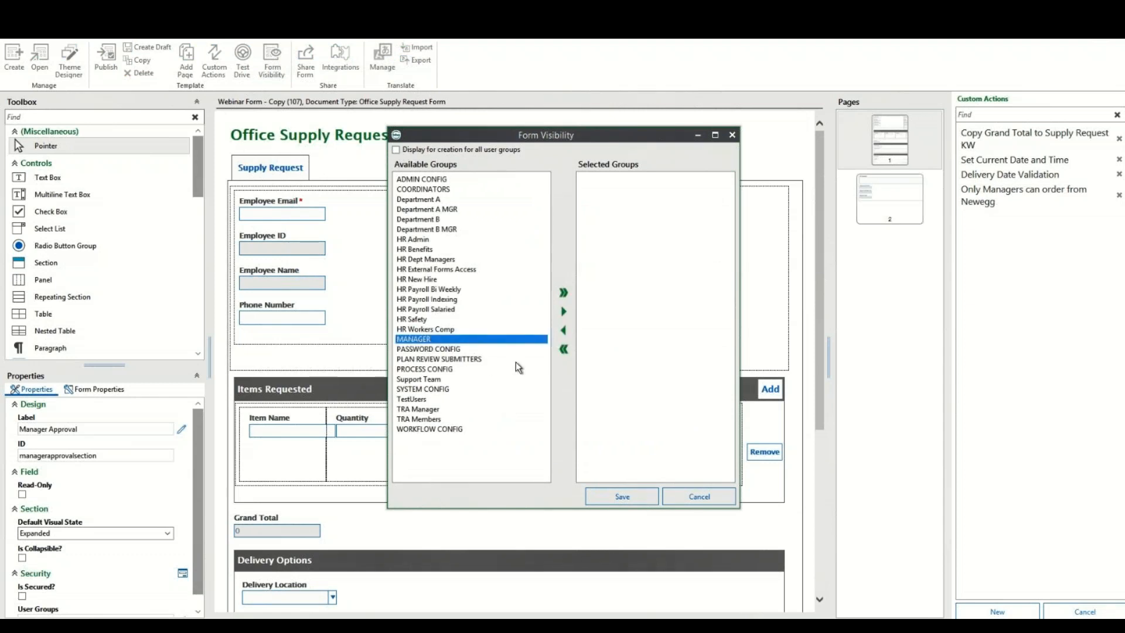
pyautogui.click(563, 312)
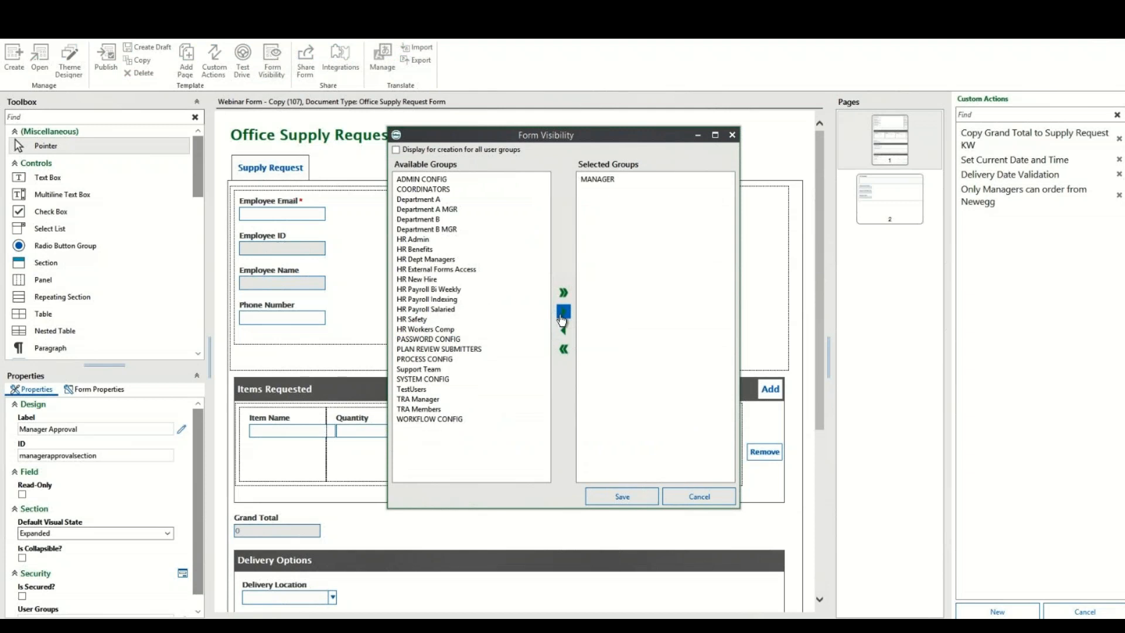
pyautogui.click(639, 499)
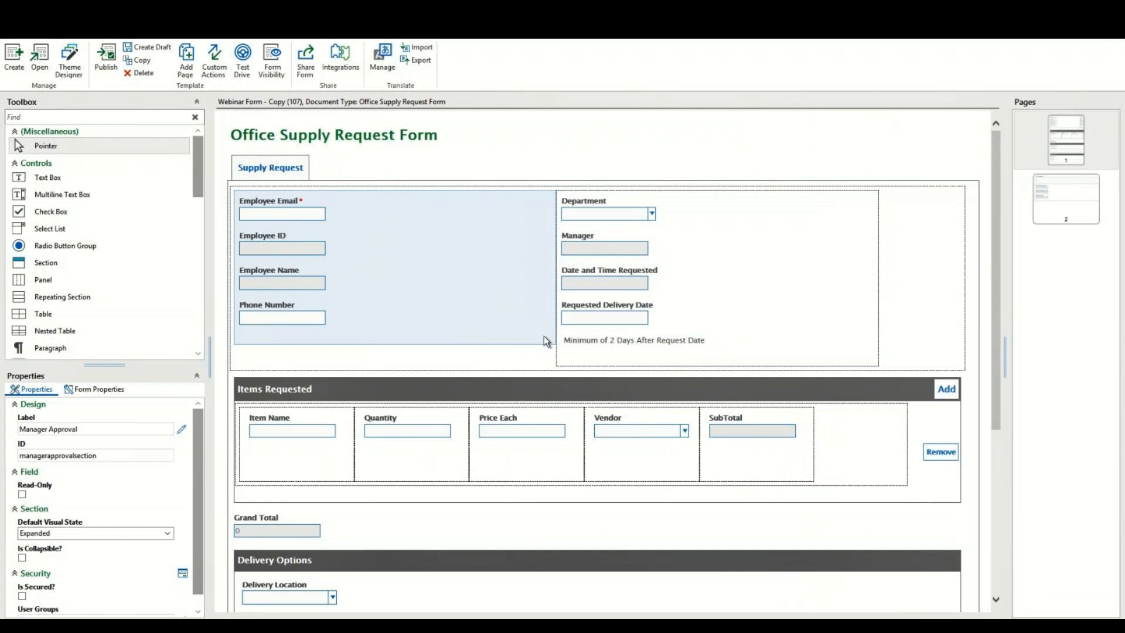
# Step: Secure the Manager Approval section and give access to it only to the MANAGER user group
pyautogui.moveTo(999, 277); pyautogui.dragTo(1019, 444)
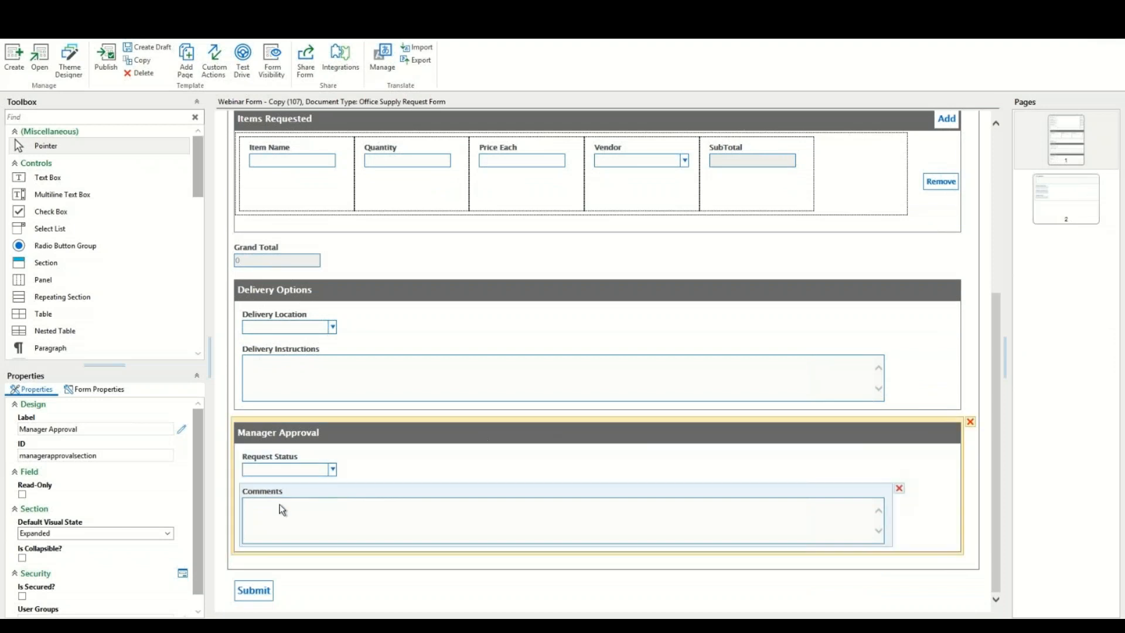
pyautogui.click(23, 597)
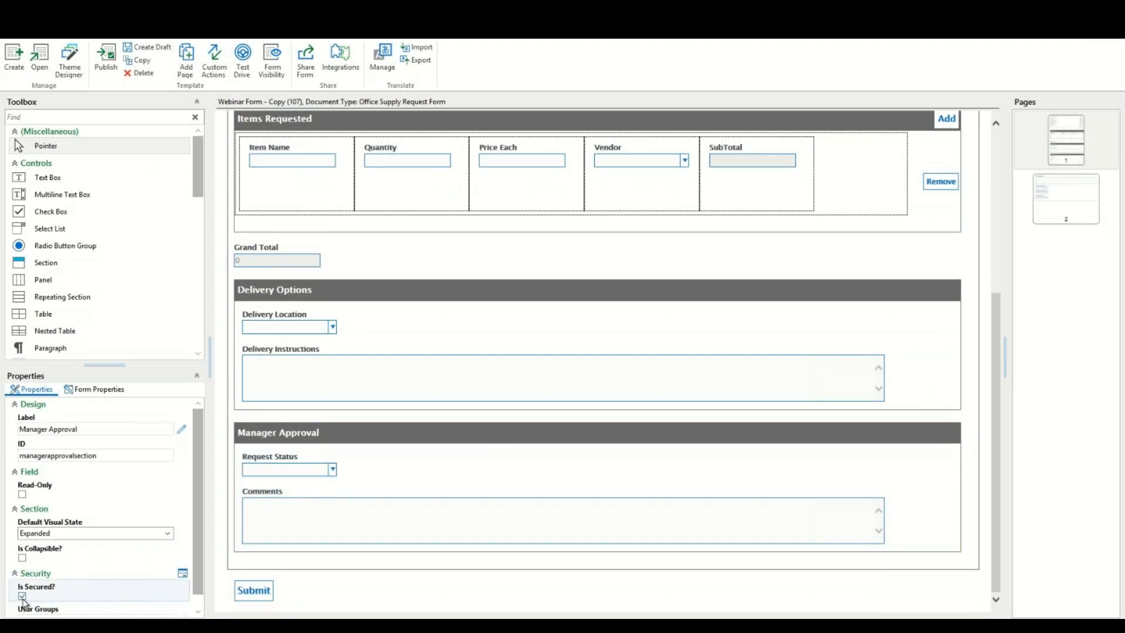
pyautogui.click(182, 573)
pyautogui.moveTo(545, 278); pyautogui.dragTo(542, 354)
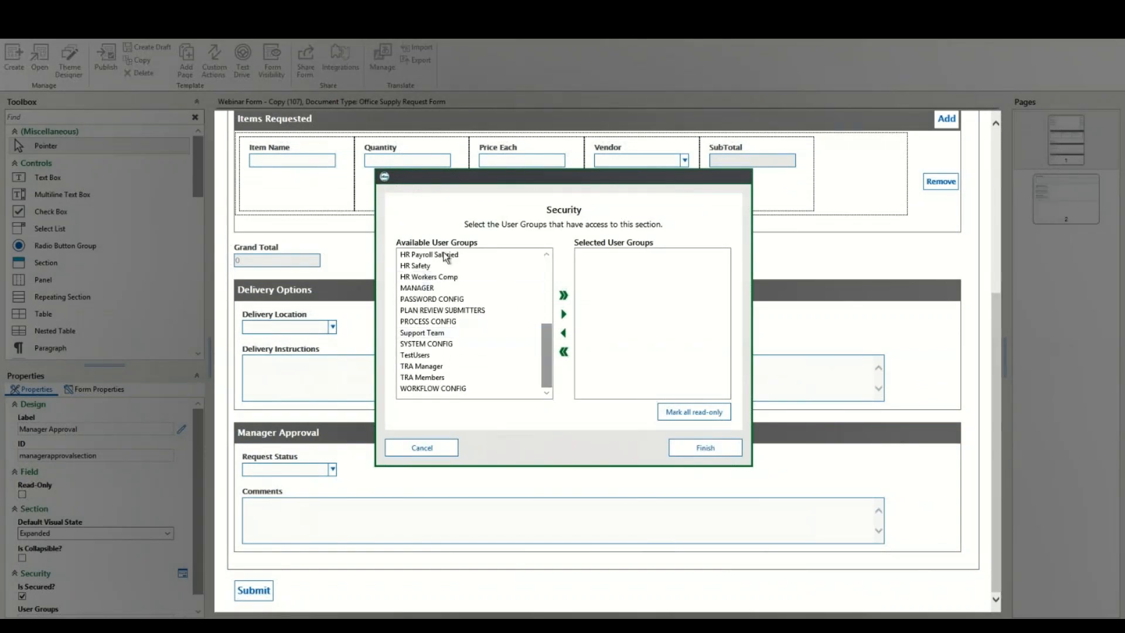
pyautogui.click(434, 287)
pyautogui.click(563, 315)
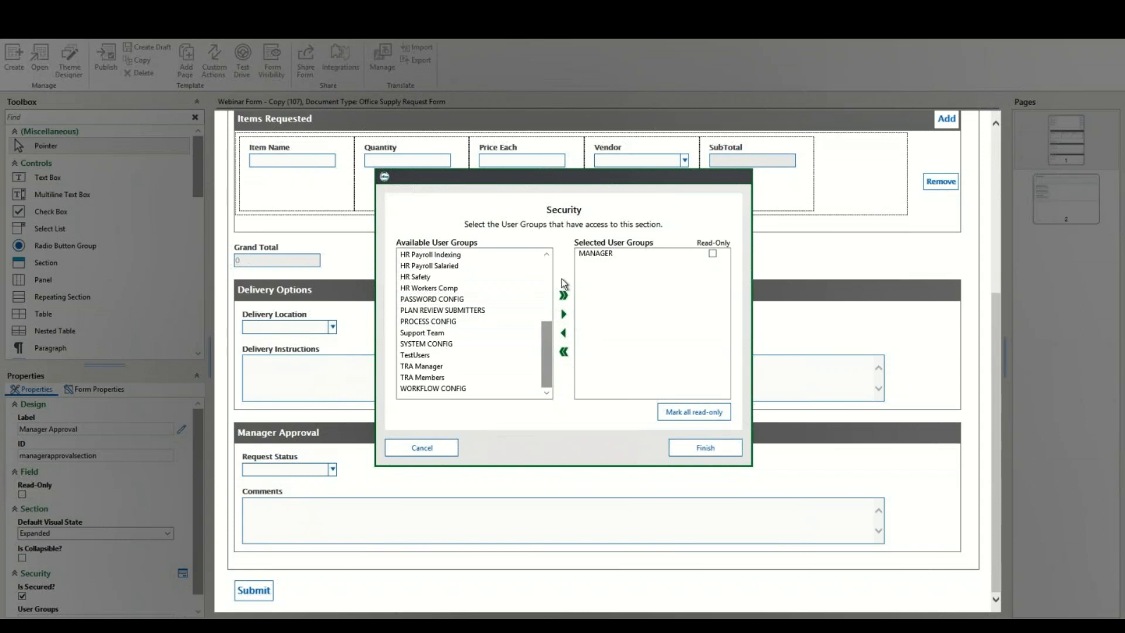
pyautogui.click(434, 277)
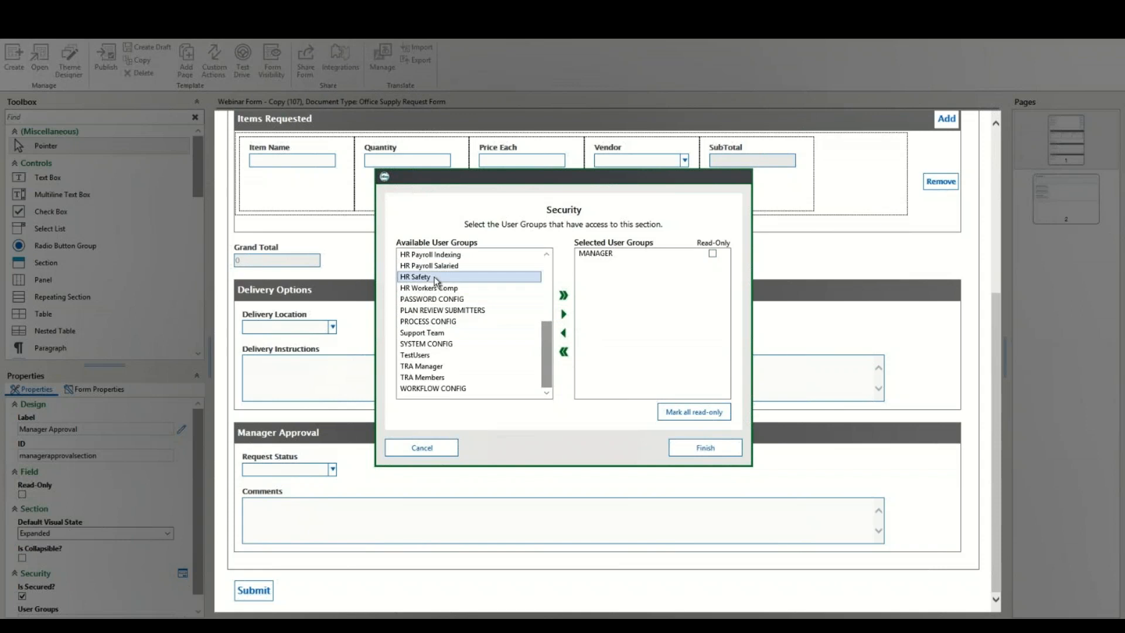
pyautogui.click(429, 345)
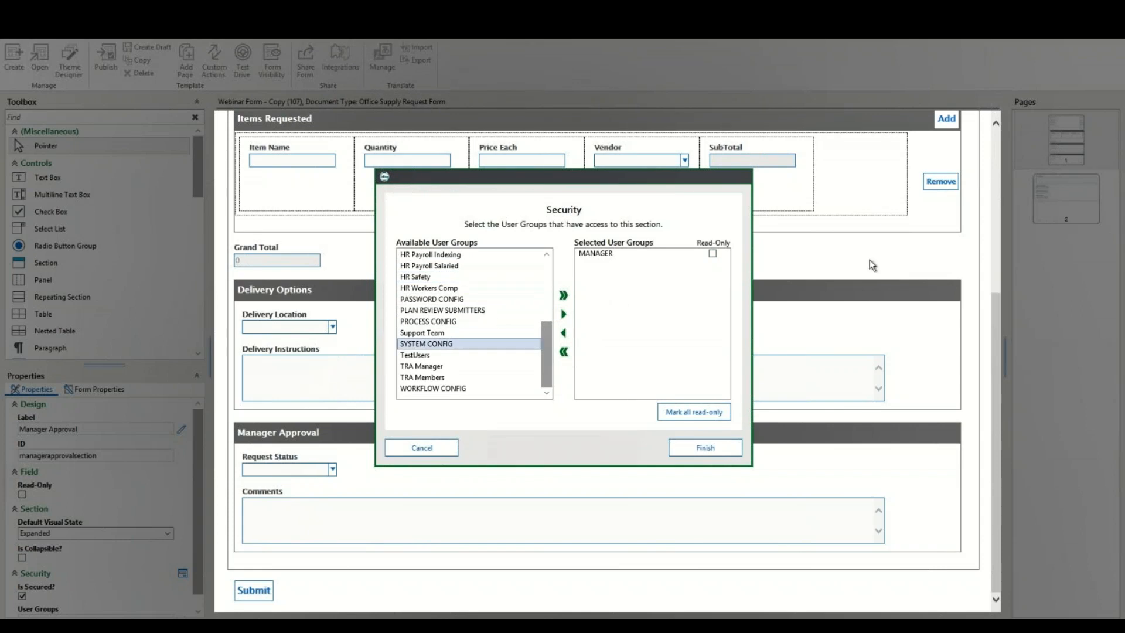
pyautogui.click(700, 447)
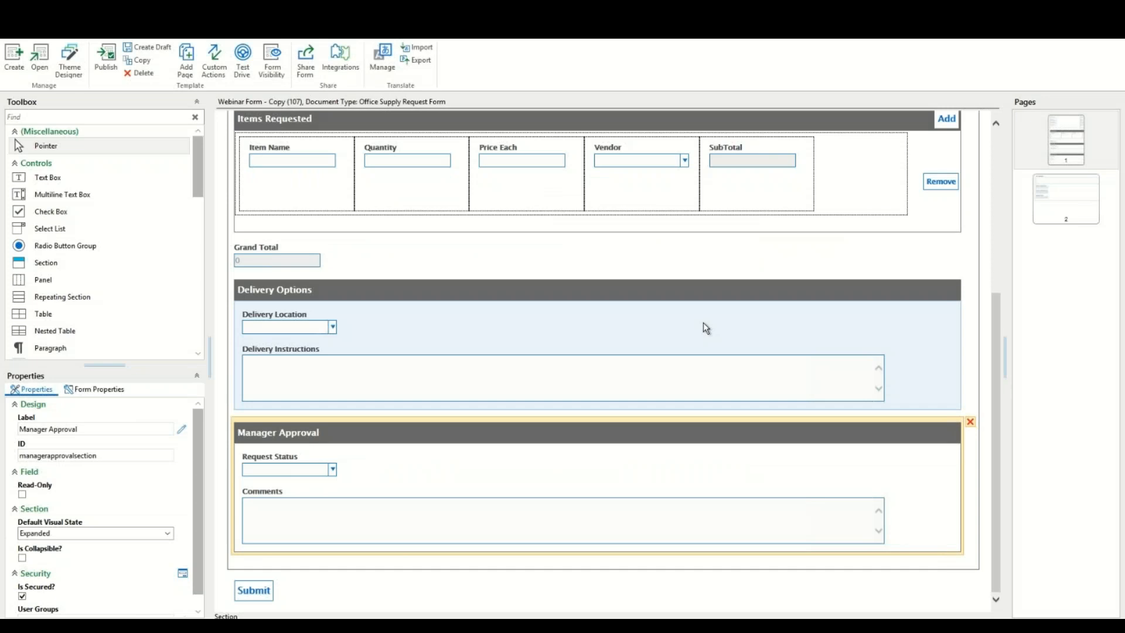
# Step: Test drive the form without a user group and again impersonating MANAGER, checking down to the Manager Approval section
pyautogui.moveTo(996, 407); pyautogui.dragTo(969, 230)
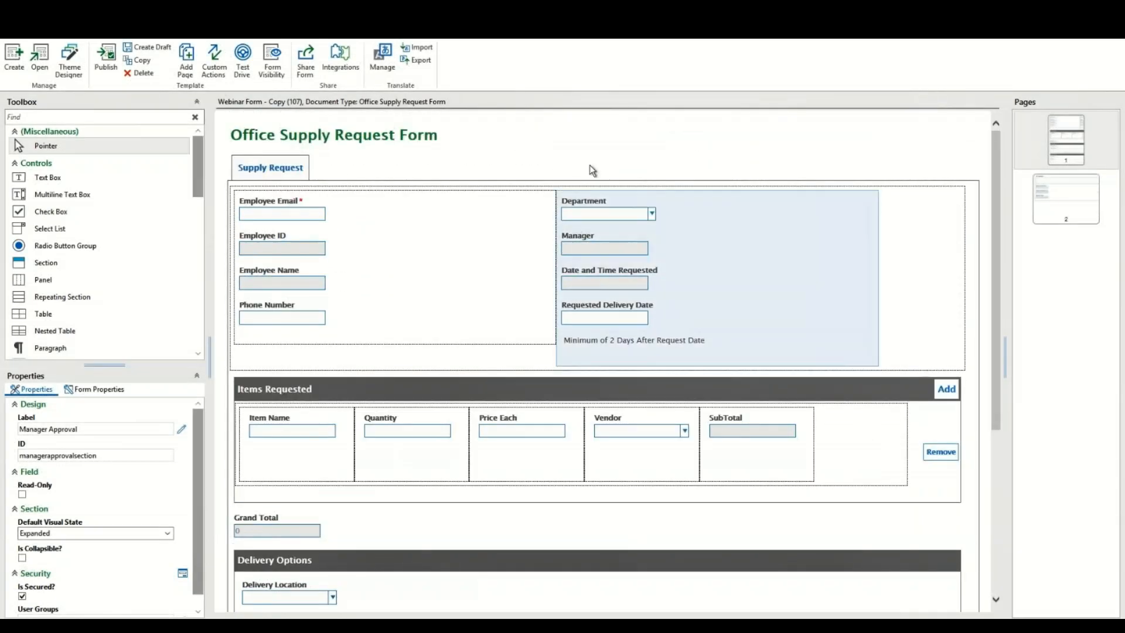
pyautogui.click(244, 64)
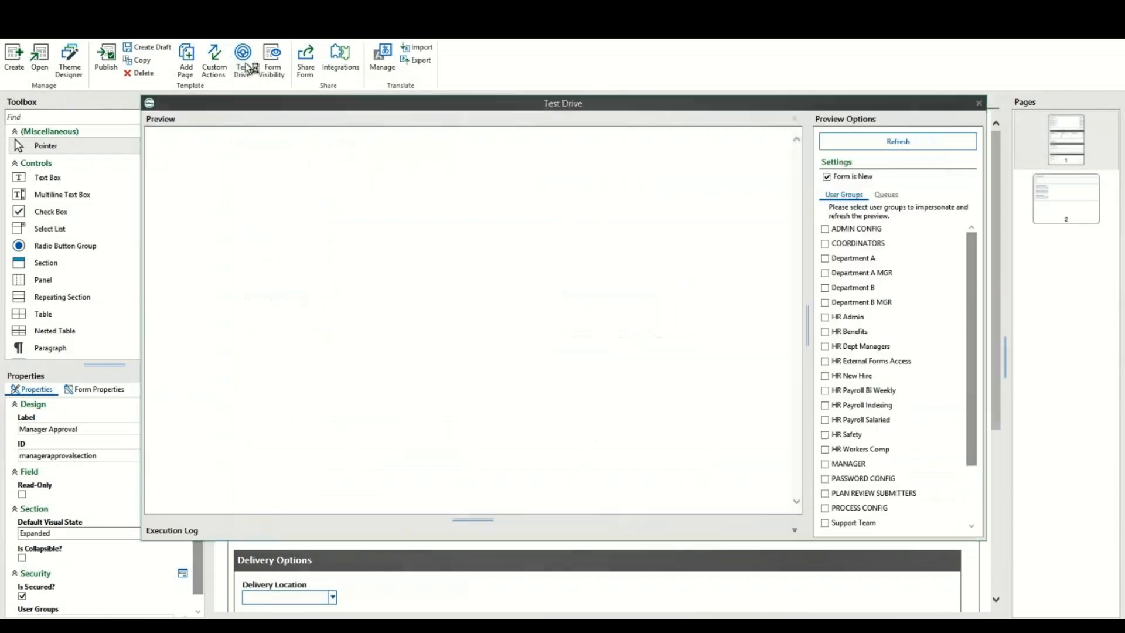
pyautogui.scroll(-3, 796, 187)
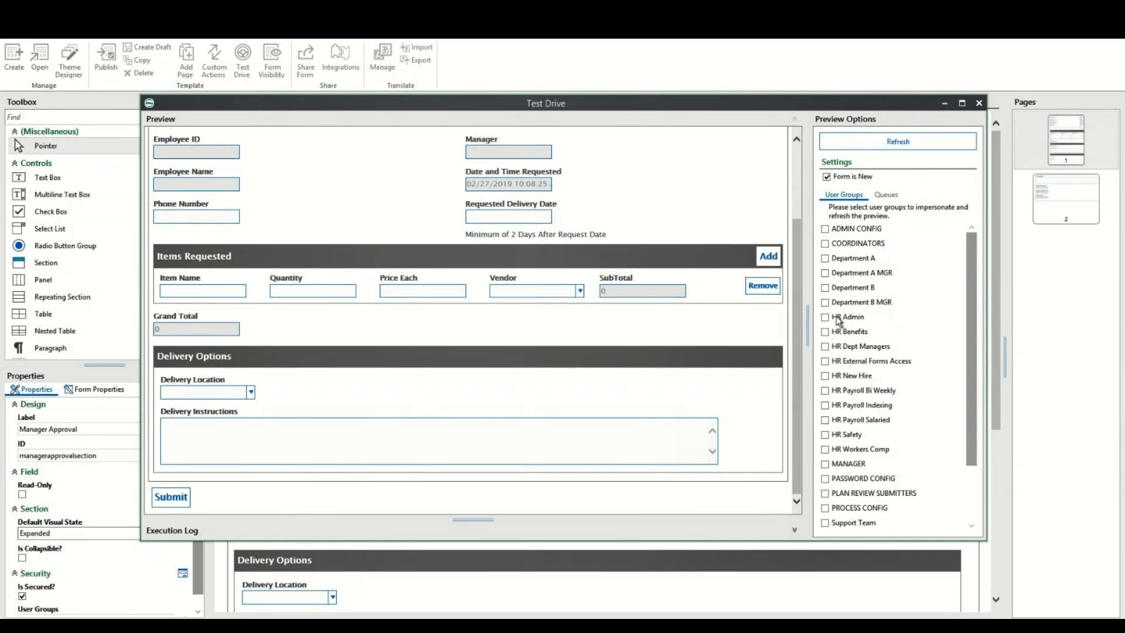
pyautogui.click(825, 464)
pyautogui.click(898, 146)
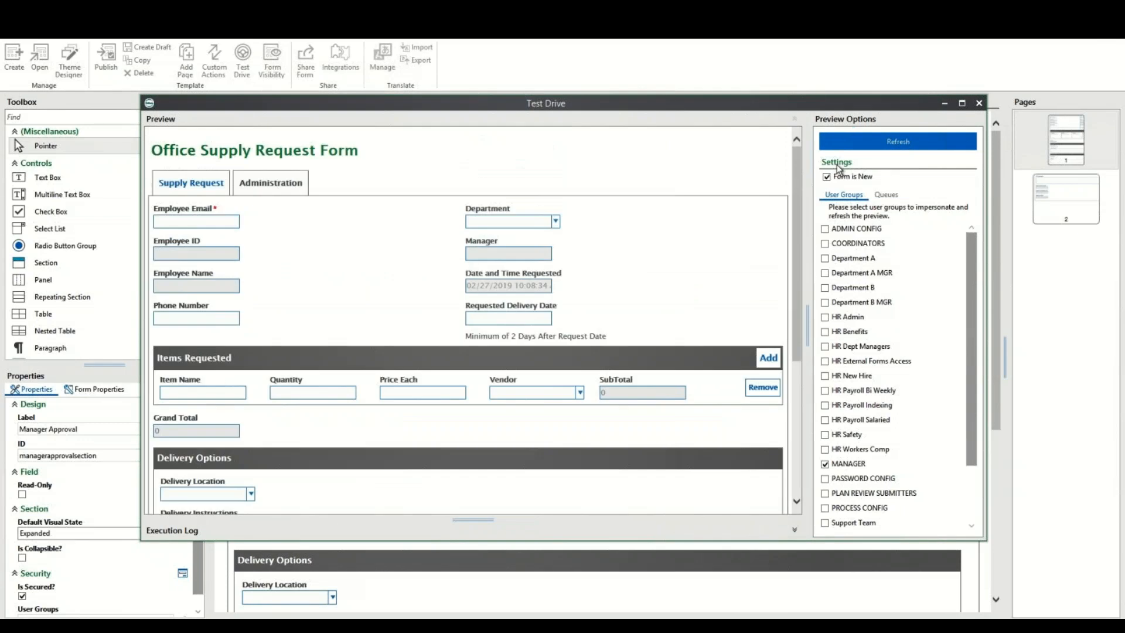
pyautogui.scroll(-2, 788, 246)
pyautogui.scroll(-3, 788, 246)
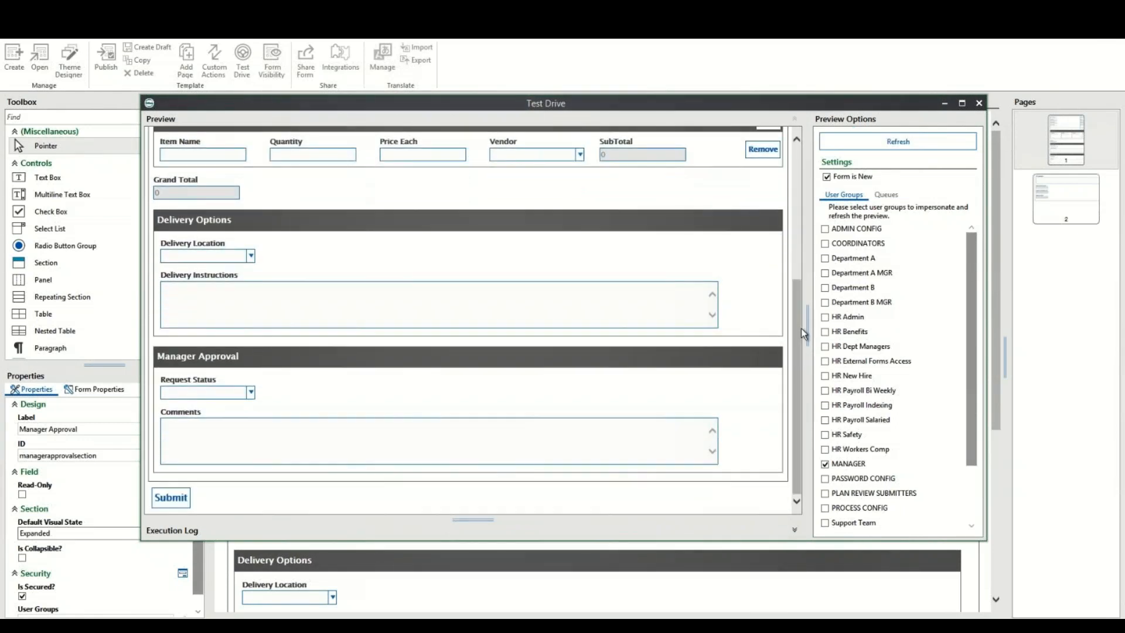